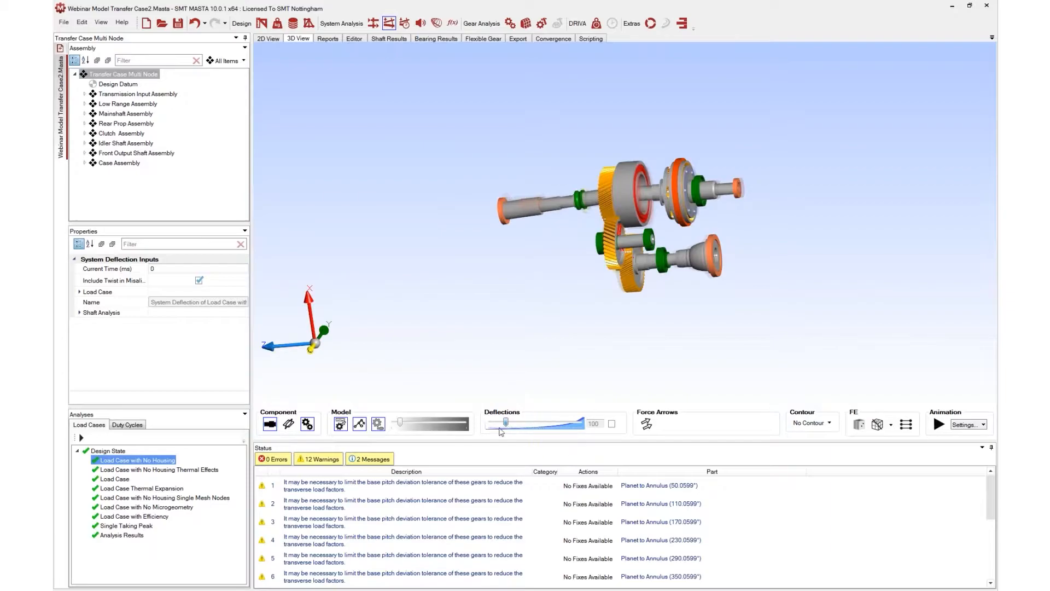
Toggle the solid 3D shafts and component display in the 3D view, orbit the transfer case, and adjust the deflection scale
{"action": "left_click_drag", "start_coordinate": [559, 210], "coordinate": [628, 234]}
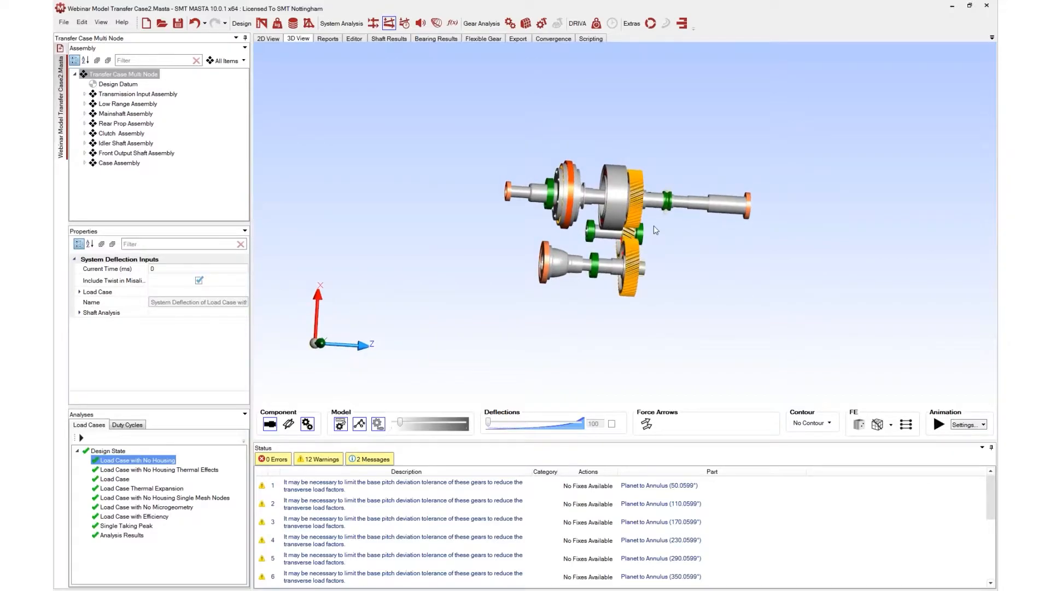
{"action": "left_click_drag", "start_coordinate": [560, 222], "coordinate": [548, 222]}
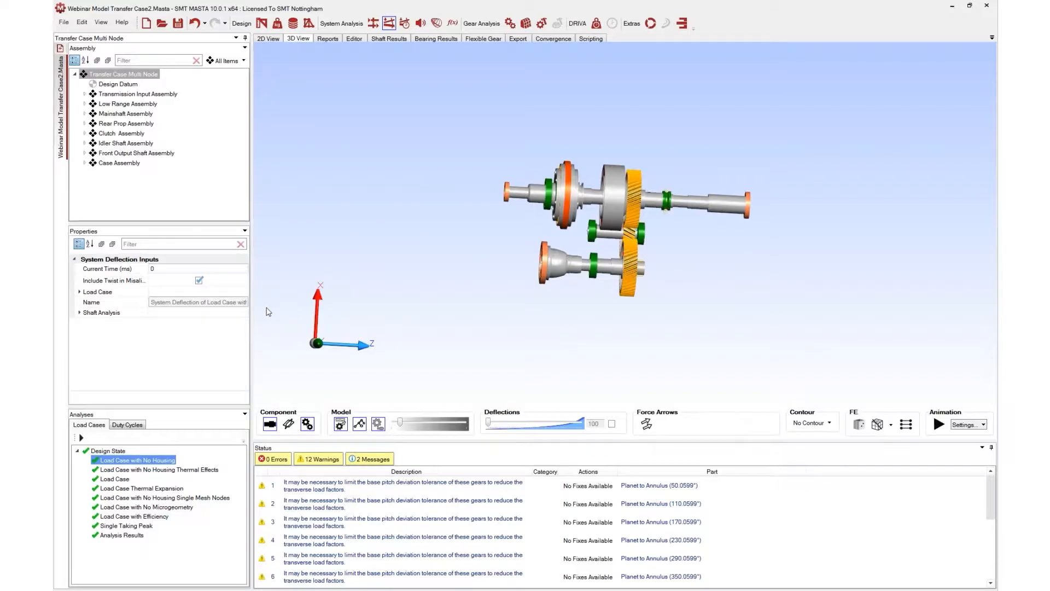
{"action": "left_click", "coordinate": [276, 424]}
{"action": "left_click", "coordinate": [307, 423]}
{"action": "left_click_drag", "start_coordinate": [730, 250], "coordinate": [514, 228]}
{"action": "left_click_drag", "start_coordinate": [677, 223], "coordinate": [529, 208]}
{"action": "left_click_drag", "start_coordinate": [645, 202], "coordinate": [727, 307]}
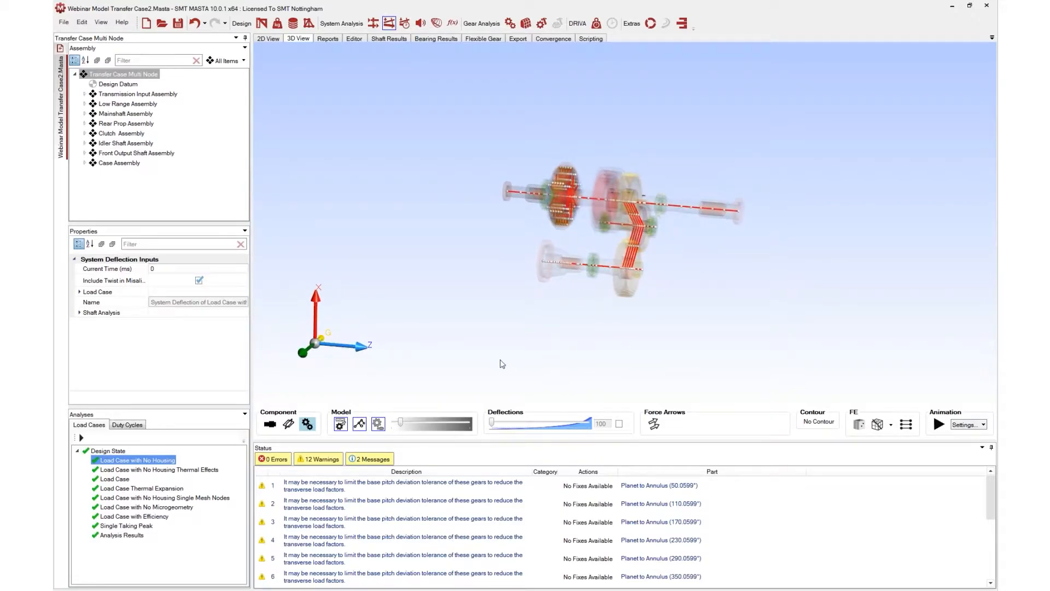
{"action": "mouse_move", "coordinate": [492, 421]}
{"action": "left_mouse_down"}
{"action": "mouse_move", "coordinate": [536, 422]}
{"action": "mouse_move", "coordinate": [477, 414]}
{"action": "left_mouse_up"}
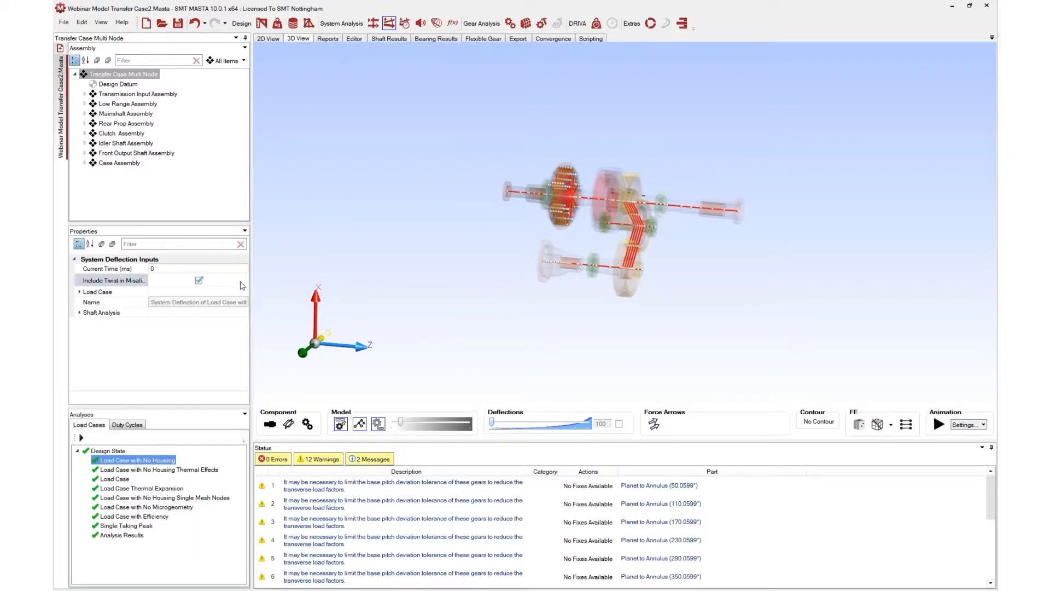
Switch to the 2D view and set the display to System Deflection Axial Loads
{"action": "left_click", "coordinate": [273, 39]}
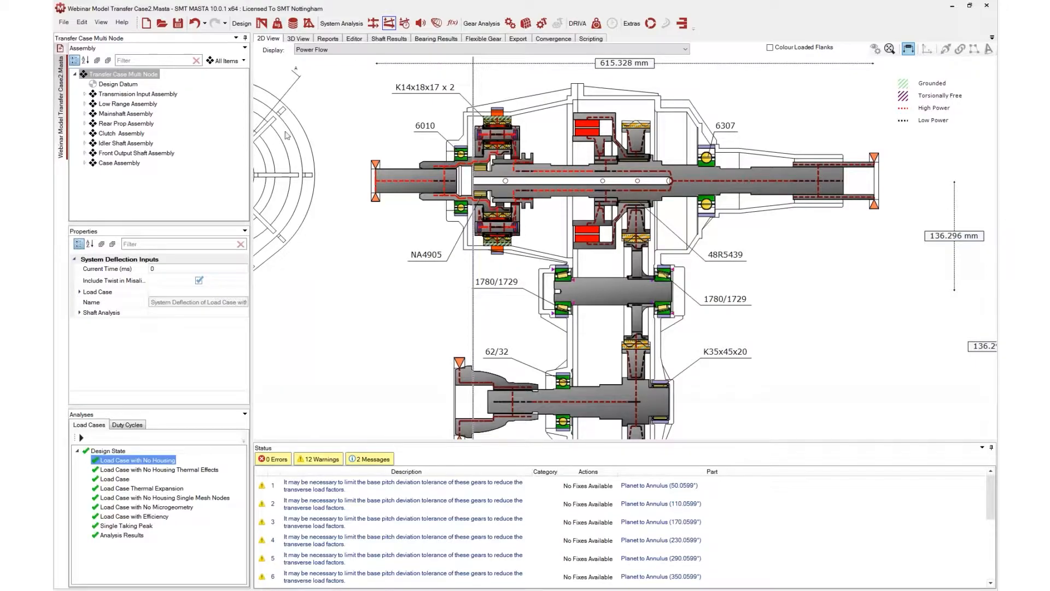
{"action": "scroll", "coordinate": [348, 190], "scroll_direction": "down", "scroll_amount": 2}
{"action": "left_click_drag", "start_coordinate": [435, 320], "coordinate": [461, 300]}
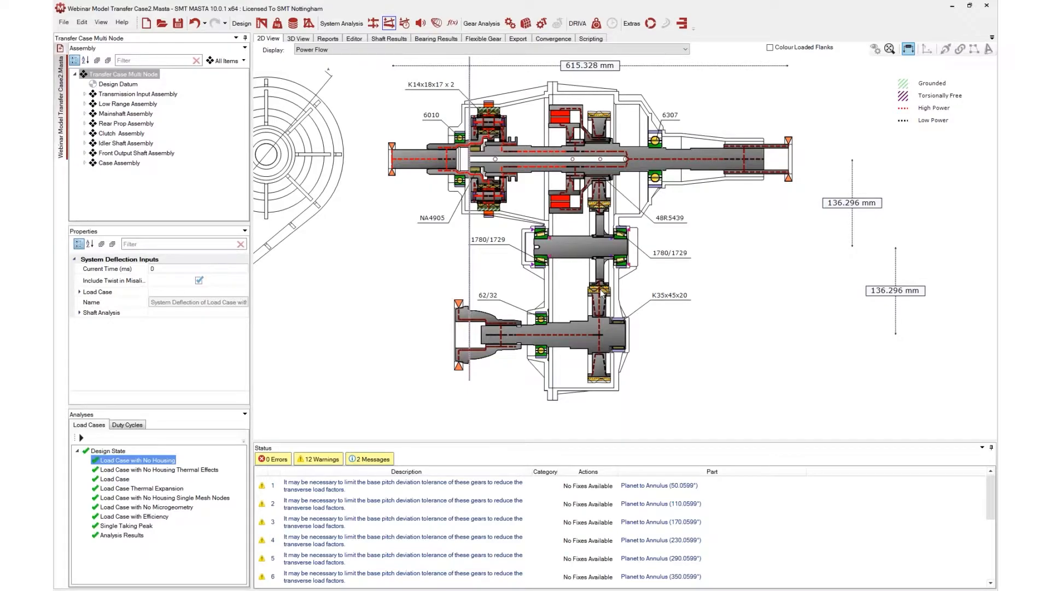
{"action": "left_click_drag", "start_coordinate": [587, 352], "coordinate": [589, 362]}
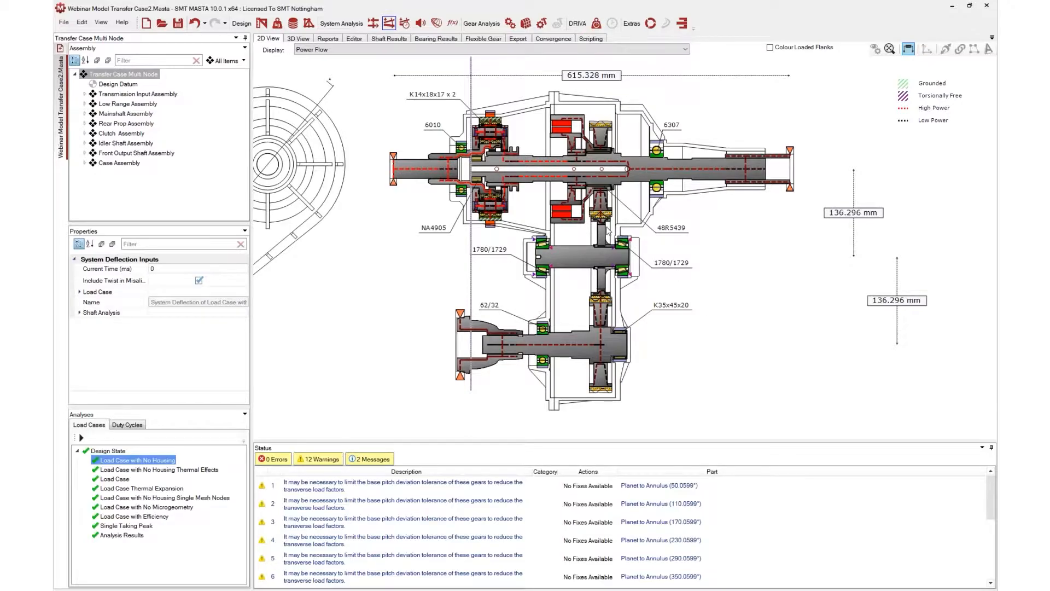
{"action": "scroll", "coordinate": [602, 228], "scroll_direction": "up", "scroll_amount": 1}
{"action": "scroll", "coordinate": [592, 229], "scroll_direction": "up", "scroll_amount": 1}
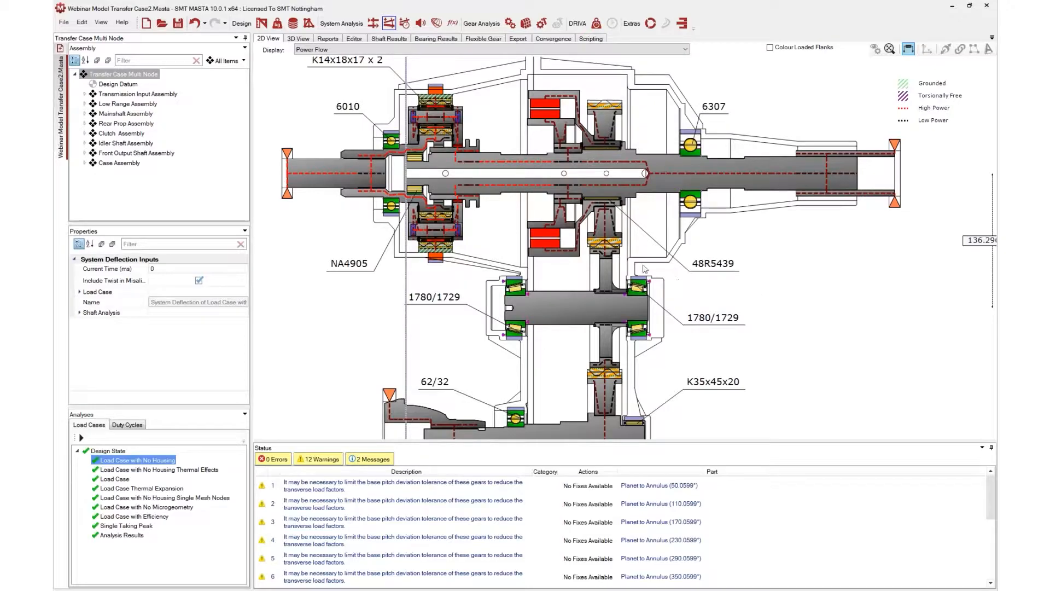
{"action": "scroll", "coordinate": [675, 317], "scroll_direction": "down", "scroll_amount": 2}
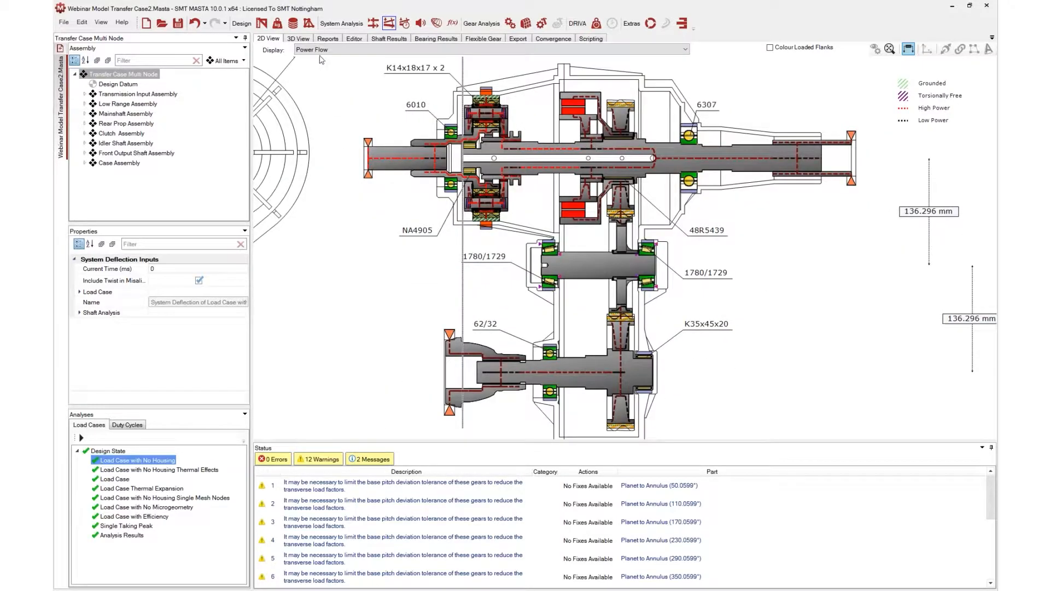
{"action": "left_click", "coordinate": [338, 50]}
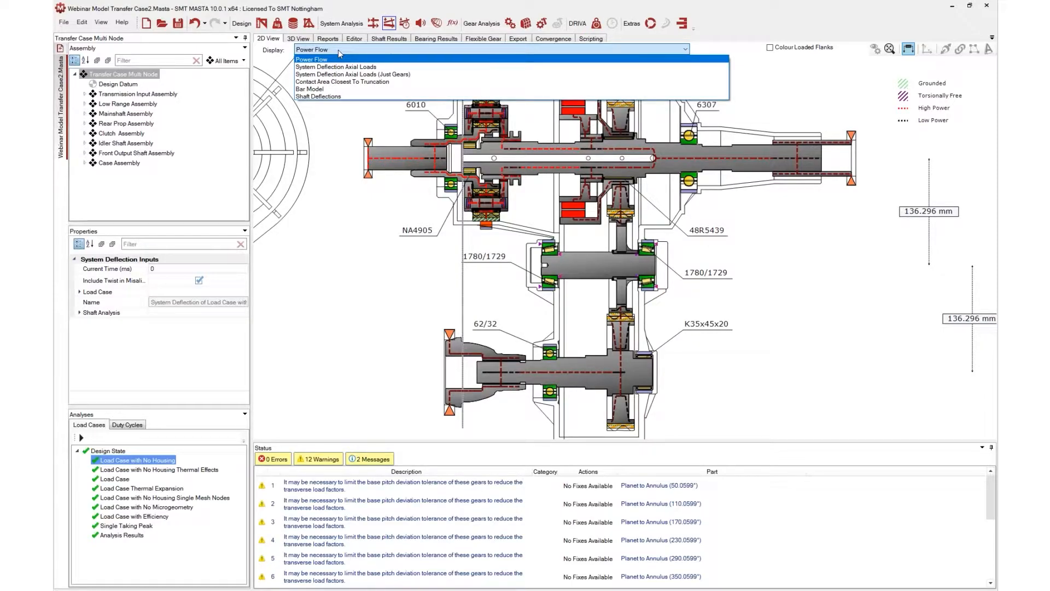
{"action": "left_click", "coordinate": [350, 66]}
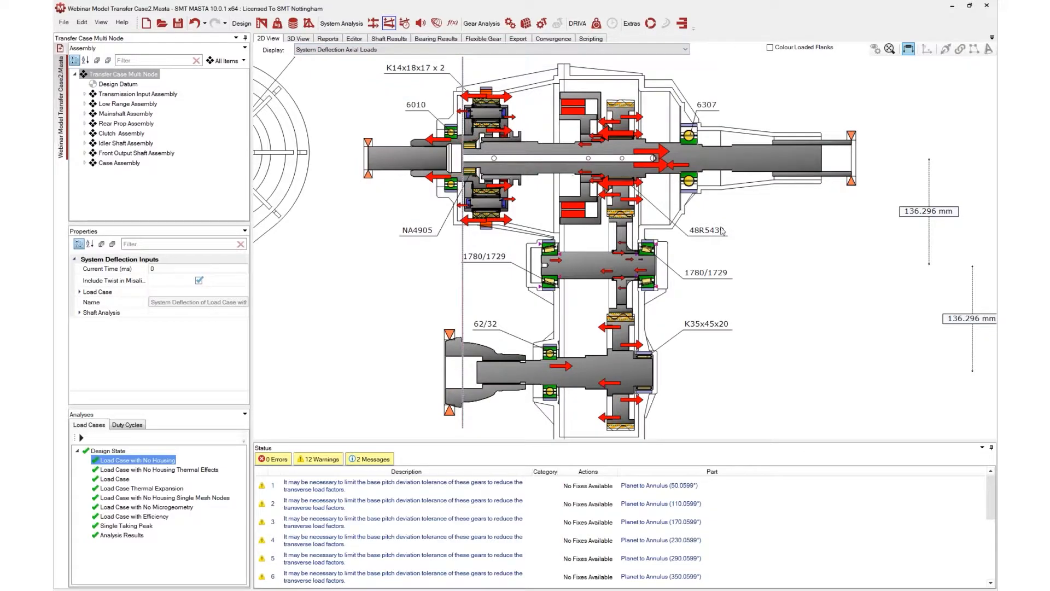
Set the 2D display to System Deflection Axial Loads (Just Gears)
{"action": "scroll", "coordinate": [720, 230], "scroll_direction": "down", "scroll_amount": 3}
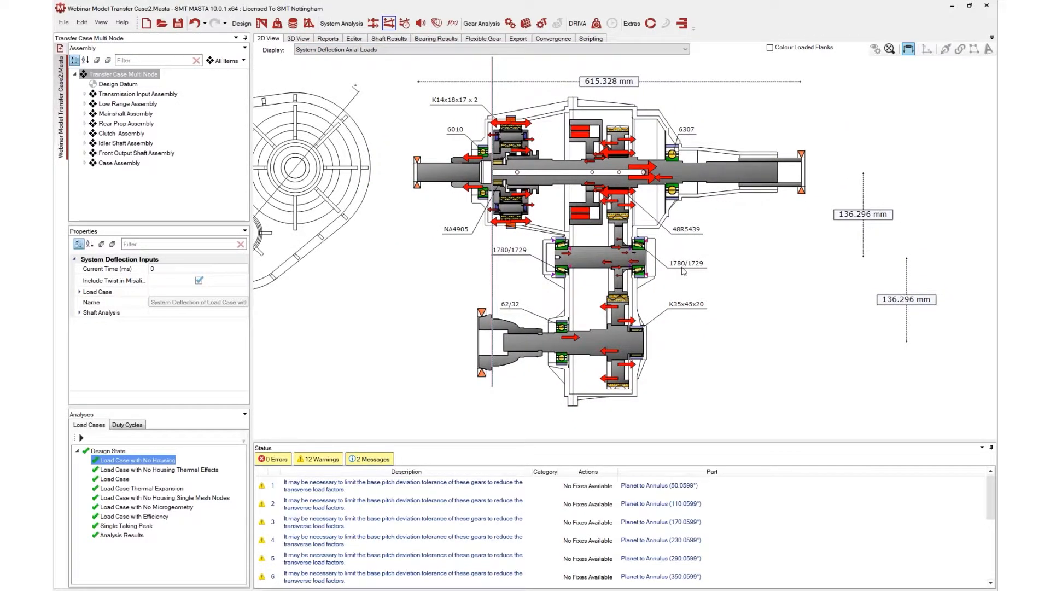
{"action": "left_click", "coordinate": [429, 56]}
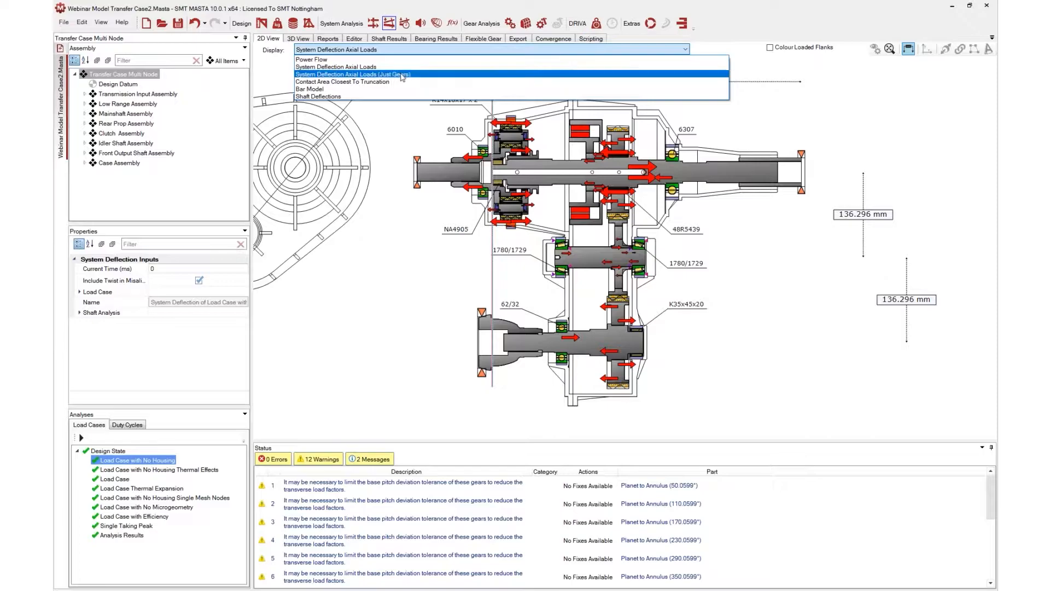
{"action": "left_click", "coordinate": [402, 77]}
{"action": "scroll", "coordinate": [685, 227], "scroll_direction": "up", "scroll_amount": 3}
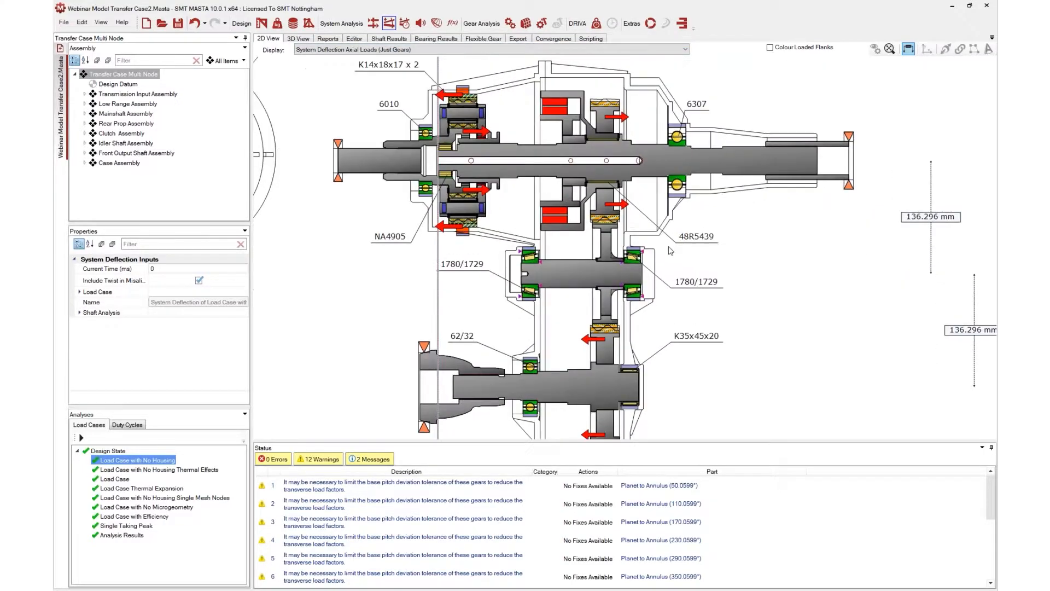
{"action": "scroll", "coordinate": [686, 227], "scroll_direction": "down", "scroll_amount": 4}
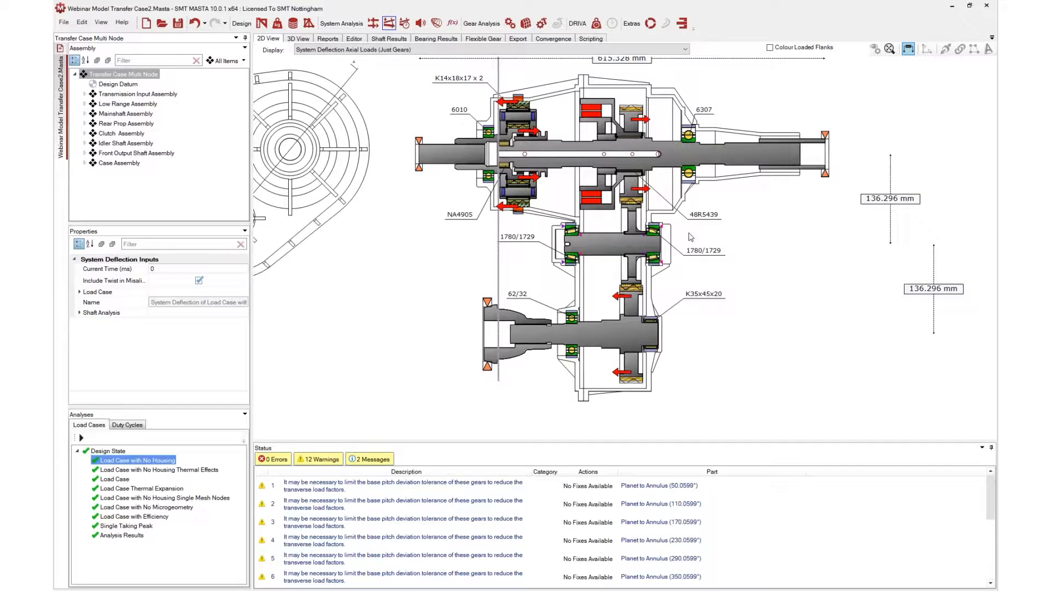
Set the 2D display to Contact Area Closest To Truncation and inspect the 62/32 bearing up close
{"action": "left_click", "coordinate": [435, 53]}
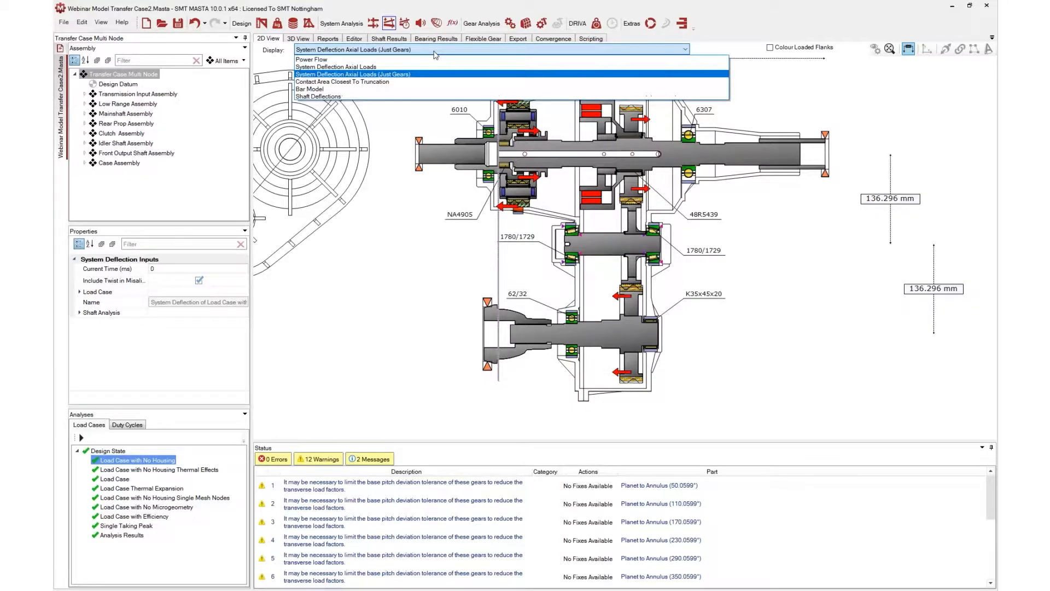
{"action": "left_click", "coordinate": [418, 83]}
{"action": "scroll", "coordinate": [546, 312], "scroll_direction": "up", "scroll_amount": 6}
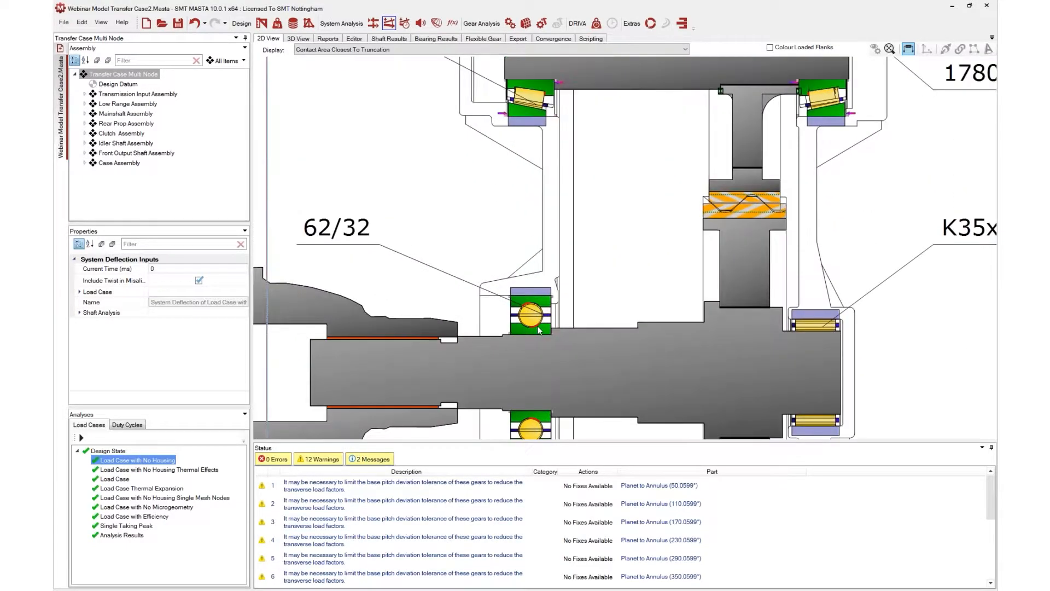
{"action": "scroll", "coordinate": [539, 329], "scroll_direction": "up", "scroll_amount": 5}
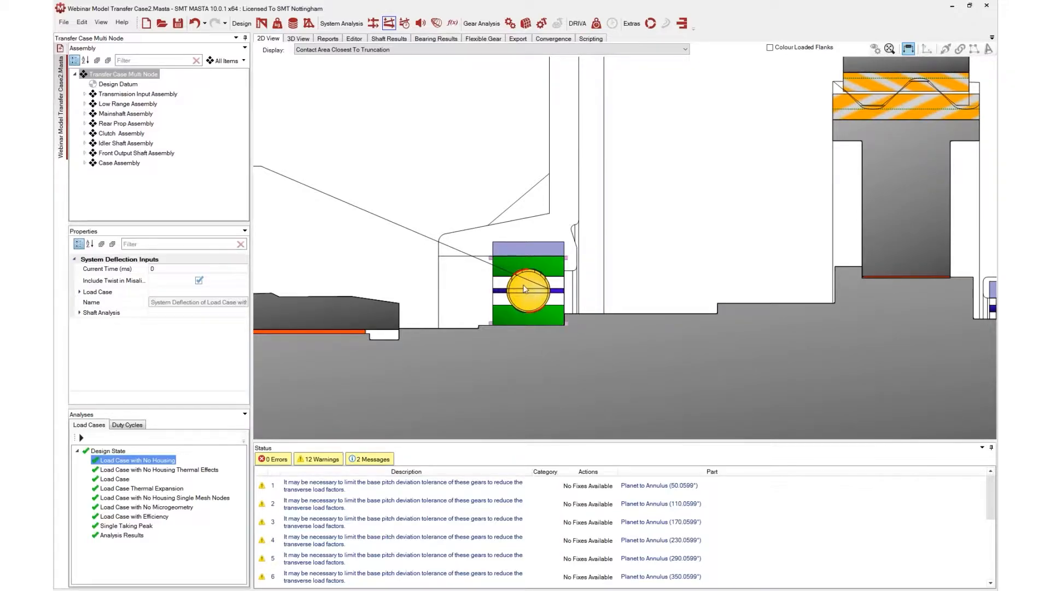
{"action": "scroll", "coordinate": [522, 277], "scroll_direction": "up", "scroll_amount": 4}
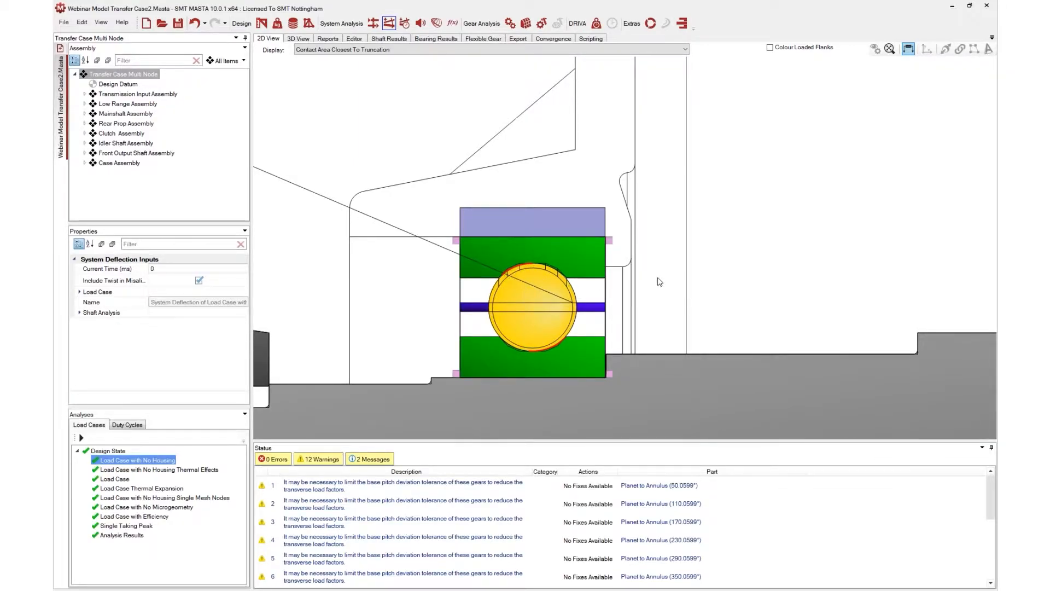
{"action": "scroll", "coordinate": [658, 279], "scroll_direction": "down", "scroll_amount": 3}
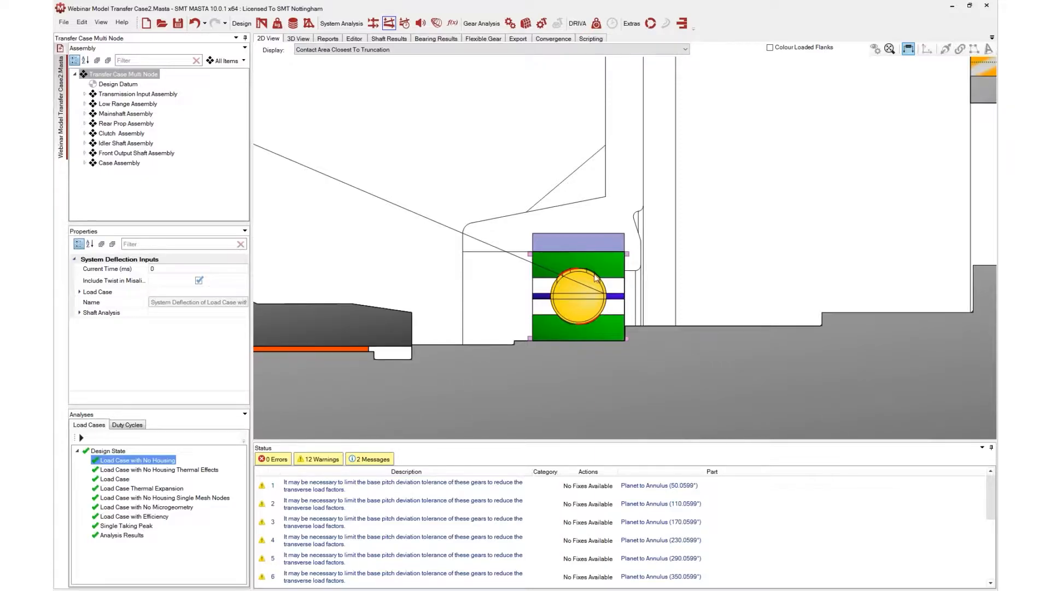
{"action": "scroll", "coordinate": [675, 281], "scroll_direction": "down", "scroll_amount": 2}
{"action": "scroll", "coordinate": [678, 282], "scroll_direction": "down", "scroll_amount": 4}
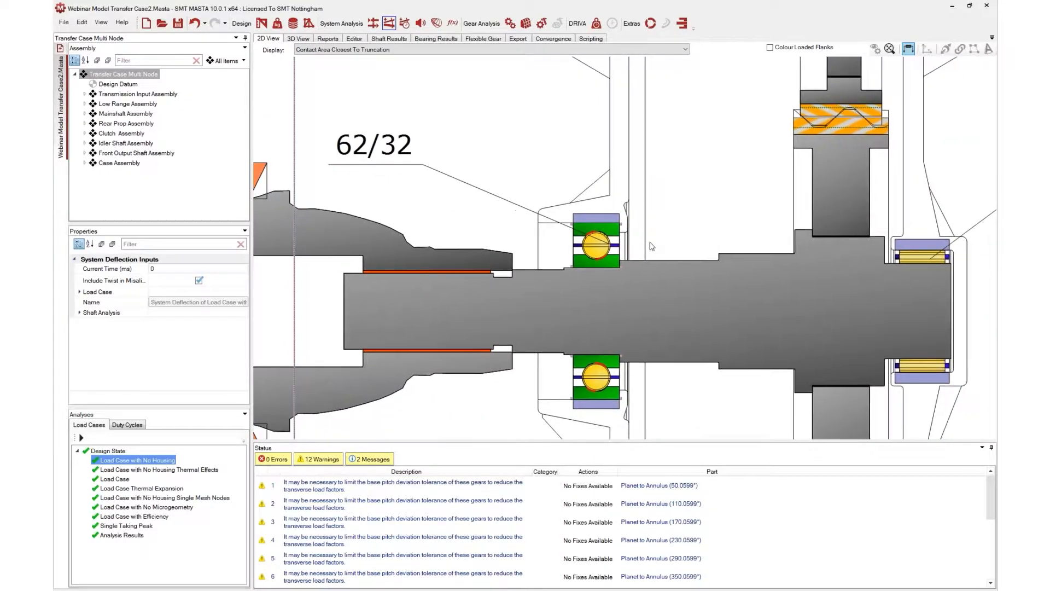
{"action": "scroll", "coordinate": [652, 251], "scroll_direction": "down", "scroll_amount": 4}
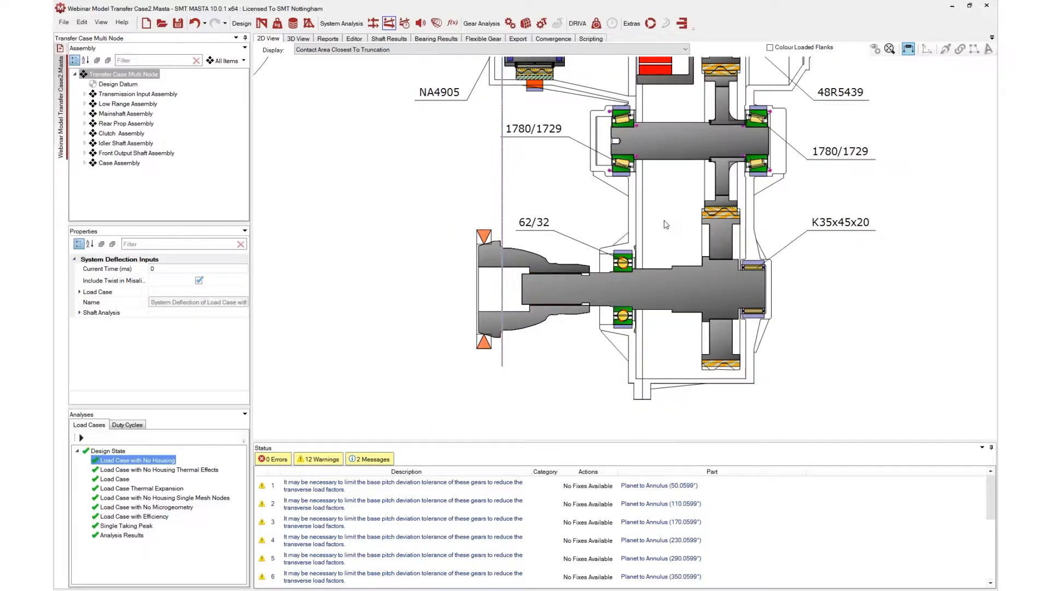
{"action": "left_click_drag", "start_coordinate": [636, 296], "coordinate": [634, 302]}
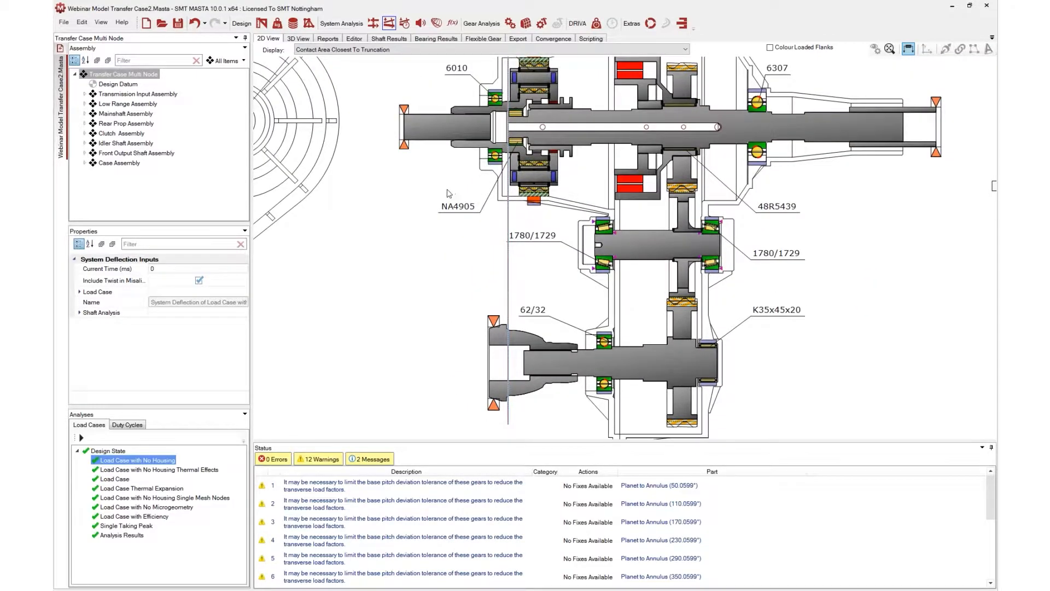
{"action": "left_click_drag", "start_coordinate": [448, 187], "coordinate": [429, 227]}
Set the 2D display to Bar Model and inspect the shafts and bearings up close
{"action": "left_click", "coordinate": [399, 51]}
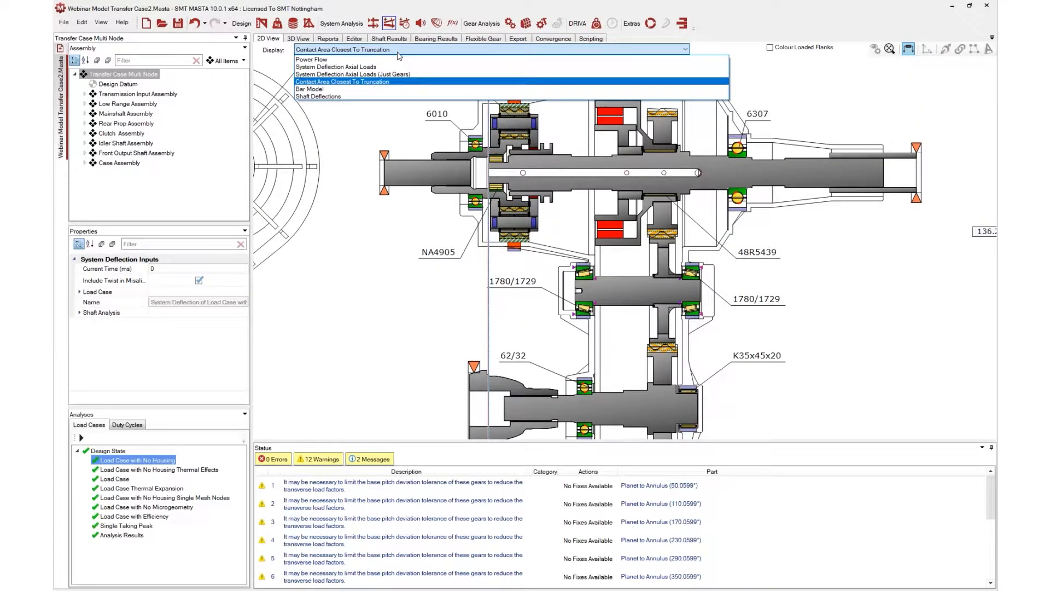
{"action": "left_click", "coordinate": [339, 89]}
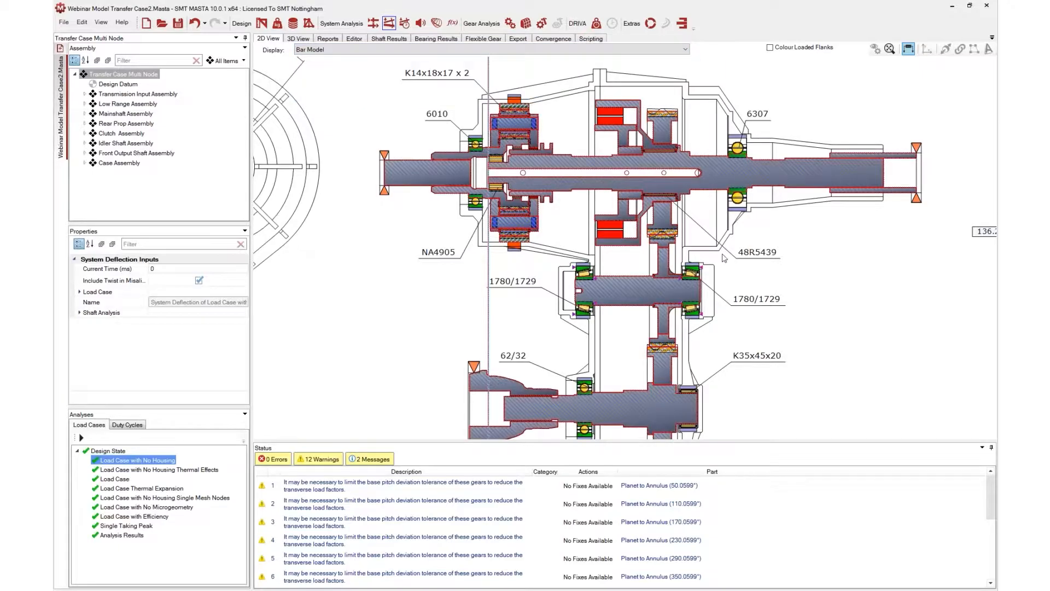
{"action": "scroll", "coordinate": [762, 287], "scroll_direction": "up", "scroll_amount": 2}
{"action": "scroll", "coordinate": [760, 285], "scroll_direction": "up", "scroll_amount": 3}
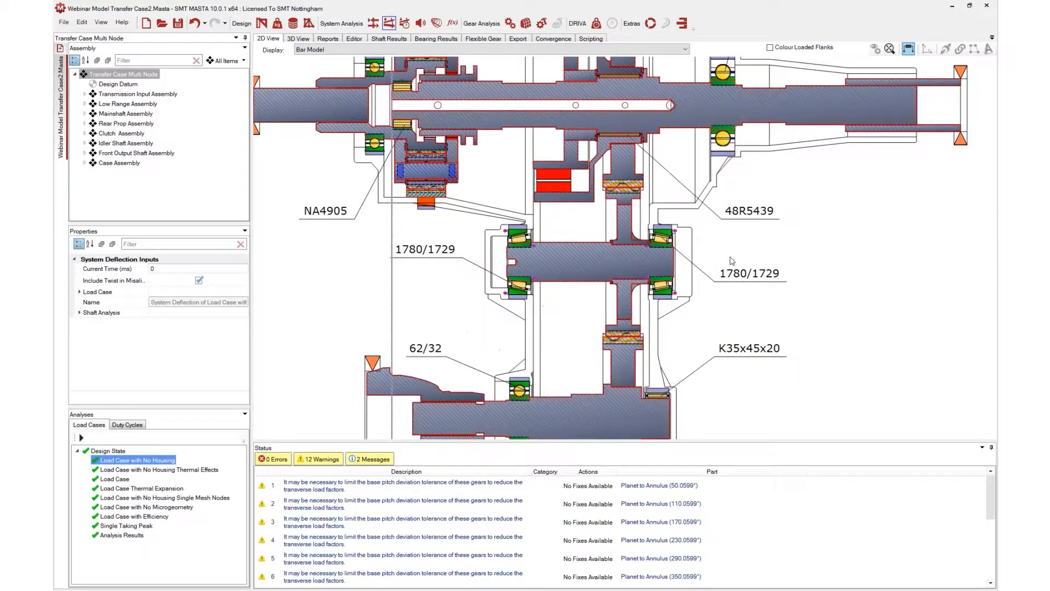
{"action": "scroll", "coordinate": [710, 265], "scroll_direction": "up", "scroll_amount": 4}
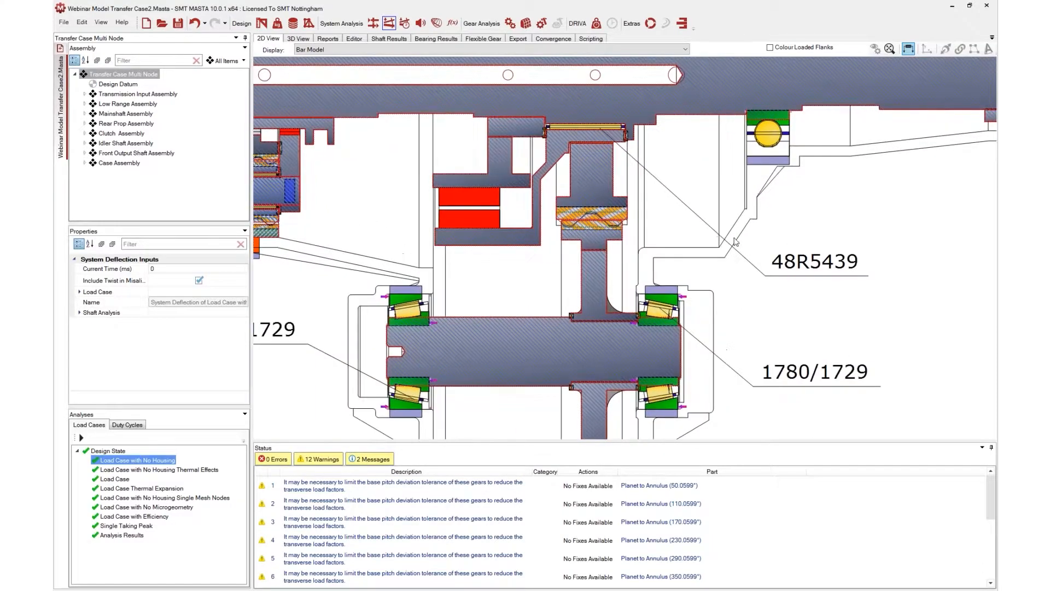
{"action": "scroll", "coordinate": [659, 232], "scroll_direction": "up", "scroll_amount": 2}
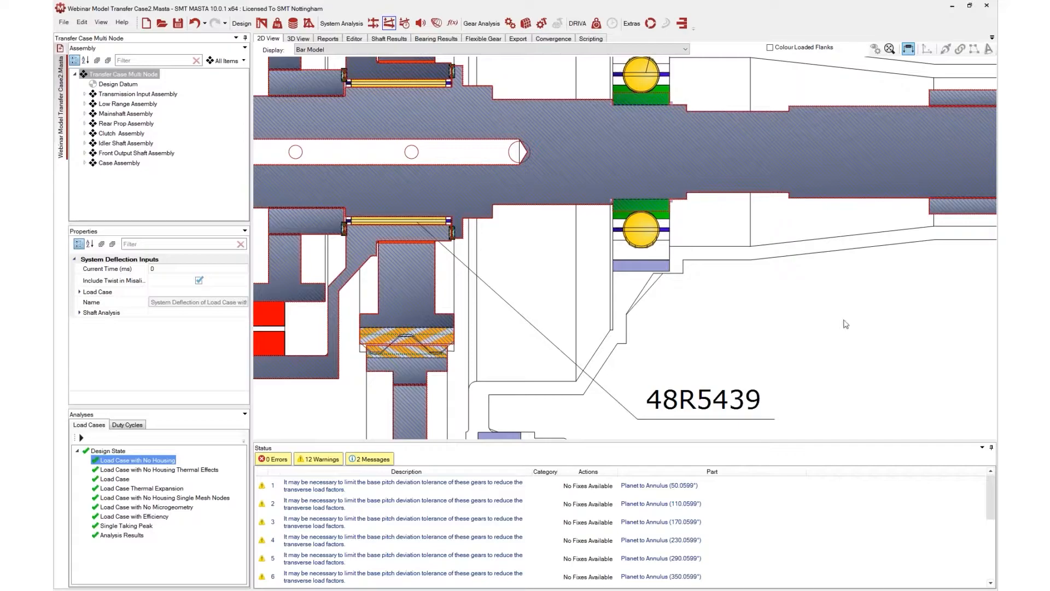
{"action": "scroll", "coordinate": [721, 289], "scroll_direction": "down", "scroll_amount": 1}
{"action": "scroll", "coordinate": [721, 290], "scroll_direction": "down", "scroll_amount": 5}
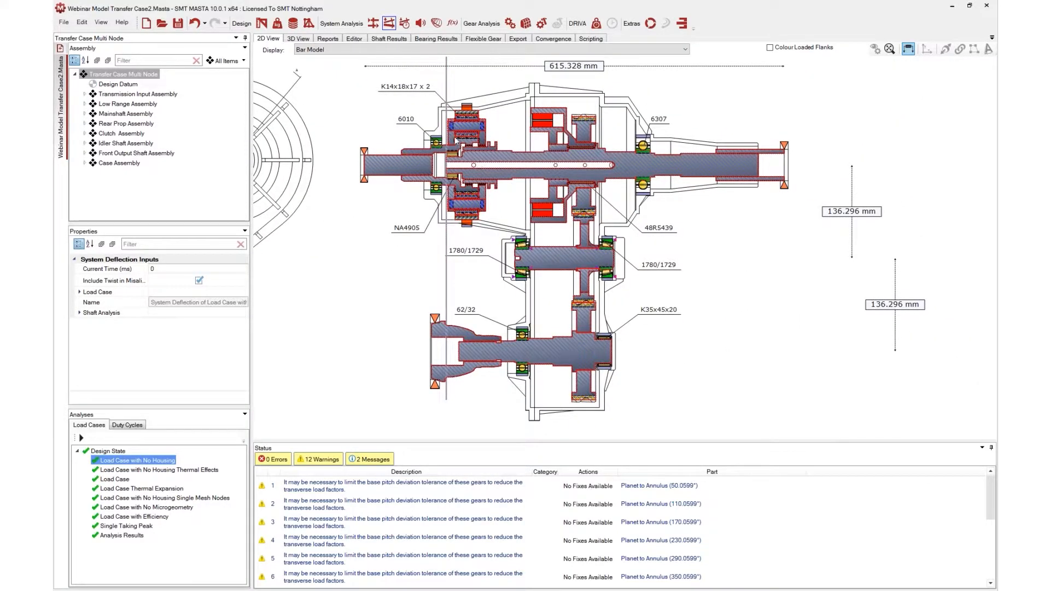
Return to the 3D view and orbit the transfer case model
{"action": "left_click", "coordinate": [305, 41]}
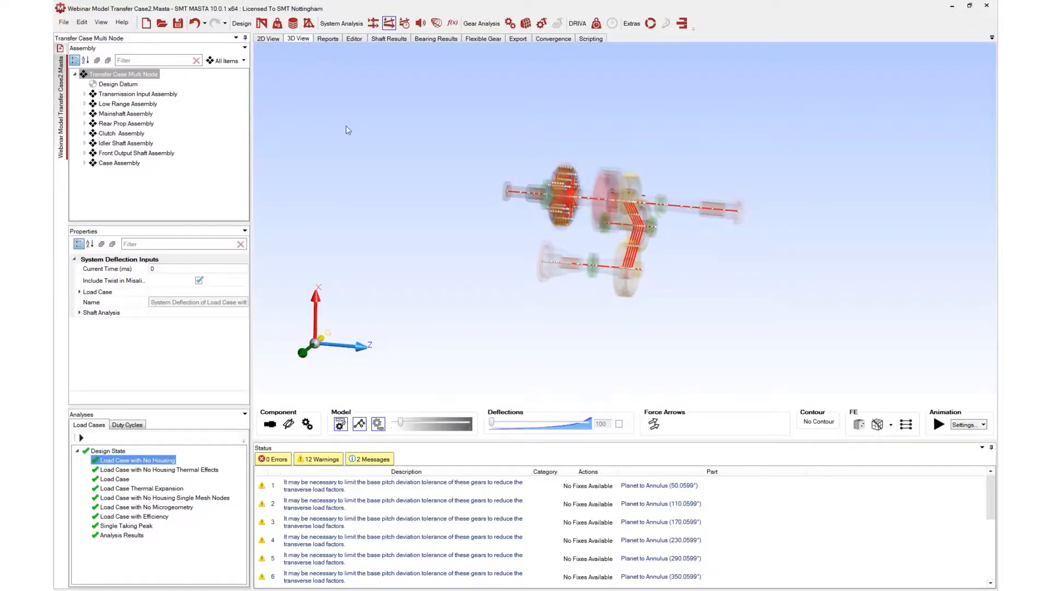
{"action": "left_click_drag", "start_coordinate": [520, 307], "coordinate": [625, 245]}
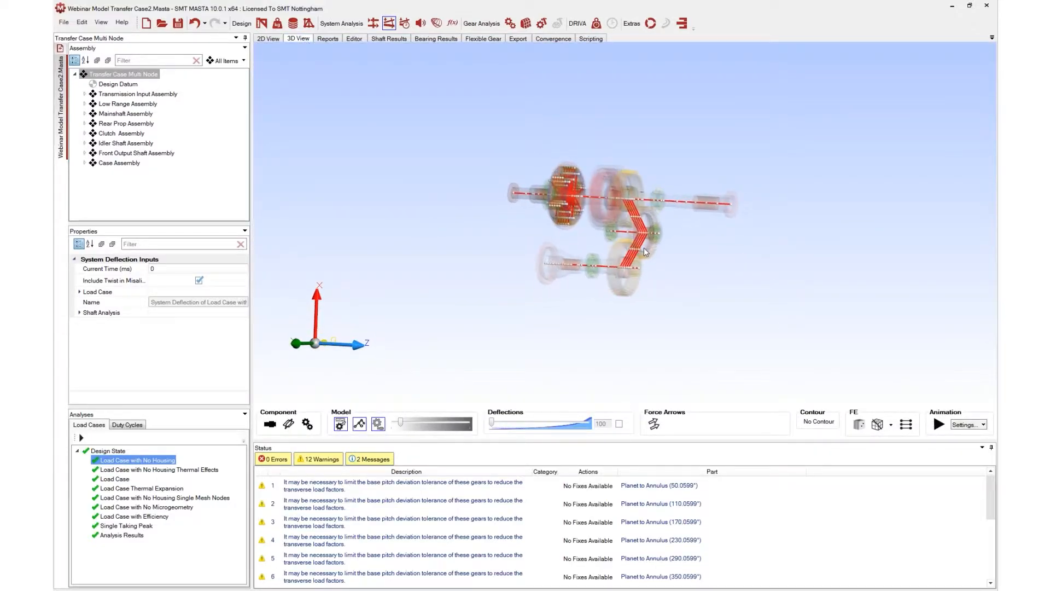
{"action": "left_click_drag", "start_coordinate": [545, 229], "coordinate": [582, 268]}
{"action": "left_click_drag", "start_coordinate": [623, 239], "coordinate": [654, 233]}
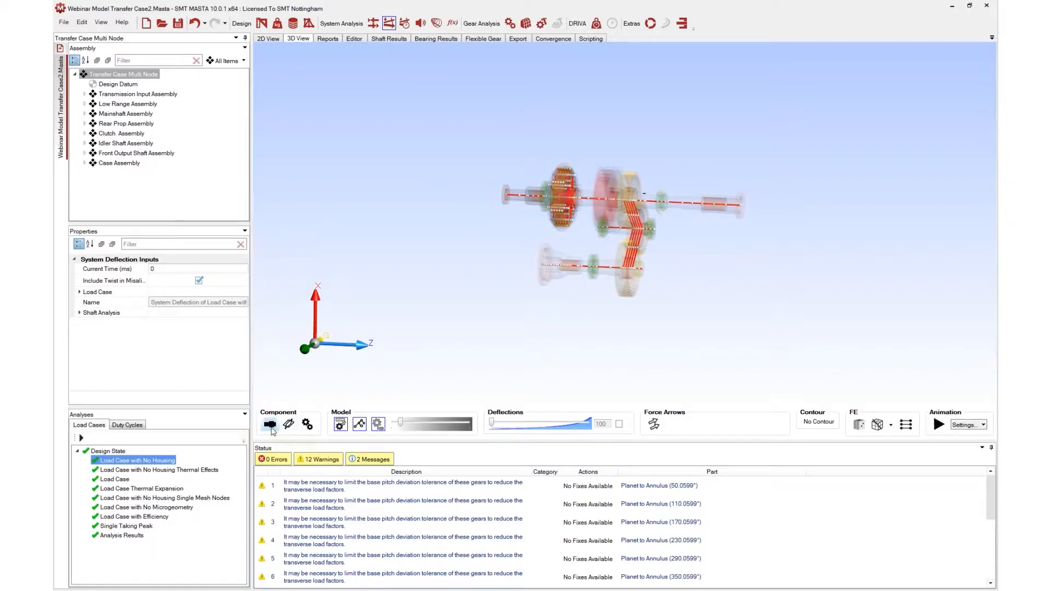
Restore the solid component display, increase the deflection scale, and orbit the model to a side view
{"action": "left_click", "coordinate": [307, 424]}
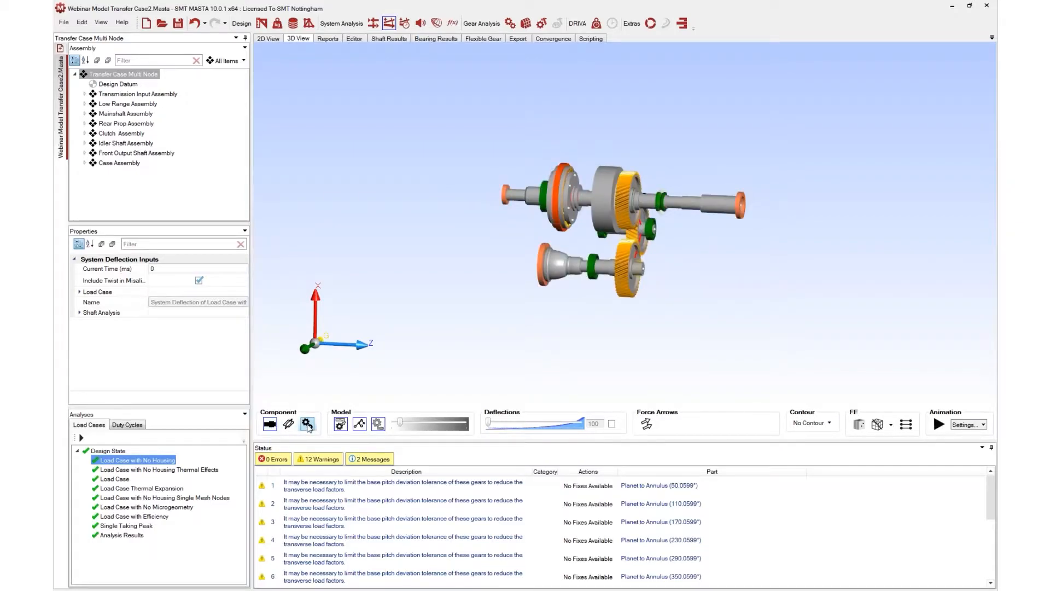
{"action": "left_click_drag", "start_coordinate": [771, 221], "coordinate": [574, 260]}
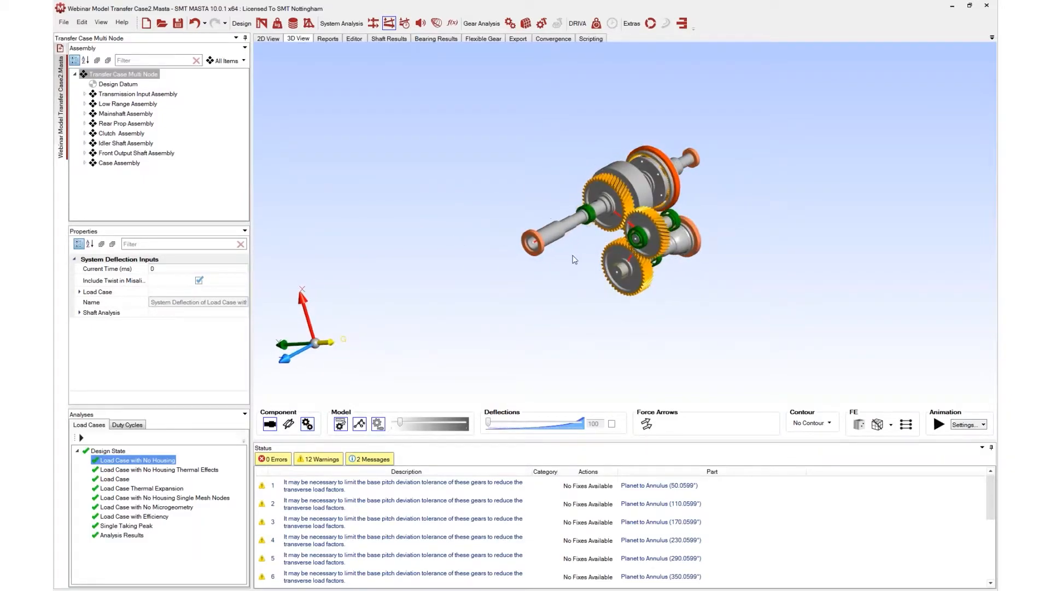
{"action": "left_click_drag", "start_coordinate": [488, 426], "coordinate": [543, 430]}
{"action": "left_click_drag", "start_coordinate": [525, 327], "coordinate": [763, 176]}
{"action": "left_click_drag", "start_coordinate": [683, 173], "coordinate": [636, 199]}
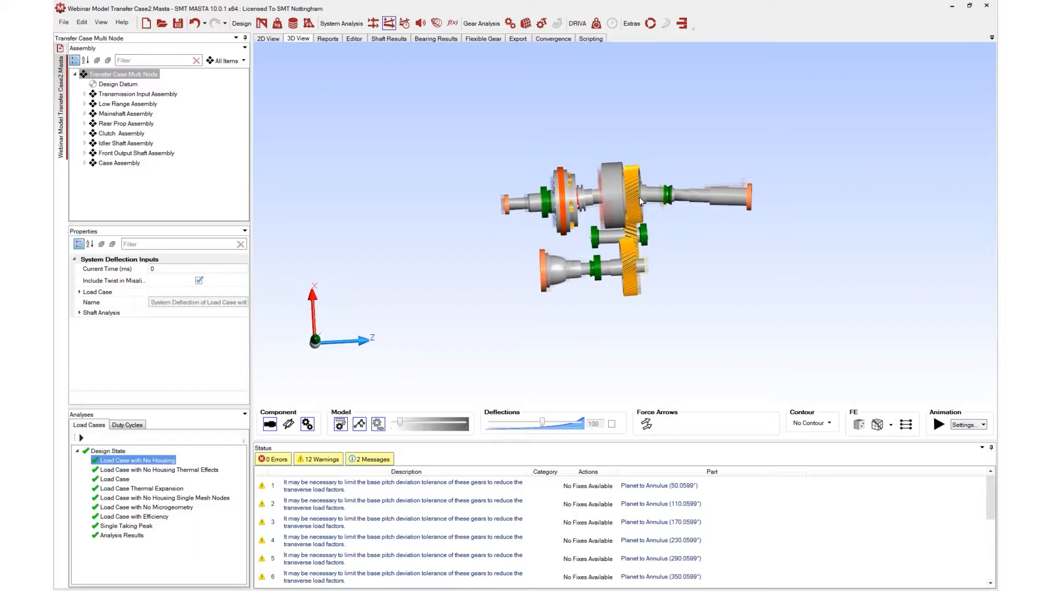
Turn on force arrows, enlarge their scale and orbit the transfer case model
{"action": "left_click", "coordinate": [646, 424]}
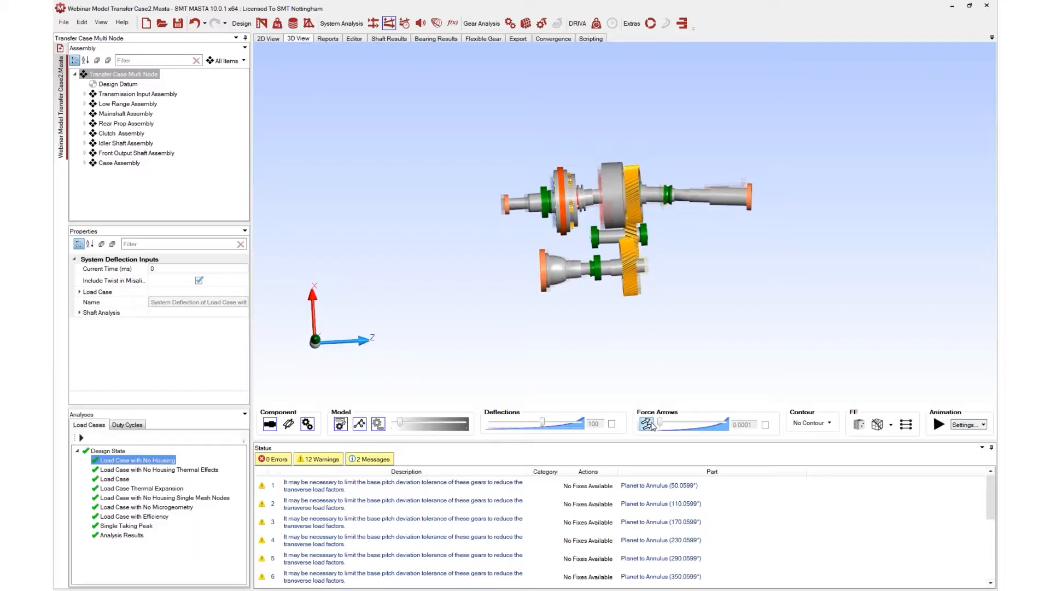
{"action": "left_click_drag", "start_coordinate": [662, 426], "coordinate": [682, 424]}
{"action": "left_click_drag", "start_coordinate": [712, 308], "coordinate": [694, 319]}
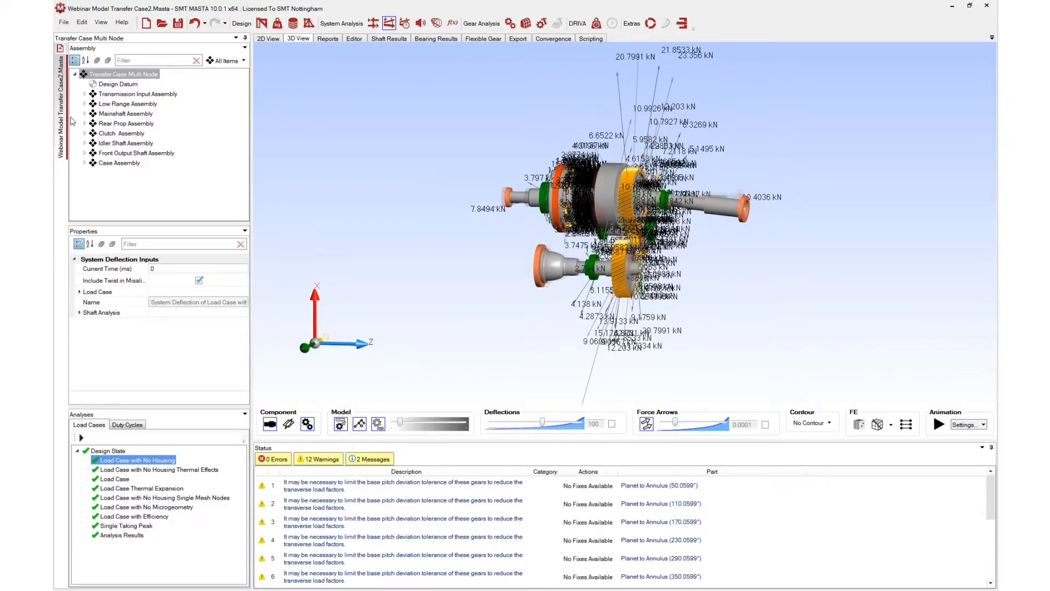
Isolate the Idler Shaft Assembly's Cylindrical Gear Train in the 3D view, orbit it and lower the deflection scale
{"action": "left_click", "coordinate": [85, 134]}
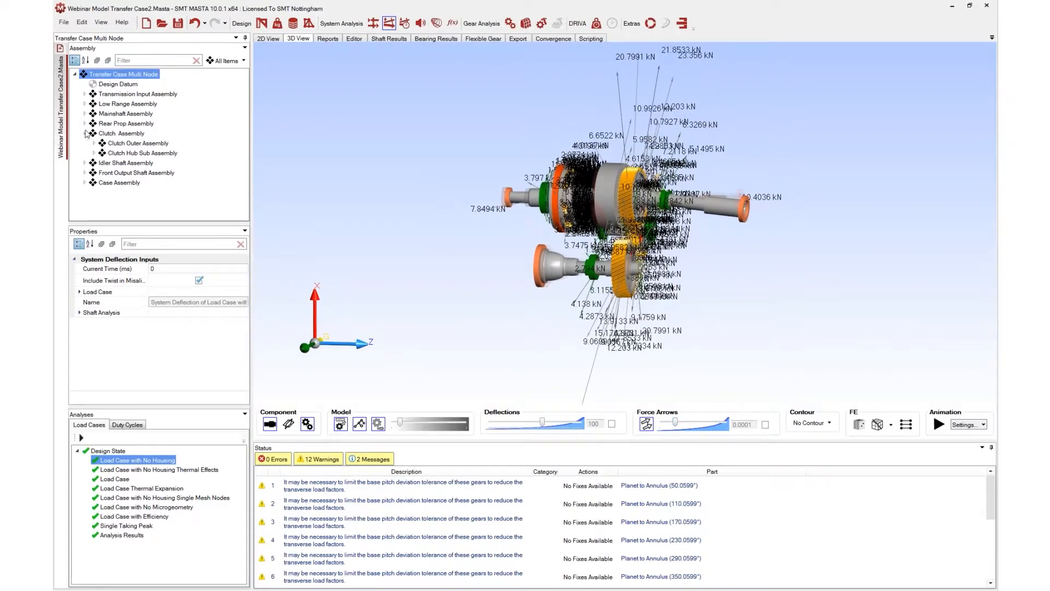
{"action": "left_click", "coordinate": [86, 163]}
{"action": "double_click", "coordinate": [122, 173]}
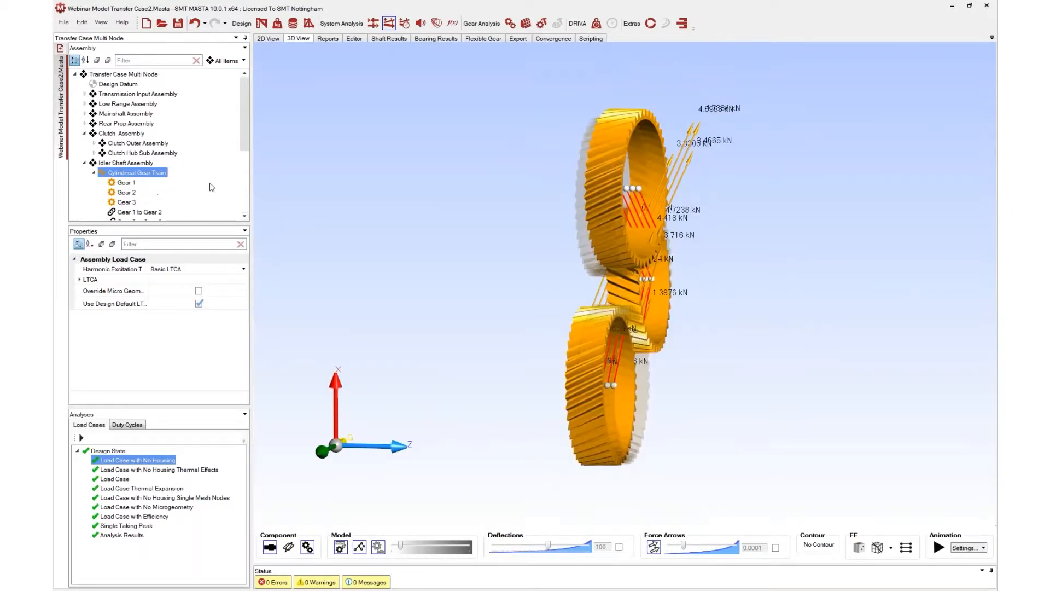
{"action": "left_click_drag", "start_coordinate": [354, 267], "coordinate": [572, 257]}
{"action": "left_click_drag", "start_coordinate": [547, 545], "coordinate": [516, 546]}
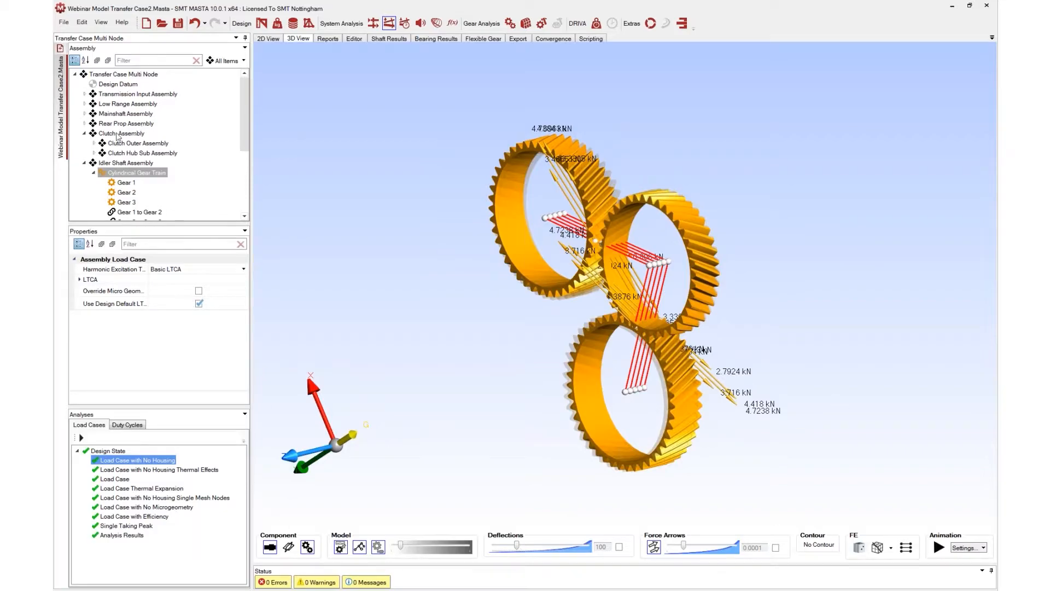
Return to the whole Transfer Case Multi Node model and turn the force arrows off
{"action": "scroll", "coordinate": [116, 169], "scroll_direction": "down", "scroll_amount": 4}
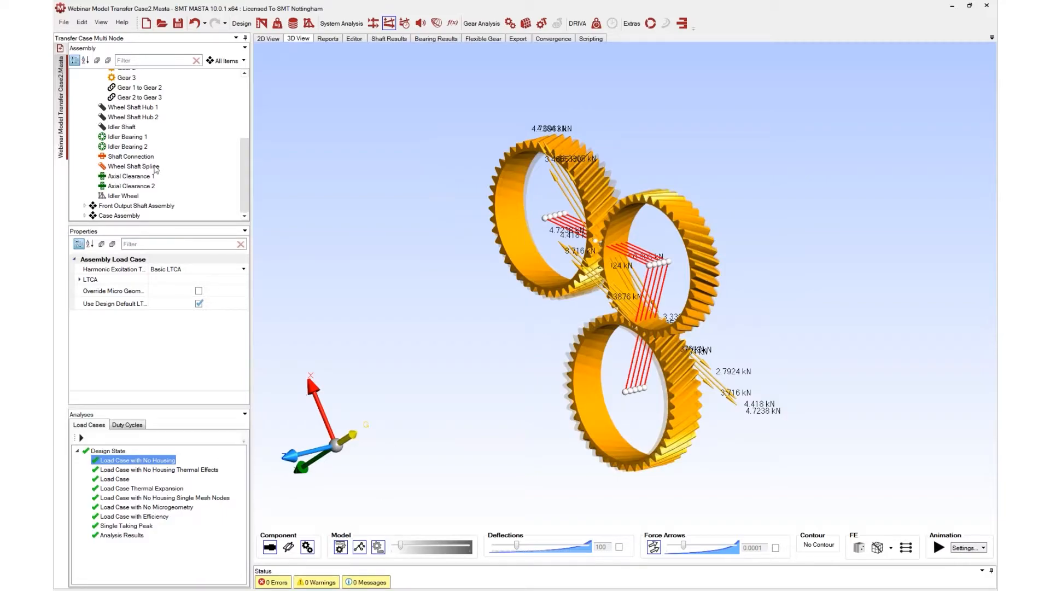
{"action": "scroll", "coordinate": [89, 219], "scroll_direction": "up", "scroll_amount": 3}
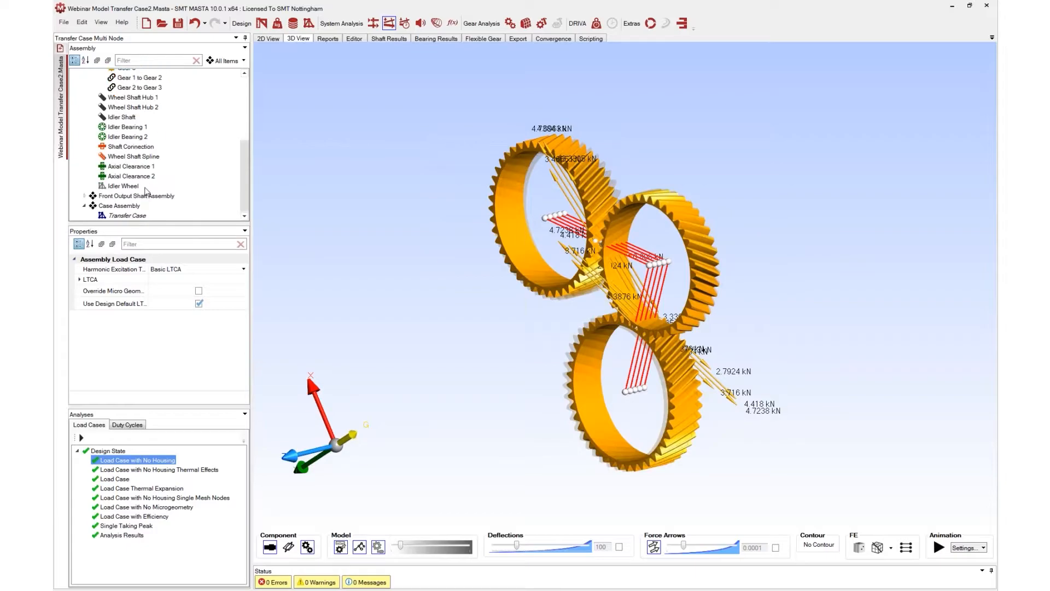
{"action": "scroll", "coordinate": [164, 119], "scroll_direction": "up", "scroll_amount": 3}
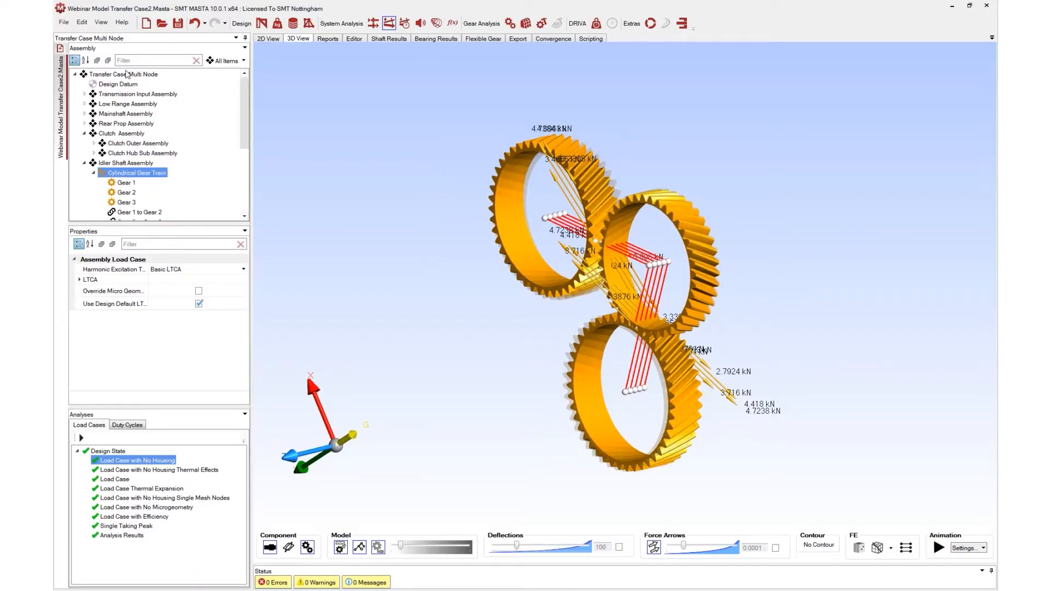
{"action": "left_click", "coordinate": [127, 75]}
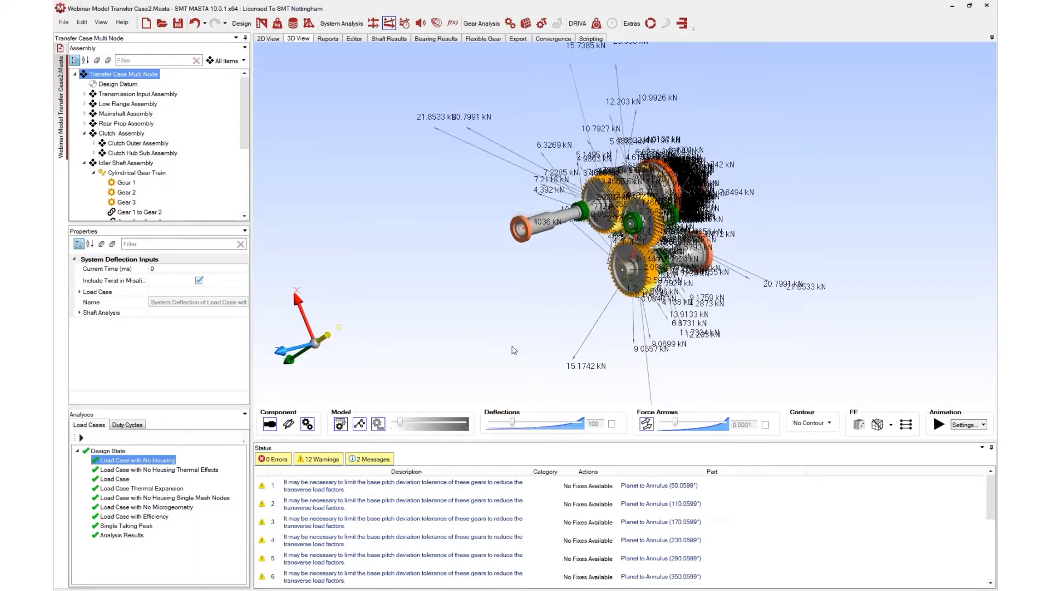
{"action": "left_click", "coordinate": [646, 424]}
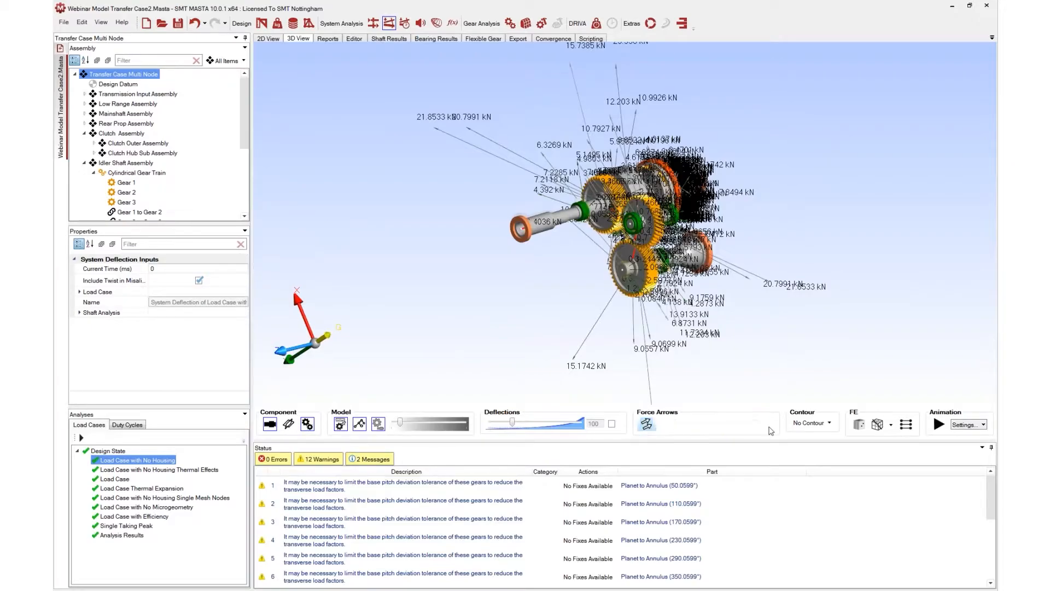
Set the contour to Displacement - Linear Magnitude and orbit the model
{"action": "left_click", "coordinate": [812, 423]}
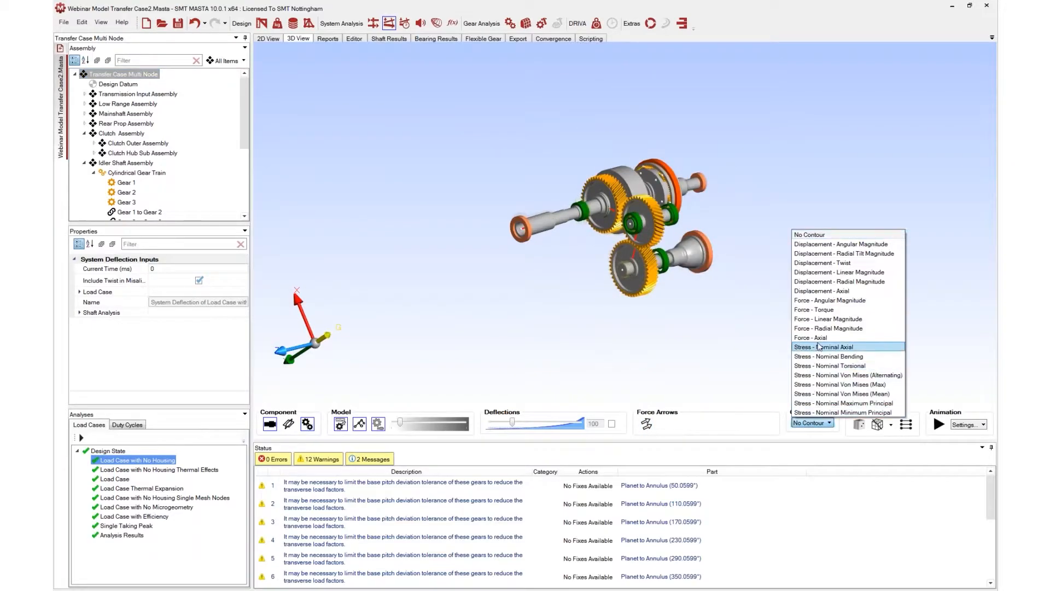
{"action": "left_click", "coordinate": [846, 273]}
{"action": "left_click_drag", "start_coordinate": [556, 257], "coordinate": [737, 224]}
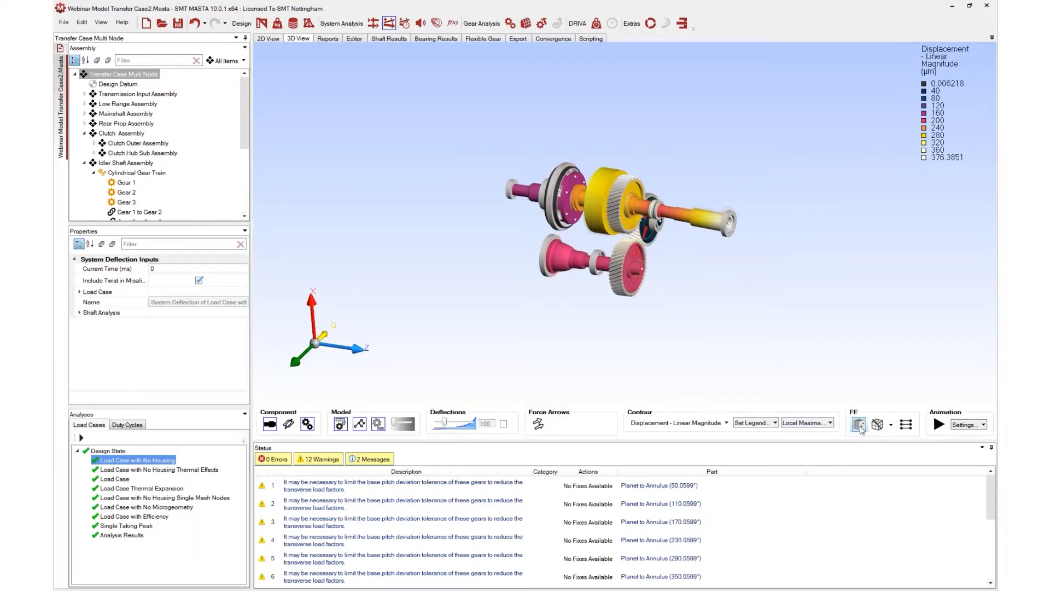
Switch the results to Load Case Thermal Expansion with the idler Cylindrical Gear Train selected
{"action": "left_click", "coordinate": [115, 479]}
{"action": "left_click", "coordinate": [137, 488]}
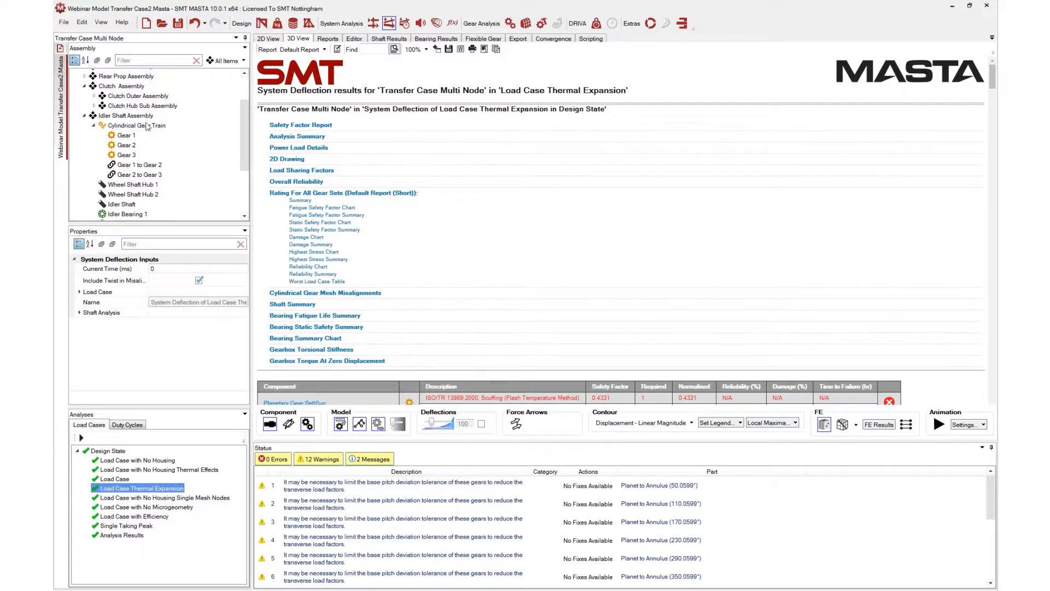
{"action": "left_click", "coordinate": [136, 126]}
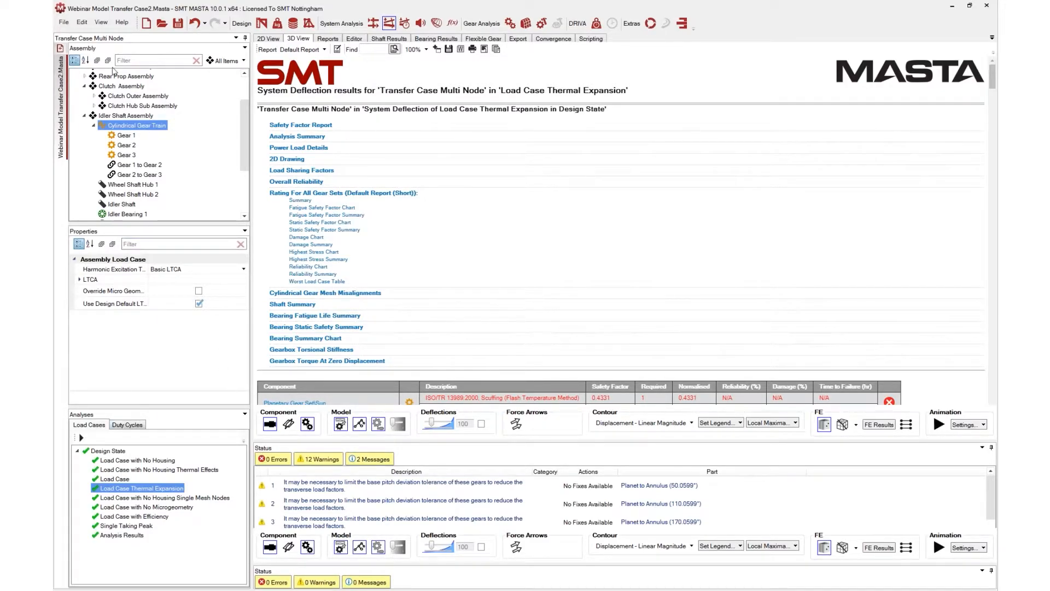
{"action": "scroll", "coordinate": [122, 102], "scroll_direction": "up", "scroll_amount": 1}
{"action": "scroll", "coordinate": [122, 102], "scroll_direction": "up", "scroll_amount": 2}
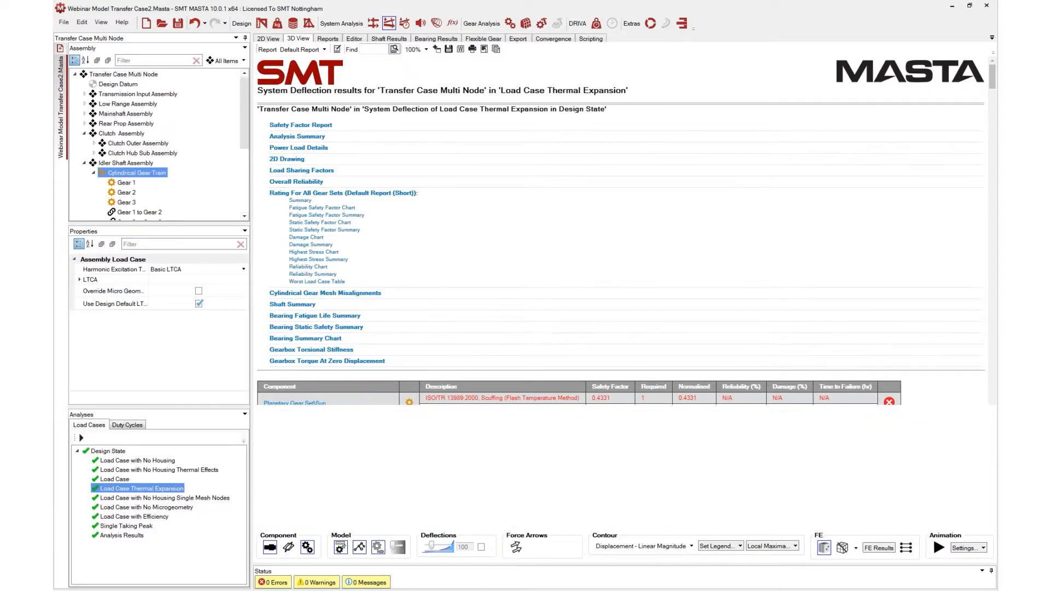
Isolate the idler Cylindrical Gear Train in the 3D view and orbit it to an edge-on view
{"action": "left_click", "coordinate": [638, 218]}
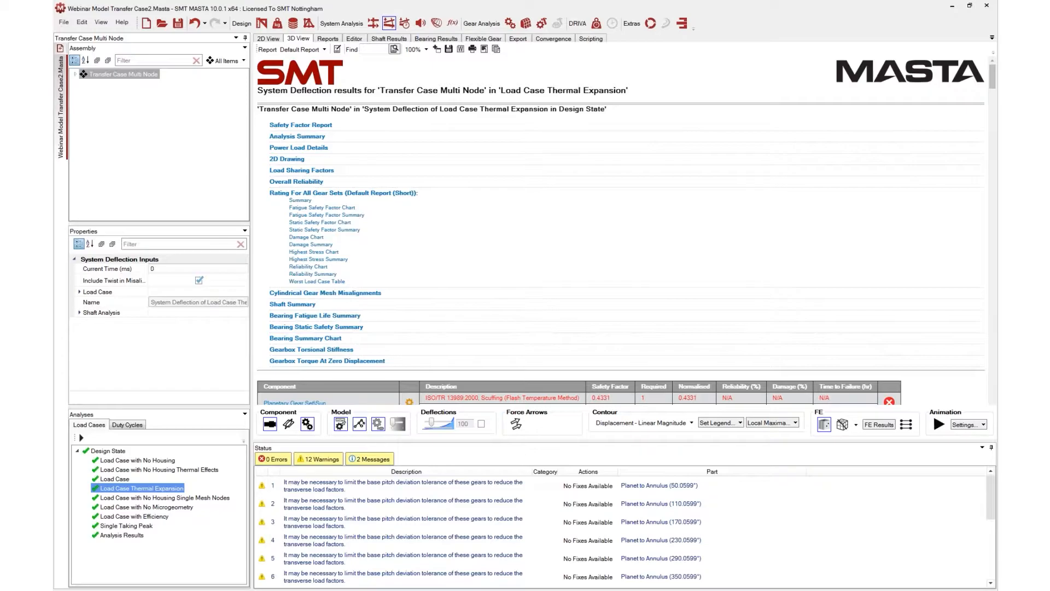
{"action": "left_click", "coordinate": [76, 74]}
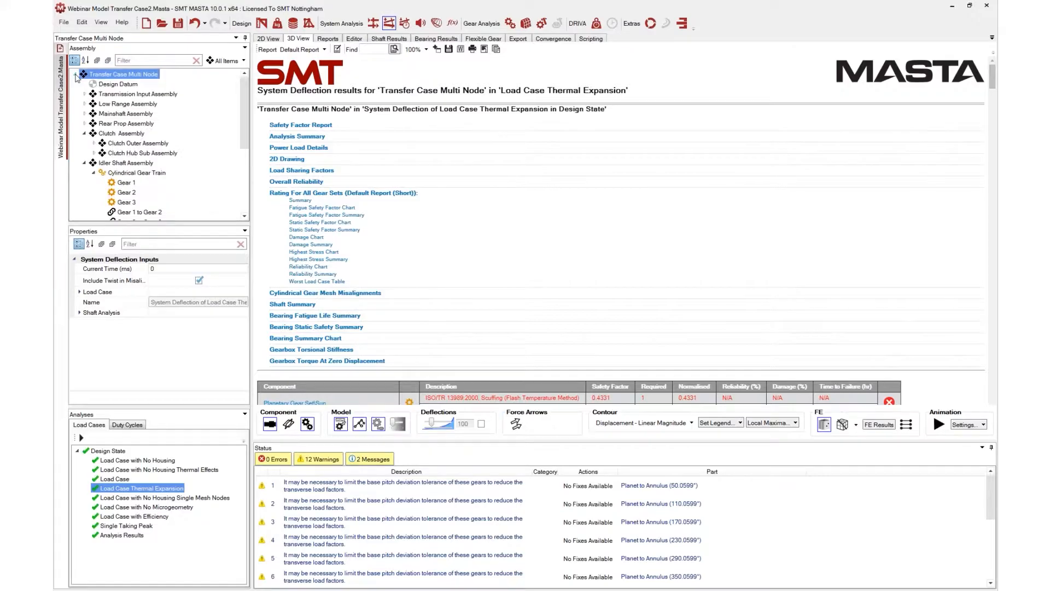
{"action": "double_click", "coordinate": [130, 173]}
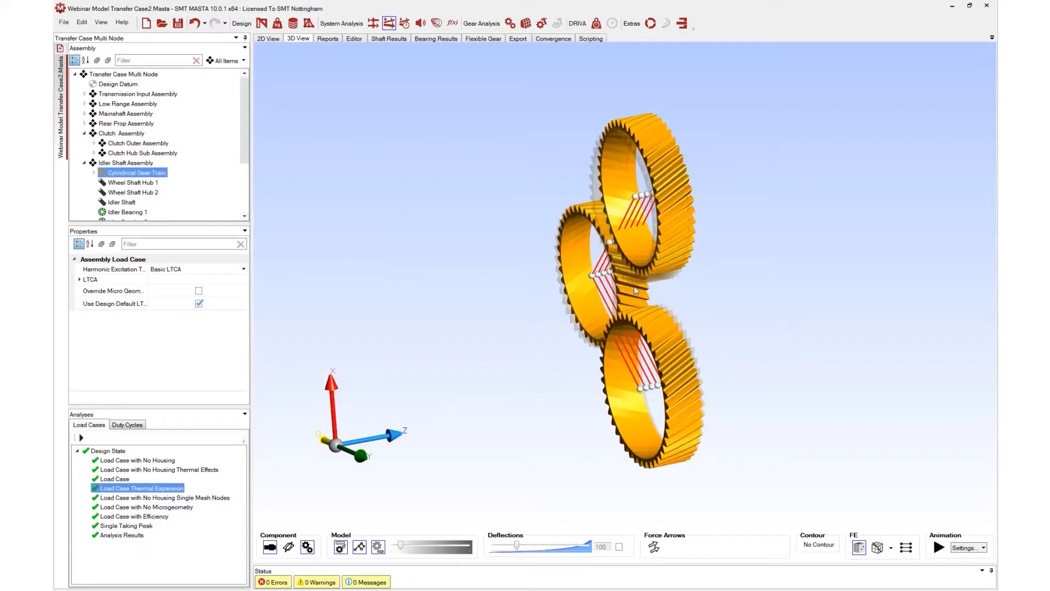
{"action": "left_click_drag", "start_coordinate": [678, 294], "coordinate": [537, 316]}
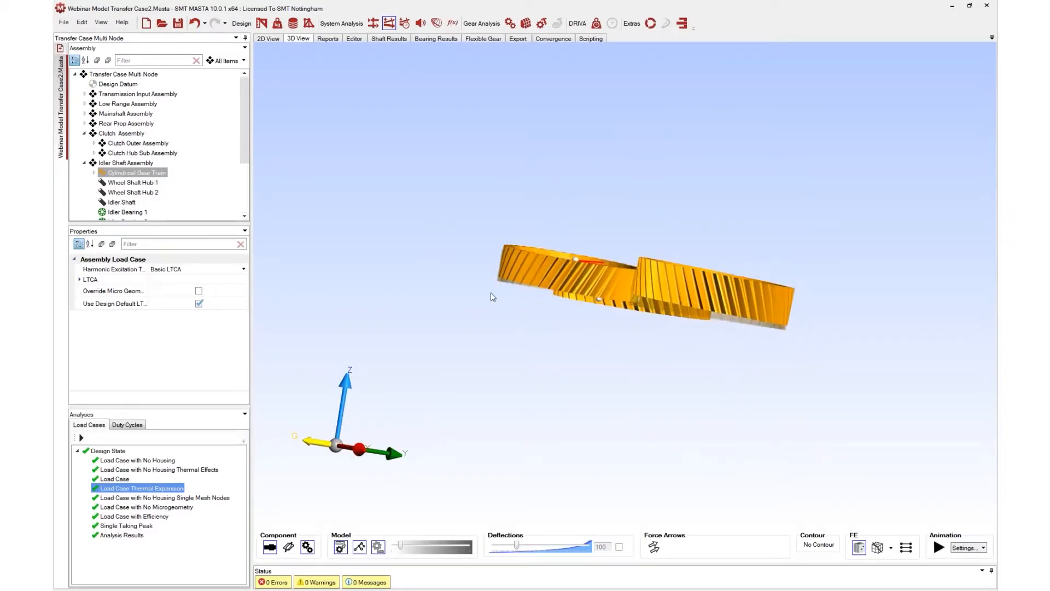
{"action": "left_click_drag", "start_coordinate": [691, 265], "coordinate": [563, 483]}
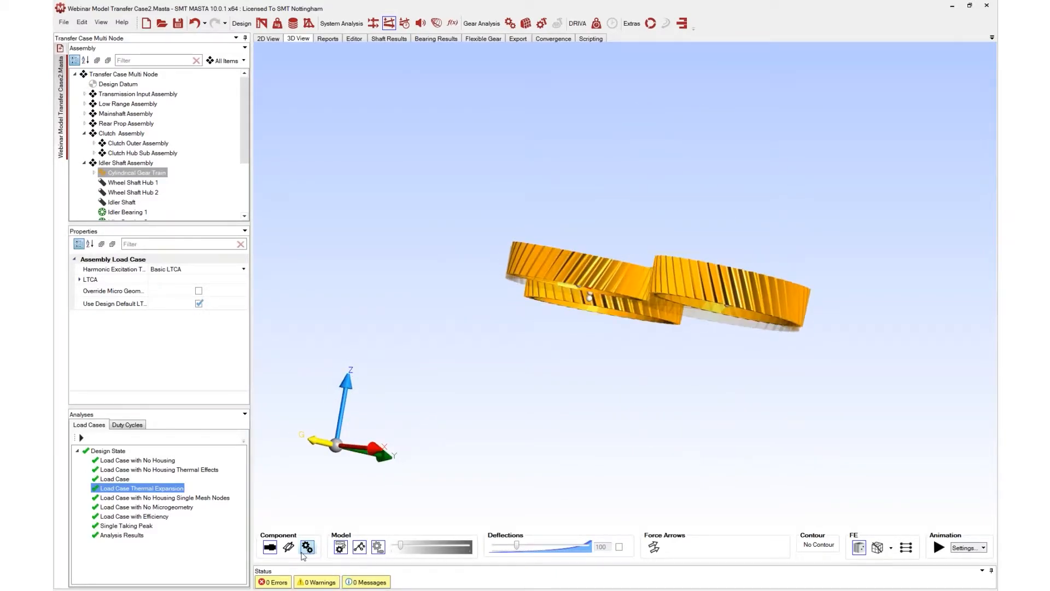
Switch the gears to a transparent display to reveal the mesh contact lines and zoom in
{"action": "left_click", "coordinate": [307, 547]}
{"action": "left_click_drag", "start_coordinate": [392, 468], "coordinate": [702, 319]}
{"action": "scroll", "coordinate": [670, 286], "scroll_direction": "up", "scroll_amount": 5}
{"action": "left_click_drag", "start_coordinate": [670, 287], "coordinate": [684, 258]}
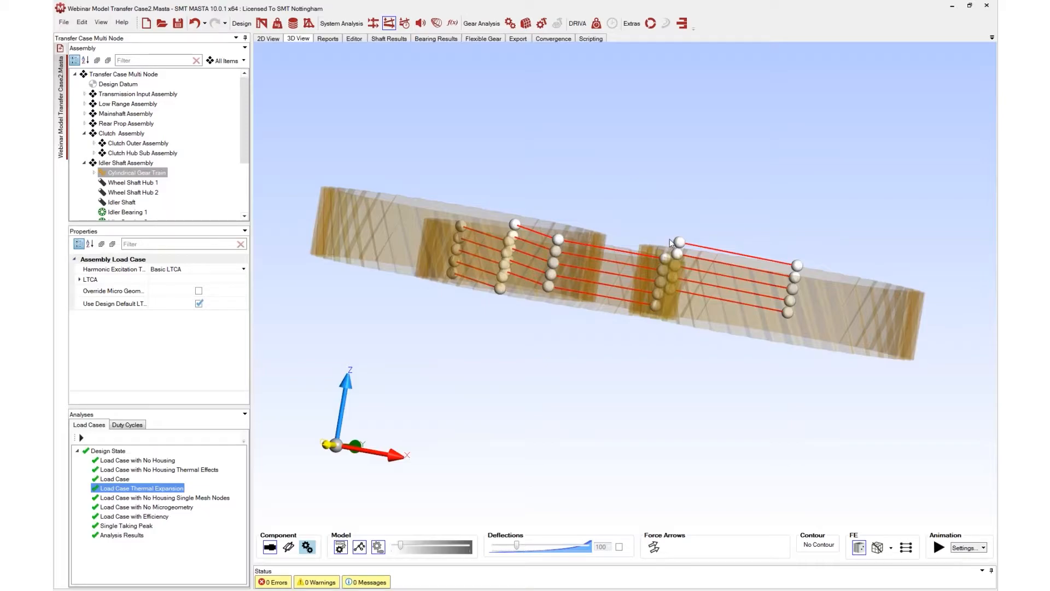
Reduce the deflection scale and orbit the gear mesh slightly
{"action": "left_click_drag", "start_coordinate": [517, 545], "coordinate": [485, 552]}
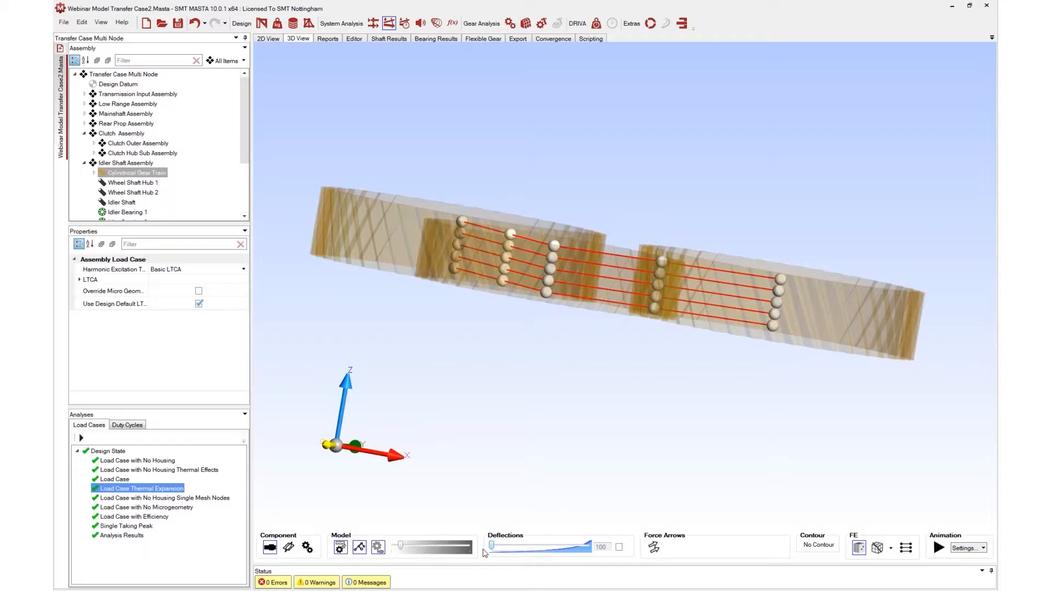
{"action": "left_click_drag", "start_coordinate": [485, 553], "coordinate": [500, 547]}
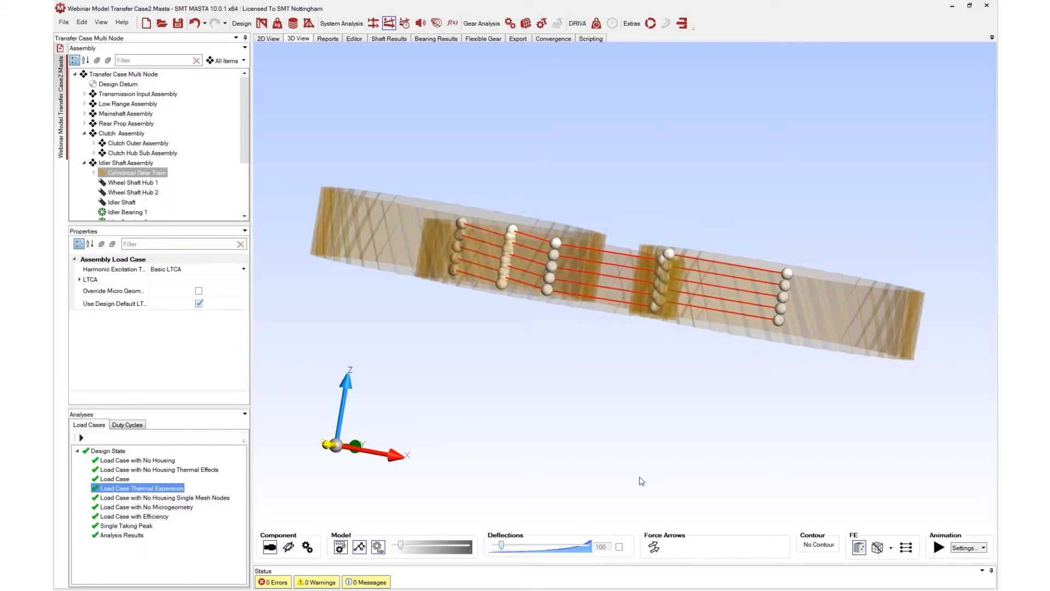
{"action": "left_click_drag", "start_coordinate": [715, 283], "coordinate": [741, 302]}
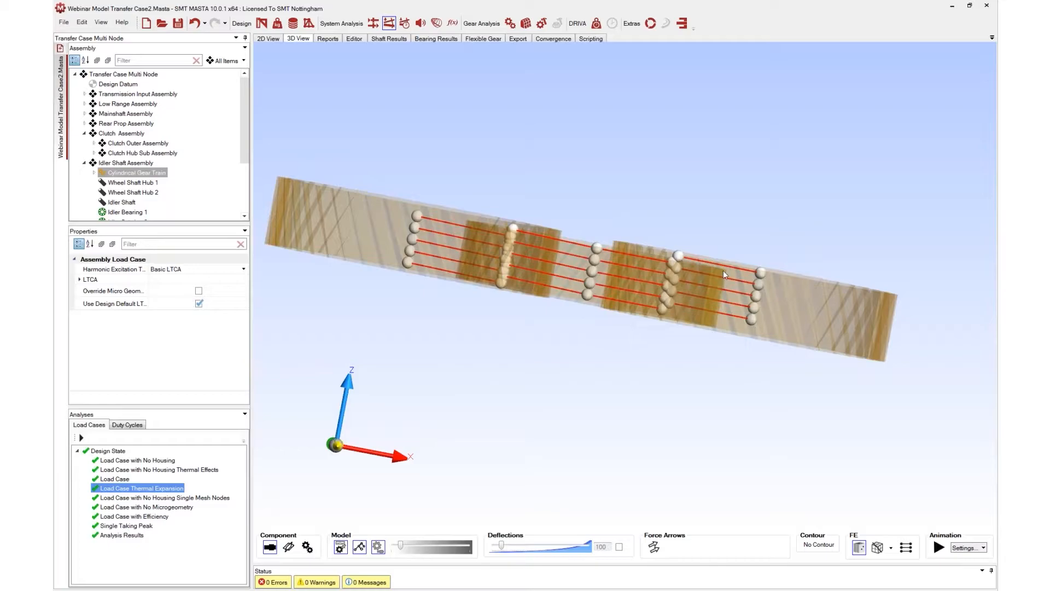
Open the gear train's report and scroll to the damage, safety factor and load conditions tables
{"action": "left_click", "coordinate": [335, 42]}
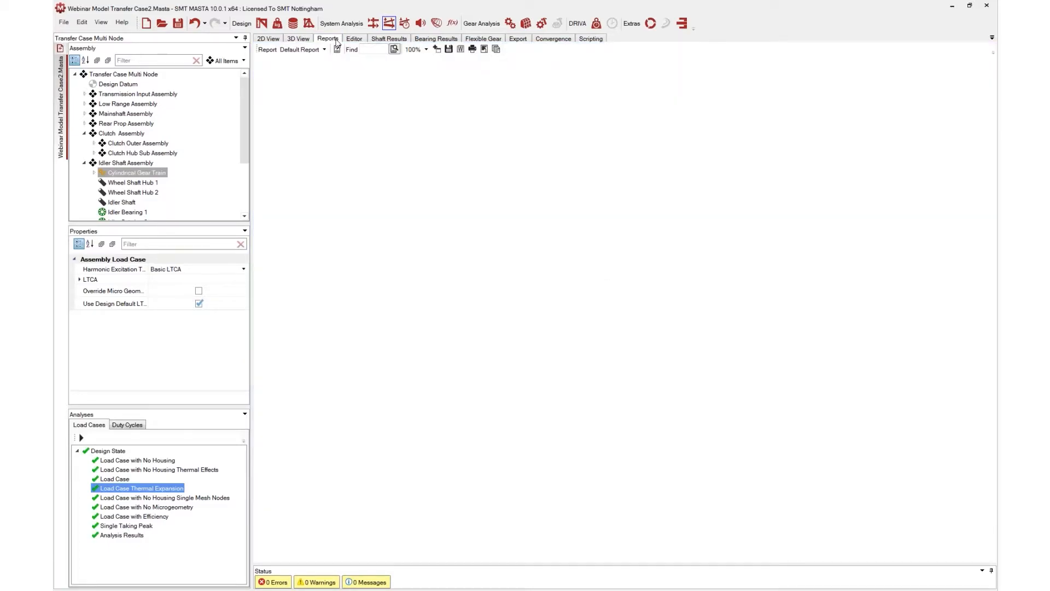
{"action": "scroll", "coordinate": [515, 290], "scroll_direction": "down", "scroll_amount": 5}
{"action": "scroll", "coordinate": [515, 290], "scroll_direction": "down", "scroll_amount": 15}
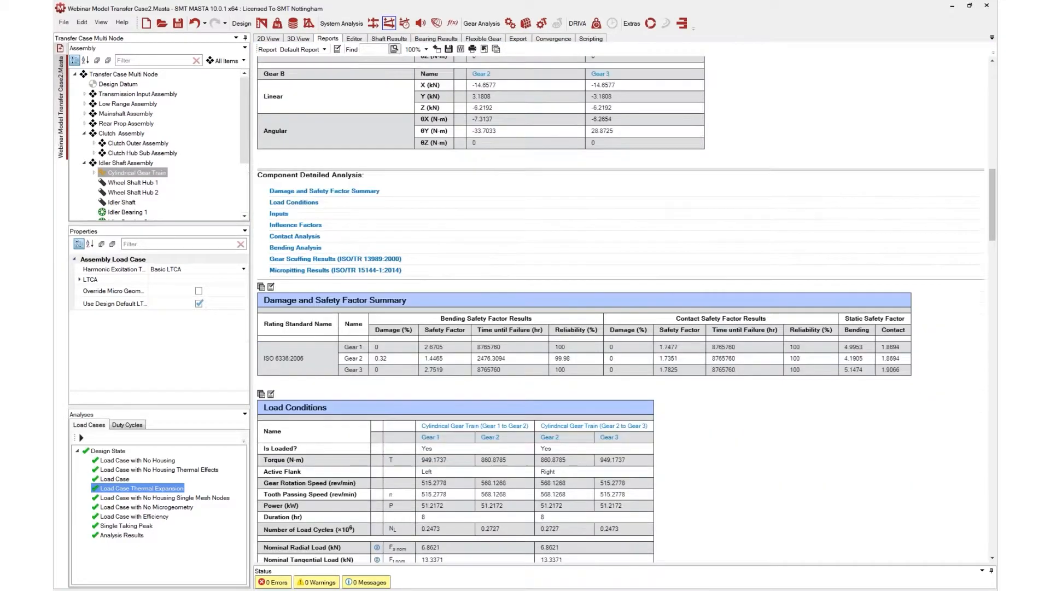
{"action": "scroll", "coordinate": [479, 300], "scroll_direction": "down", "scroll_amount": 3}
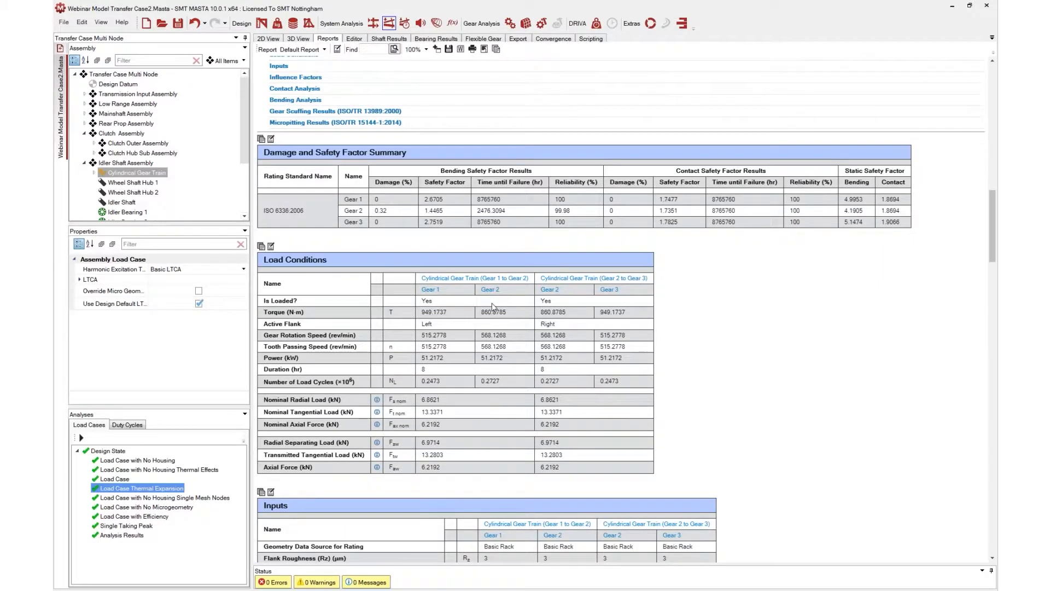
{"action": "scroll", "coordinate": [490, 305], "scroll_direction": "down", "scroll_amount": 6}
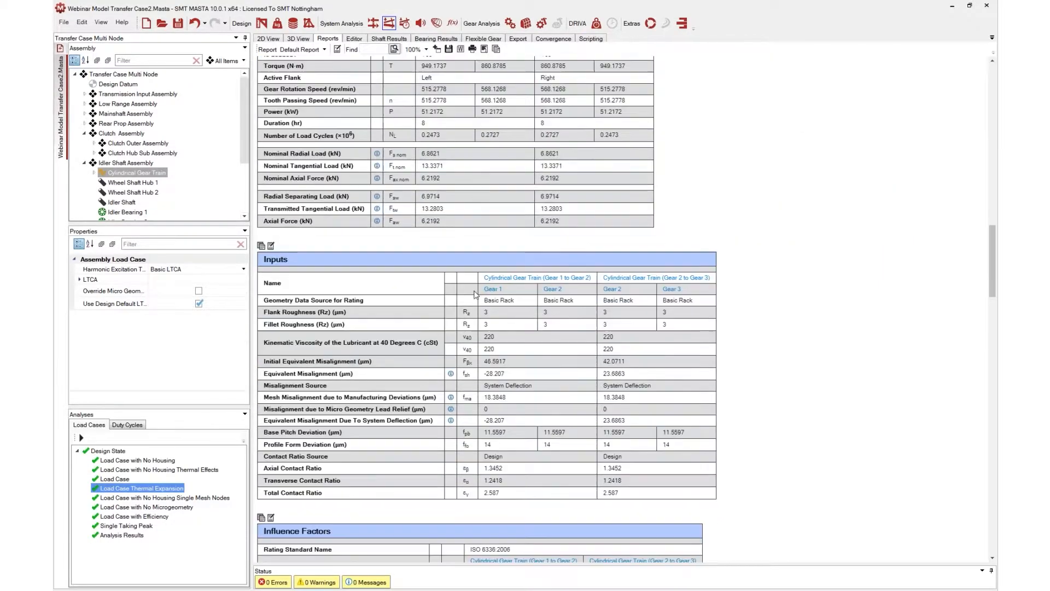
Read through the report's misalignment inputs and influence factor tables
{"action": "left_click_drag", "start_coordinate": [261, 386], "coordinate": [332, 384]}
{"action": "left_click", "coordinate": [332, 384]}
{"action": "scroll", "coordinate": [489, 385], "scroll_direction": "down", "scroll_amount": 1}
{"action": "scroll", "coordinate": [524, 393], "scroll_direction": "down", "scroll_amount": 3}
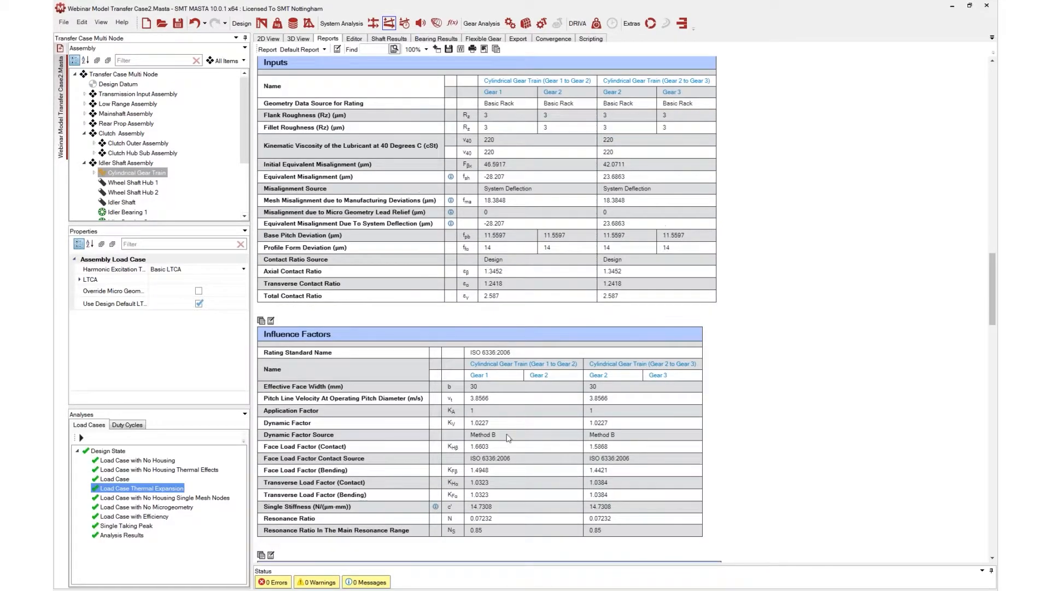
{"action": "left_click_drag", "start_coordinate": [461, 459], "coordinate": [519, 465]}
{"action": "left_click", "coordinate": [519, 464]}
Open the Mesh Nodes duty cycle report for the gear train under Load Case with No Housing
{"action": "left_click", "coordinate": [126, 426]}
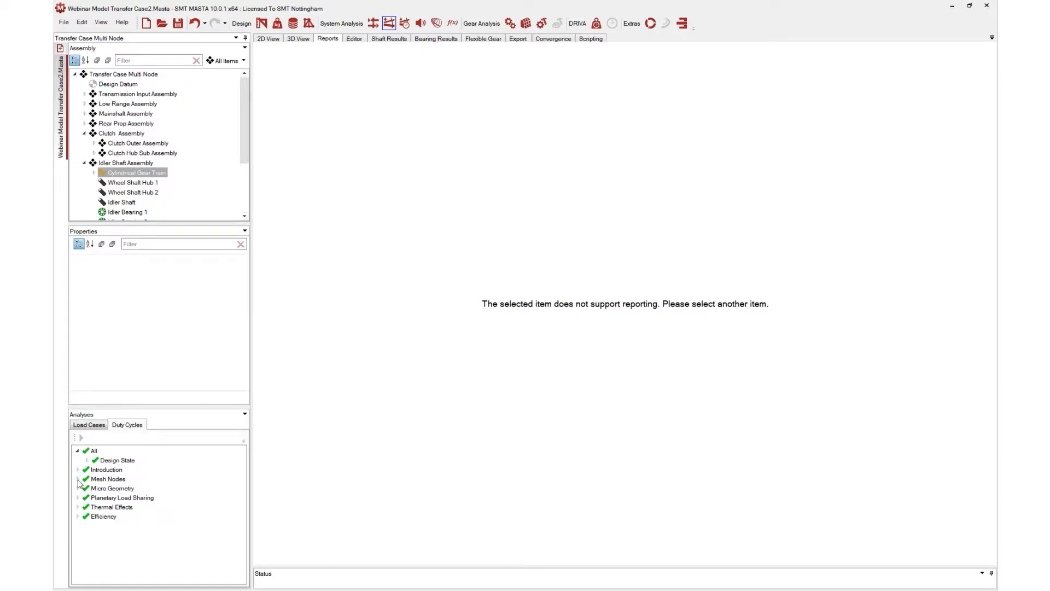
{"action": "left_click", "coordinate": [78, 479]}
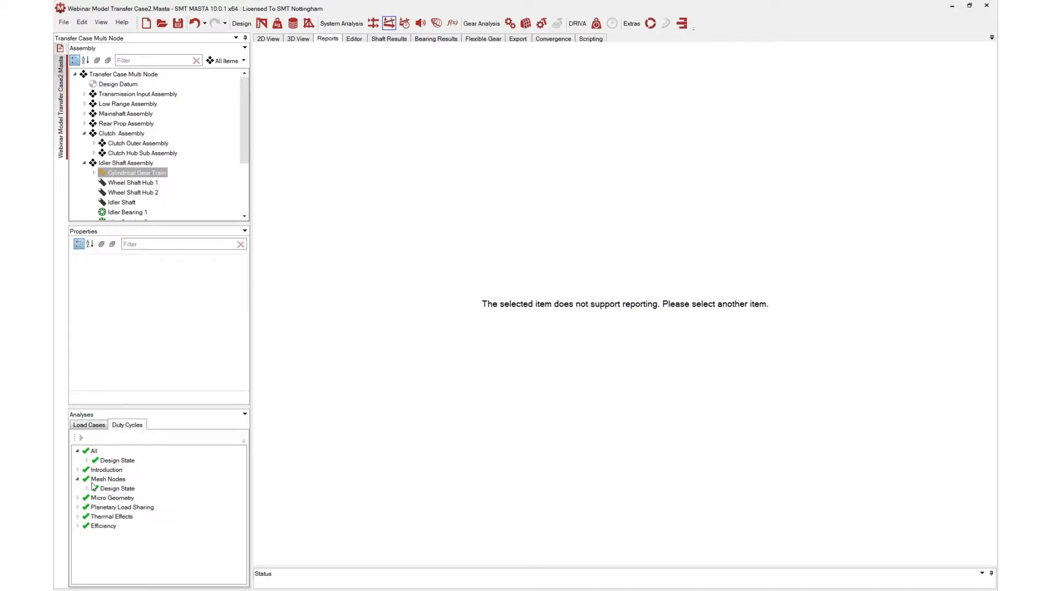
{"action": "left_click", "coordinate": [104, 489]}
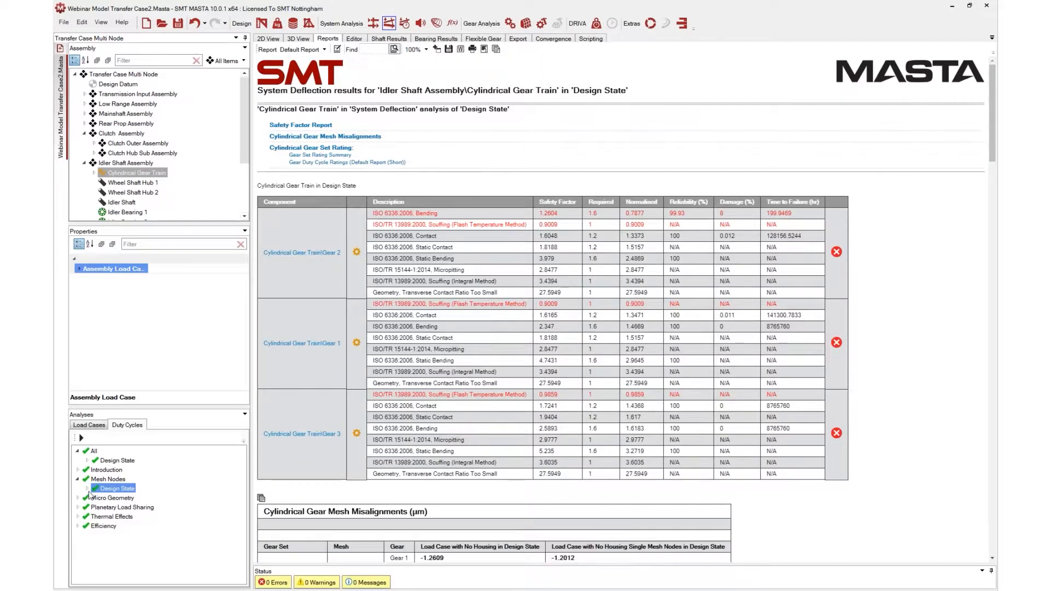
{"action": "left_click", "coordinate": [87, 488]}
{"action": "left_click", "coordinate": [131, 498]}
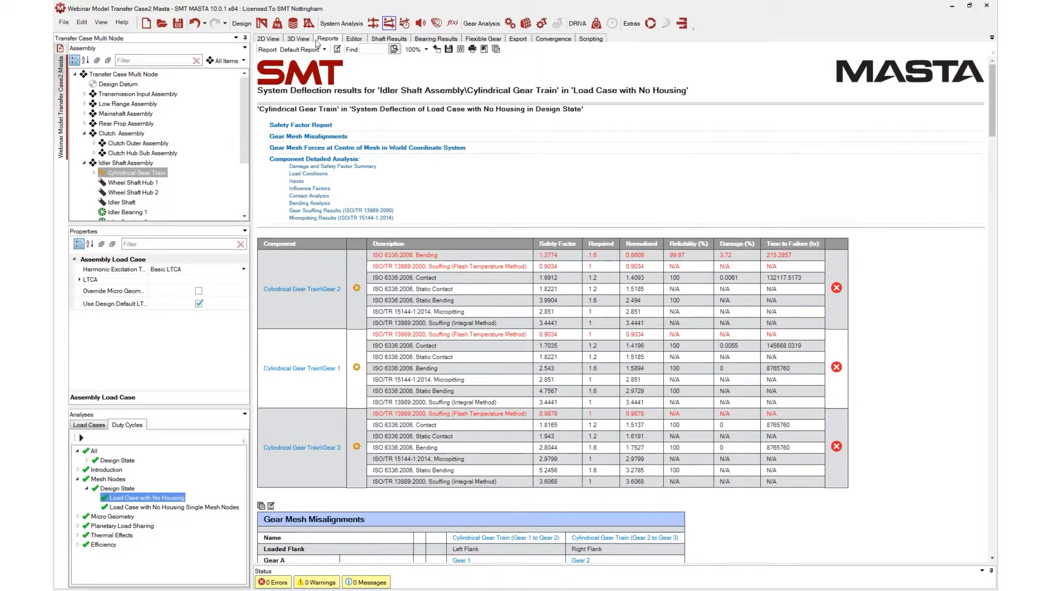
Return to the 3D view of the whole Transfer Case Multi Node model
{"action": "left_click", "coordinate": [306, 39]}
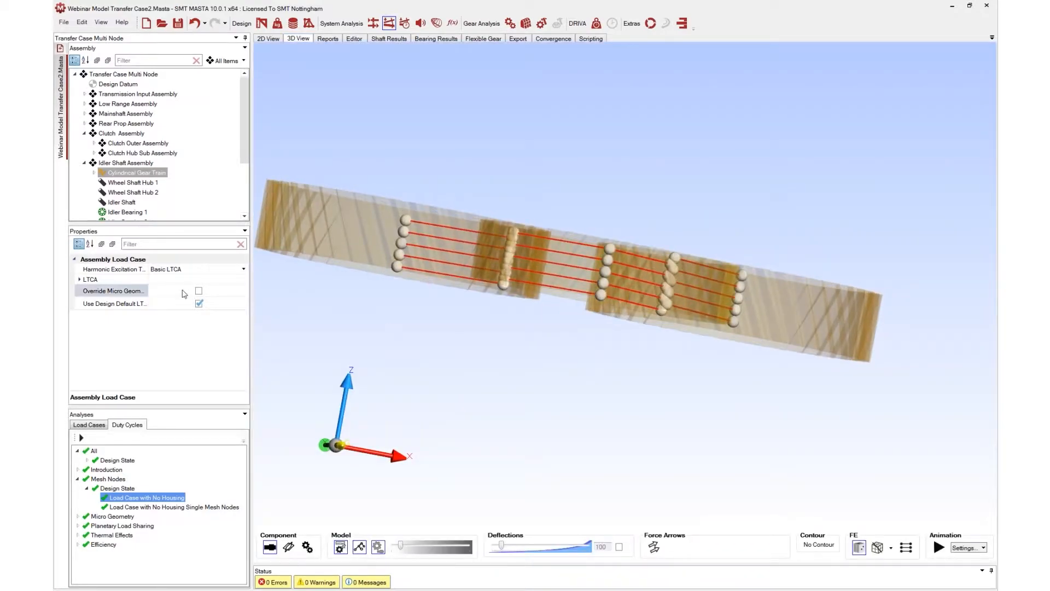
{"action": "left_click", "coordinate": [120, 76]}
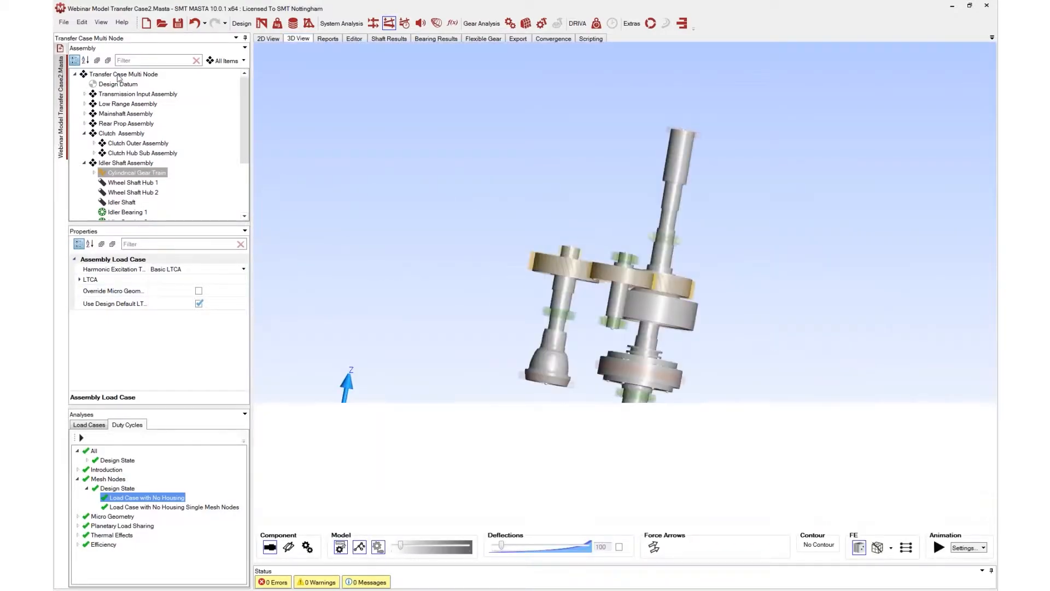
Examine the load case's node model properties, including gear mesh node count and the single-node option for cylindrical gear meshes
{"action": "double_click", "coordinate": [104, 291]}
{"action": "scroll", "coordinate": [124, 306], "scroll_direction": "down", "scroll_amount": 4}
{"action": "double_click", "coordinate": [128, 339]}
{"action": "scroll", "coordinate": [128, 335], "scroll_direction": "down", "scroll_amount": 2}
{"action": "scroll", "coordinate": [128, 335], "scroll_direction": "down", "scroll_amount": 2}
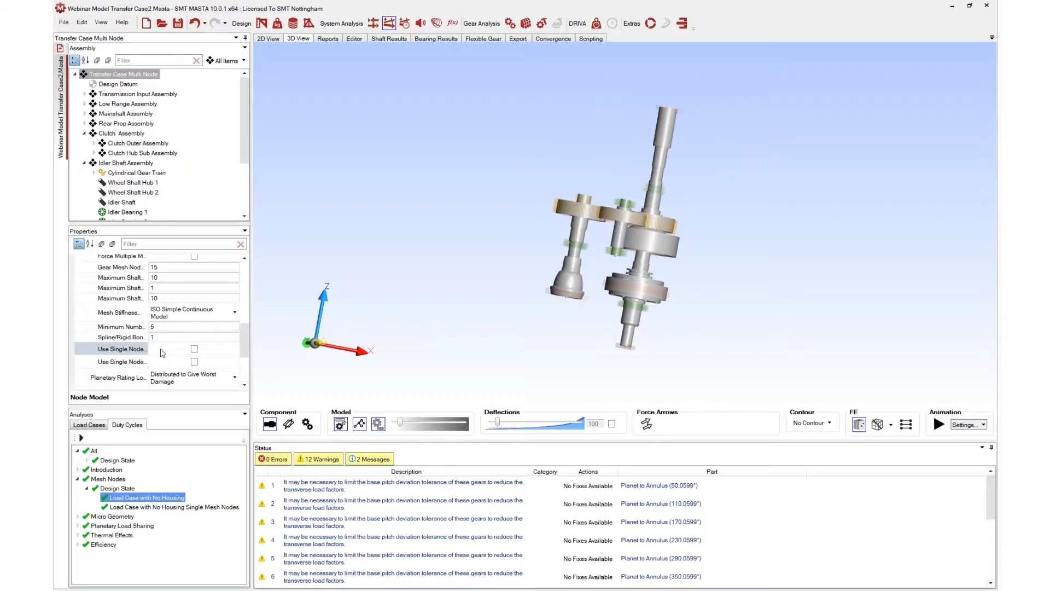
{"action": "mouse_move", "coordinate": [125, 354]}
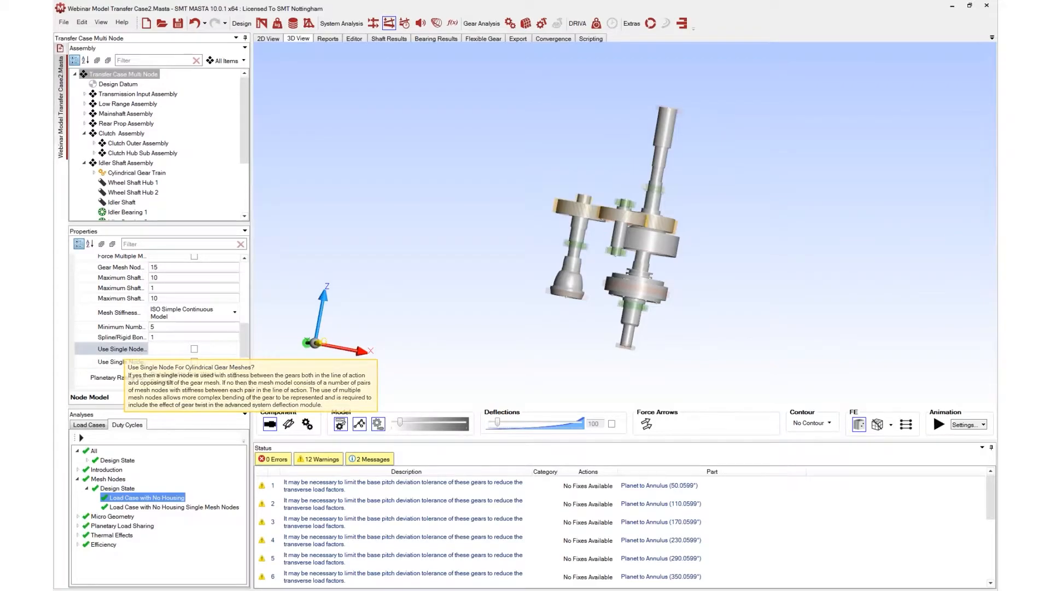
{"action": "scroll", "coordinate": [169, 335], "scroll_direction": "up", "scroll_amount": 1}
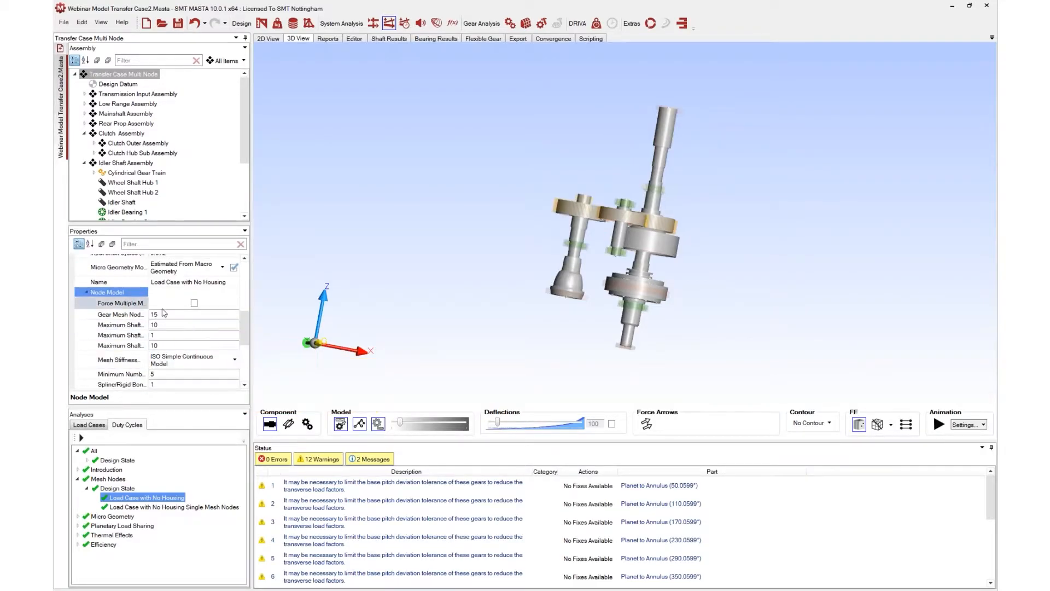
{"action": "scroll", "coordinate": [159, 338], "scroll_direction": "up", "scroll_amount": 1}
{"action": "scroll", "coordinate": [184, 338], "scroll_direction": "up", "scroll_amount": 1}
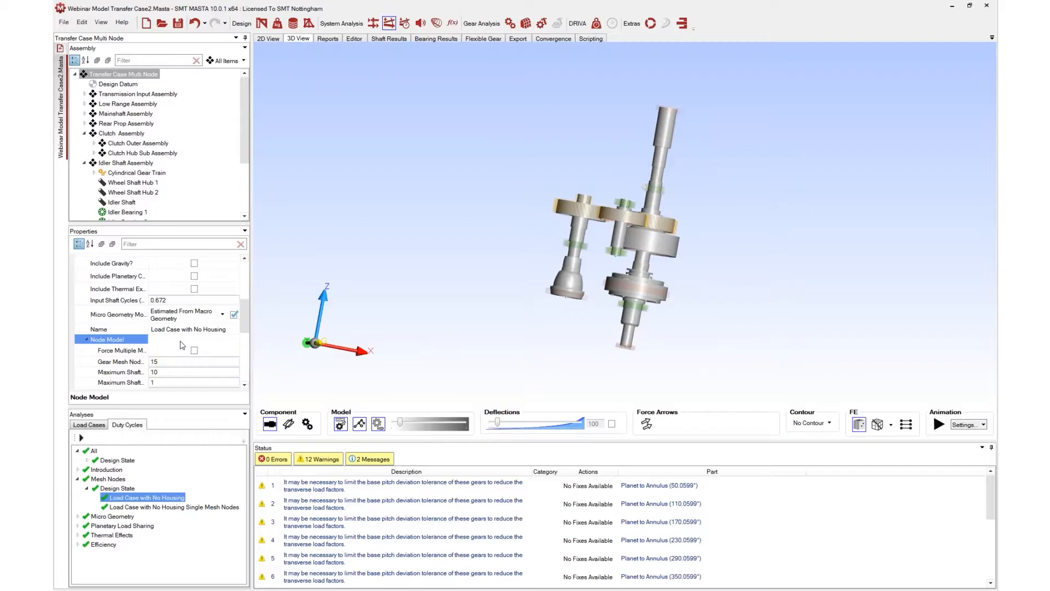
{"action": "scroll", "coordinate": [183, 344], "scroll_direction": "up", "scroll_amount": 4}
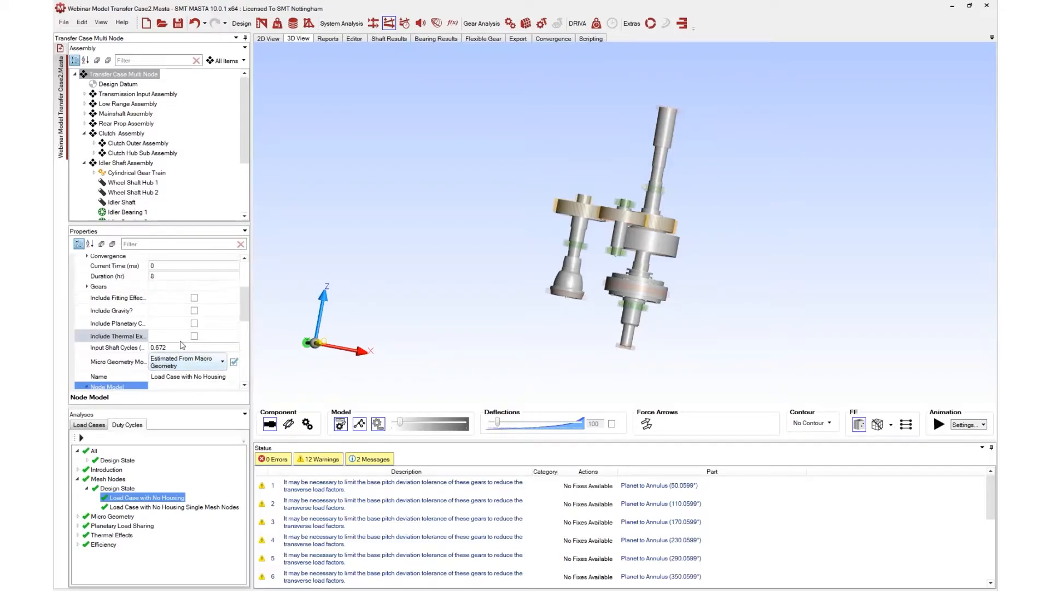
Select the Cylindrical Gear Train to display only its gears and mesh nodes in the 3D view
{"action": "left_click_drag", "start_coordinate": [611, 295], "coordinate": [612, 394]}
{"action": "scroll", "coordinate": [123, 143], "scroll_direction": "down", "scroll_amount": 1}
{"action": "left_click", "coordinate": [122, 150]}
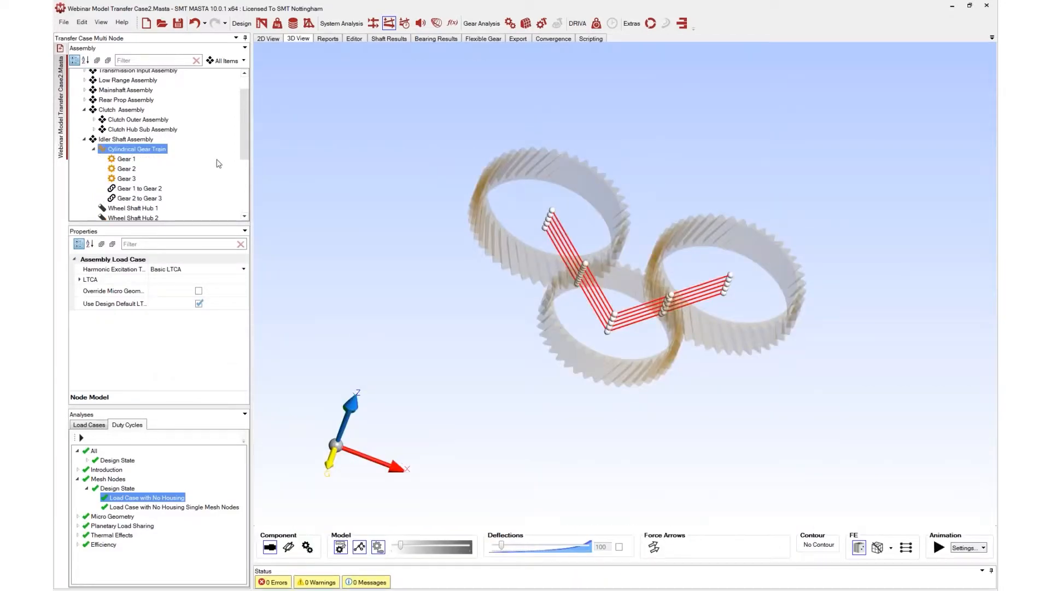
Open the gear train report and compare its mesh misalignments across the Mesh Nodes design state load cases
{"action": "left_click", "coordinate": [328, 39]}
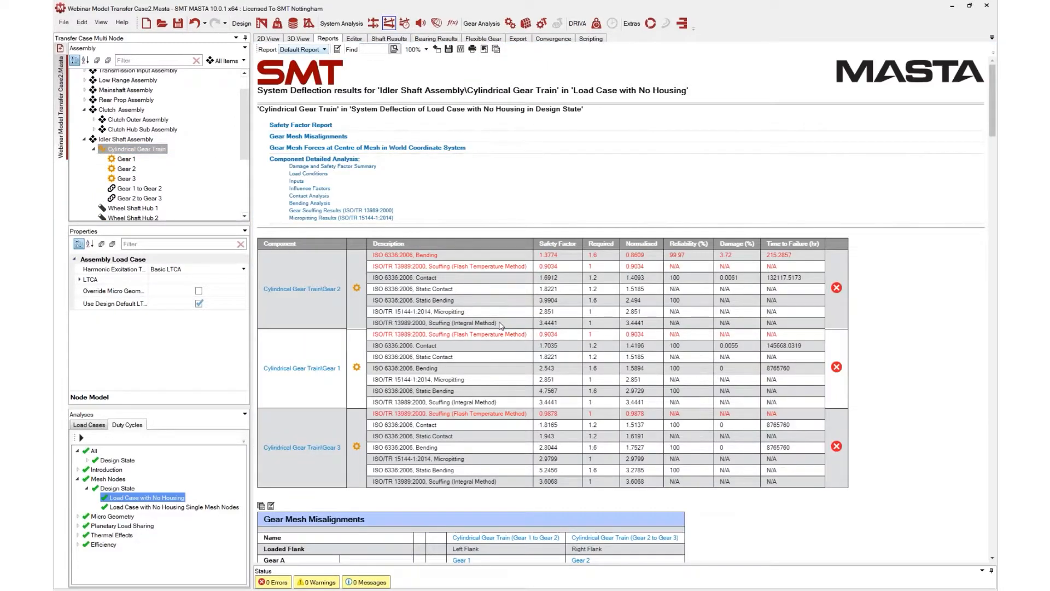
{"action": "scroll", "coordinate": [306, 137], "scroll_direction": "down", "scroll_amount": 4}
{"action": "left_click", "coordinate": [115, 489]}
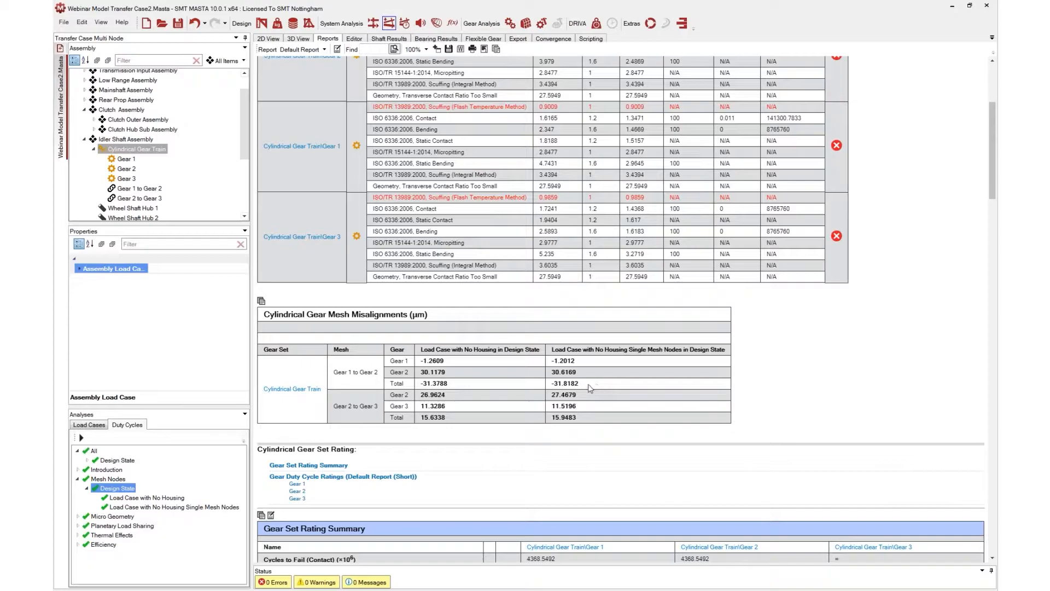
{"action": "scroll", "coordinate": [542, 360], "scroll_direction": "up", "scroll_amount": 2}
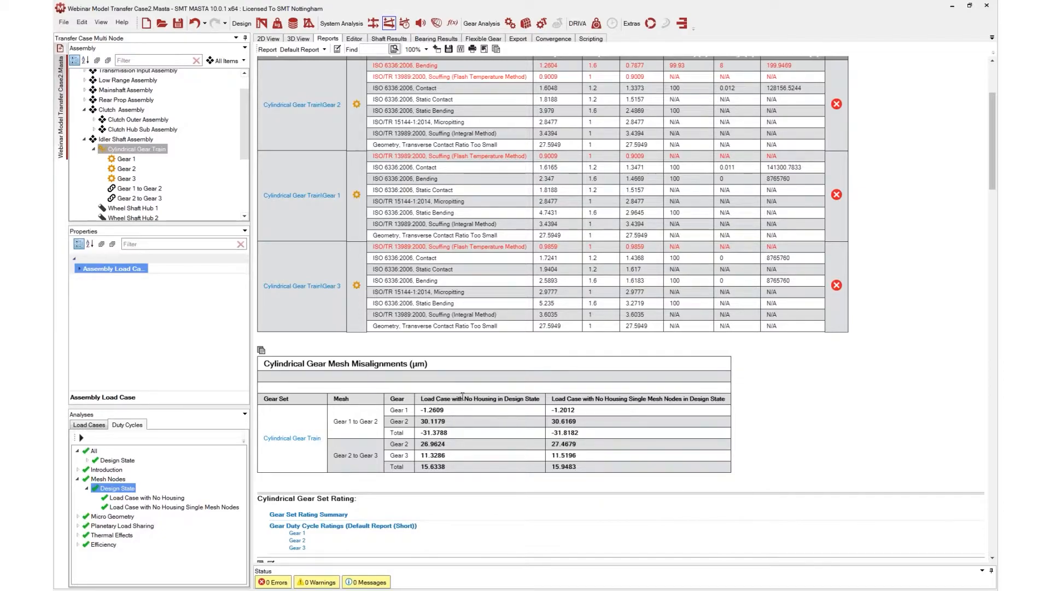
Compare the gear mesh nodes in 3D between Load Case with No Housing and its Single Mesh Nodes variant, adjusting deflection scaling
{"action": "left_click", "coordinate": [179, 498]}
{"action": "left_click", "coordinate": [298, 38]}
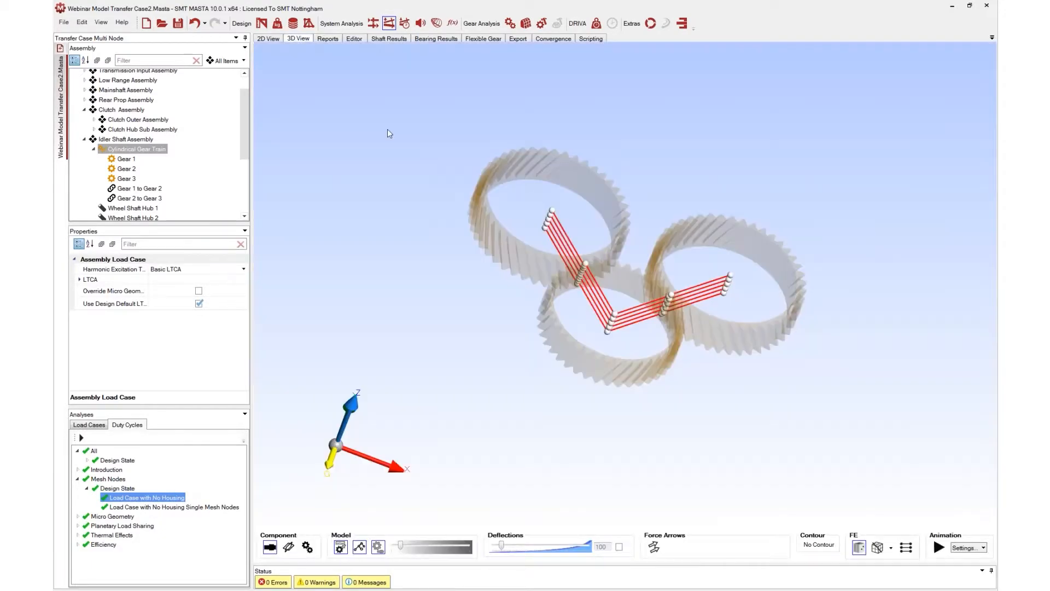
{"action": "left_click_drag", "start_coordinate": [595, 345], "coordinate": [678, 386]}
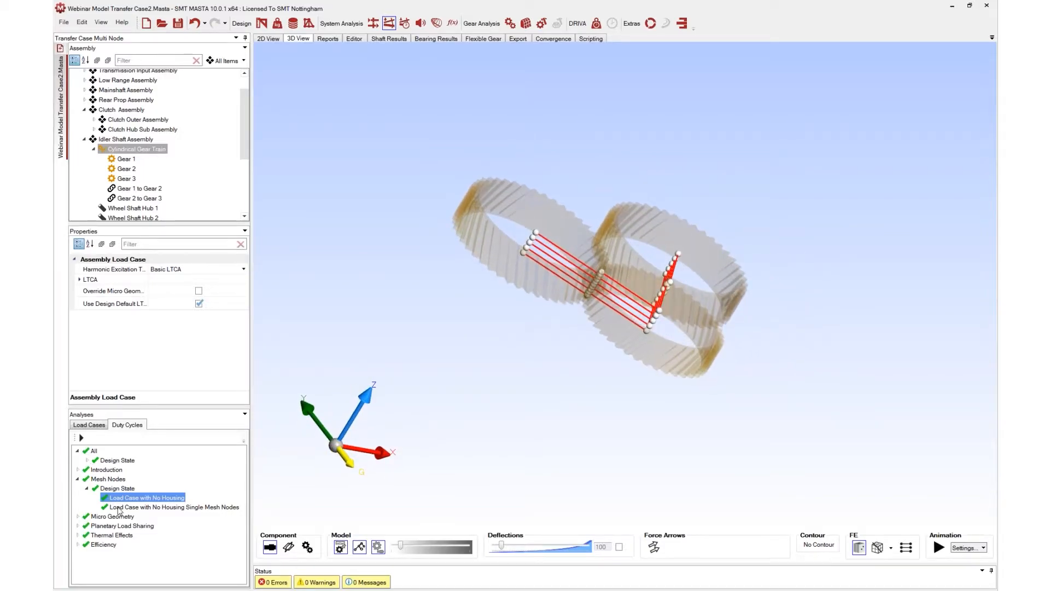
{"action": "left_click", "coordinate": [117, 508]}
{"action": "left_click_drag", "start_coordinate": [586, 360], "coordinate": [504, 485]}
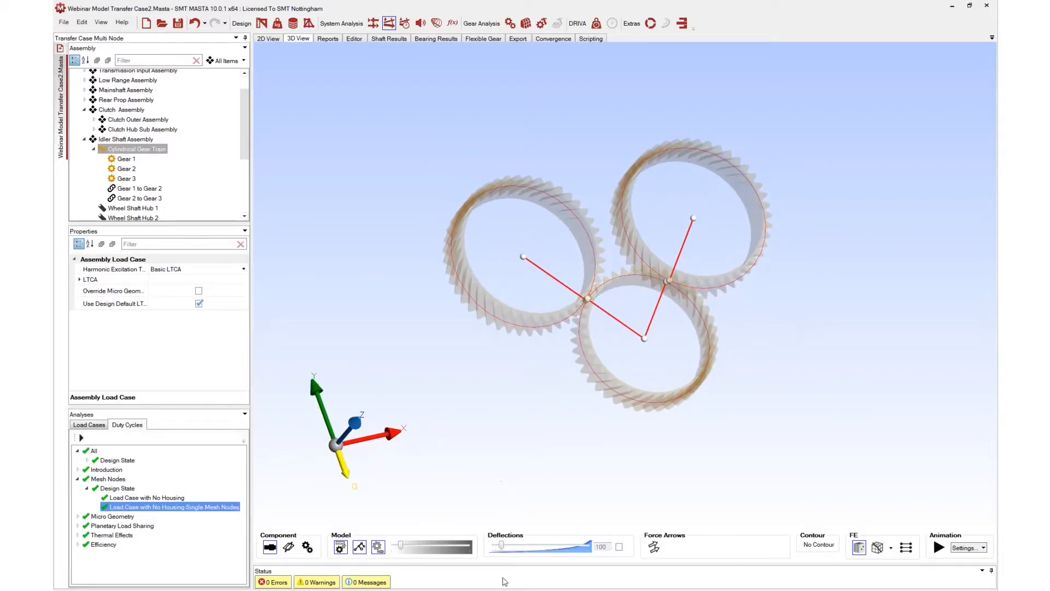
{"action": "mouse_move", "coordinate": [502, 548]}
{"action": "left_mouse_down"}
{"action": "mouse_move", "coordinate": [572, 542]}
{"action": "mouse_move", "coordinate": [506, 545]}
{"action": "left_mouse_up"}
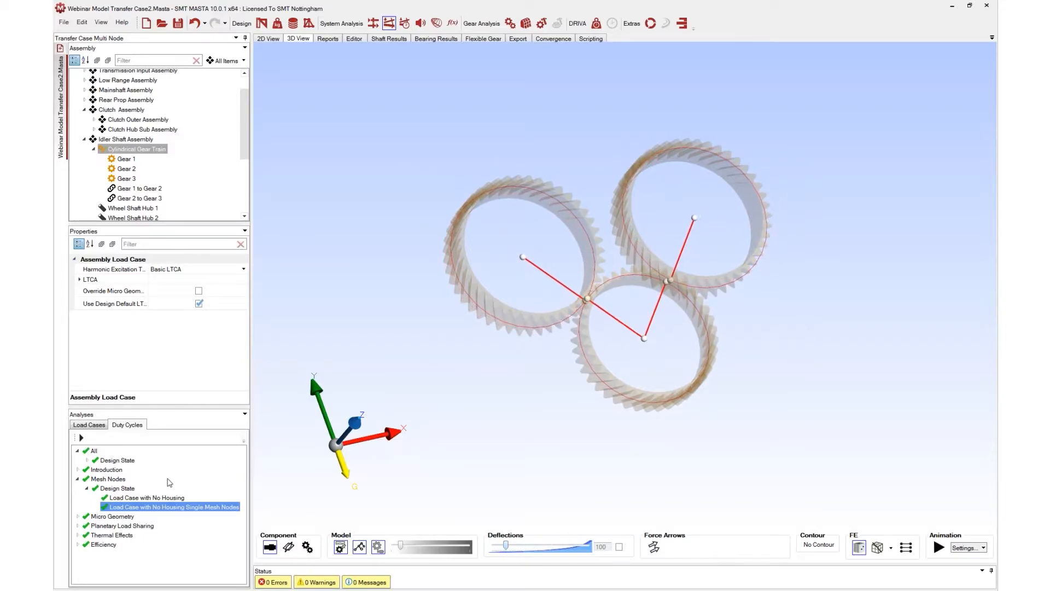
{"action": "left_click", "coordinate": [164, 499]}
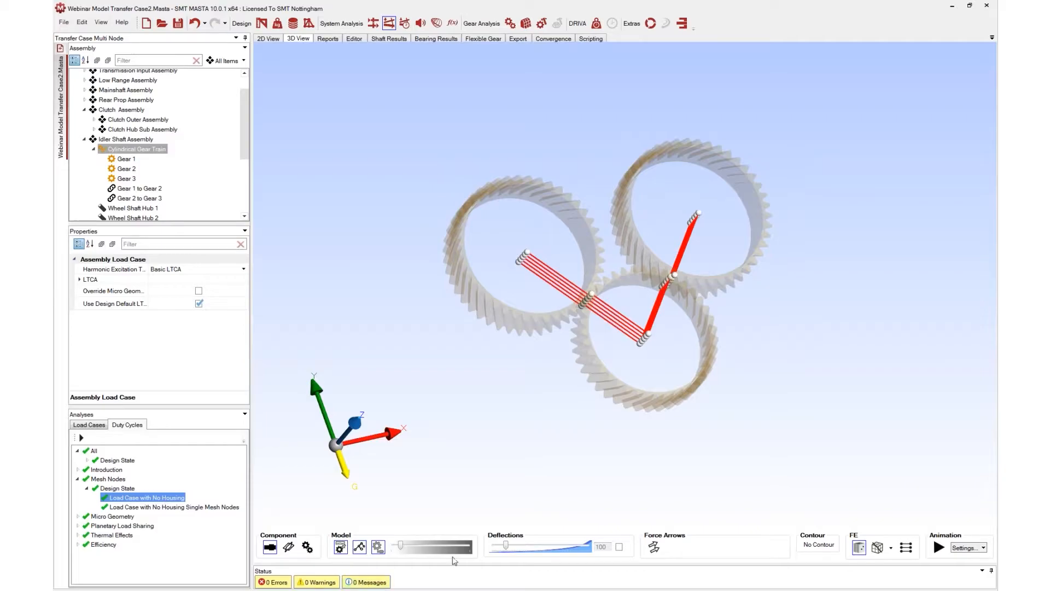
{"action": "left_click_drag", "start_coordinate": [506, 547], "coordinate": [550, 546]}
{"action": "scroll", "coordinate": [490, 331], "scroll_direction": "up", "scroll_amount": 5}
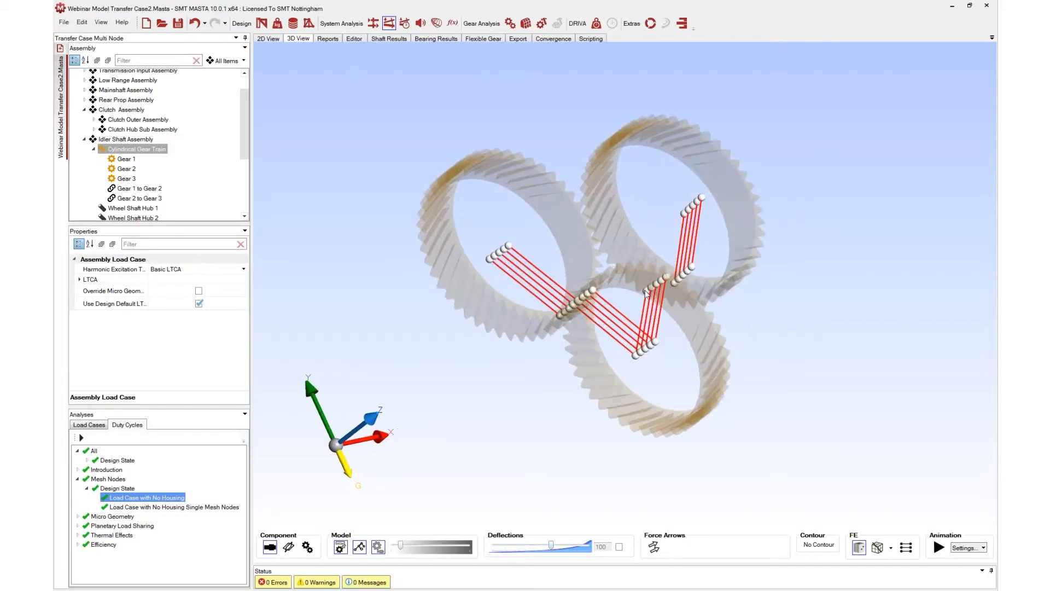
{"action": "left_click_drag", "start_coordinate": [491, 331], "coordinate": [636, 290]}
{"action": "scroll", "coordinate": [582, 311], "scroll_direction": "up", "scroll_amount": 5}
{"action": "left_click_drag", "start_coordinate": [552, 547], "coordinate": [491, 547]}
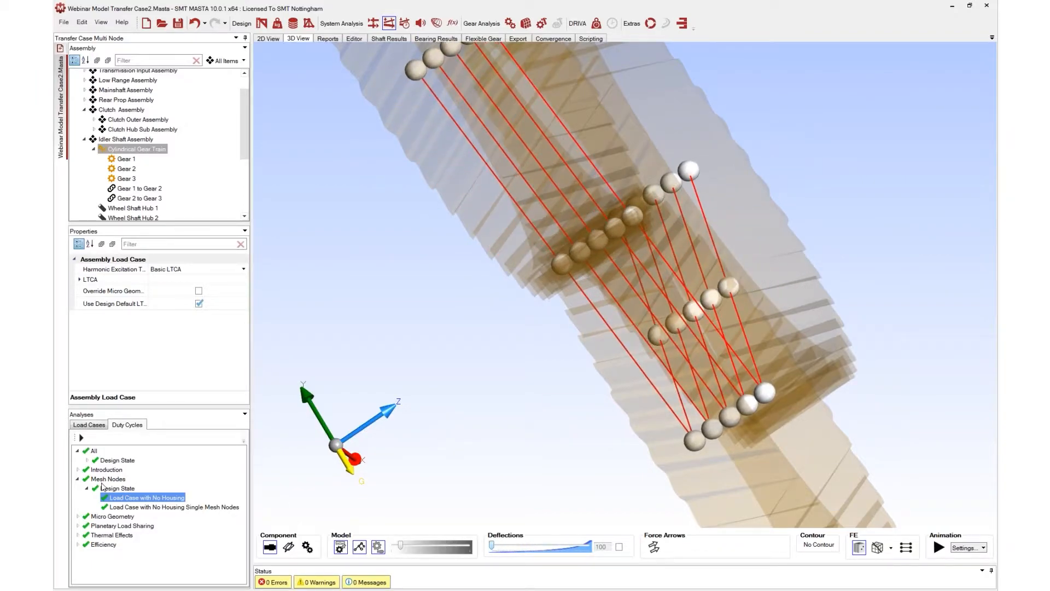
Inspect the micro geometry model setting on the cylindrical gear meshes of Load Case with No Microgeometry
{"action": "left_click", "coordinate": [278, 24]}
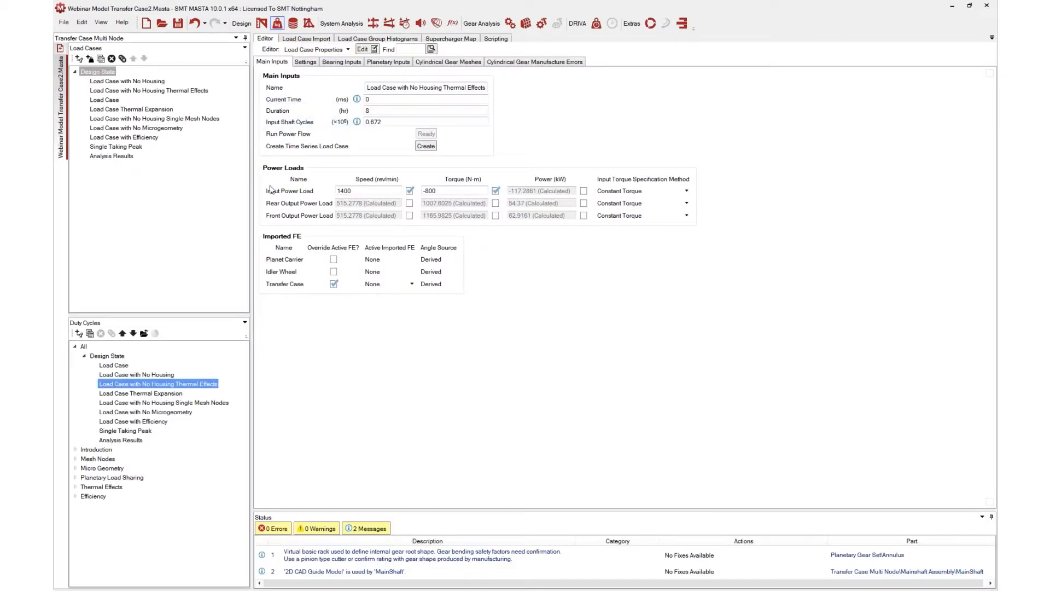
{"action": "left_click", "coordinate": [146, 409]}
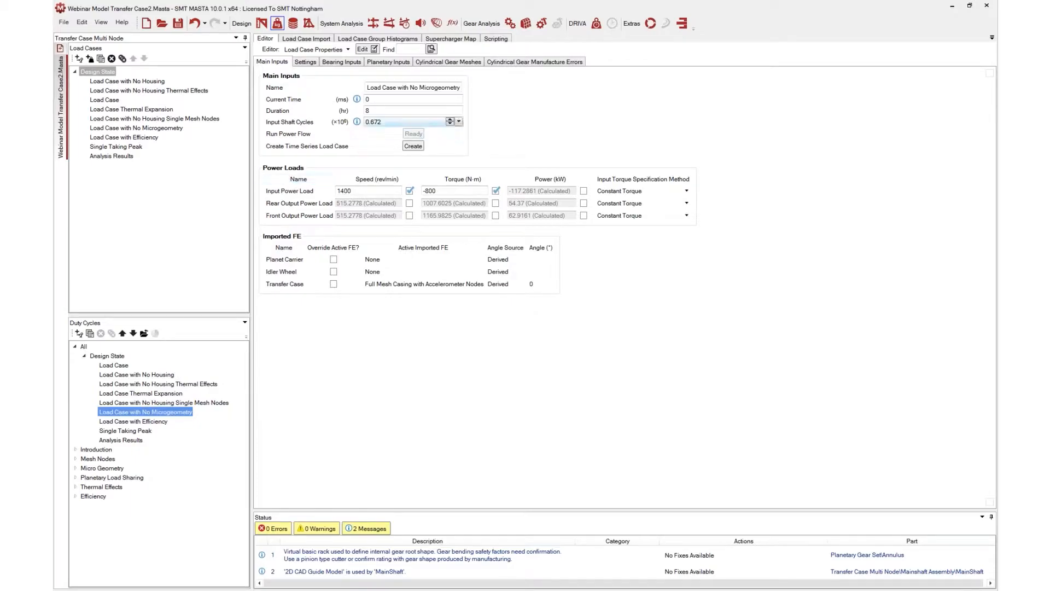
{"action": "left_click", "coordinate": [466, 63]}
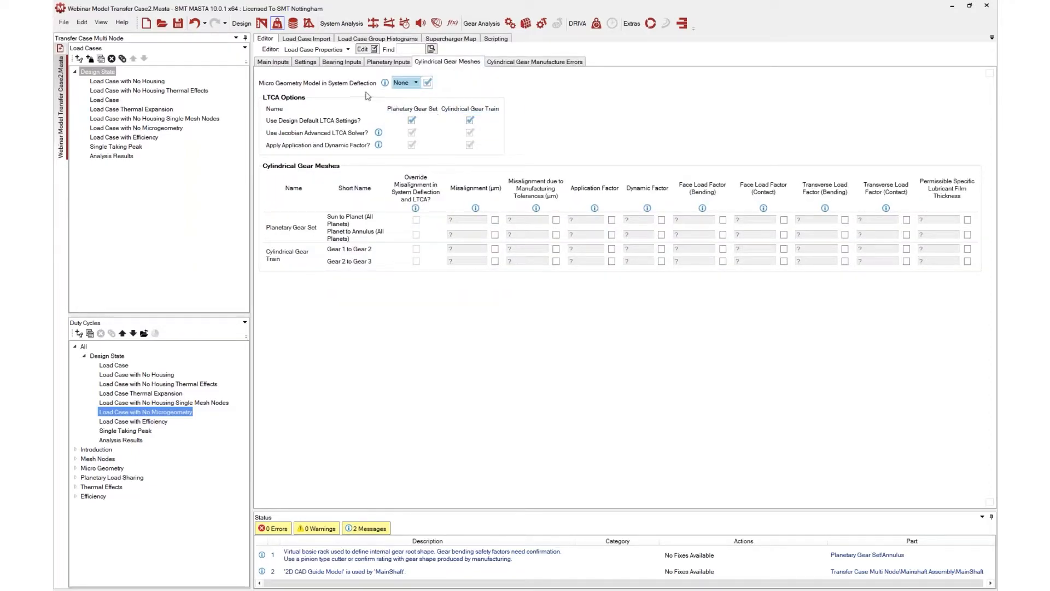
{"action": "mouse_move", "coordinate": [345, 87]}
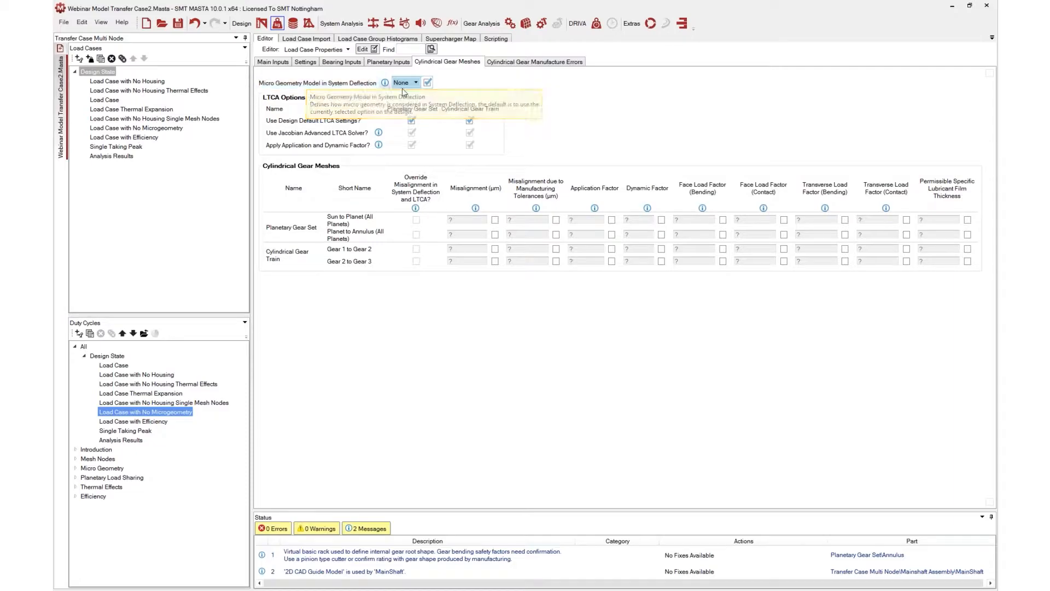
{"action": "left_click", "coordinate": [415, 83]}
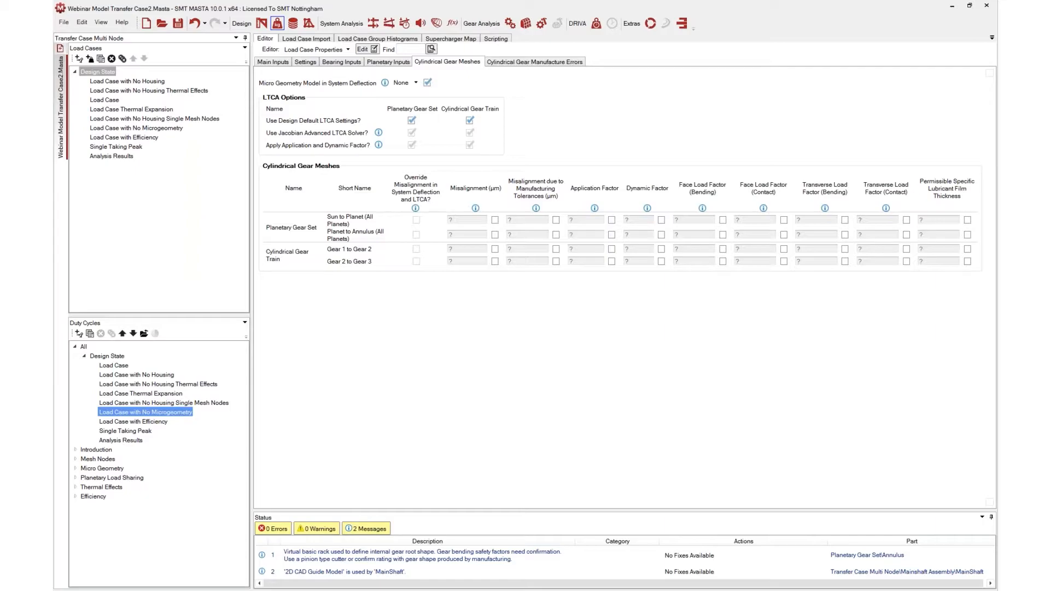
{"action": "left_click", "coordinate": [416, 83]}
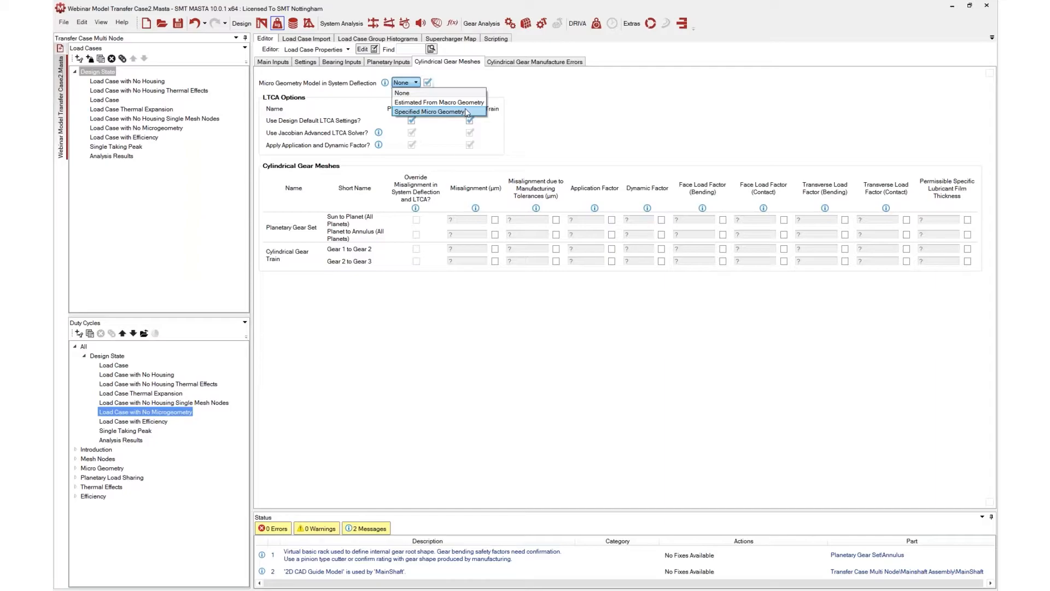
{"action": "left_click", "coordinate": [557, 115]}
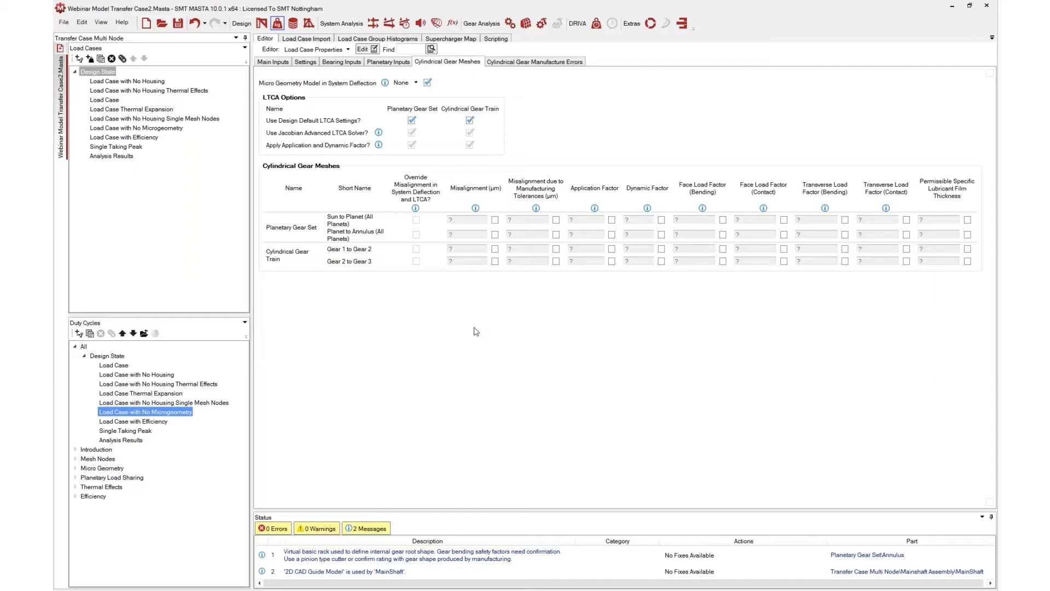
Review the gear train report's inputs table, highlighting the Misalignment Source row
{"action": "left_click", "coordinate": [389, 23]}
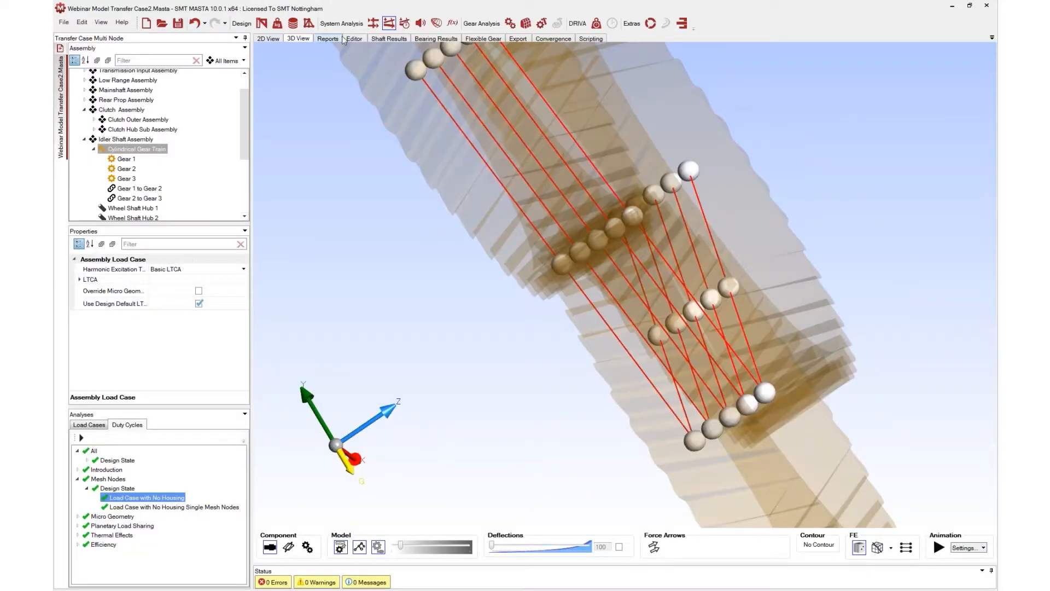
{"action": "left_click", "coordinate": [328, 39]}
{"action": "scroll", "coordinate": [496, 277], "scroll_direction": "down", "scroll_amount": 20}
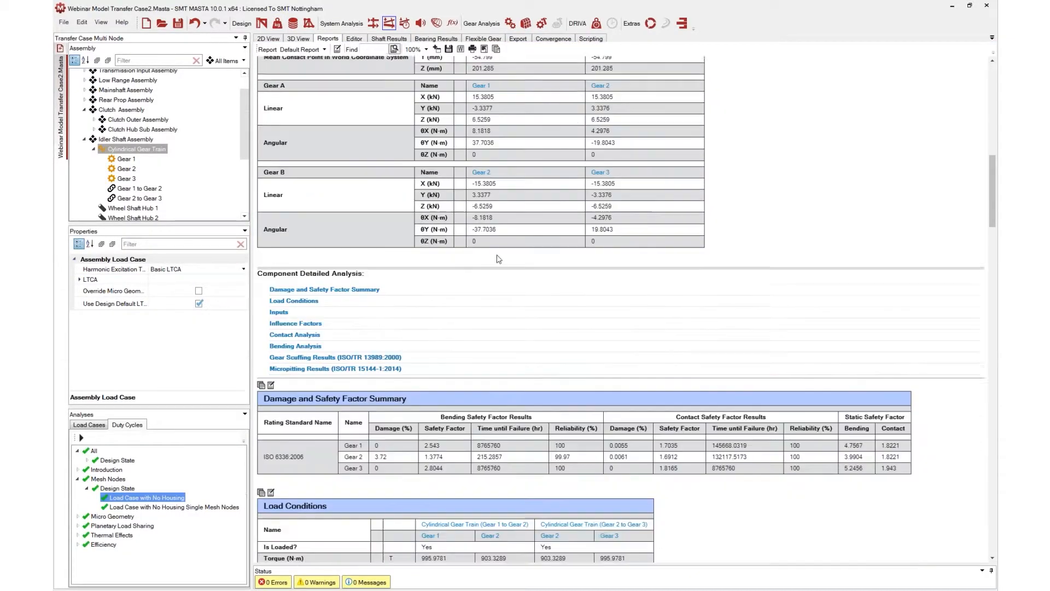
{"action": "scroll", "coordinate": [444, 198], "scroll_direction": "down", "scroll_amount": 3}
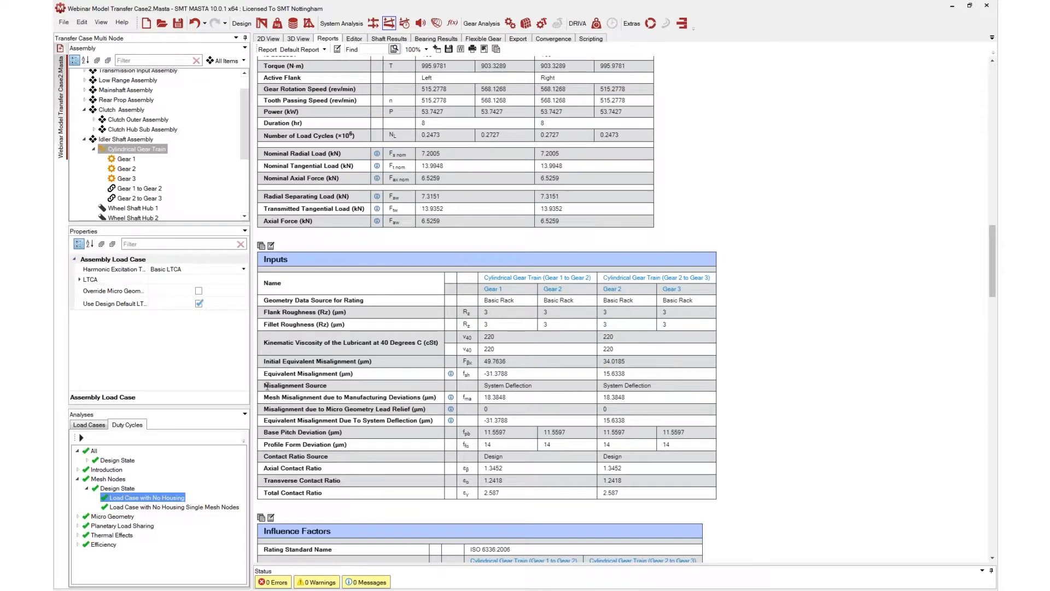
{"action": "double_click", "coordinate": [284, 385]}
{"action": "left_click_drag", "start_coordinate": [304, 385], "coordinate": [665, 389]}
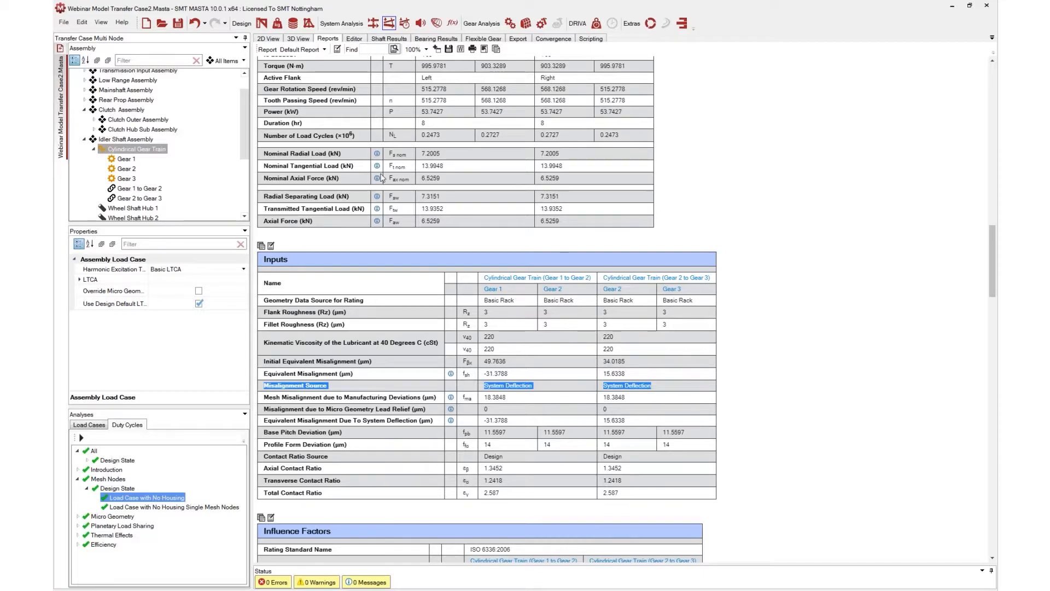
Open the Micro Geometry duty cycle and expand its design state
{"action": "left_click", "coordinate": [277, 23]}
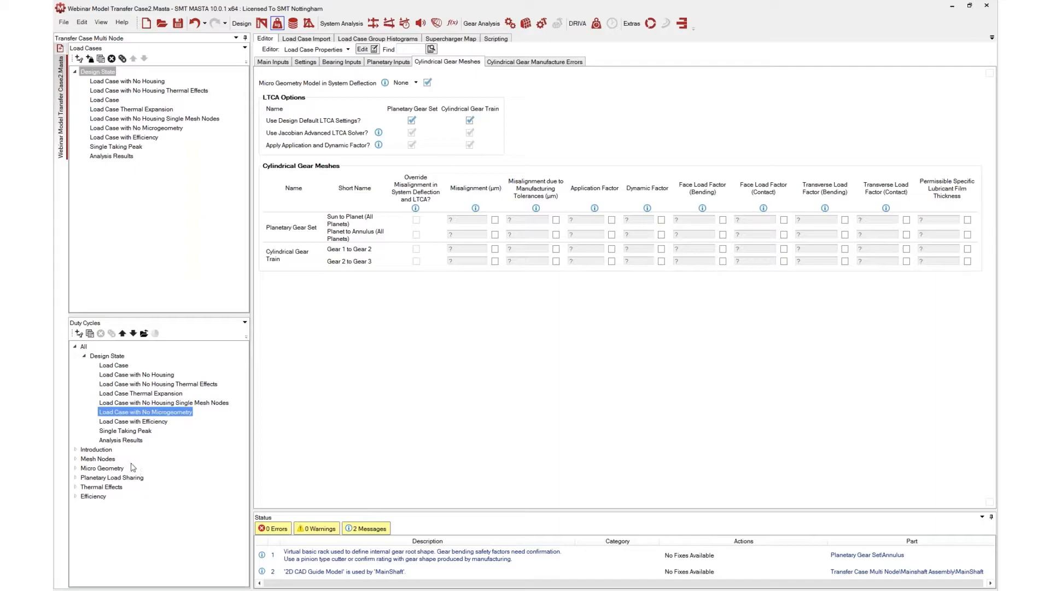
{"action": "left_click", "coordinate": [100, 469]}
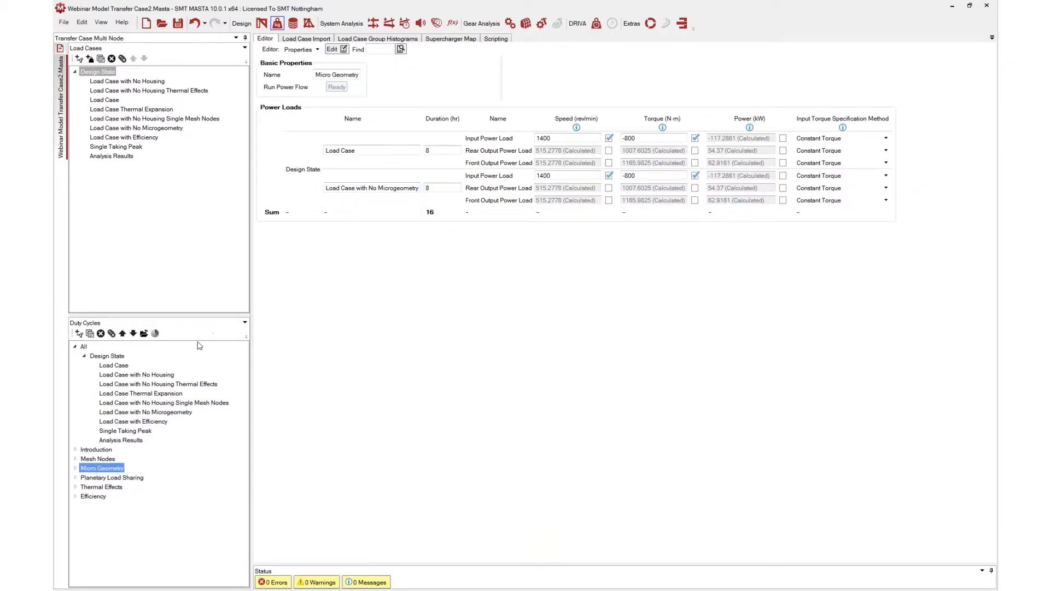
{"action": "left_click", "coordinate": [76, 468]}
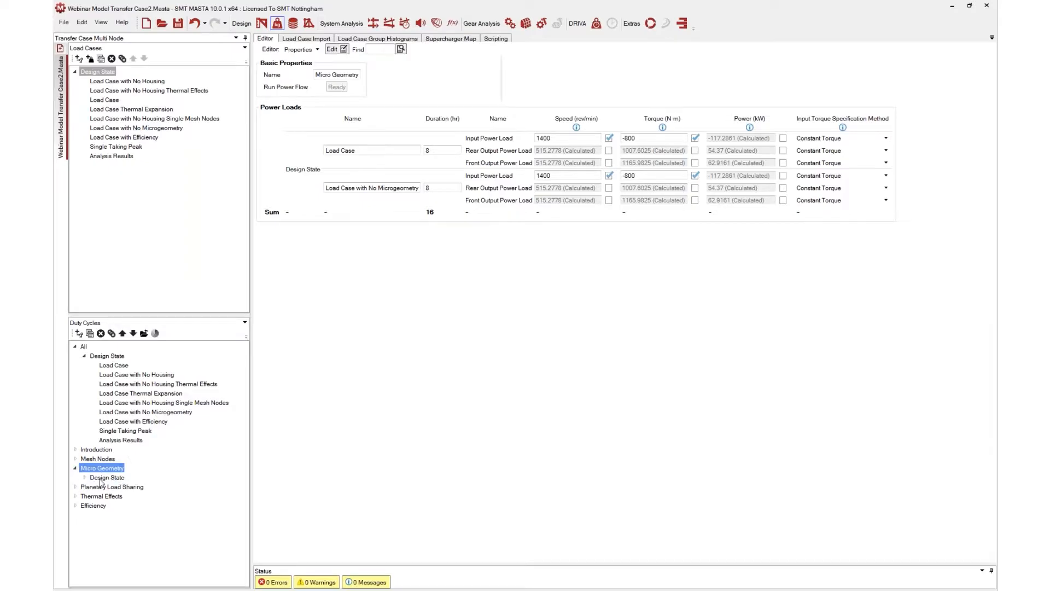
{"action": "double_click", "coordinate": [115, 478]}
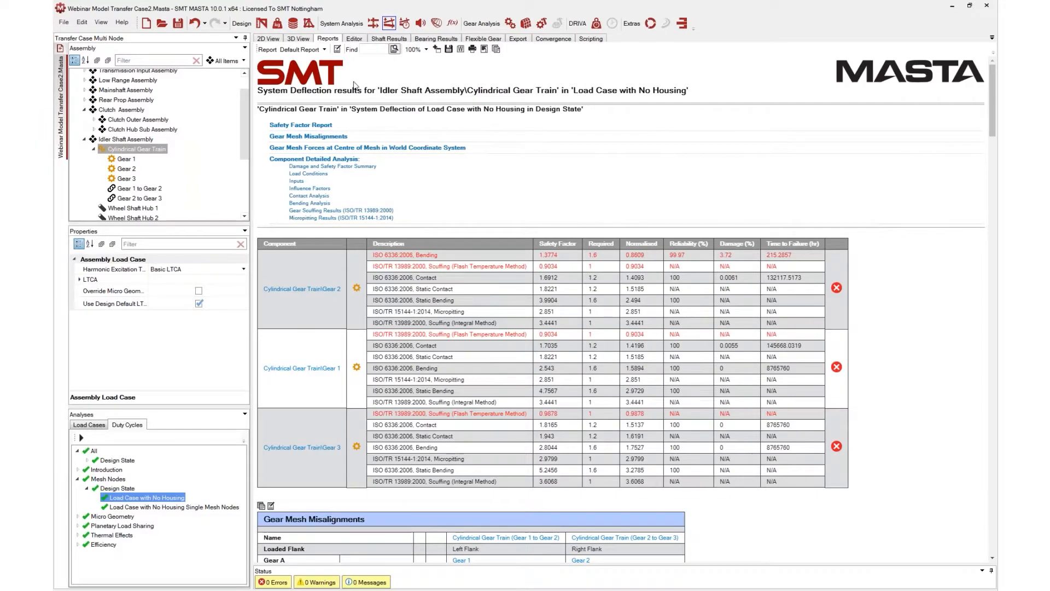
Turn on force arrows for the gear train in the 3D view and orbit to inspect the mesh forces
{"action": "left_click", "coordinate": [298, 38]}
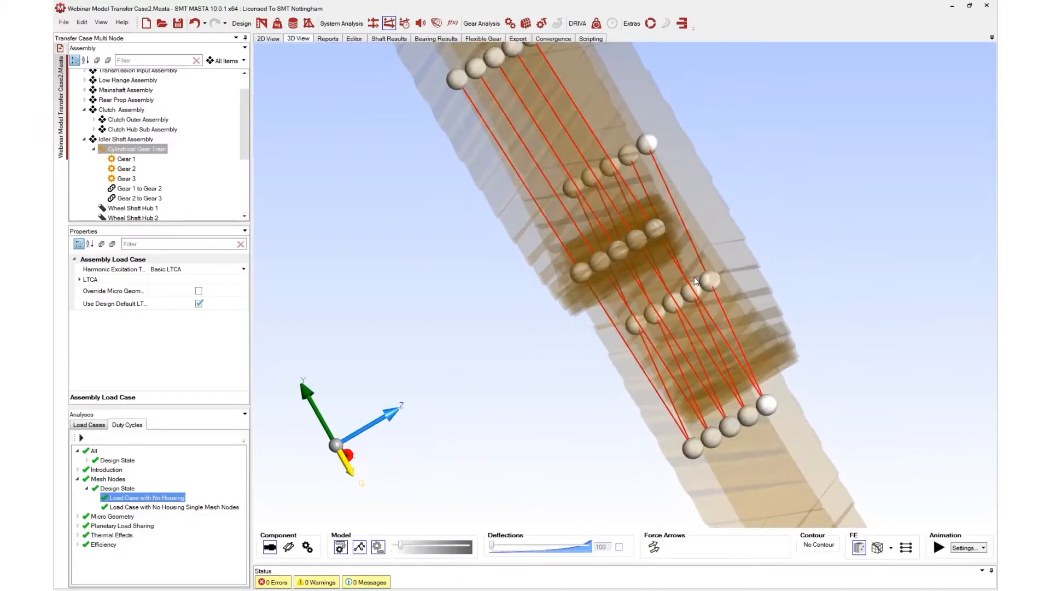
{"action": "left_click", "coordinate": [654, 547]}
{"action": "left_click_drag", "start_coordinate": [651, 246], "coordinate": [500, 321]}
{"action": "left_click_drag", "start_coordinate": [774, 254], "coordinate": [722, 306]}
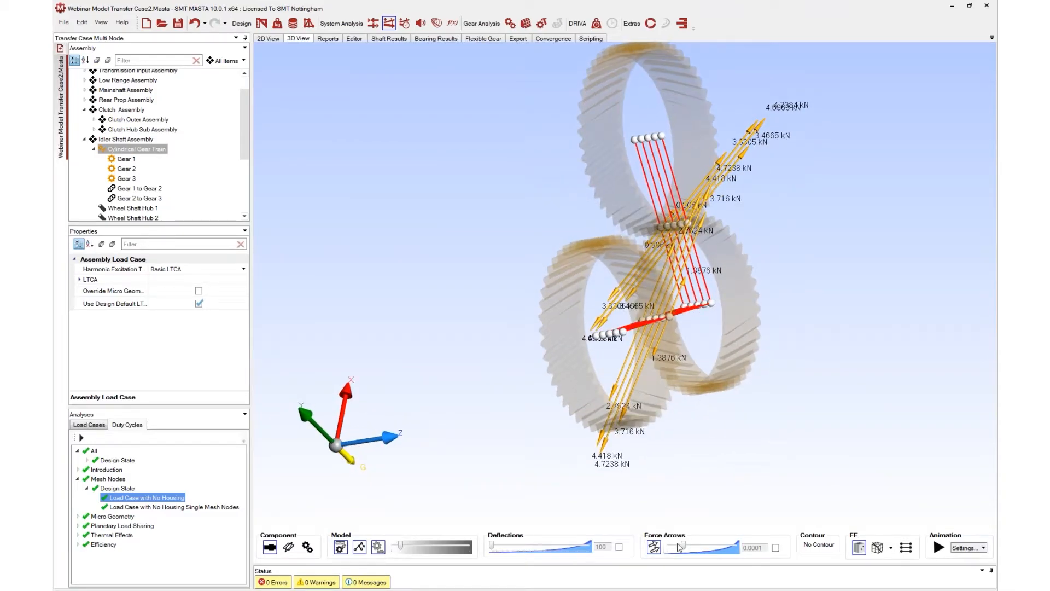
{"action": "left_click_drag", "start_coordinate": [684, 546], "coordinate": [682, 547]}
{"action": "left_click_drag", "start_coordinate": [629, 382], "coordinate": [628, 400]}
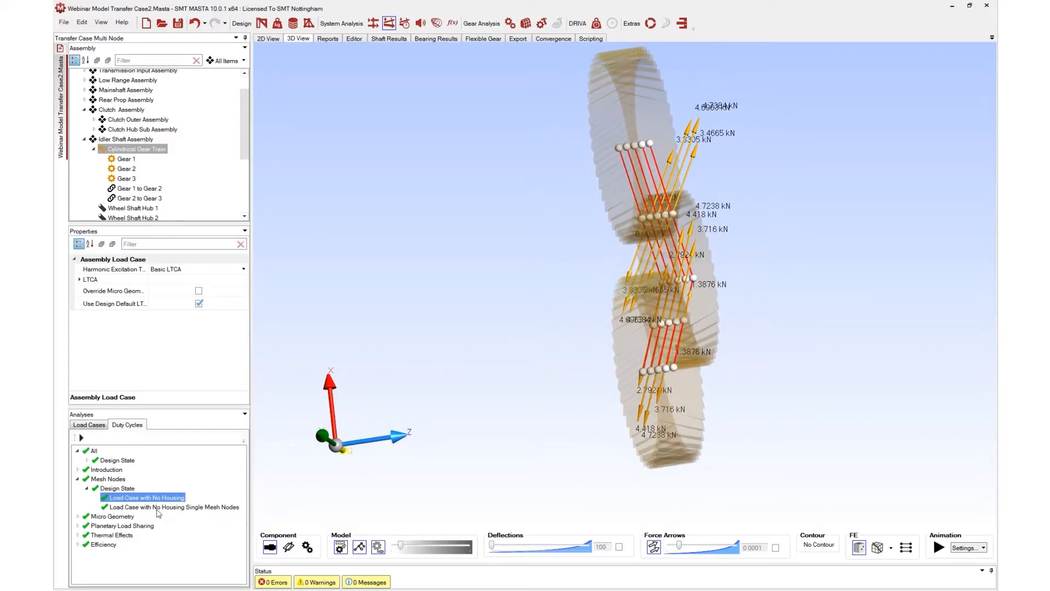
Expand the Micro Geometry duty cycle's design state and show the gear train results for Load Case
{"action": "double_click", "coordinate": [113, 517]}
{"action": "left_click", "coordinate": [104, 526]}
{"action": "left_click", "coordinate": [87, 526]}
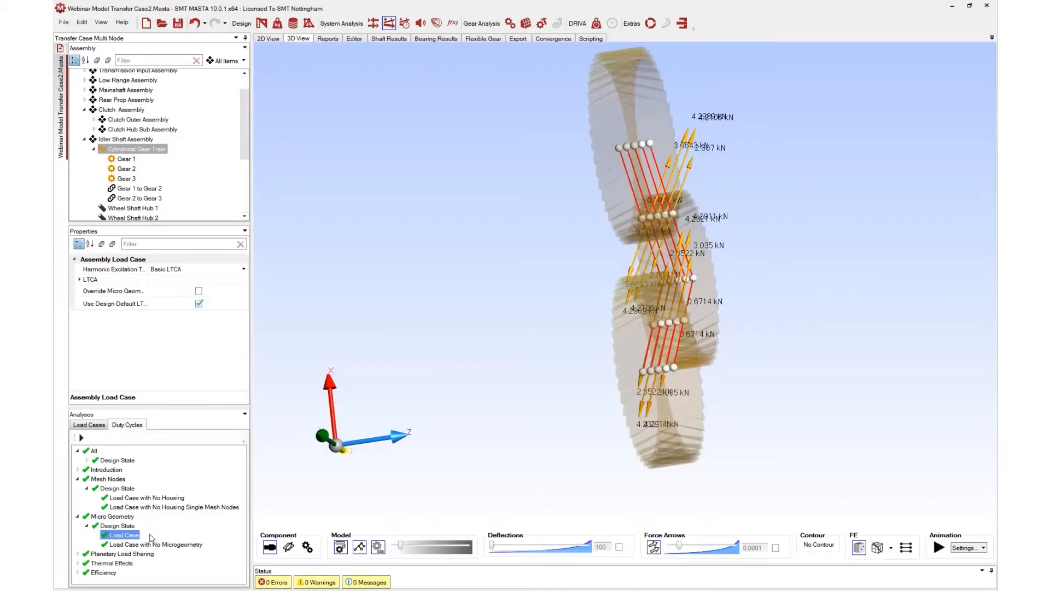
Show the gear train results for Load Case with No Microgeometry and orbit to compare the mesh forces
{"action": "left_click", "coordinate": [149, 544]}
{"action": "left_click_drag", "start_coordinate": [659, 280], "coordinate": [661, 201]}
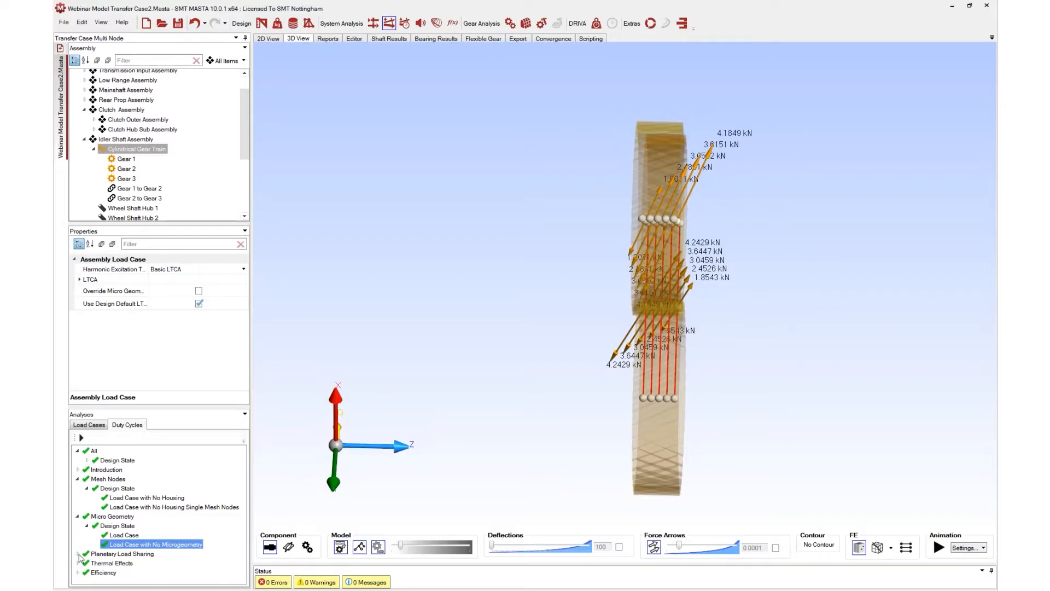
Expand the Planetary Load Sharing duty cycle and its design state to list its load cases
{"action": "left_click", "coordinate": [79, 555]}
{"action": "left_click", "coordinate": [108, 562]}
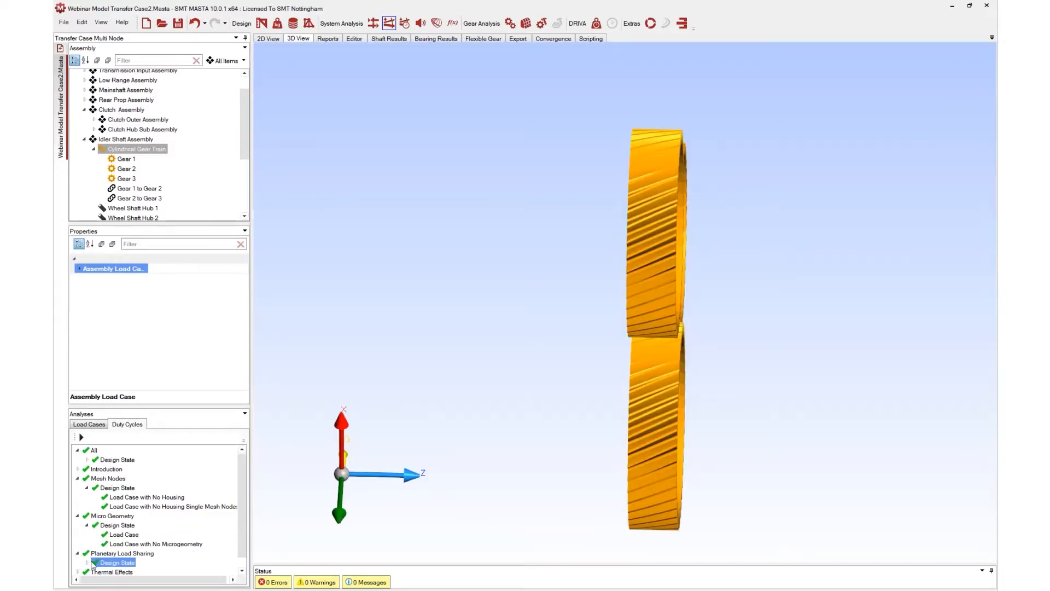
{"action": "left_click", "coordinate": [86, 562]}
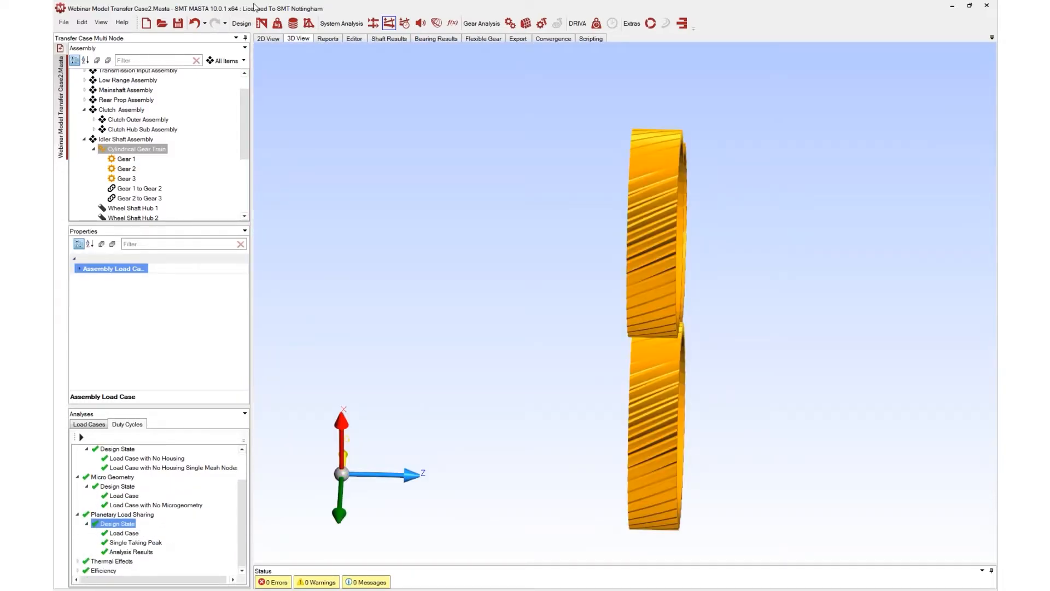
Open the load case editor's Planetary Inputs and examine the Planetary Rating Load Sharing Method options
{"action": "left_click", "coordinate": [278, 25]}
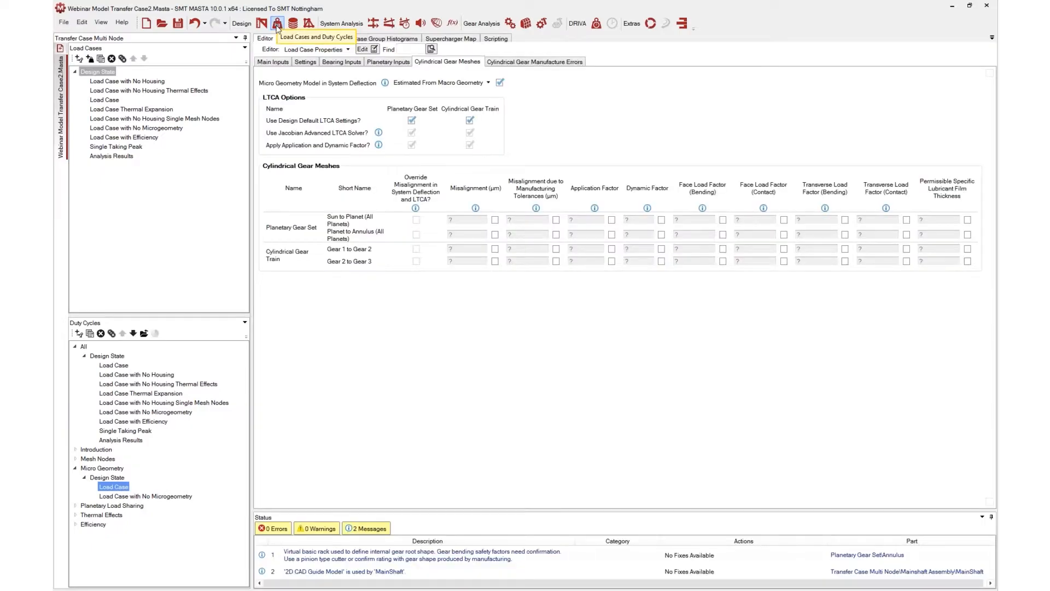
{"action": "left_click", "coordinate": [389, 65]}
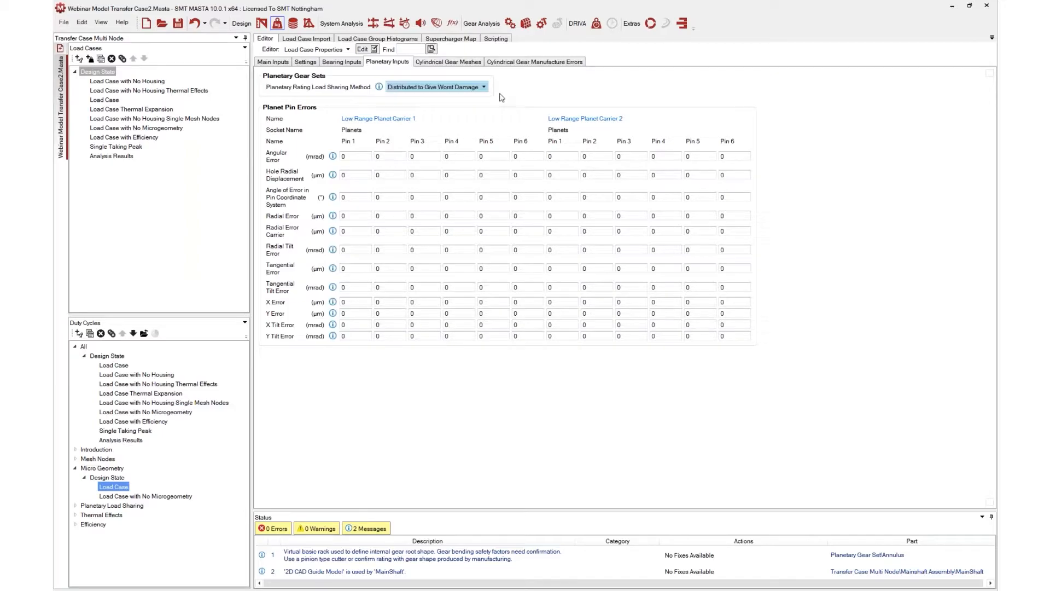
{"action": "left_click", "coordinate": [484, 88]}
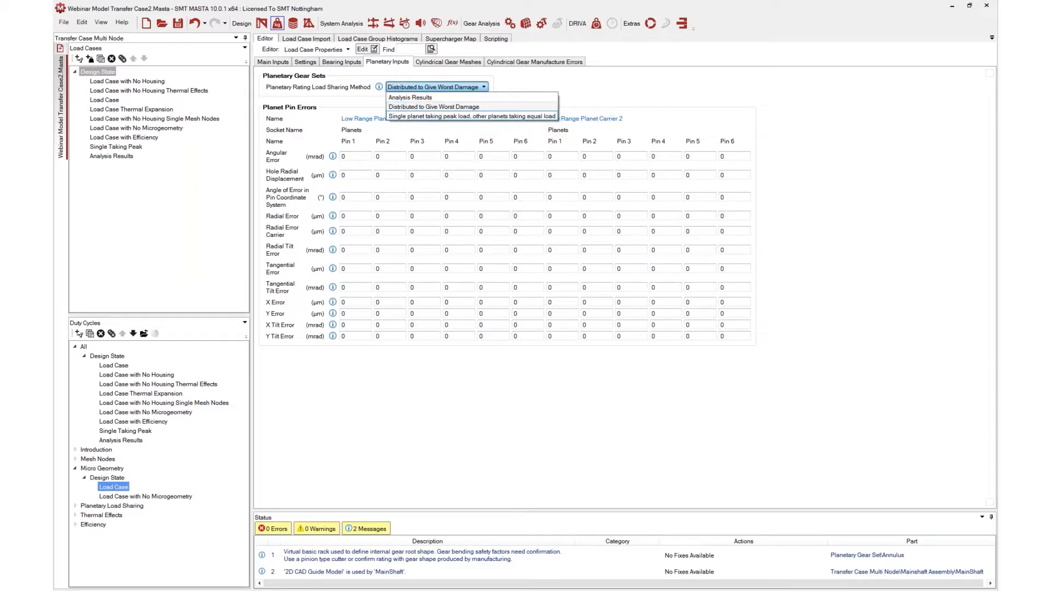
{"action": "key", "text": "Escape"}
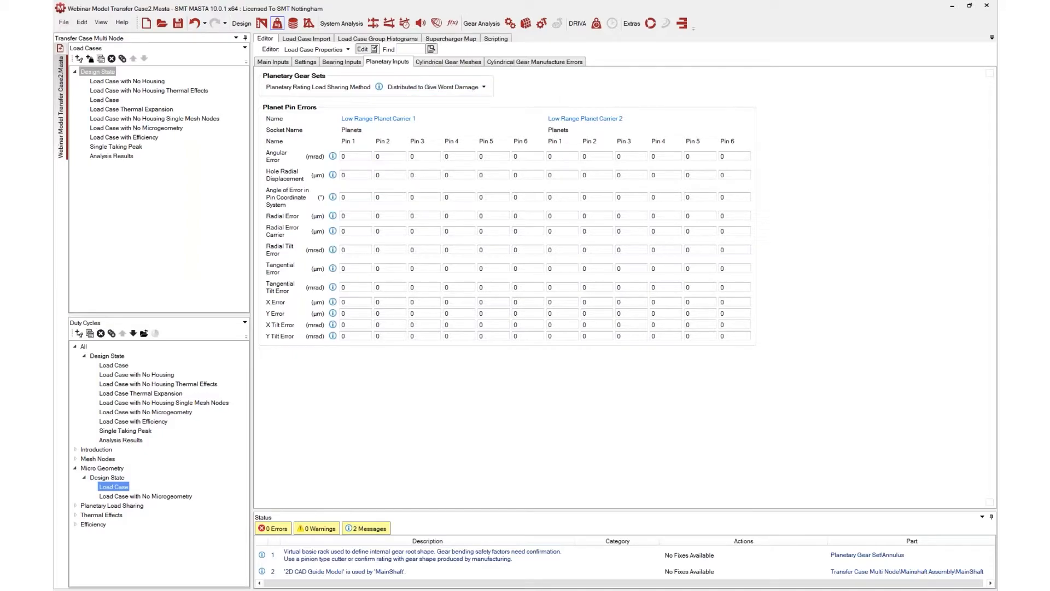
{"action": "left_click", "coordinate": [454, 88]}
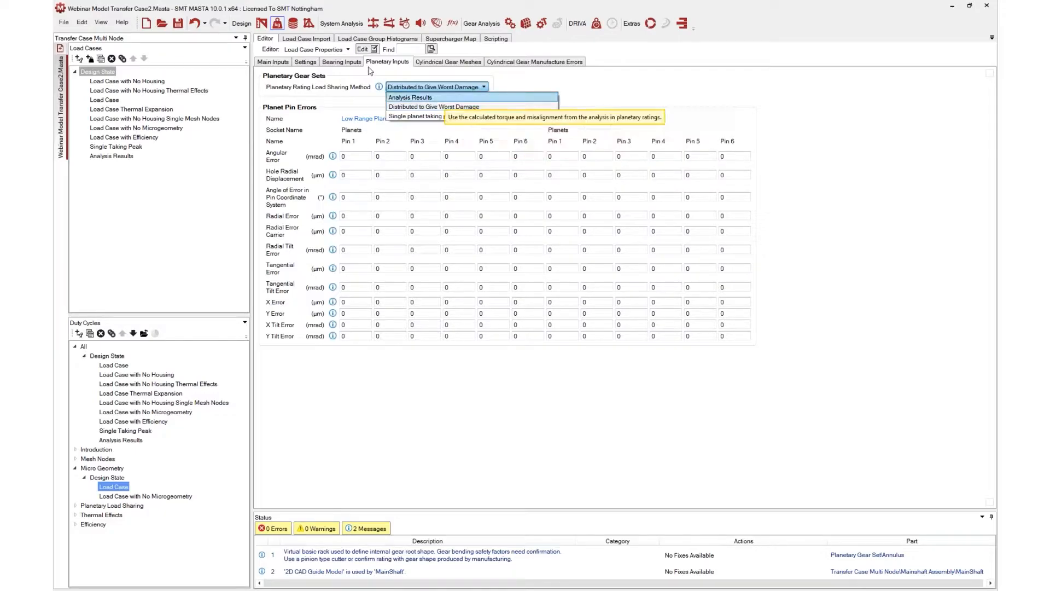
Return to design mode and examine the Planetary Load Sharing options of Low Range Planet Carrier 1
{"action": "left_click", "coordinate": [262, 25]}
{"action": "left_click", "coordinate": [262, 25]}
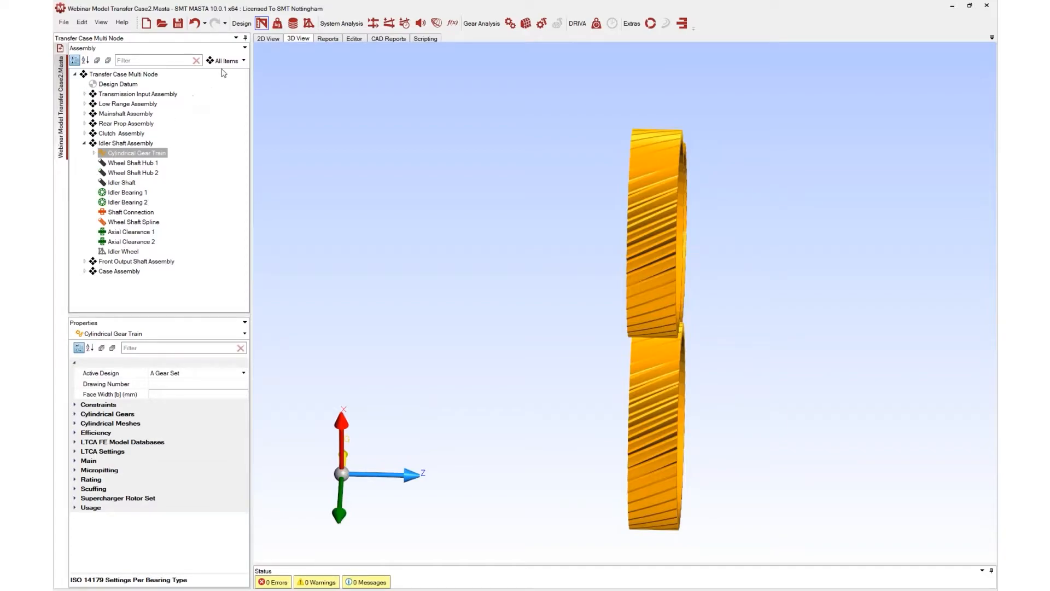
{"action": "left_click", "coordinate": [85, 143]}
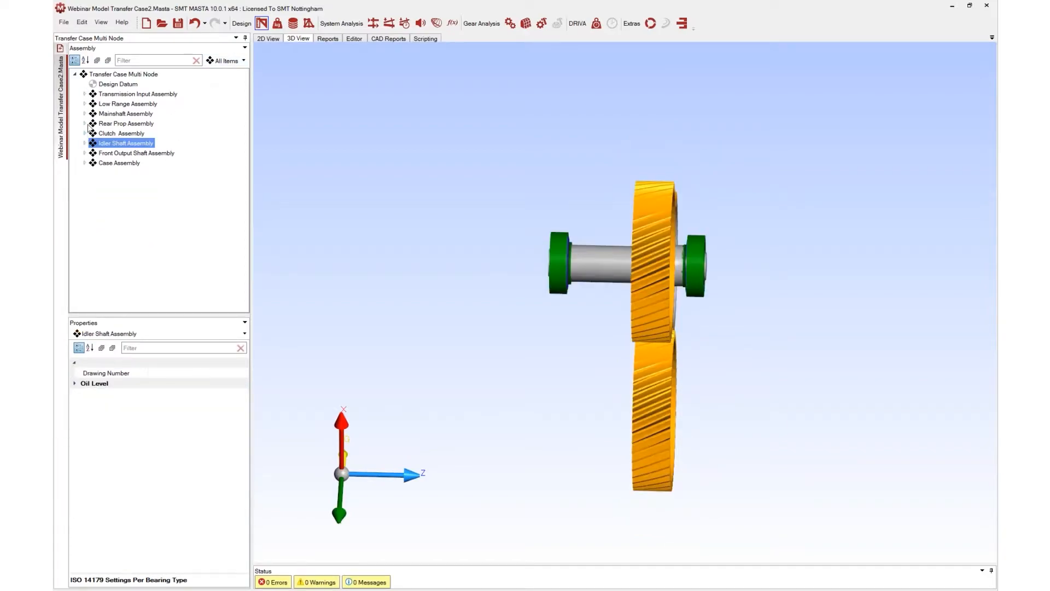
{"action": "left_click", "coordinate": [85, 104]}
{"action": "left_click", "coordinate": [95, 134]}
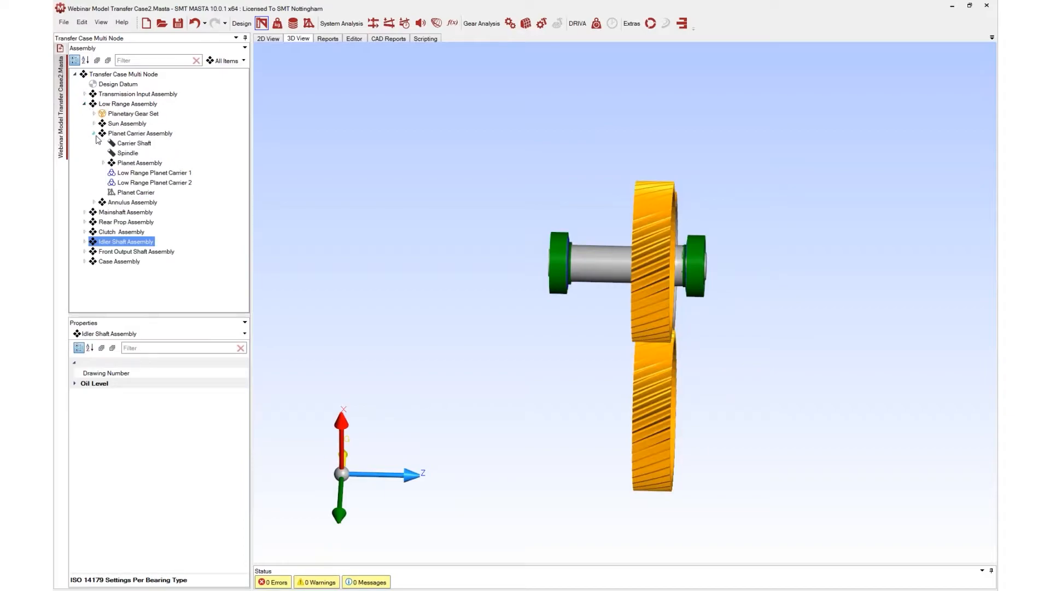
{"action": "left_click", "coordinate": [133, 173]}
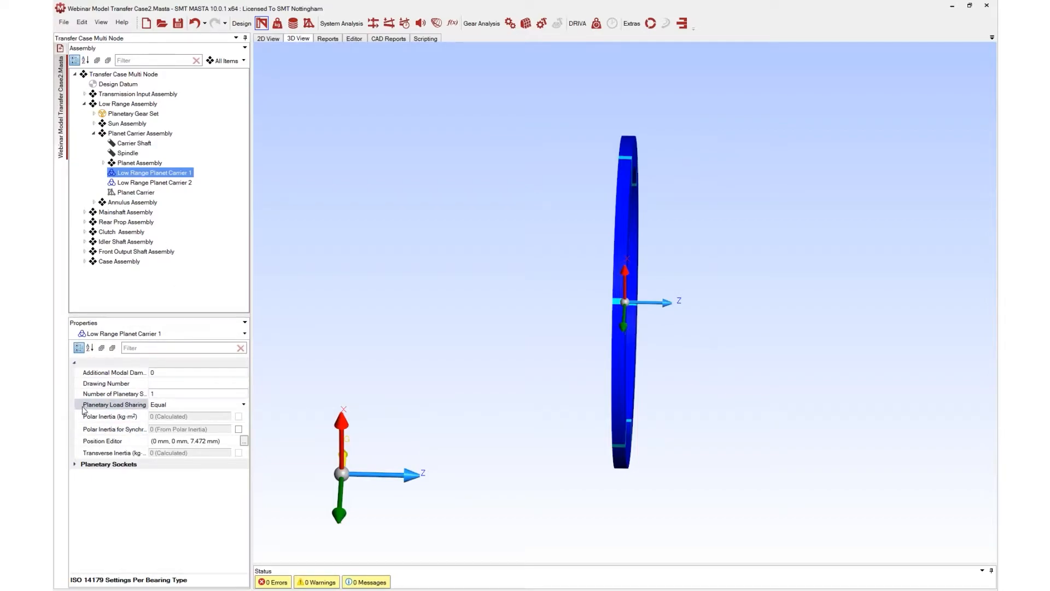
{"action": "left_click", "coordinate": [158, 408]}
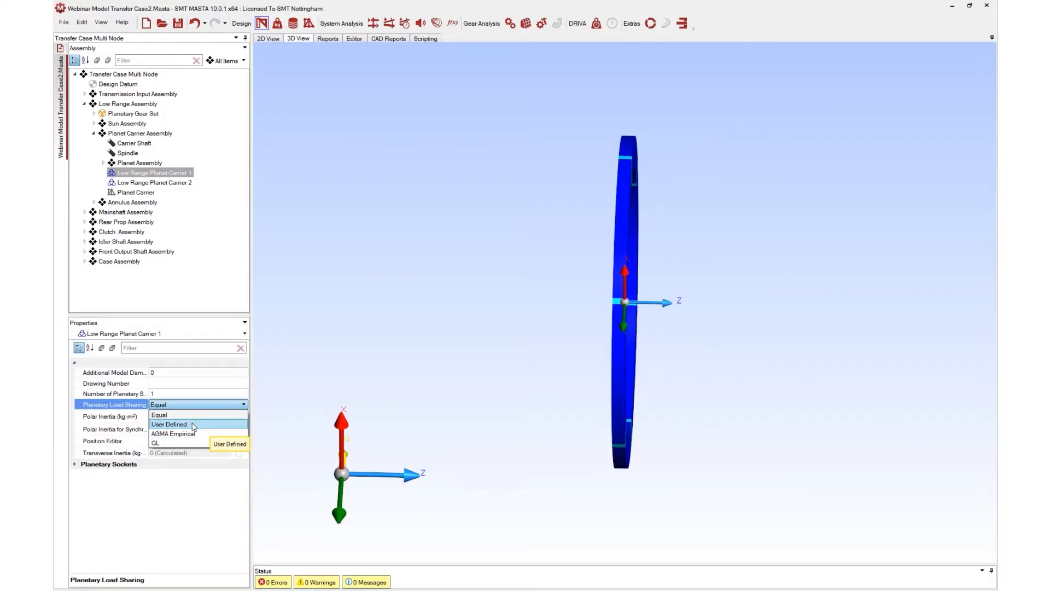
{"action": "left_click", "coordinate": [176, 493]}
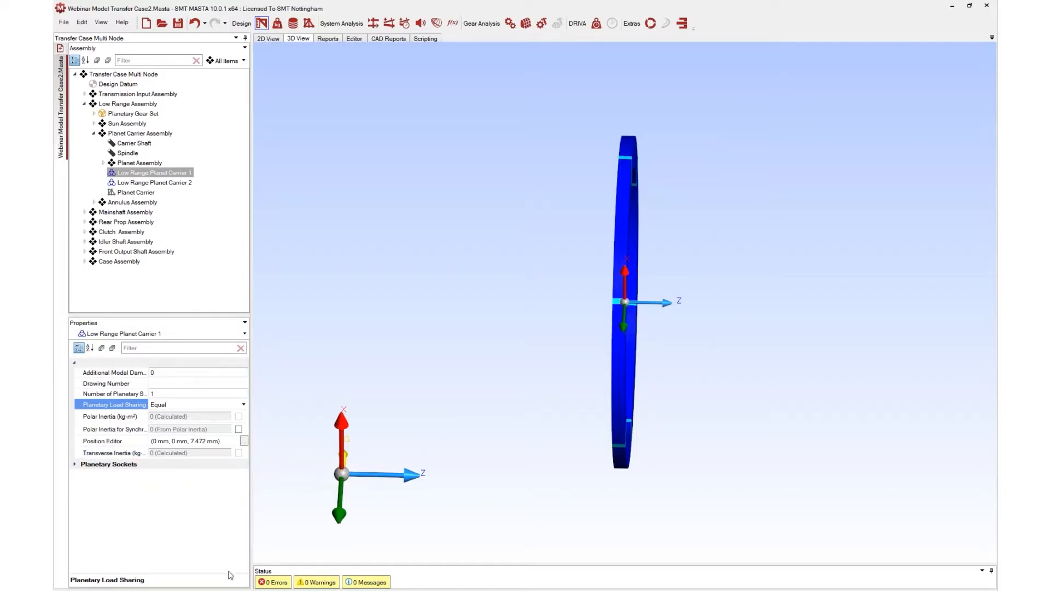
Switch back to system deflection and show the whole Transfer Case Multi Node assembly in the 3D view
{"action": "left_click", "coordinate": [389, 24]}
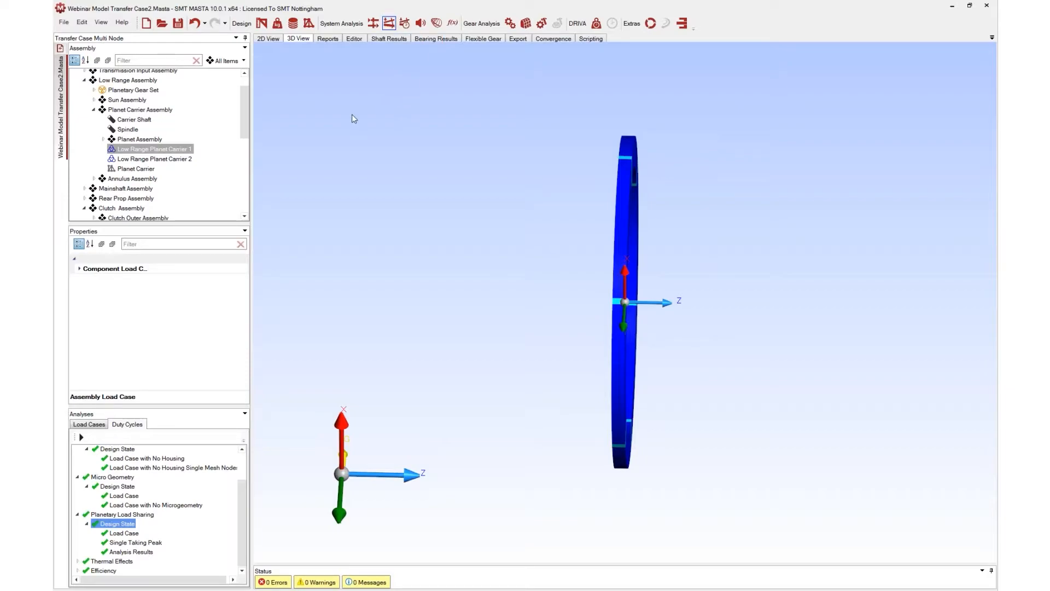
{"action": "scroll", "coordinate": [180, 159], "scroll_direction": "up", "scroll_amount": 1}
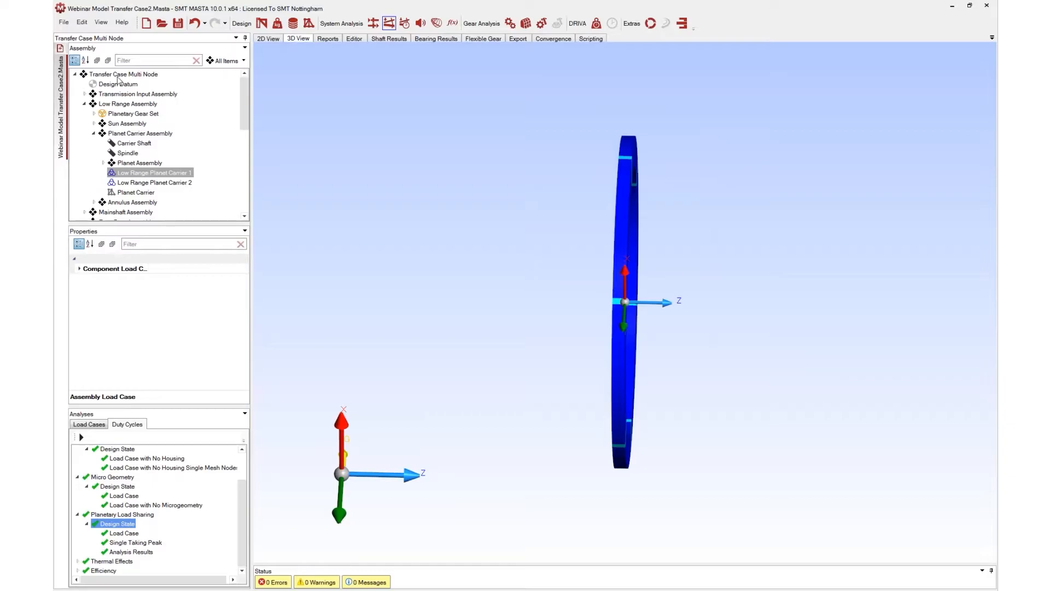
{"action": "left_click", "coordinate": [139, 75]}
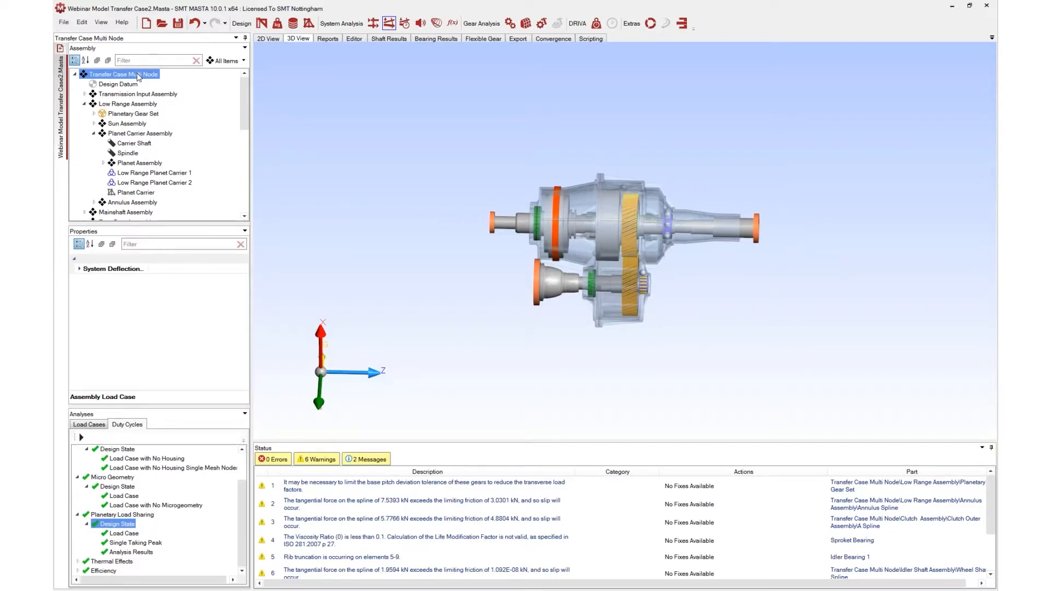
{"action": "double_click", "coordinate": [149, 75]}
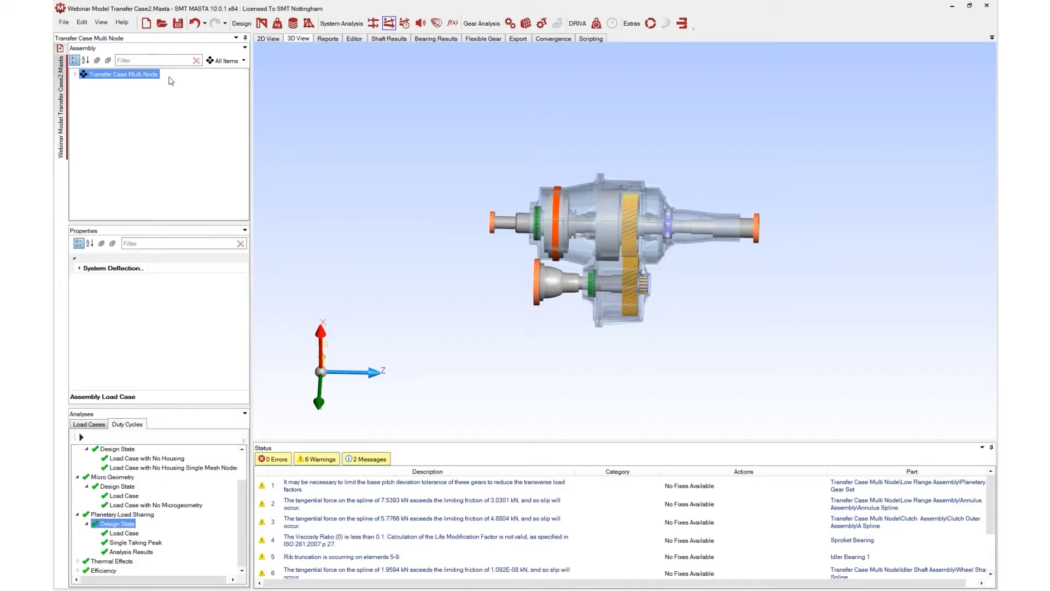
{"action": "left_click", "coordinate": [75, 73]}
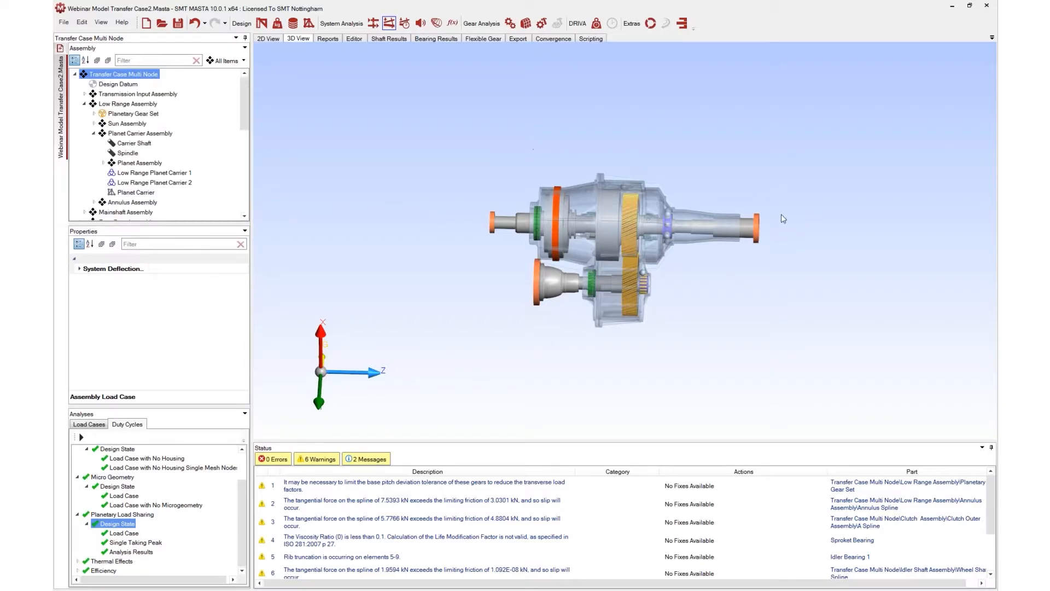
Select the MainShaft in the 2D layout and display it alone in the 3D view
{"action": "left_click", "coordinate": [760, 229]}
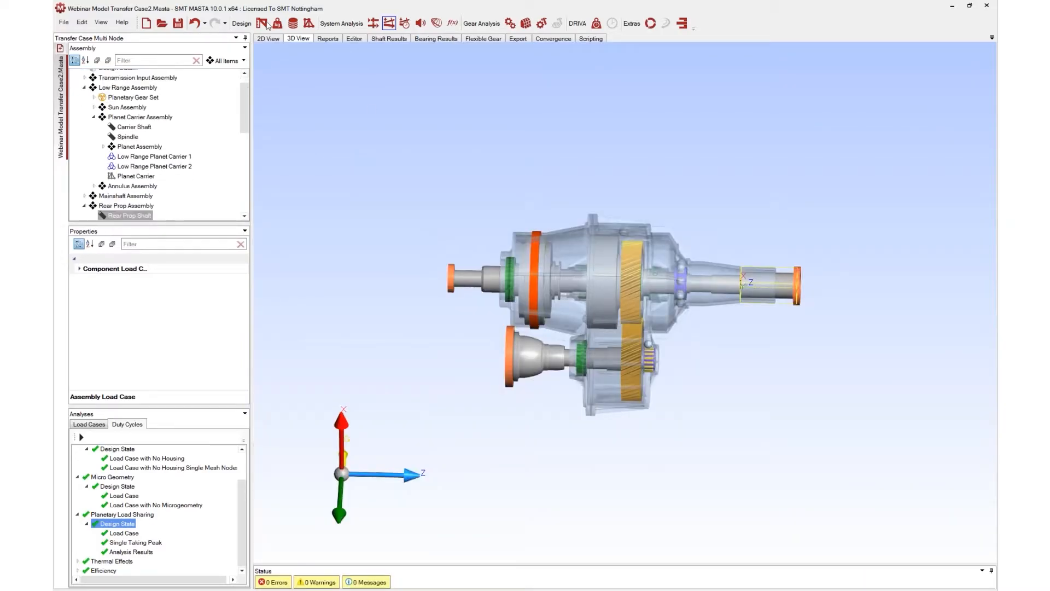
{"action": "left_click", "coordinate": [268, 38]}
{"action": "left_click", "coordinate": [685, 164]}
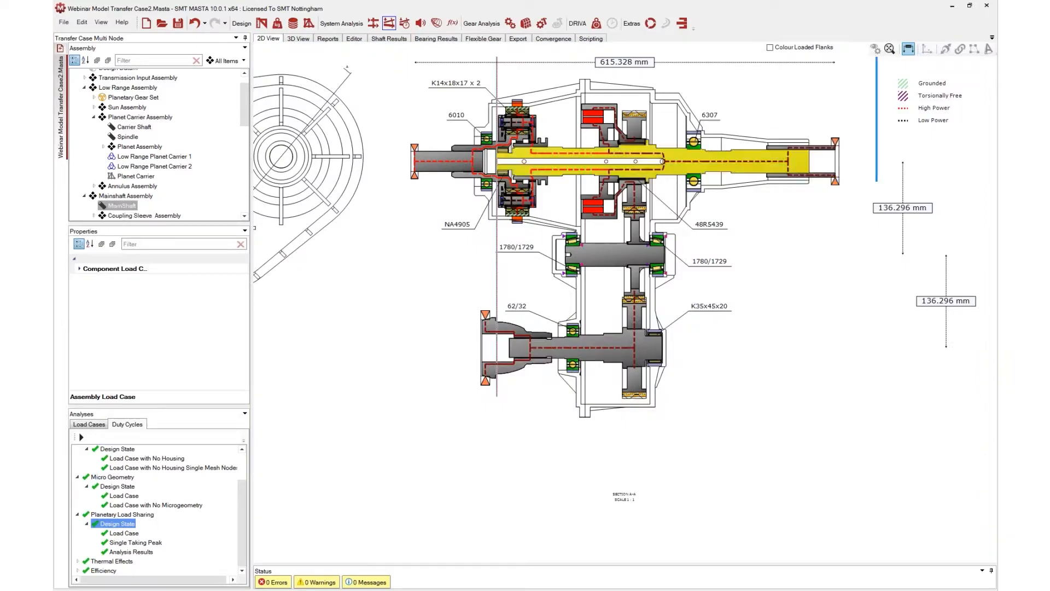
{"action": "left_click", "coordinate": [328, 38]}
{"action": "scroll", "coordinate": [495, 227], "scroll_direction": "down", "scroll_amount": 2}
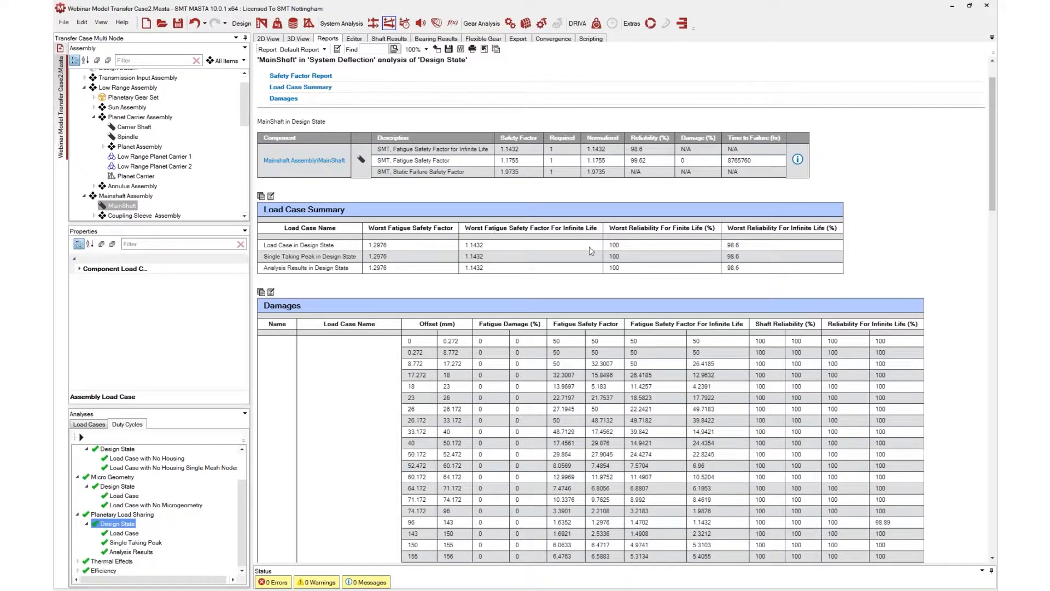
{"action": "left_click", "coordinate": [269, 38]}
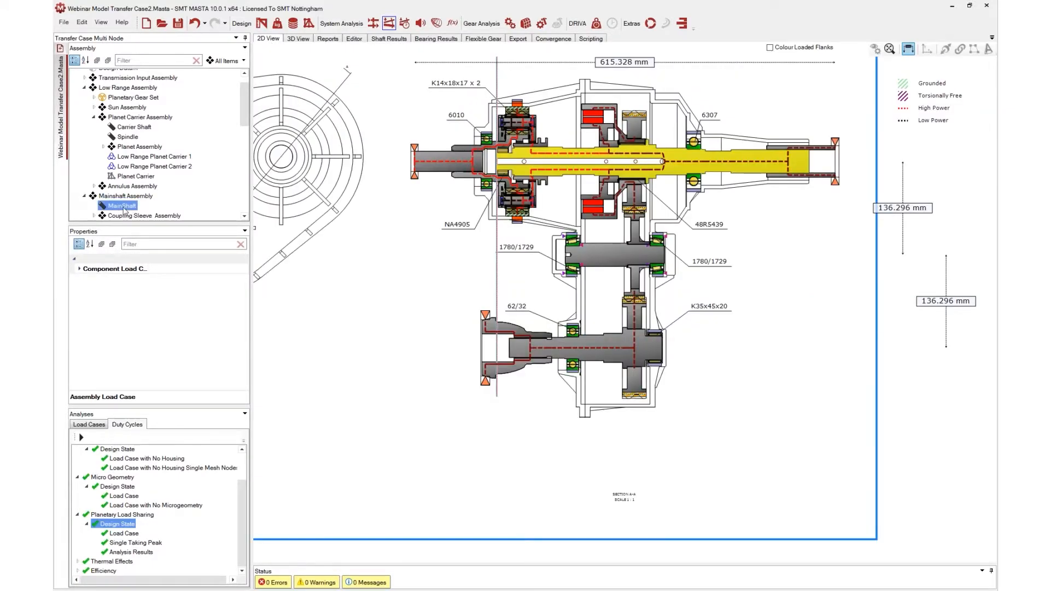
{"action": "left_click", "coordinate": [123, 208]}
{"action": "left_click_drag", "start_coordinate": [546, 209], "coordinate": [571, 175]}
{"action": "left_click", "coordinate": [298, 39]}
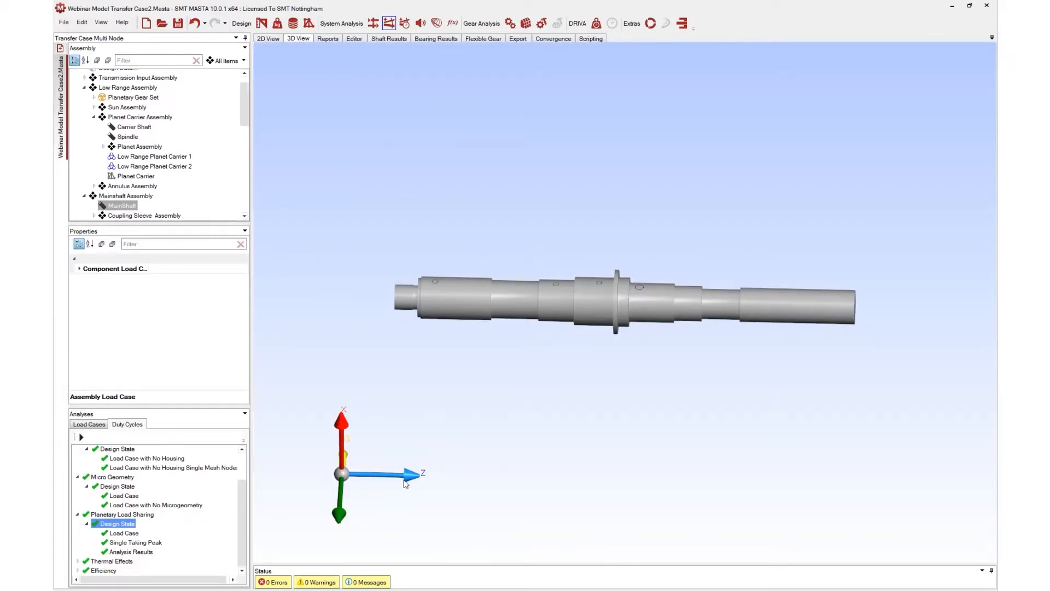
Show the MainShaft results for the Planetary Load Sharing Load Case with deflections, turning off the force arrows
{"action": "left_click", "coordinate": [121, 534]}
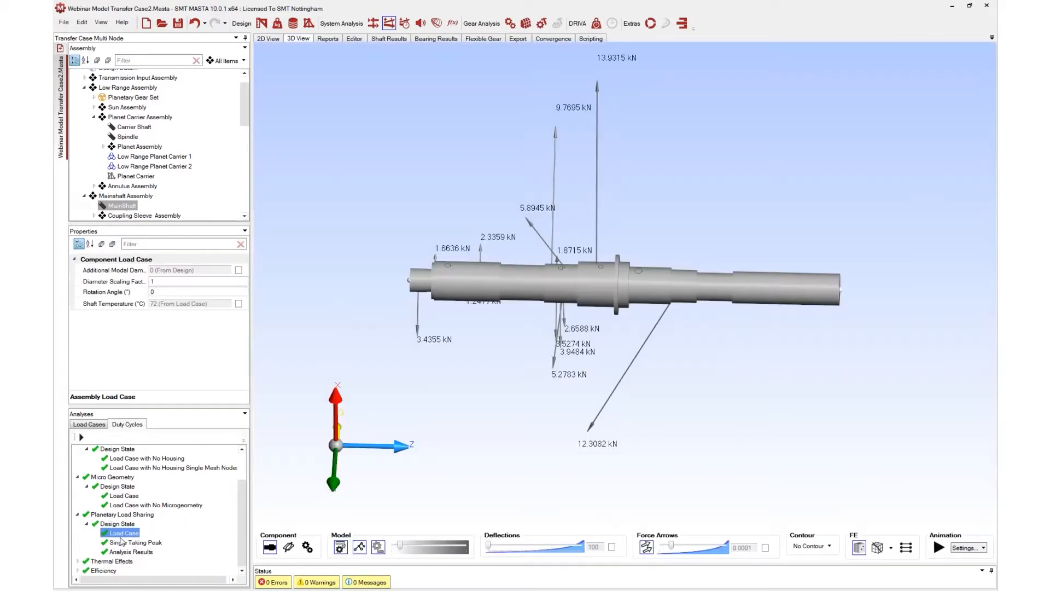
{"action": "left_click", "coordinate": [273, 550]}
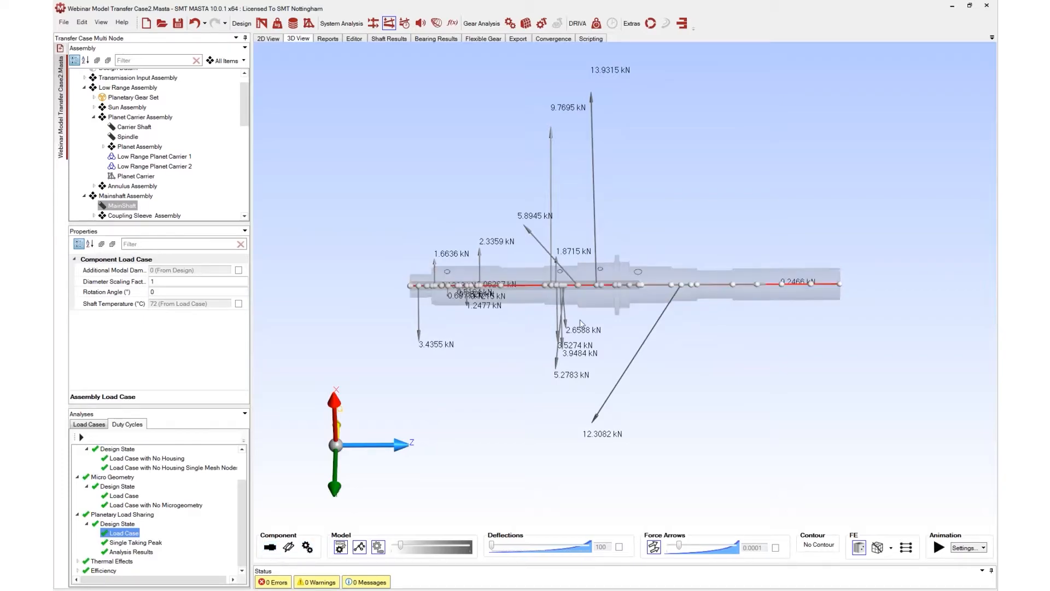
{"action": "left_click", "coordinate": [655, 547]}
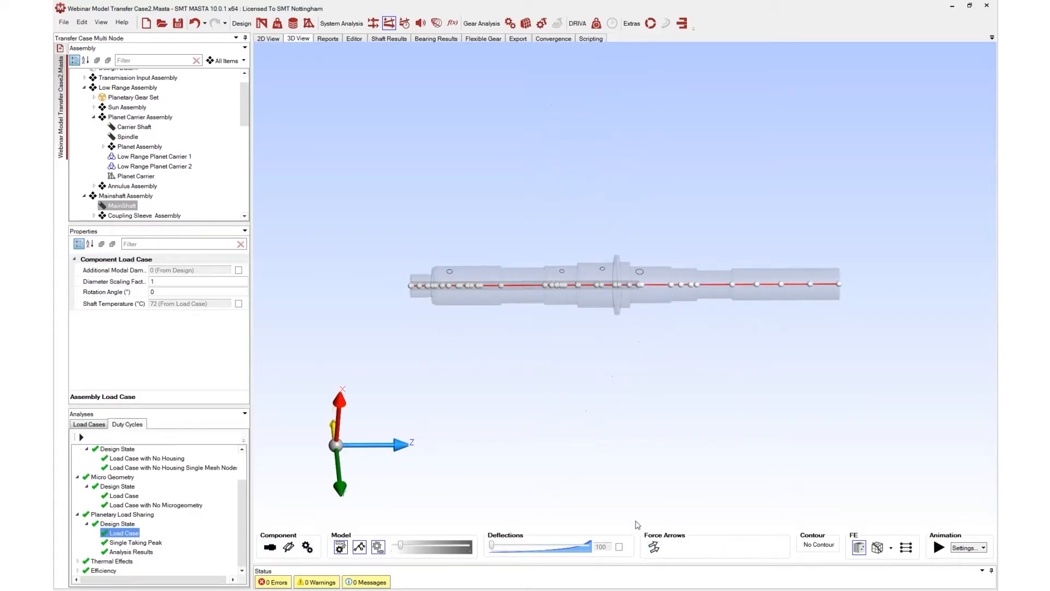
{"action": "left_click_drag", "start_coordinate": [692, 284], "coordinate": [665, 285]}
{"action": "left_click_drag", "start_coordinate": [481, 286], "coordinate": [476, 286]}
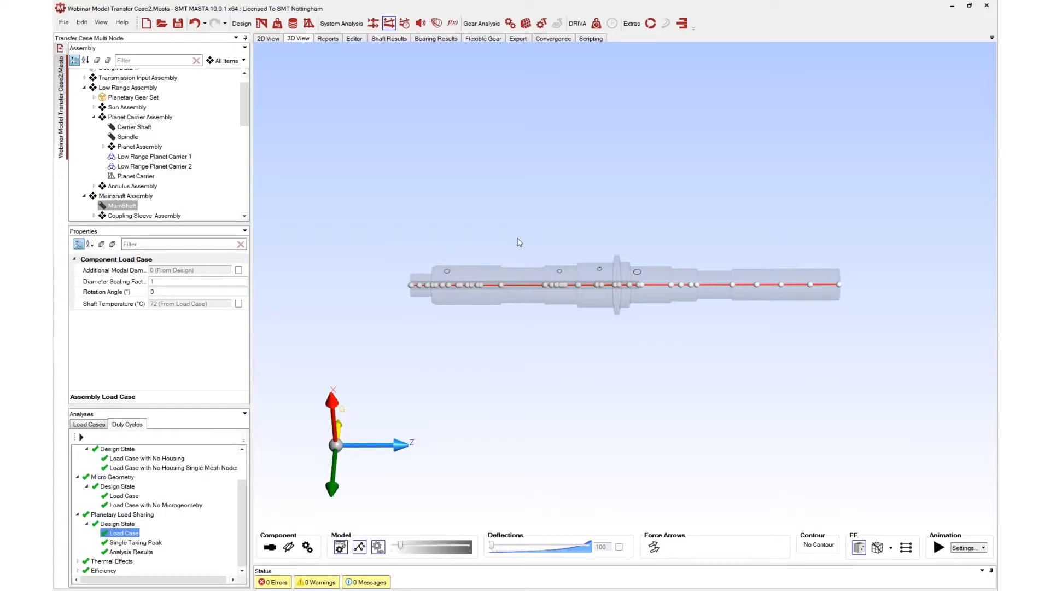
Scroll through the MainShaft system deflection report's charts and force tables
{"action": "left_click", "coordinate": [329, 42]}
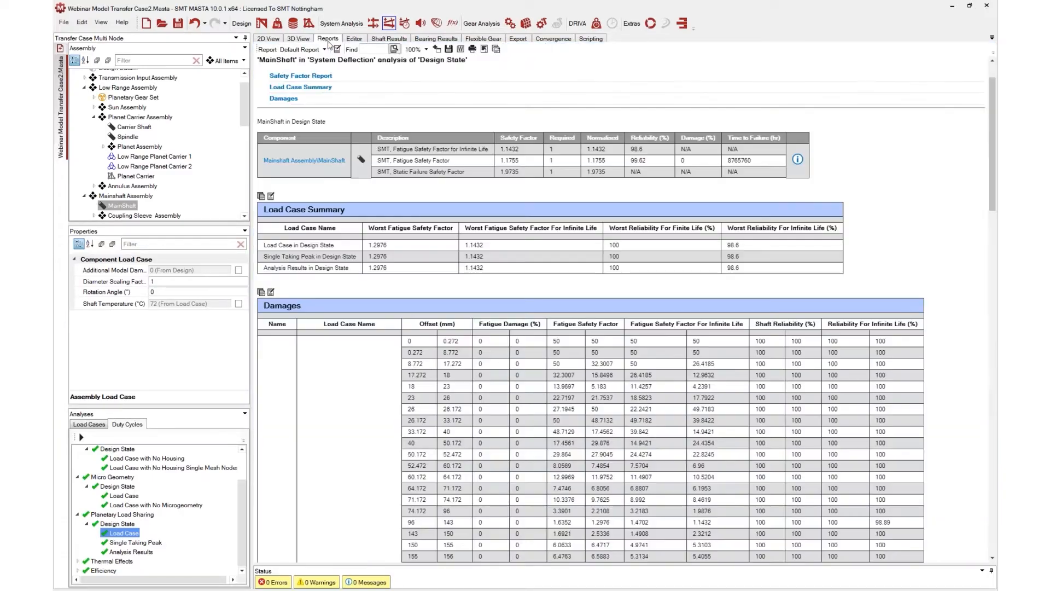
{"action": "scroll", "coordinate": [404, 295], "scroll_direction": "down", "scroll_amount": 5}
{"action": "scroll", "coordinate": [410, 364], "scroll_direction": "down", "scroll_amount": 4}
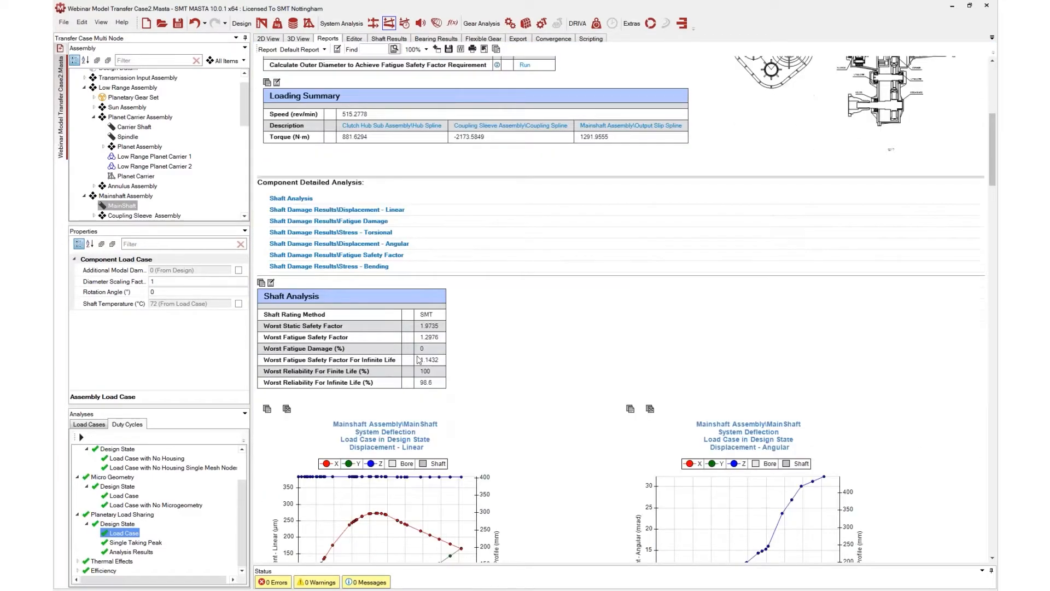
{"action": "scroll", "coordinate": [417, 340], "scroll_direction": "down", "scroll_amount": 13}
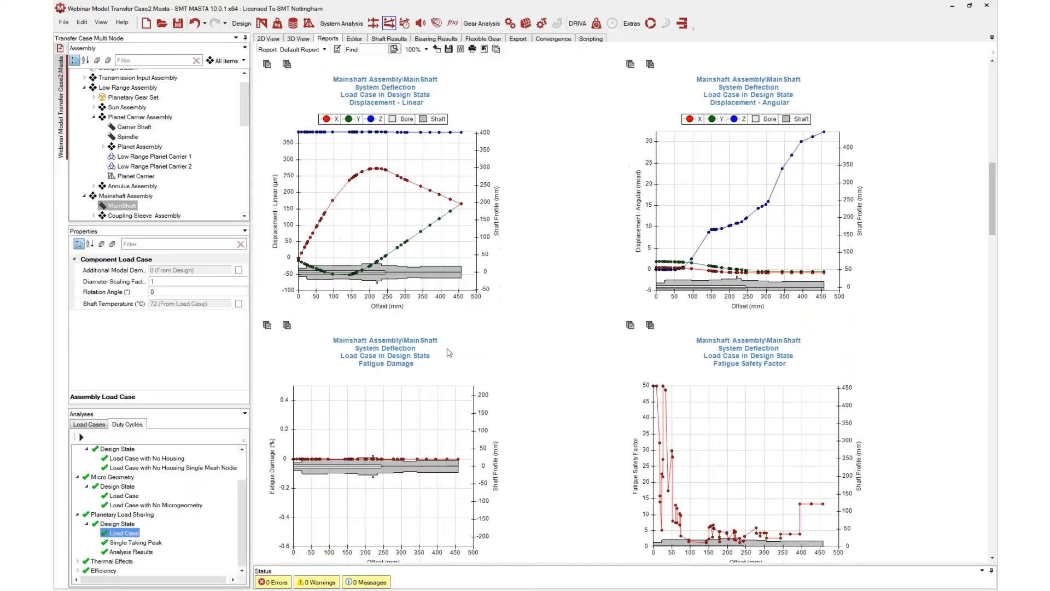
{"action": "scroll", "coordinate": [429, 351], "scroll_direction": "down", "scroll_amount": 1}
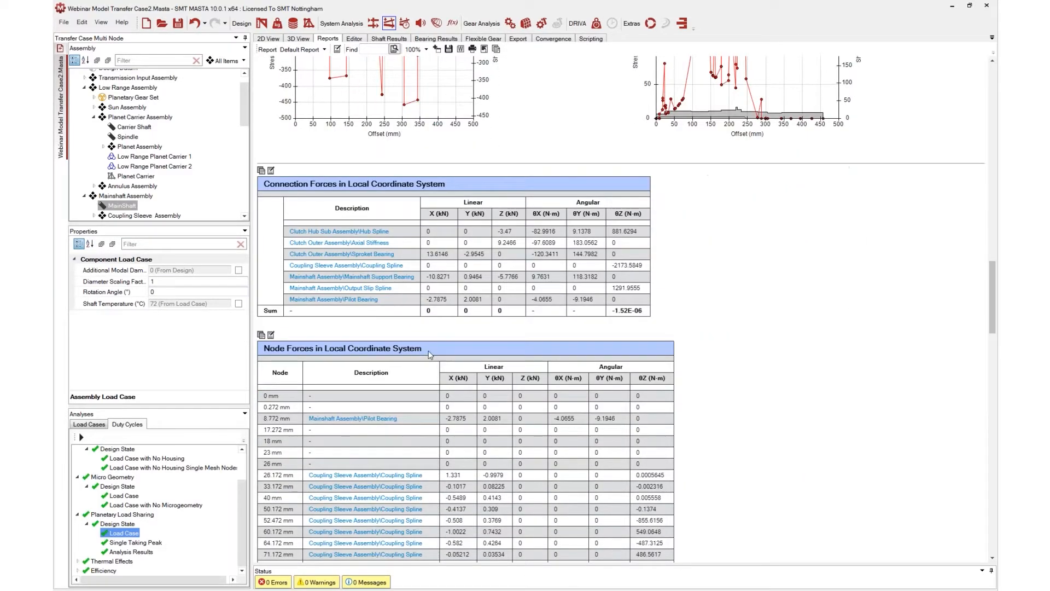
{"action": "scroll", "coordinate": [429, 354], "scroll_direction": "up", "scroll_amount": 4}
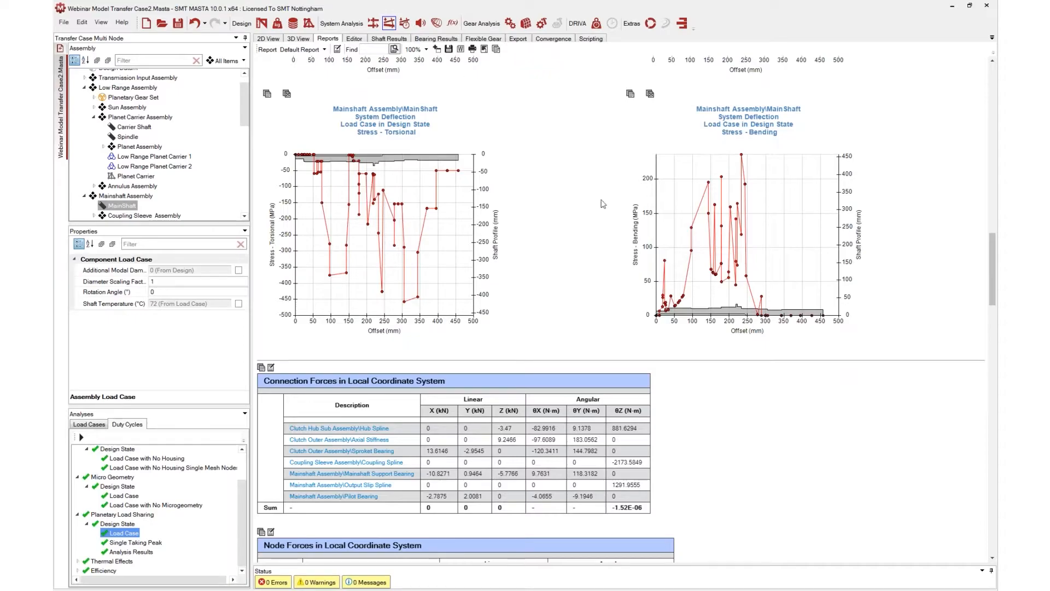
{"action": "scroll", "coordinate": [547, 191], "scroll_direction": "down", "scroll_amount": 1}
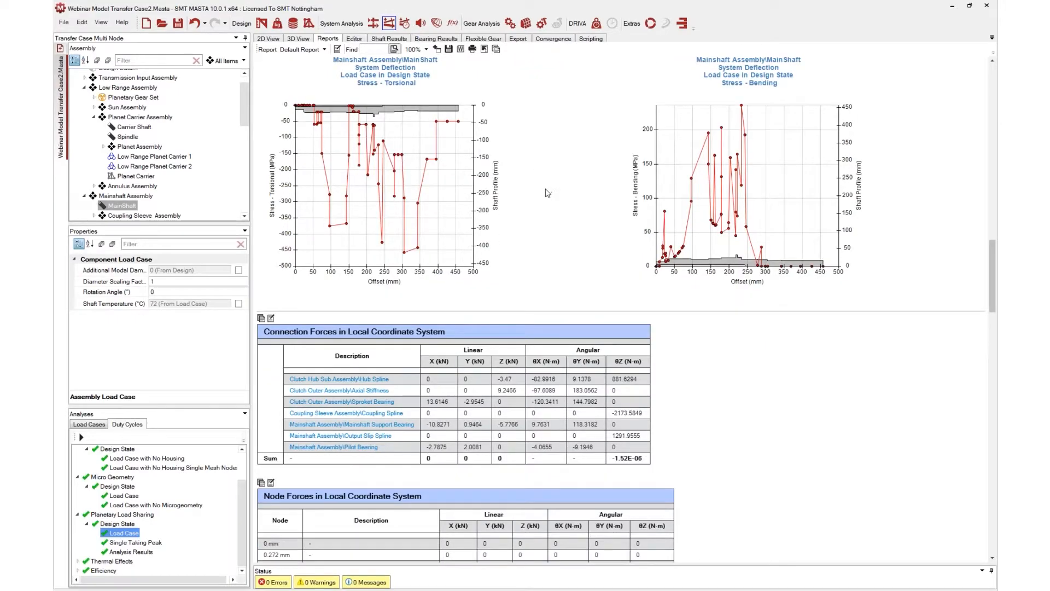
{"action": "scroll", "coordinate": [547, 193], "scroll_direction": "down", "scroll_amount": 1}
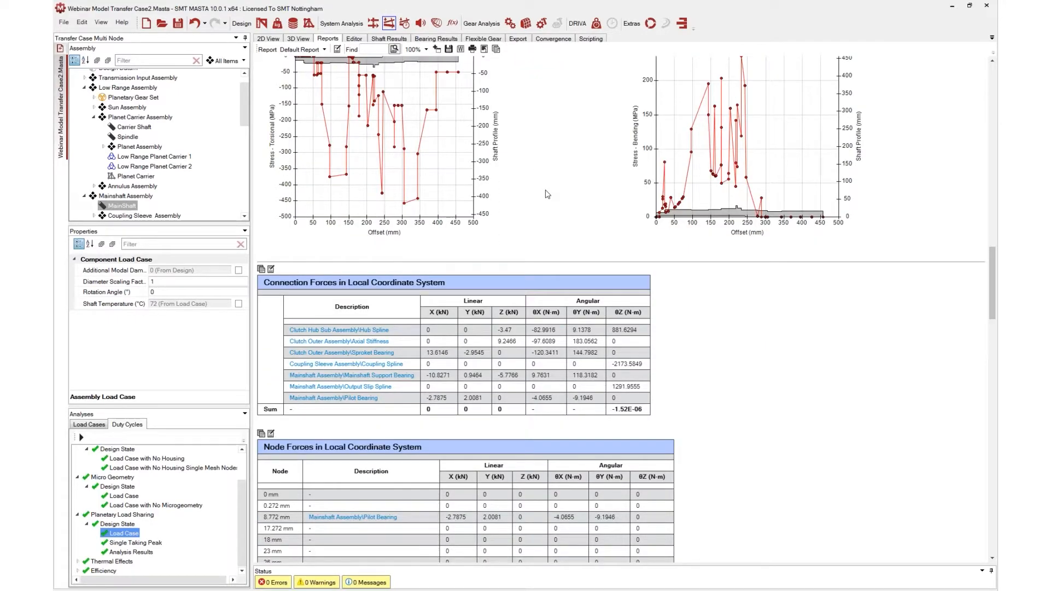
Scroll through the MainShaft report's connection force and node force tables
{"action": "scroll", "coordinate": [546, 193], "scroll_direction": "down", "scroll_amount": 2}
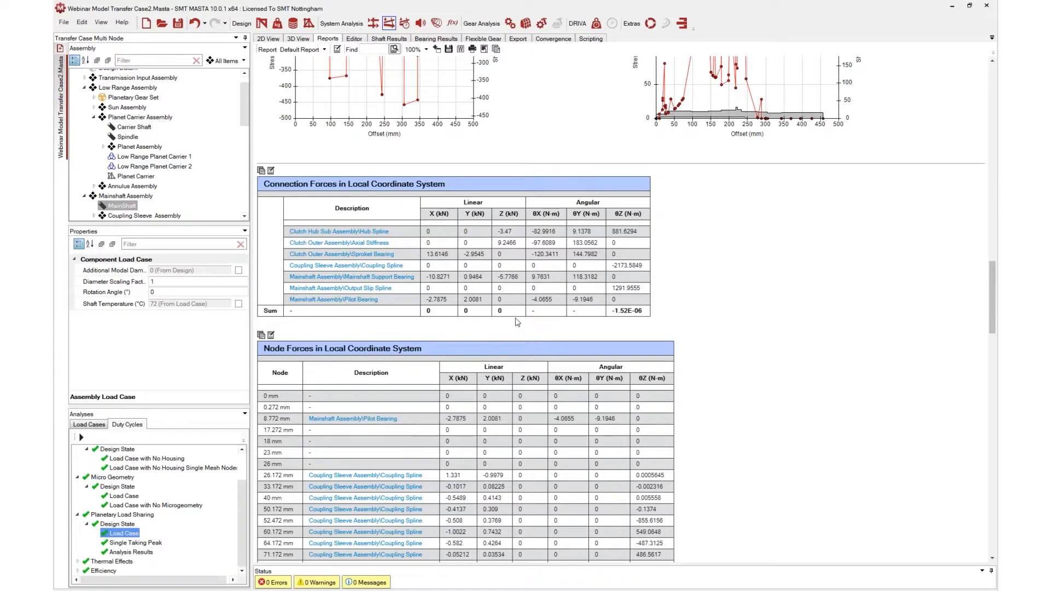
{"action": "scroll", "coordinate": [516, 324], "scroll_direction": "down", "scroll_amount": 1}
{"action": "scroll", "coordinate": [516, 324], "scroll_direction": "down", "scroll_amount": 1}
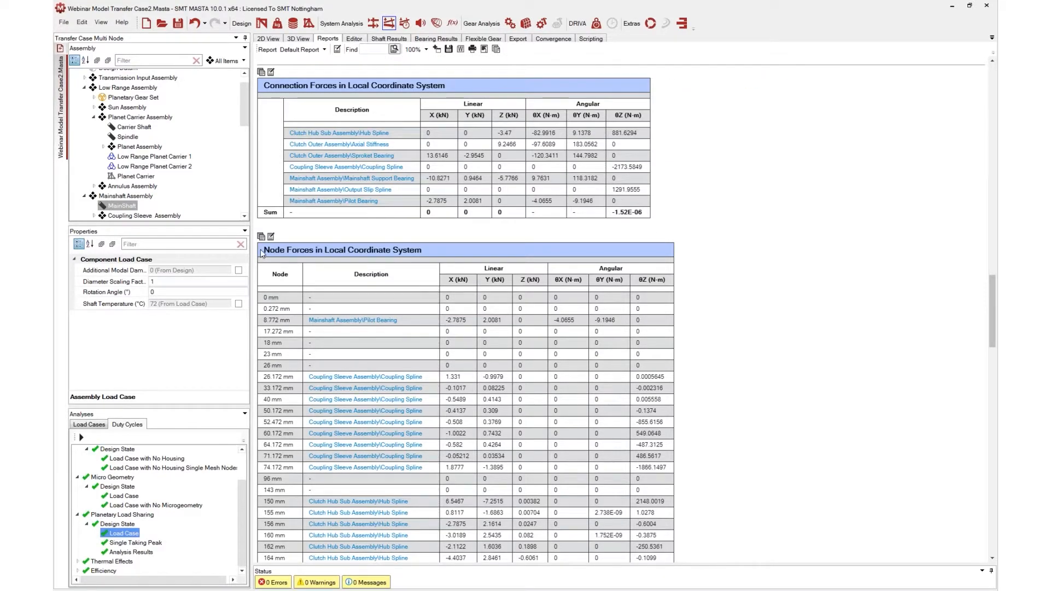
{"action": "scroll", "coordinate": [270, 198], "scroll_direction": "down", "scroll_amount": 2}
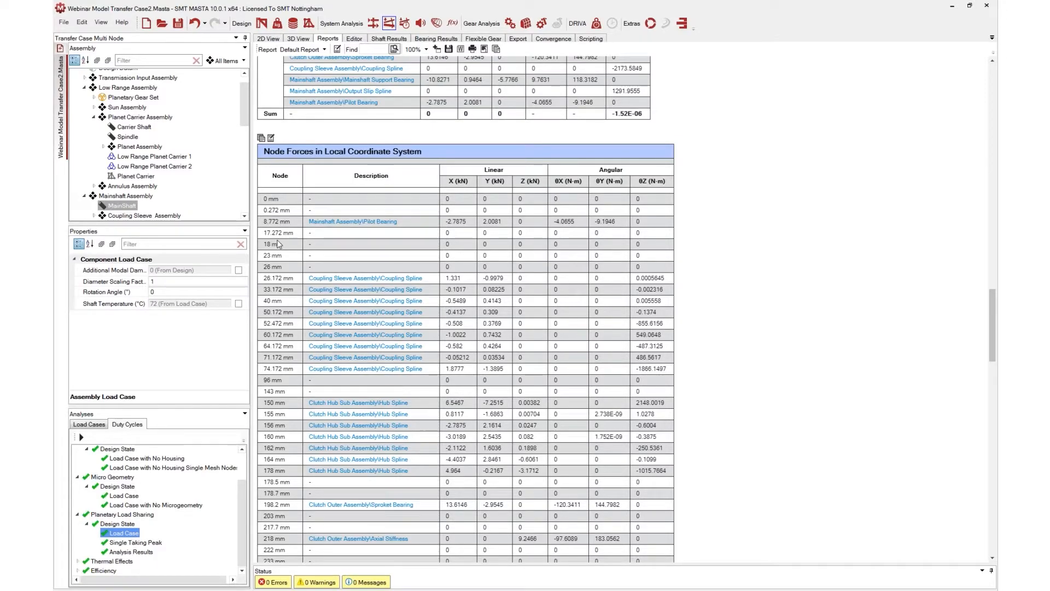
{"action": "scroll", "coordinate": [279, 244], "scroll_direction": "down", "scroll_amount": 10}
{"action": "scroll", "coordinate": [470, 309], "scroll_direction": "down", "scroll_amount": 6}
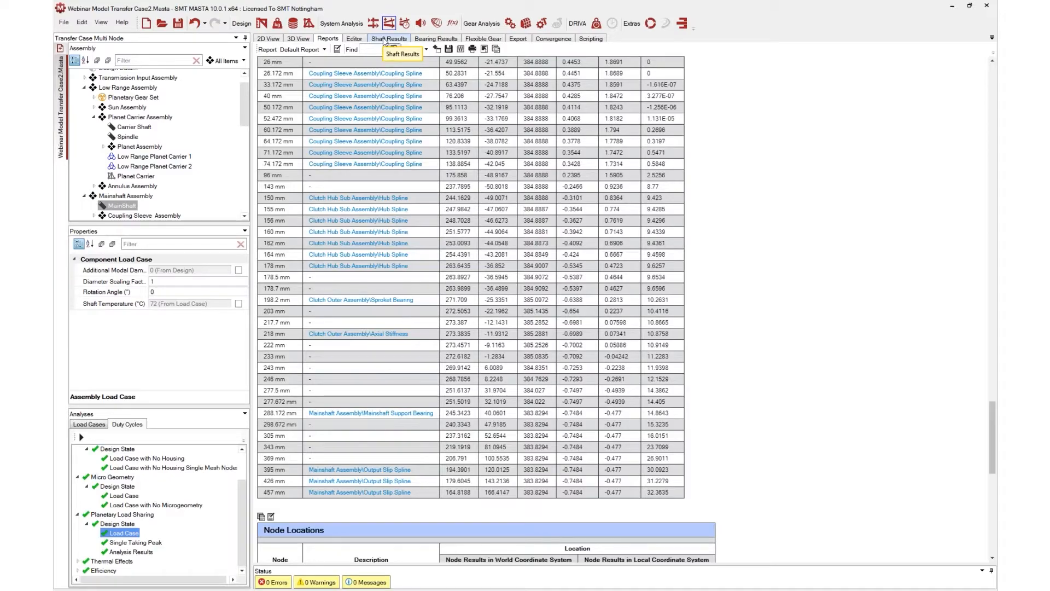
Open the MainShaft shaft results and plot Fatigue Damage along the shaft
{"action": "left_click", "coordinate": [386, 39]}
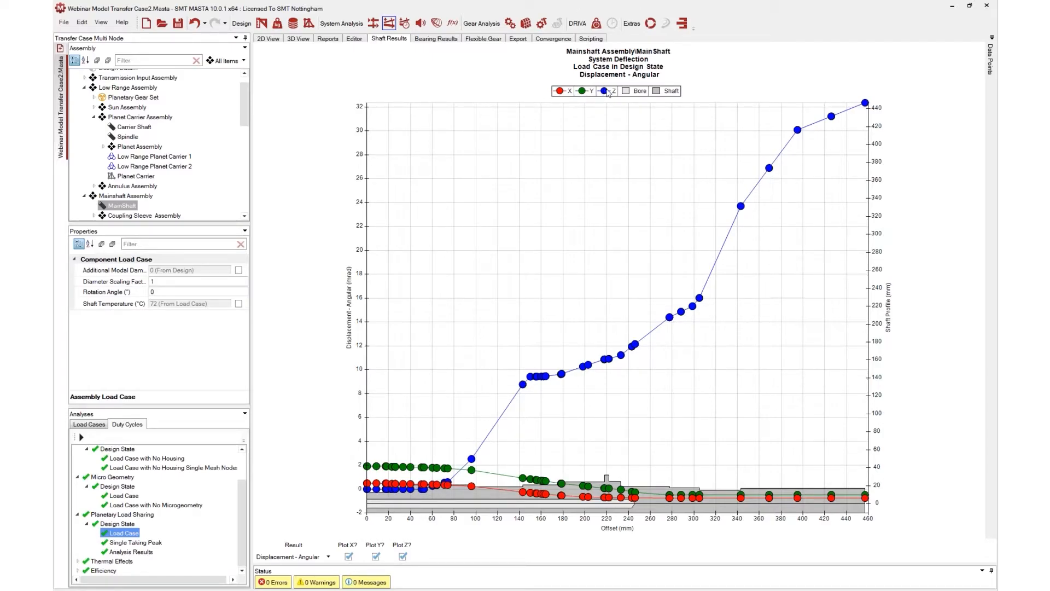
{"action": "left_click", "coordinate": [323, 557]}
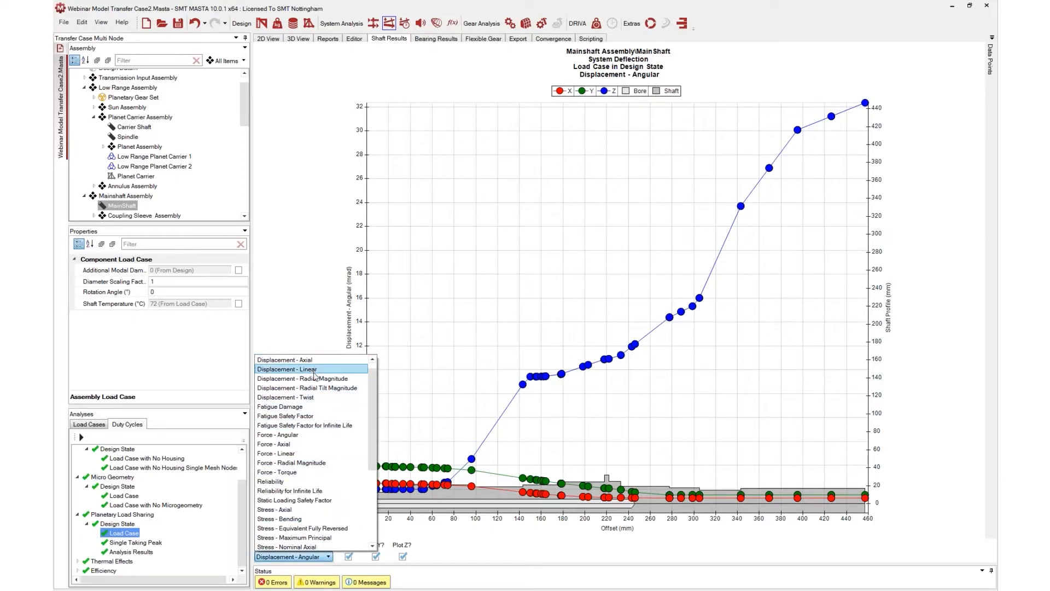
{"action": "scroll", "coordinate": [315, 370], "scroll_direction": "up", "scroll_amount": 1}
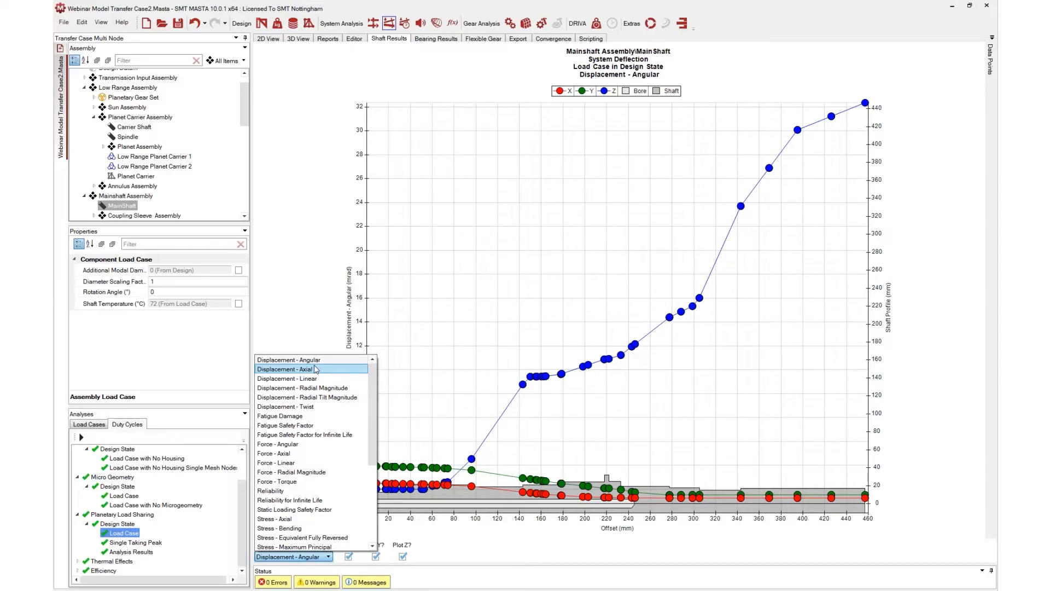
{"action": "left_click", "coordinate": [301, 417]}
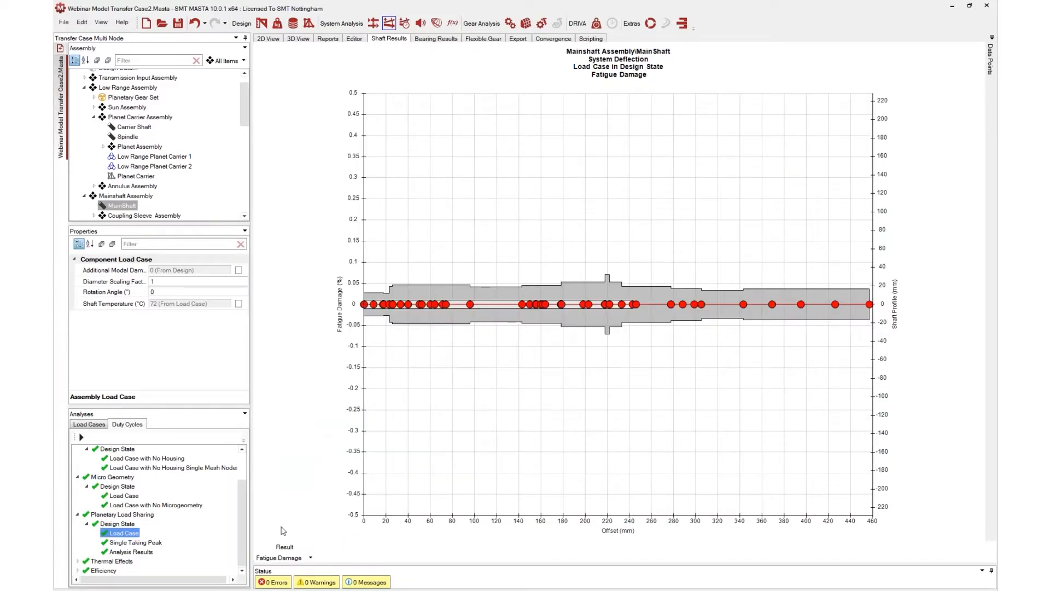
Switch the MainShaft shaft results plot to Displacement - Linear
{"action": "left_click", "coordinate": [287, 556]}
{"action": "scroll", "coordinate": [293, 547], "scroll_direction": "down", "scroll_amount": 1}
{"action": "scroll", "coordinate": [323, 416], "scroll_direction": "up", "scroll_amount": 3}
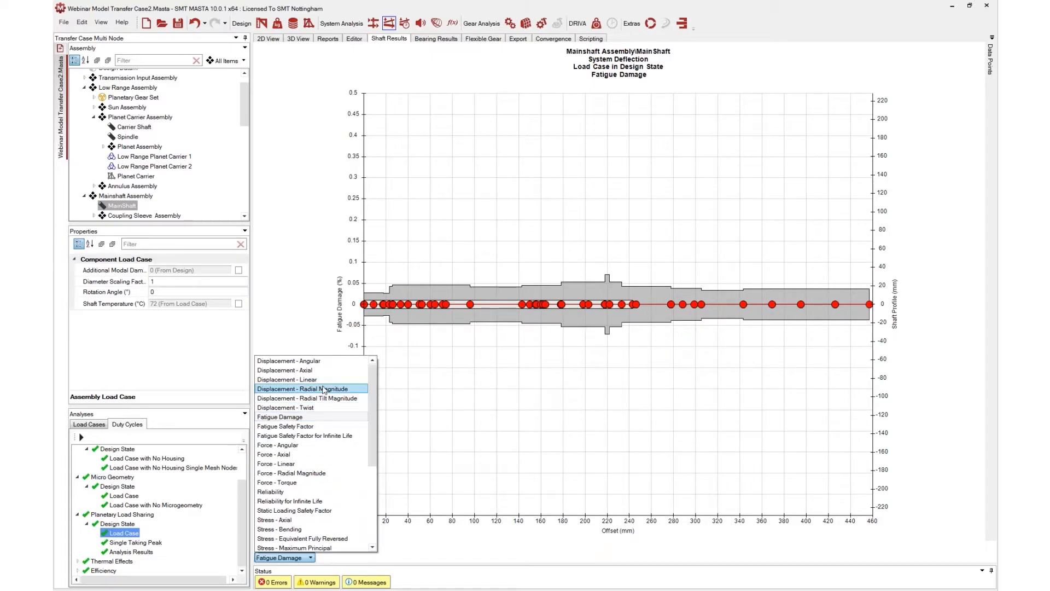
{"action": "left_click", "coordinate": [312, 380]}
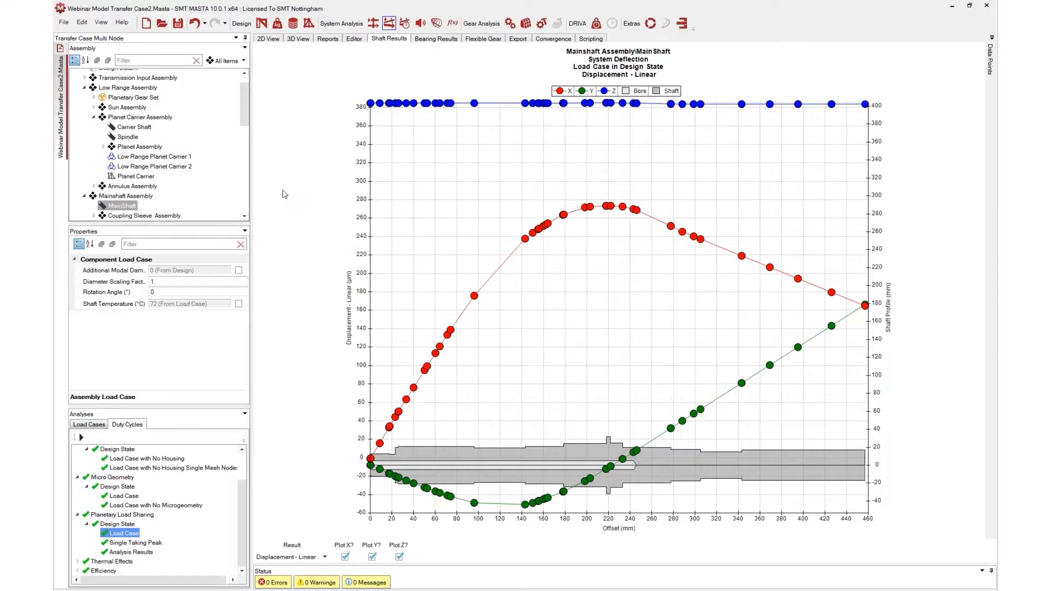
Select the Pilot Bearing in the Mainshaft Assembly tree and open its report
{"action": "scroll", "coordinate": [166, 154], "scroll_direction": "down", "scroll_amount": 1}
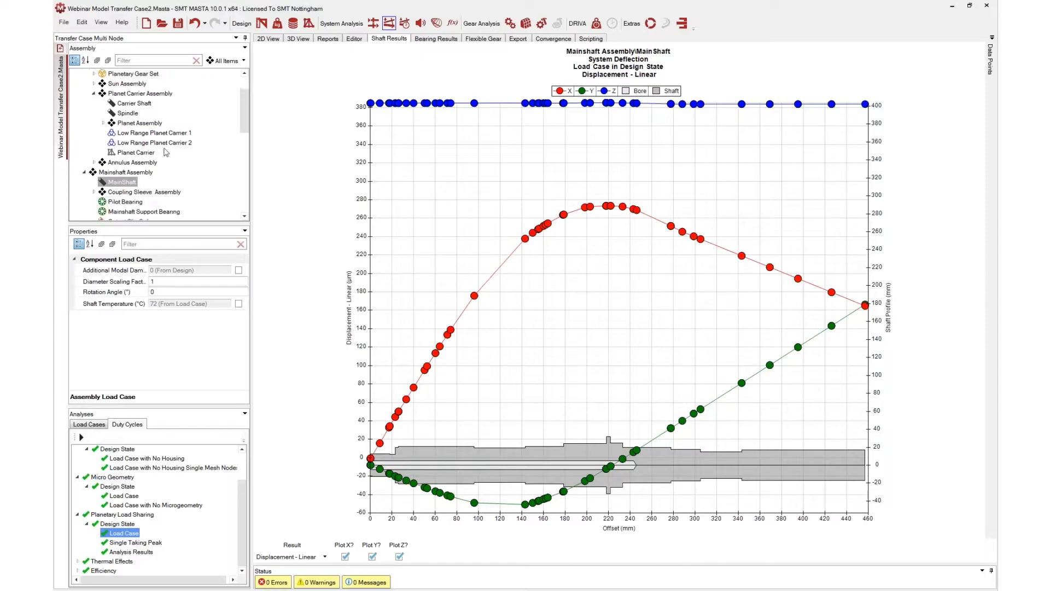
{"action": "scroll", "coordinate": [166, 152], "scroll_direction": "down", "scroll_amount": 2}
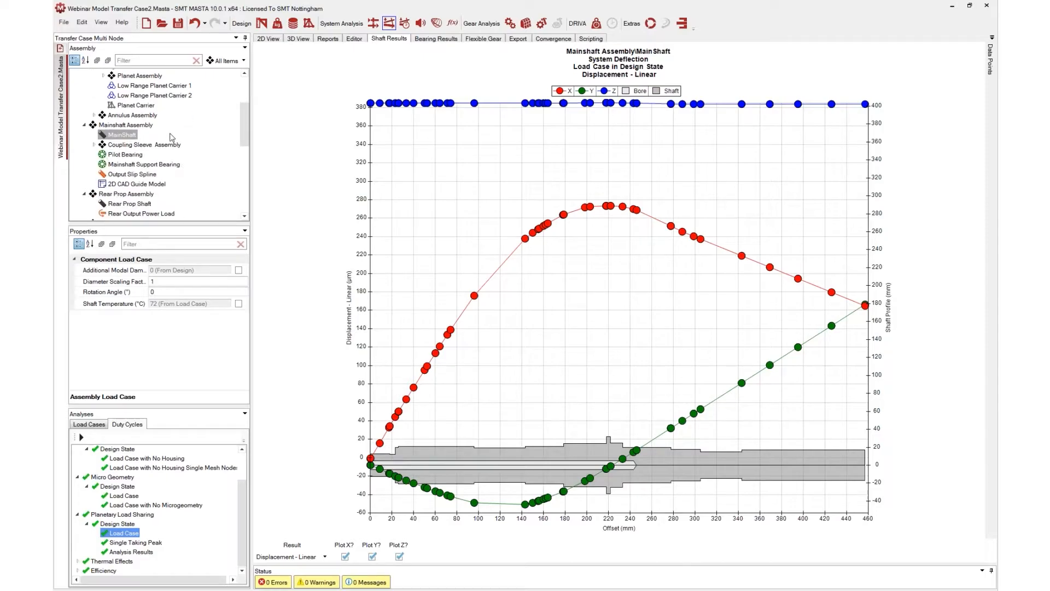
{"action": "left_click", "coordinate": [137, 156]}
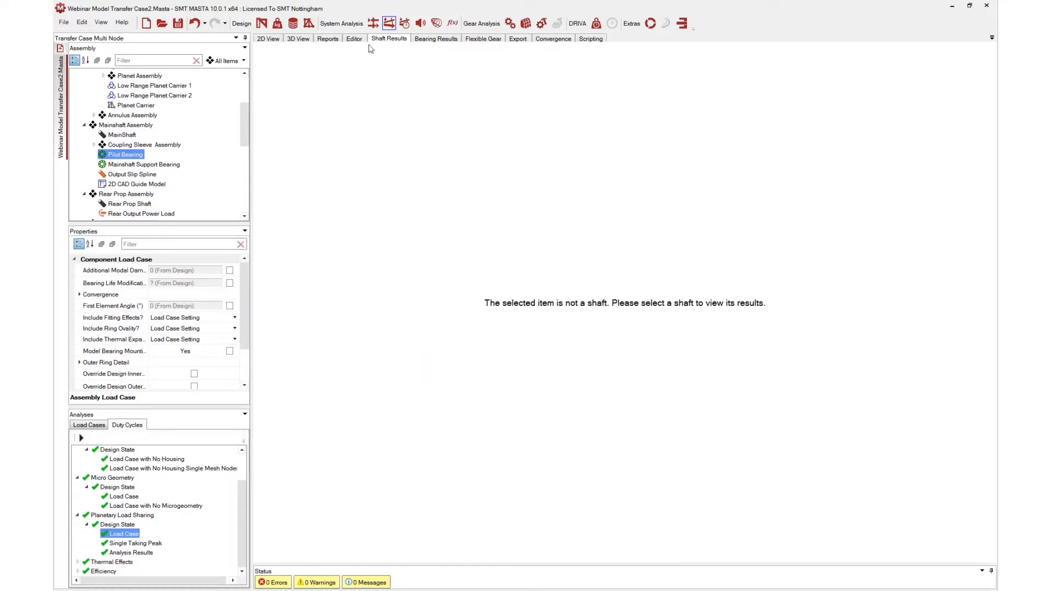
{"action": "left_click", "coordinate": [327, 39]}
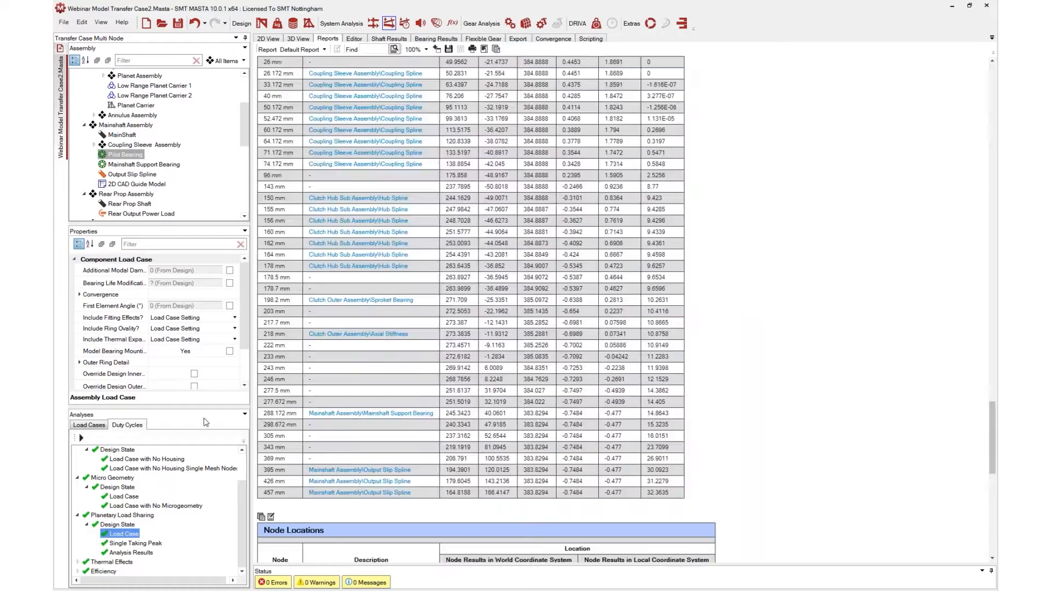
Scroll through the Pilot Bearing report's bearing details, ratings, lubricant and speed rating tables
{"action": "scroll", "coordinate": [550, 301], "scroll_direction": "down", "scroll_amount": 5}
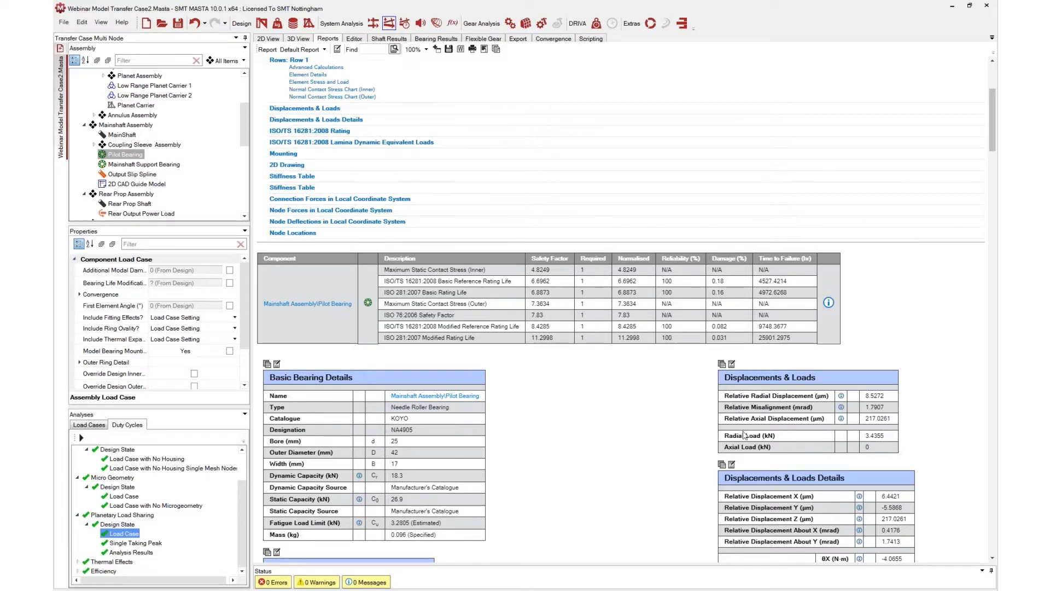
{"action": "scroll", "coordinate": [847, 422], "scroll_direction": "down", "scroll_amount": 1}
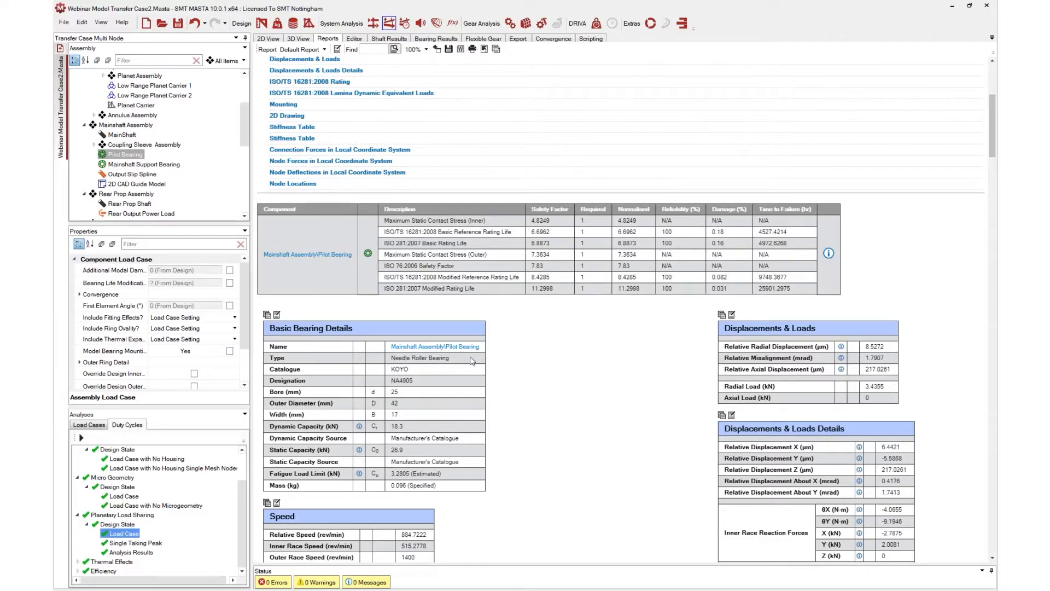
{"action": "scroll", "coordinate": [472, 361], "scroll_direction": "down", "scroll_amount": 2}
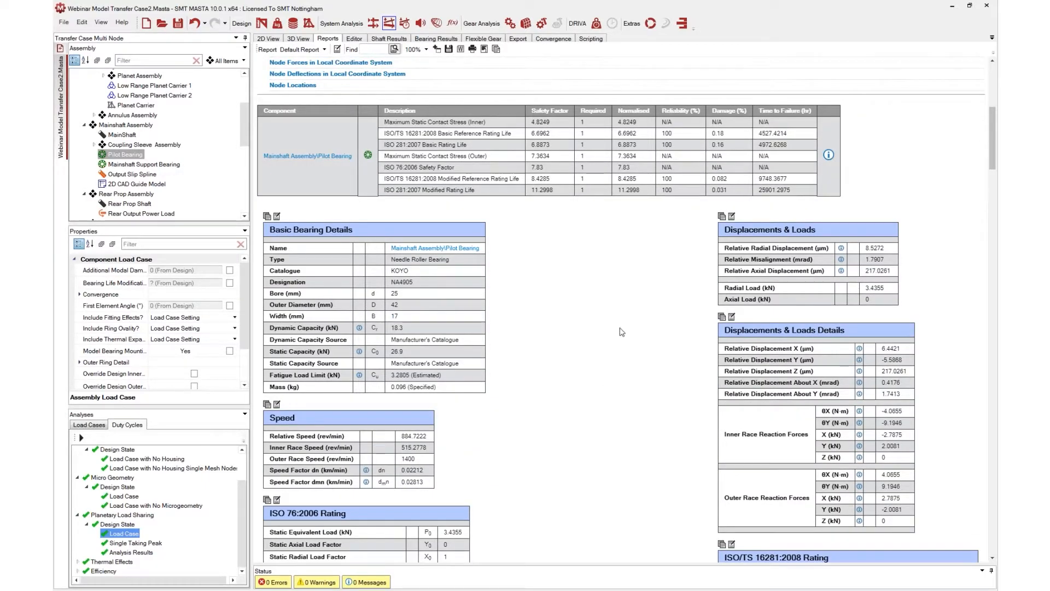
{"action": "scroll", "coordinate": [571, 350], "scroll_direction": "down", "scroll_amount": 5}
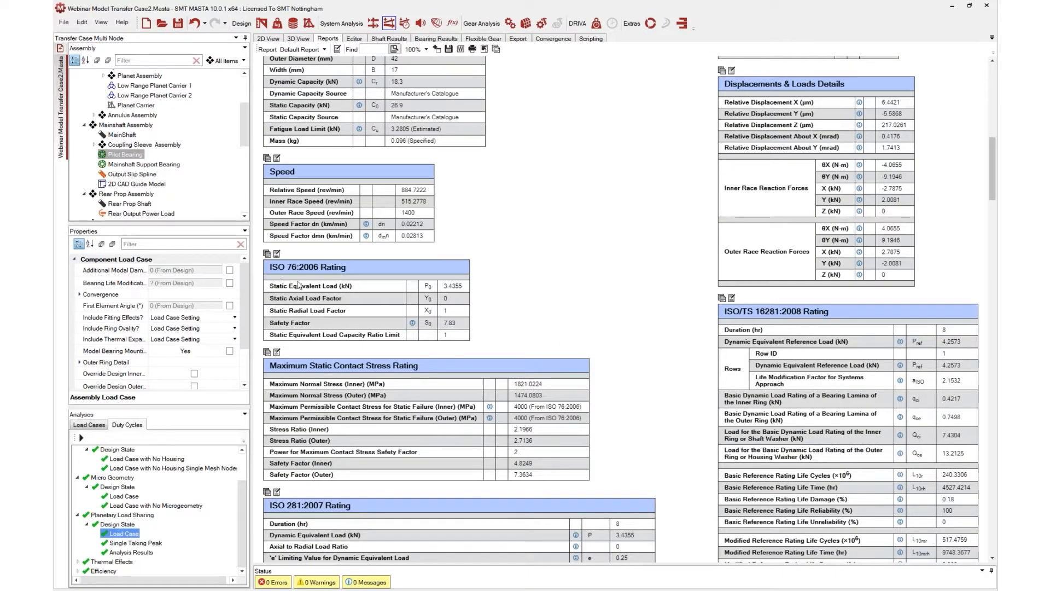
{"action": "scroll", "coordinate": [570, 415], "scroll_direction": "down", "scroll_amount": 11}
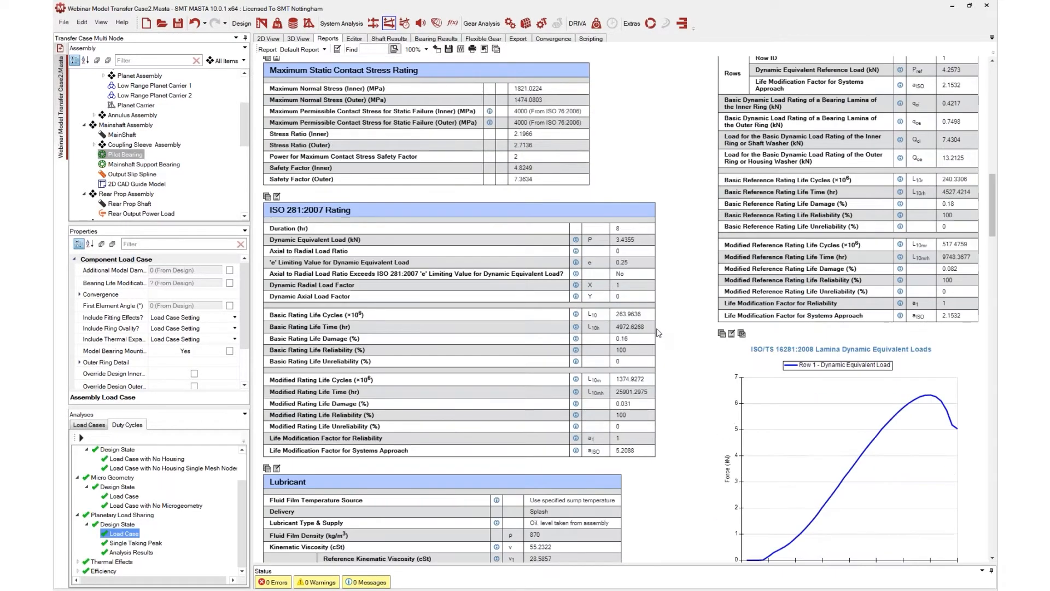
{"action": "scroll", "coordinate": [661, 332], "scroll_direction": "down", "scroll_amount": 2}
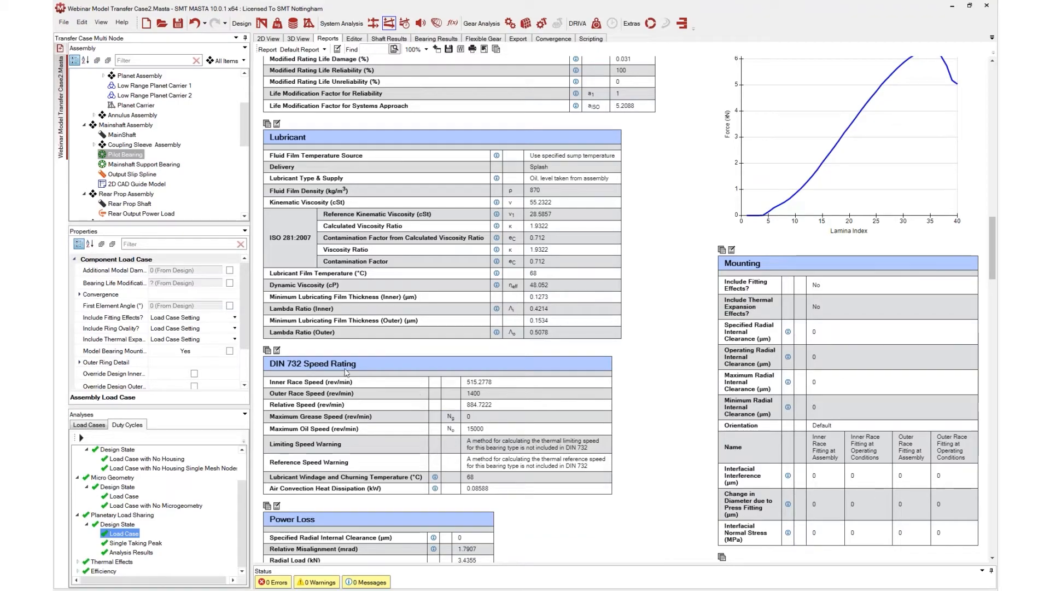
{"action": "left_click_drag", "start_coordinate": [337, 363], "coordinate": [366, 363]}
{"action": "left_click", "coordinate": [366, 362]}
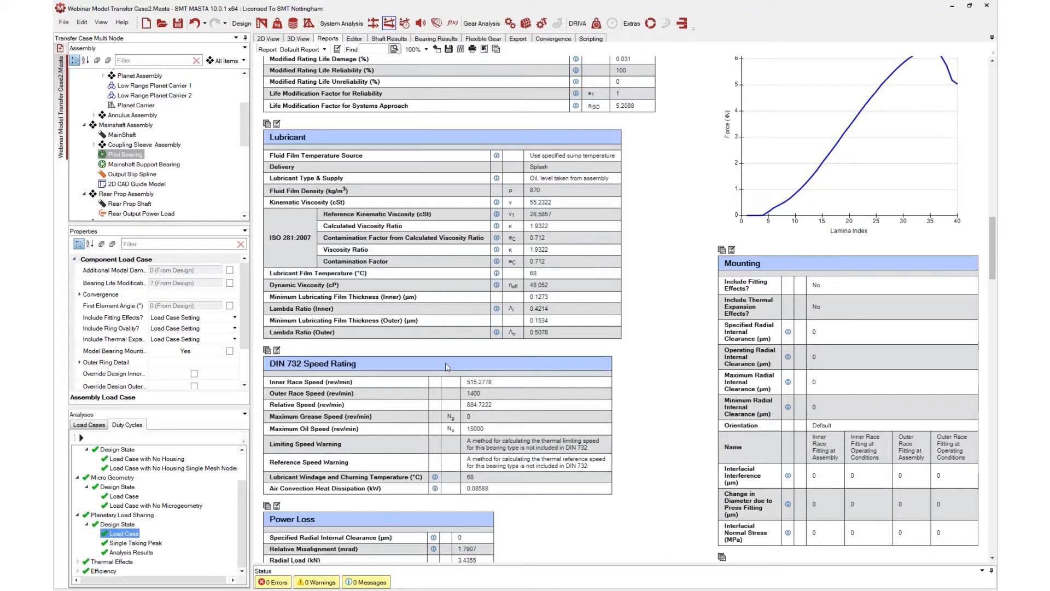
Scroll through the Pilot Bearing report's stress charts, element details, contact stress maps and stiffness tables
{"action": "scroll", "coordinate": [491, 352], "scroll_direction": "up", "scroll_amount": 7}
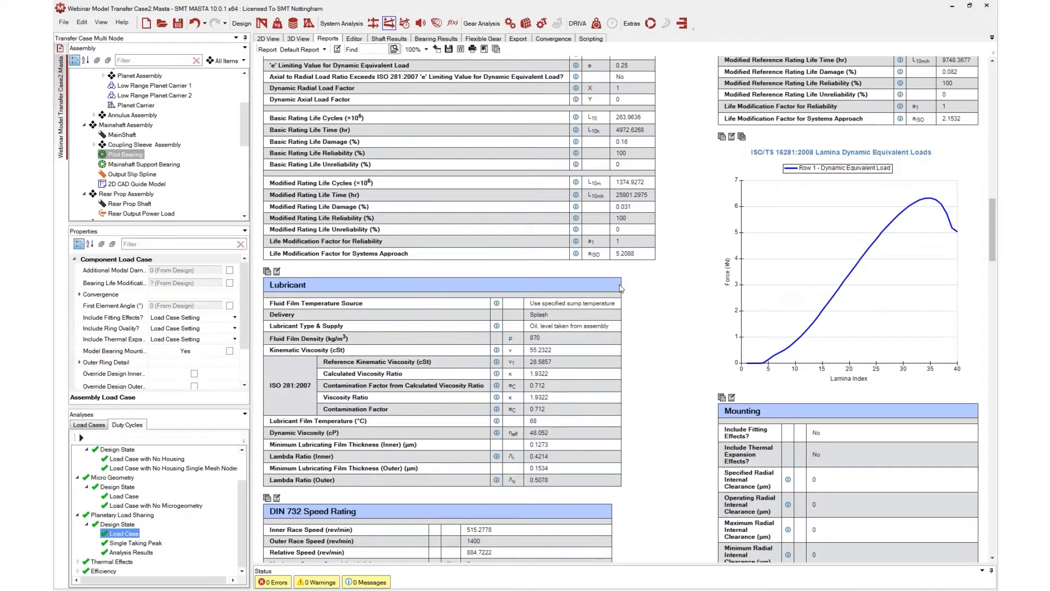
{"action": "scroll", "coordinate": [670, 317], "scroll_direction": "up", "scroll_amount": 3}
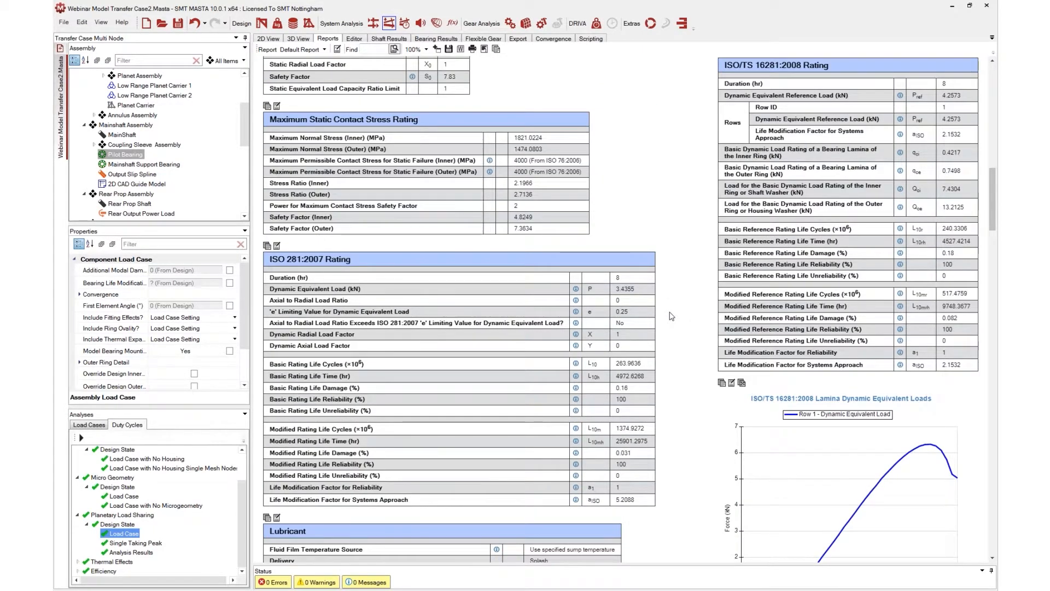
{"action": "scroll", "coordinate": [668, 322], "scroll_direction": "down", "scroll_amount": 7}
{"action": "scroll", "coordinate": [667, 328], "scroll_direction": "down", "scroll_amount": 12}
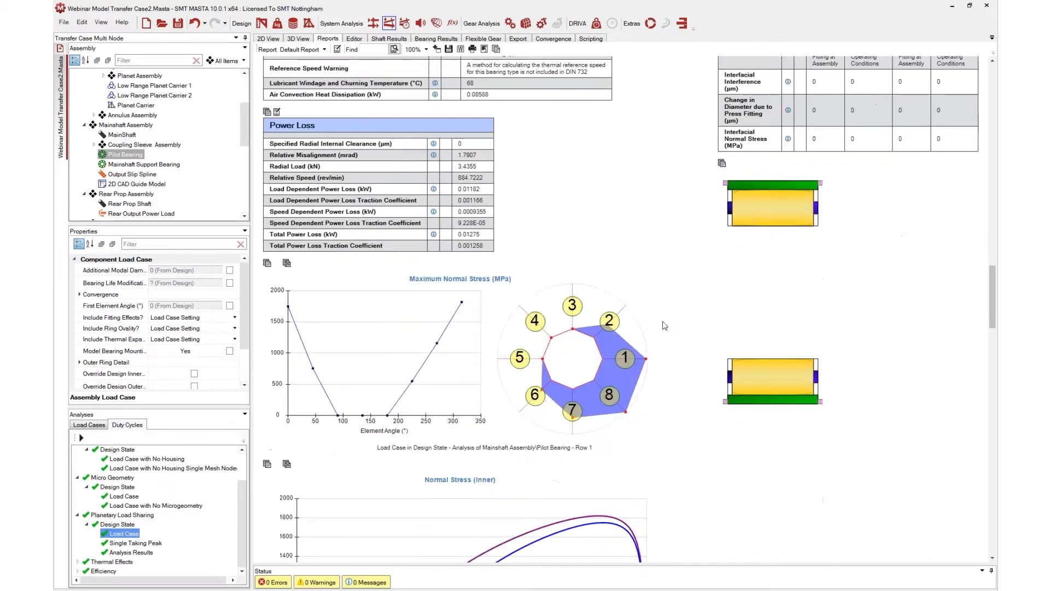
{"action": "scroll", "coordinate": [668, 324], "scroll_direction": "down", "scroll_amount": 2}
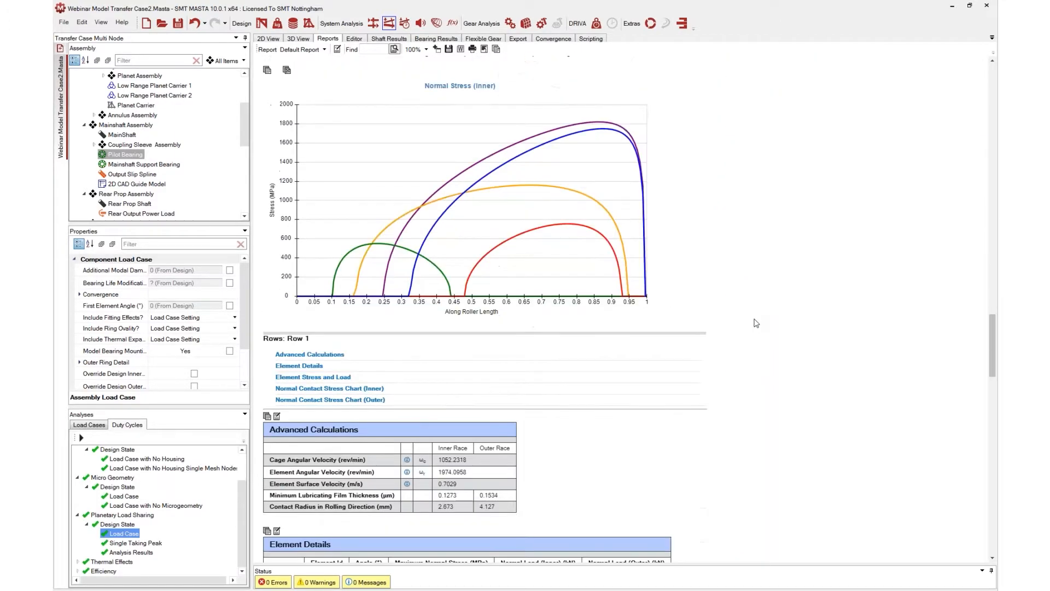
{"action": "scroll", "coordinate": [759, 324], "scroll_direction": "down", "scroll_amount": 8}
{"action": "scroll", "coordinate": [759, 329], "scroll_direction": "up", "scroll_amount": 3}
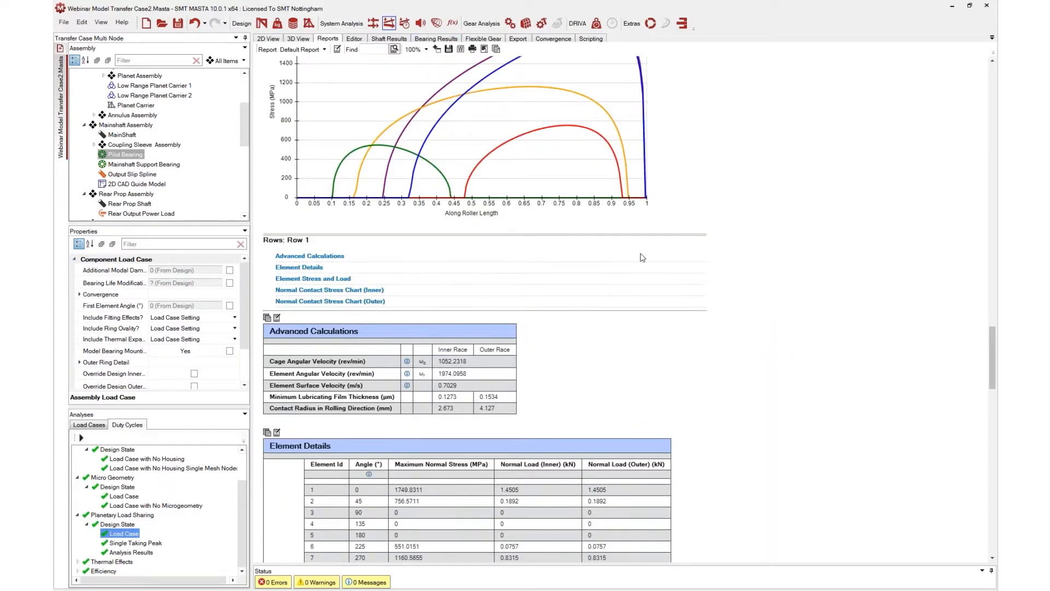
{"action": "scroll", "coordinate": [821, 338], "scroll_direction": "up", "scroll_amount": 2}
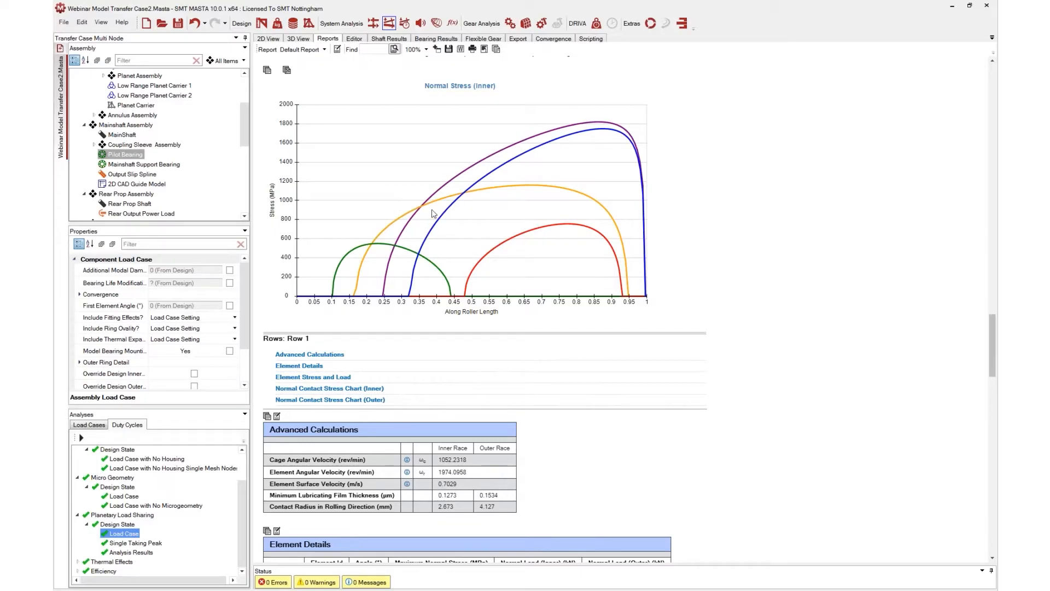
{"action": "scroll", "coordinate": [669, 337], "scroll_direction": "down", "scroll_amount": 3}
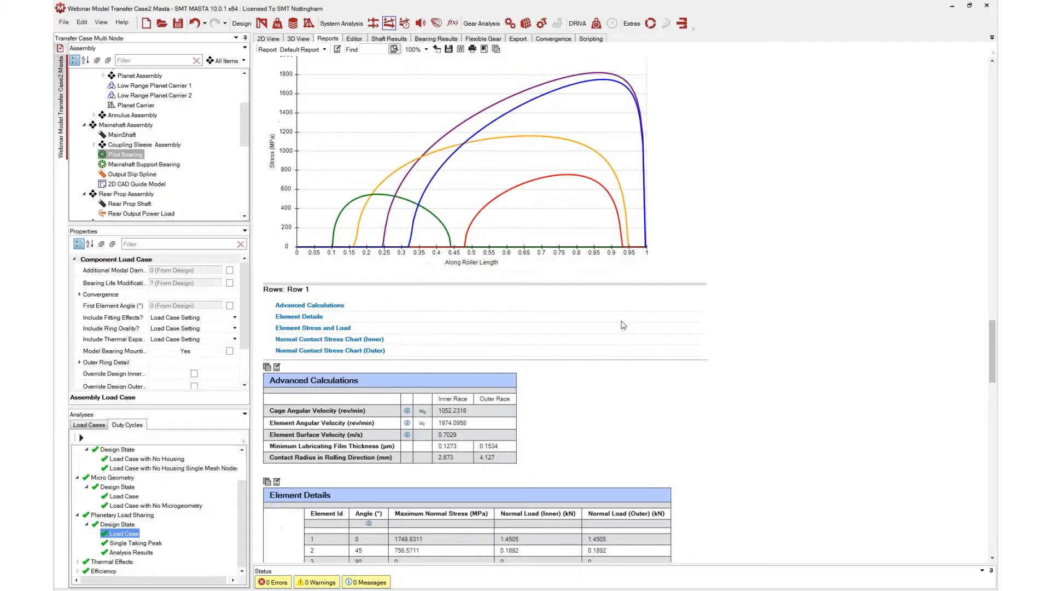
{"action": "scroll", "coordinate": [669, 337], "scroll_direction": "down", "scroll_amount": 12}
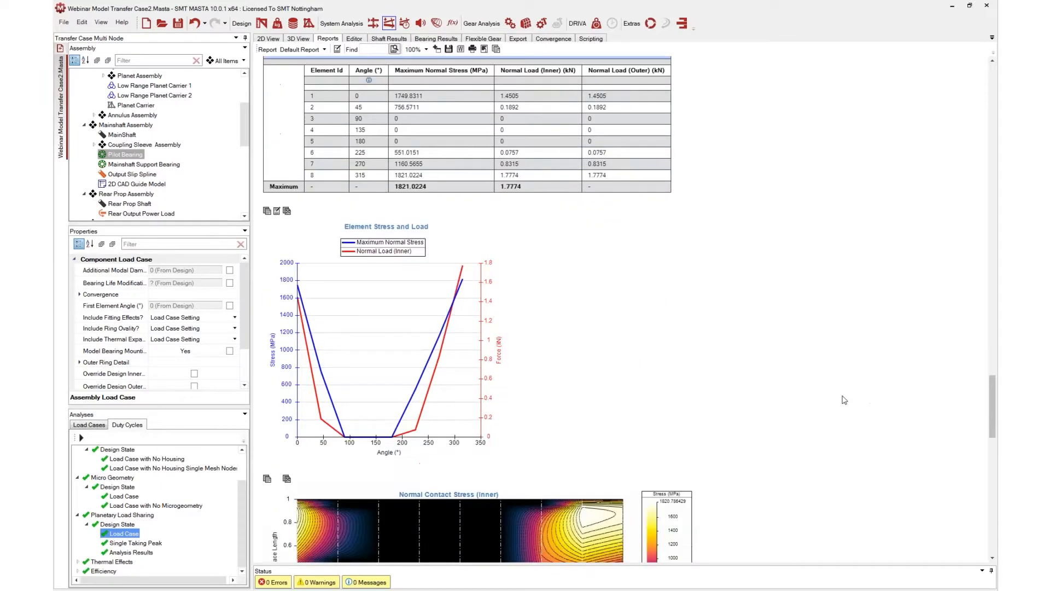
{"action": "scroll", "coordinate": [842, 401], "scroll_direction": "down", "scroll_amount": 2}
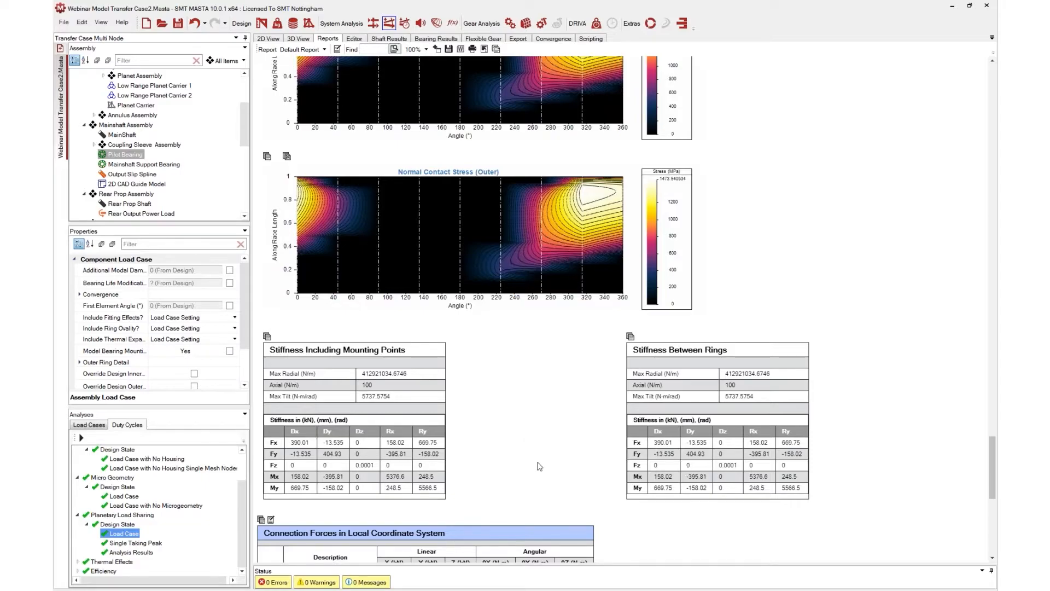
{"action": "scroll", "coordinate": [540, 466], "scroll_direction": "up", "scroll_amount": 10}
{"action": "scroll", "coordinate": [552, 462], "scroll_direction": "up", "scroll_amount": 15}
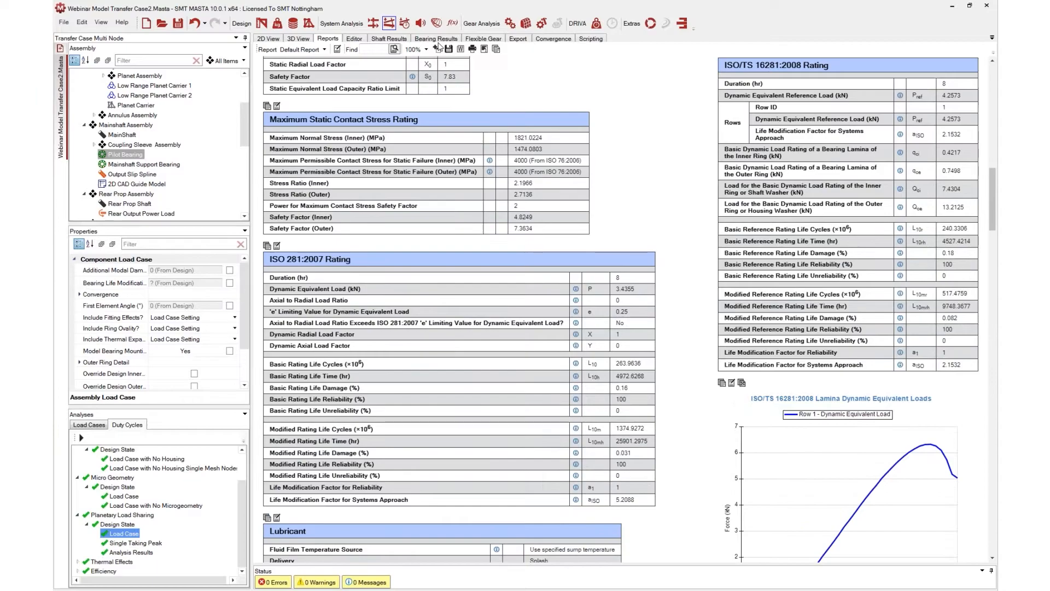
Open the Pilot Bearing's bearing results and plot the element detail Normal Stress (Inner)
{"action": "left_click", "coordinate": [437, 39]}
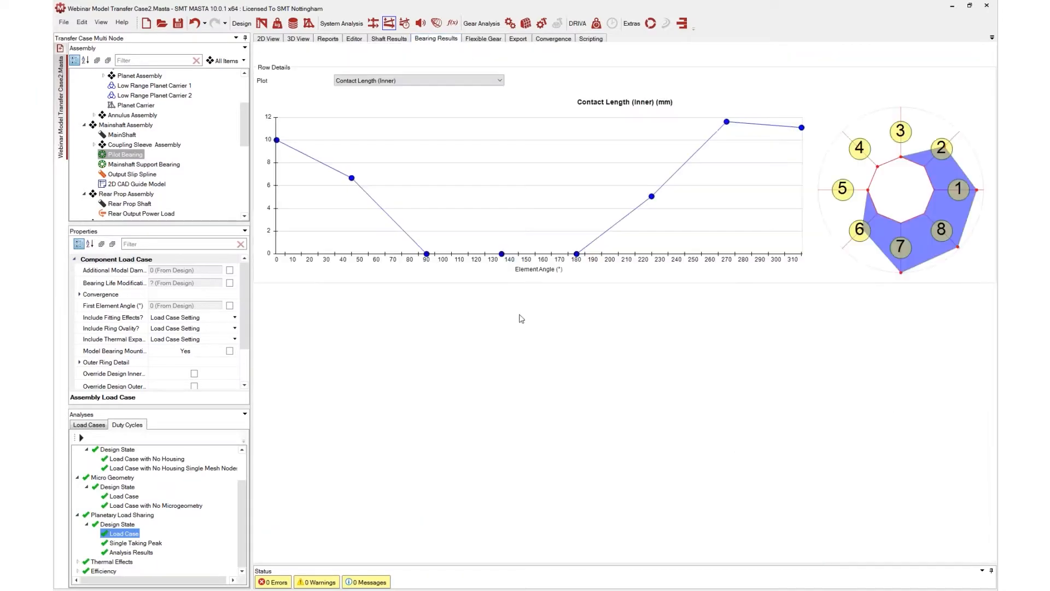
{"action": "left_click", "coordinate": [487, 302]}
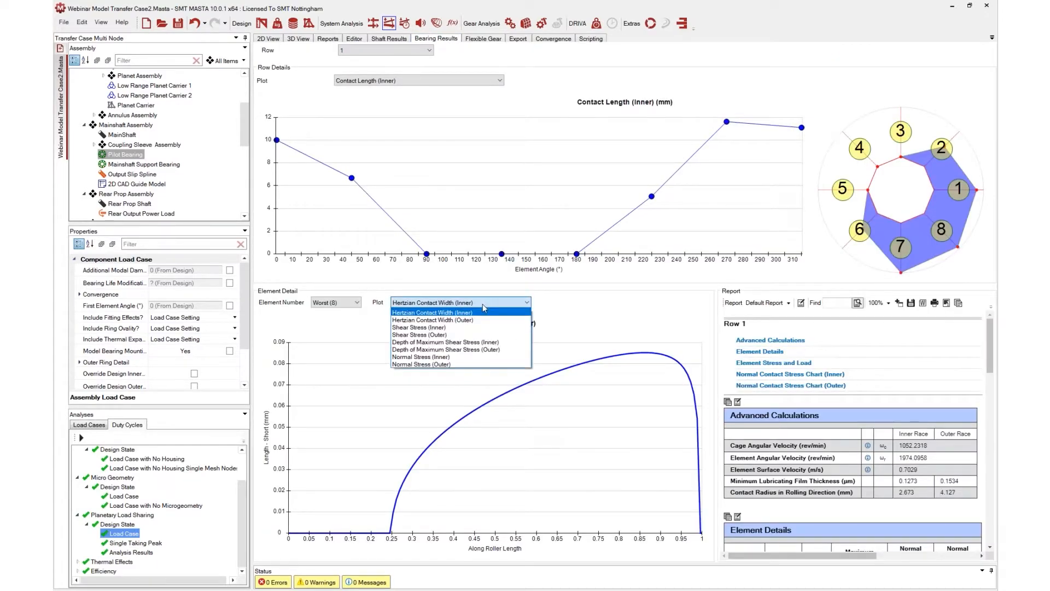
{"action": "left_click", "coordinate": [470, 358]}
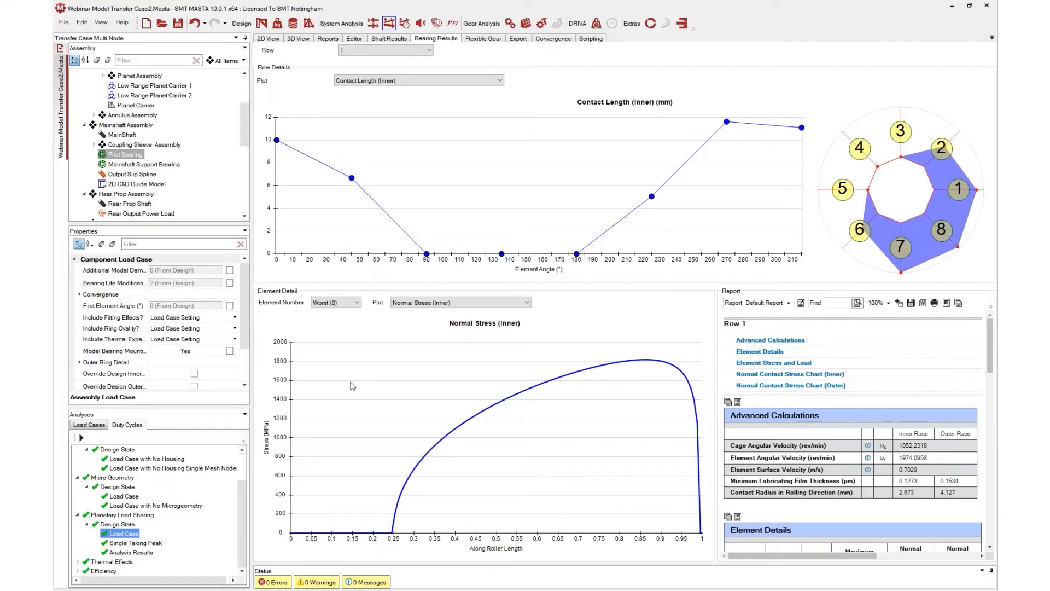
Open the Load Case editor for the Design State Load Case and show its Bearing Inputs
{"action": "left_click", "coordinate": [471, 81]}
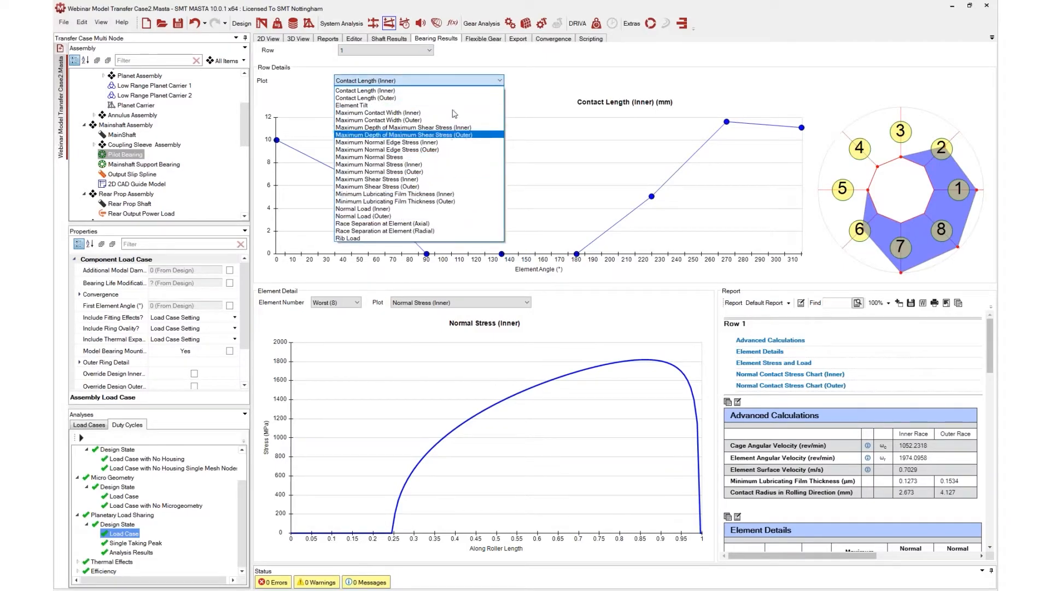
{"action": "left_click", "coordinate": [473, 81]}
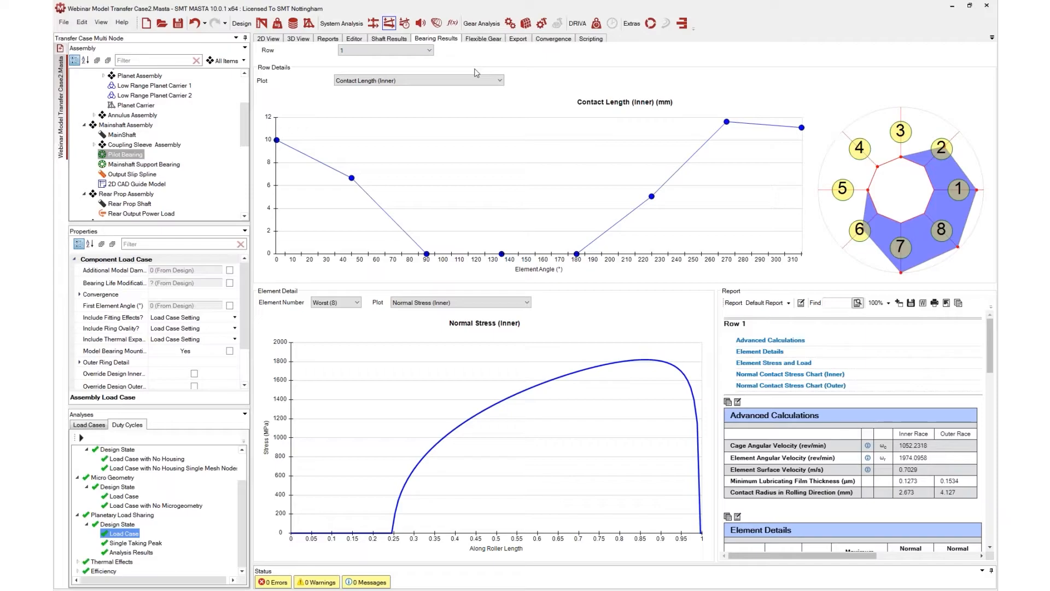
{"action": "left_click", "coordinate": [278, 25]}
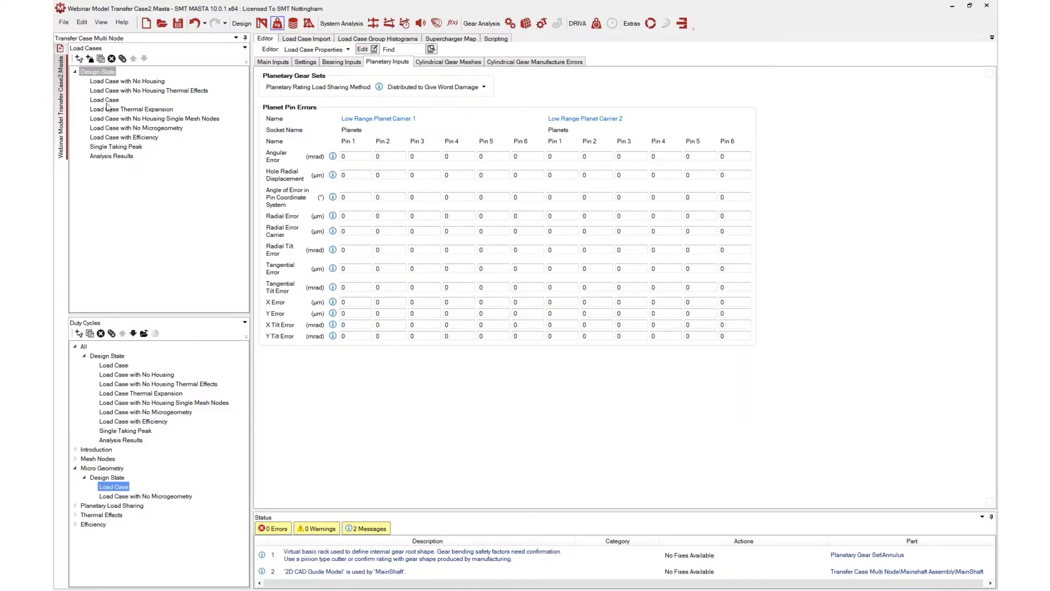
{"action": "left_click", "coordinate": [107, 100]}
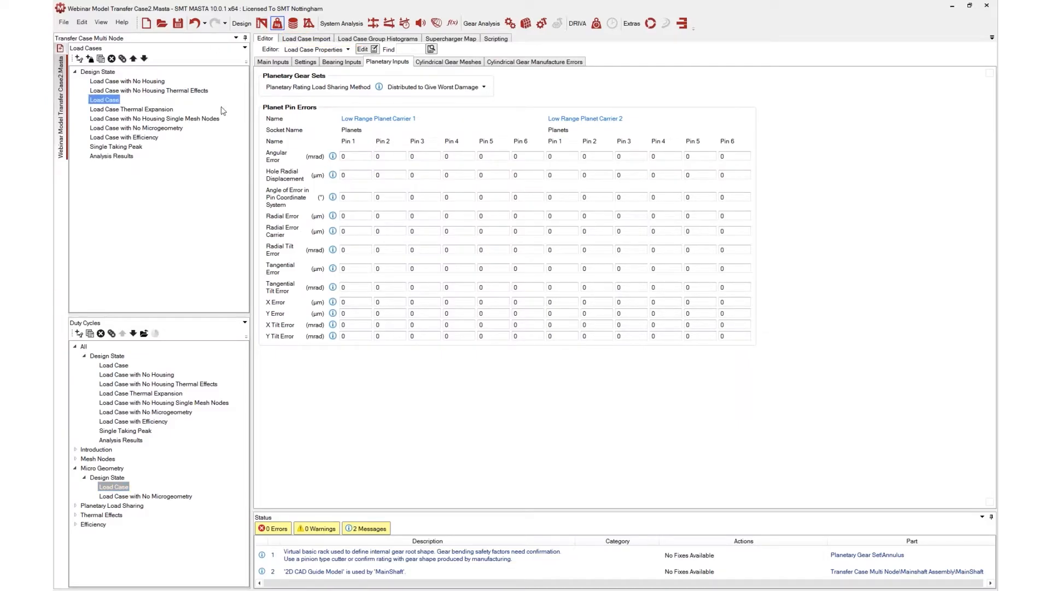
{"action": "left_click", "coordinate": [354, 62]}
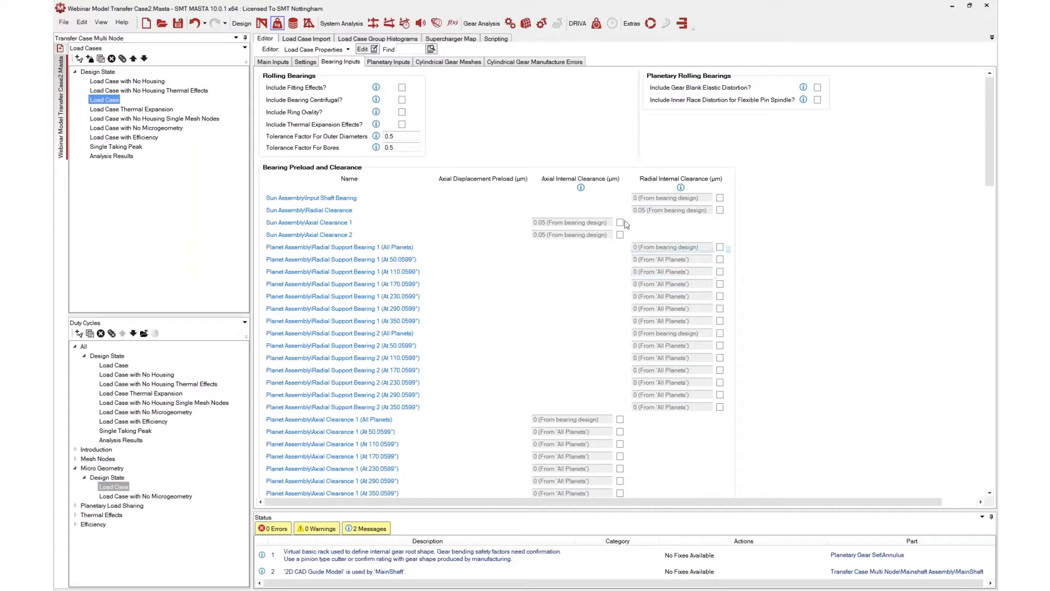
Scroll through the bearing preload and clearance, mounting error and bearing temperature tables
{"action": "scroll", "coordinate": [583, 351], "scroll_direction": "down", "scroll_amount": 1}
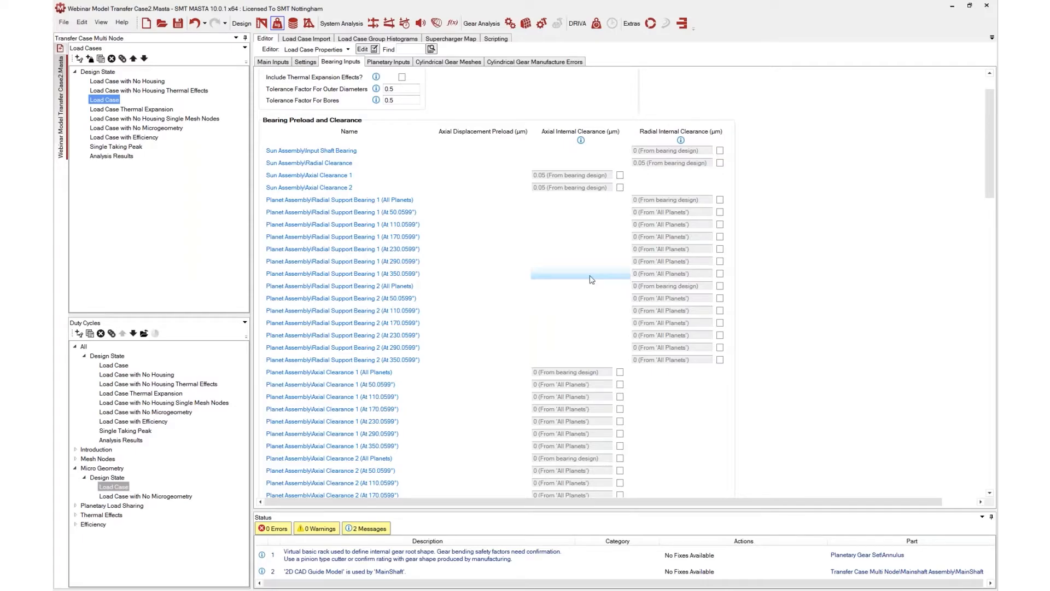
{"action": "scroll", "coordinate": [591, 271], "scroll_direction": "down", "scroll_amount": 4}
{"action": "scroll", "coordinate": [786, 264], "scroll_direction": "down", "scroll_amount": 12}
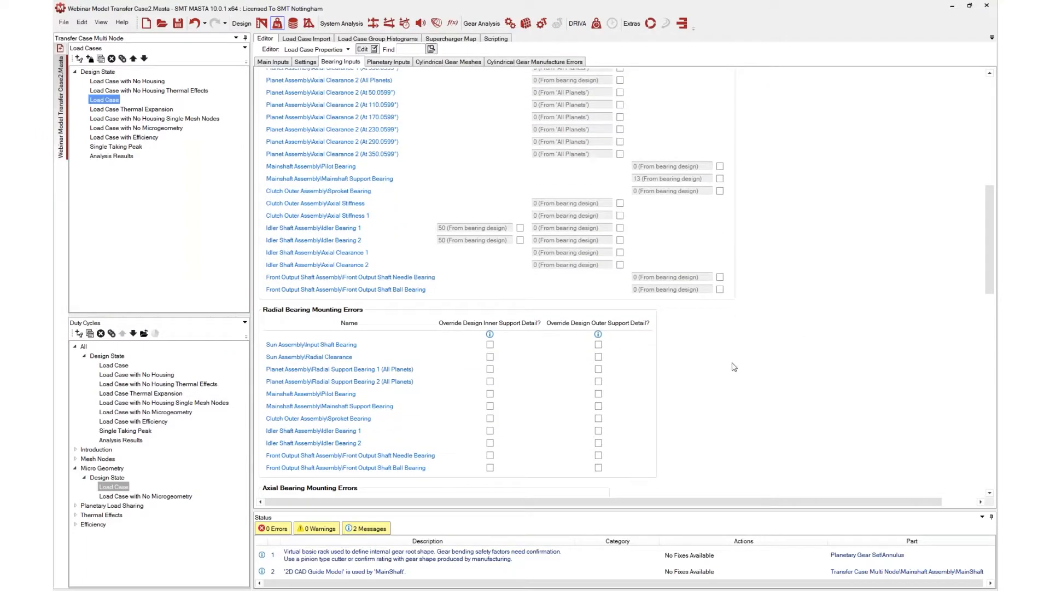
{"action": "scroll", "coordinate": [730, 364], "scroll_direction": "down", "scroll_amount": 4}
{"action": "scroll", "coordinate": [856, 315], "scroll_direction": "down", "scroll_amount": 11}
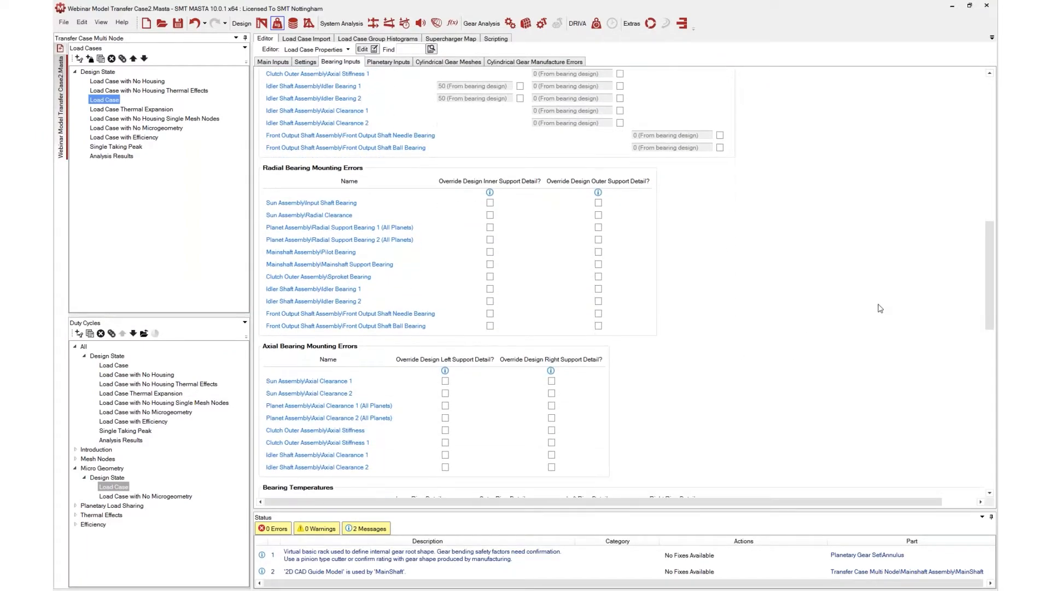
{"action": "mouse_move", "coordinate": [855, 308]}
{"action": "scroll", "coordinate": [853, 309], "scroll_direction": "down", "scroll_amount": 14}
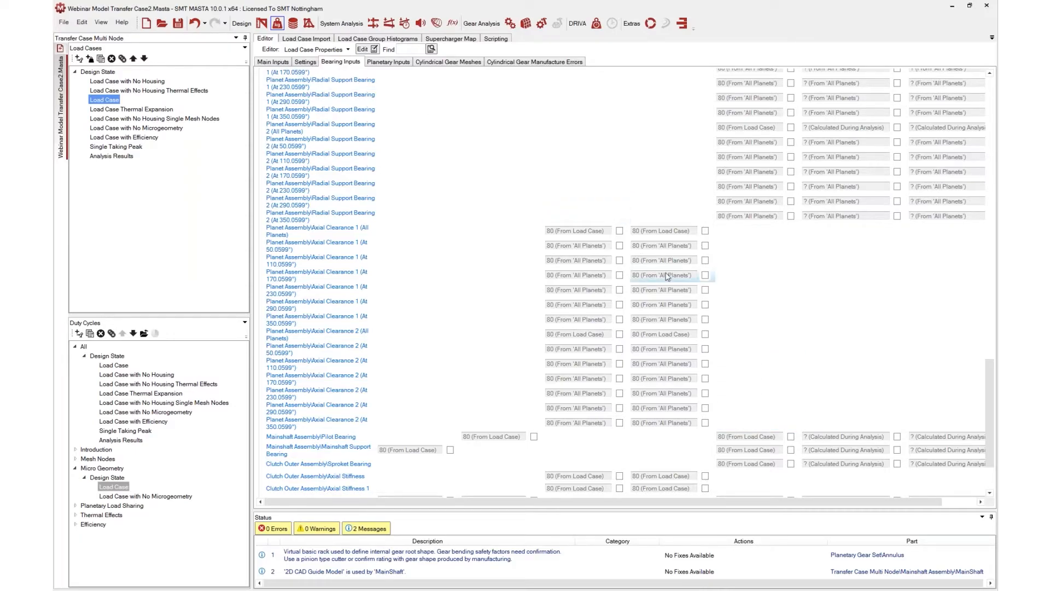
{"action": "scroll", "coordinate": [667, 277], "scroll_direction": "down", "scroll_amount": 1}
{"action": "scroll", "coordinate": [644, 259], "scroll_direction": "up", "scroll_amount": 20}
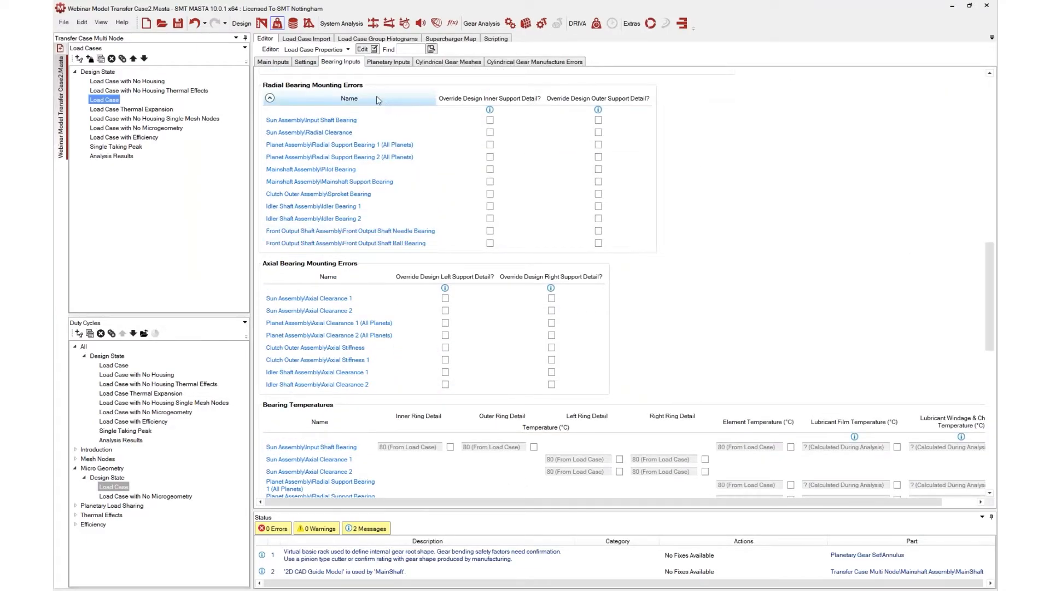
Return to the design and inspect the Pilot Bearing's outer mounting options for axial and radial mounting
{"action": "left_click", "coordinate": [390, 24]}
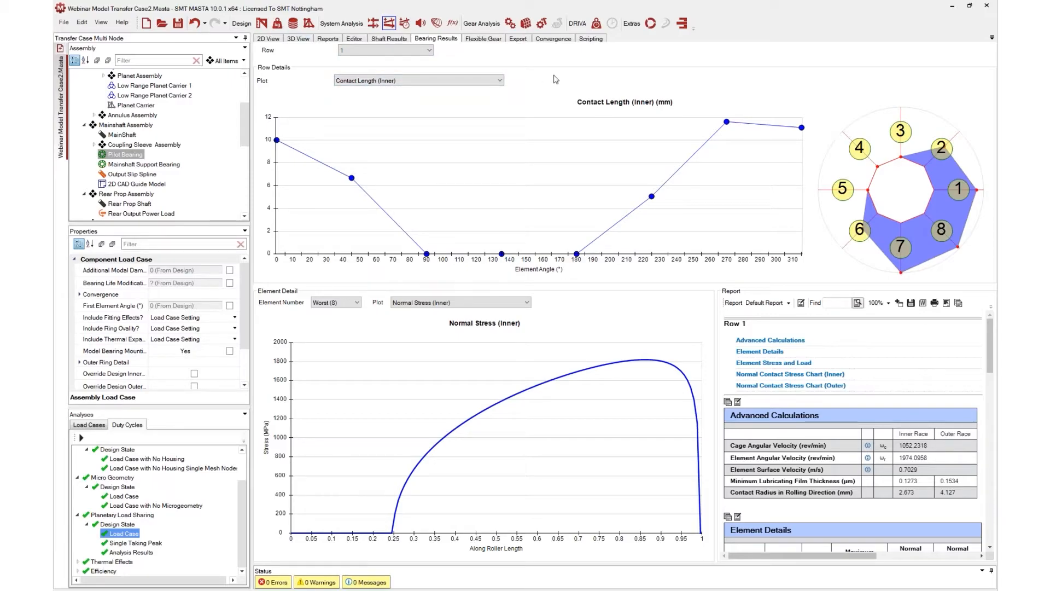
{"action": "left_click", "coordinate": [262, 25]}
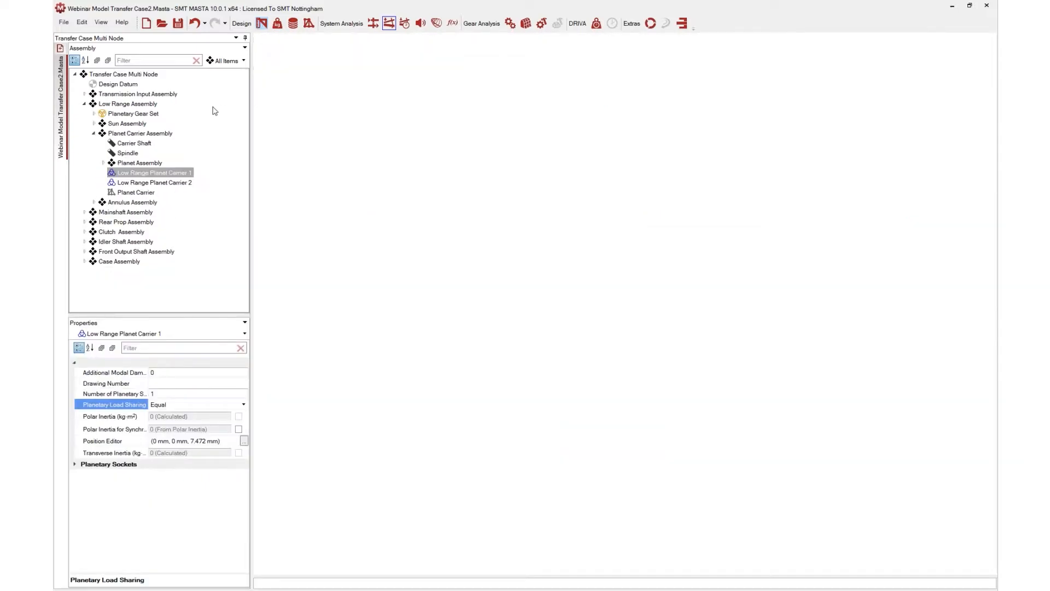
{"action": "scroll", "coordinate": [100, 563], "scroll_direction": "down", "scroll_amount": 1}
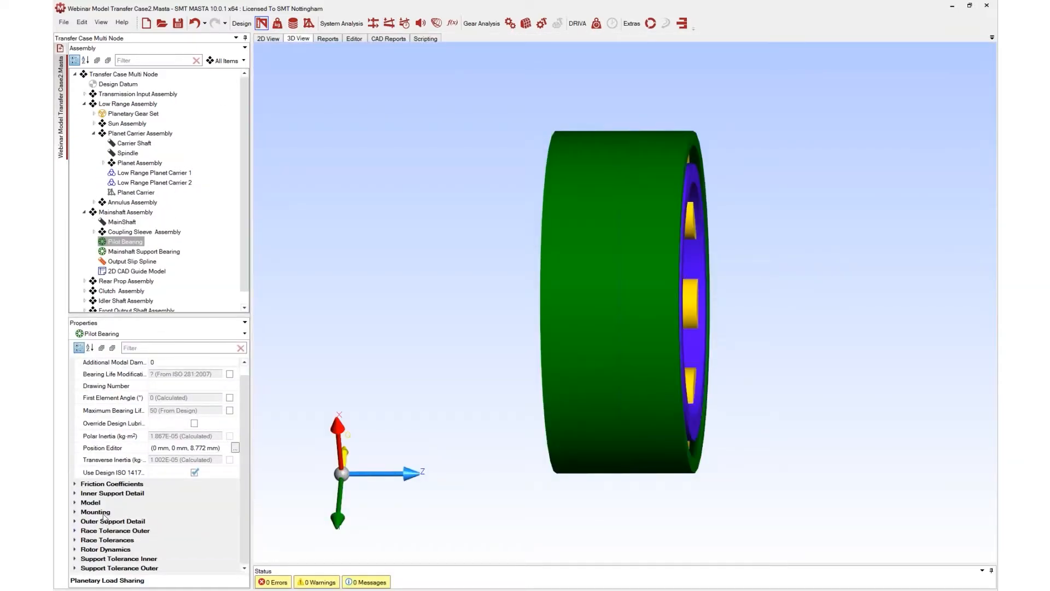
{"action": "left_click", "coordinate": [101, 514]}
{"action": "scroll", "coordinate": [103, 512], "scroll_direction": "down", "scroll_amount": 3}
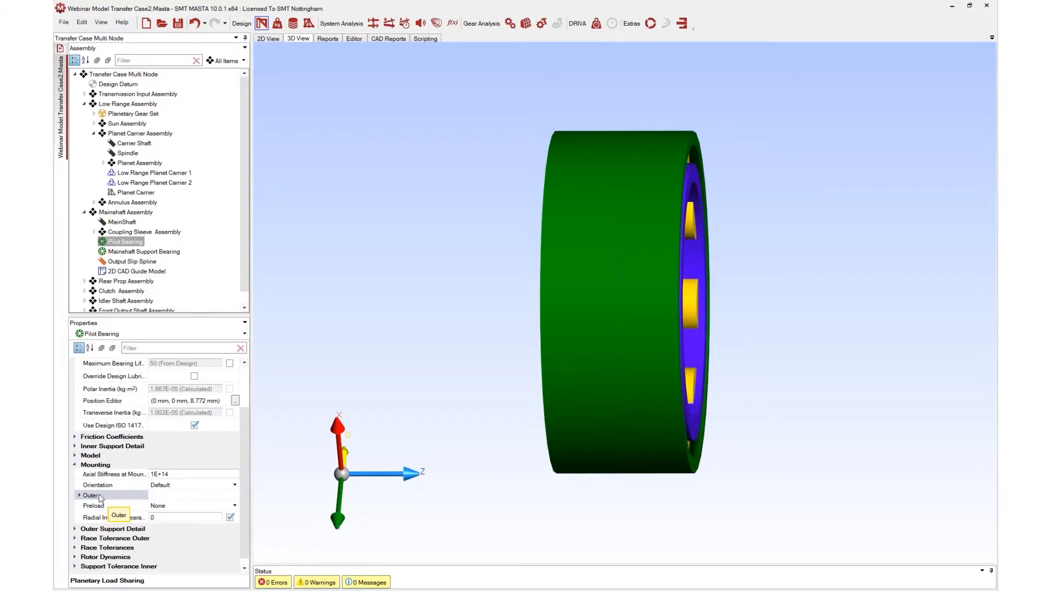
{"action": "double_click", "coordinate": [104, 495]}
{"action": "scroll", "coordinate": [106, 498], "scroll_direction": "down", "scroll_amount": 2}
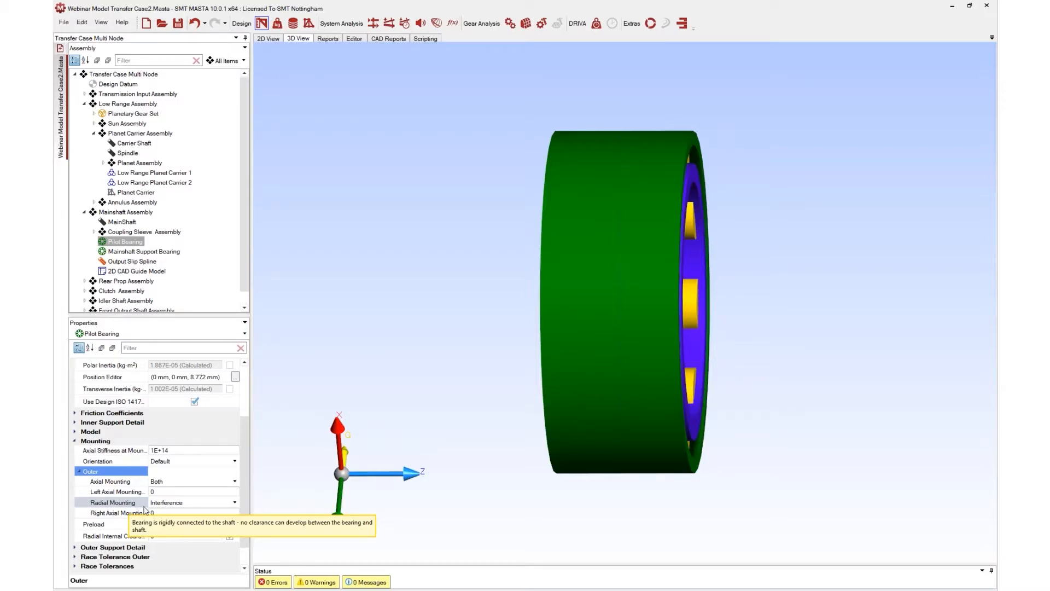
{"action": "left_click", "coordinate": [176, 481]}
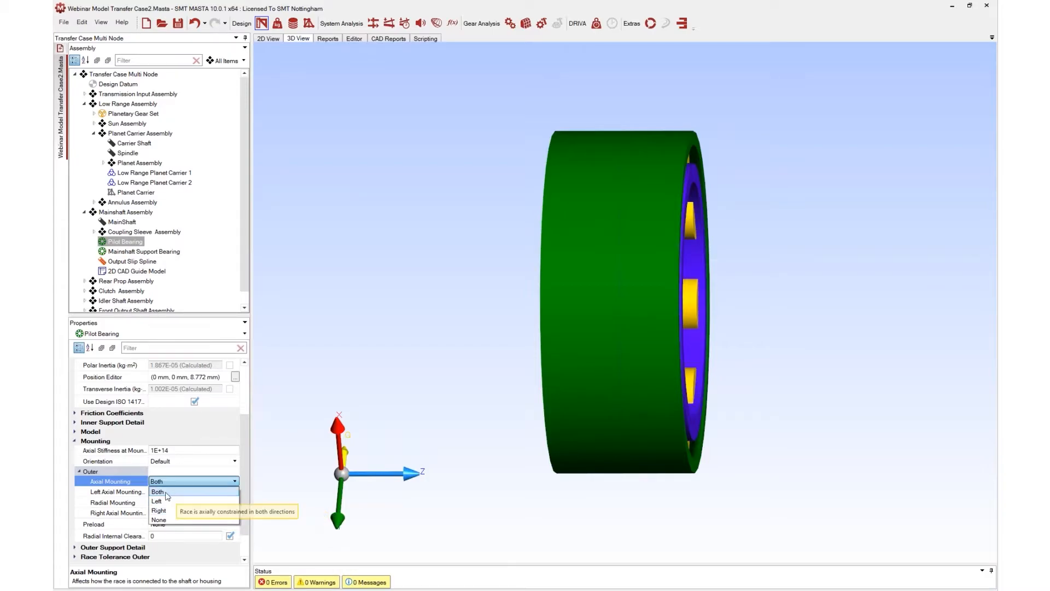
{"action": "left_click", "coordinate": [126, 501]}
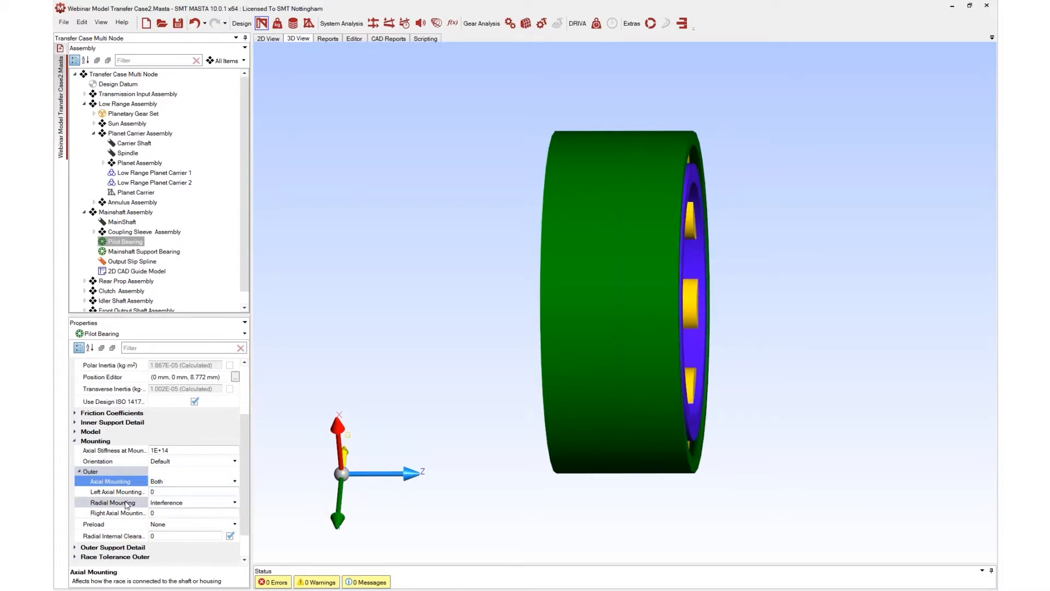
{"action": "left_click", "coordinate": [166, 502]}
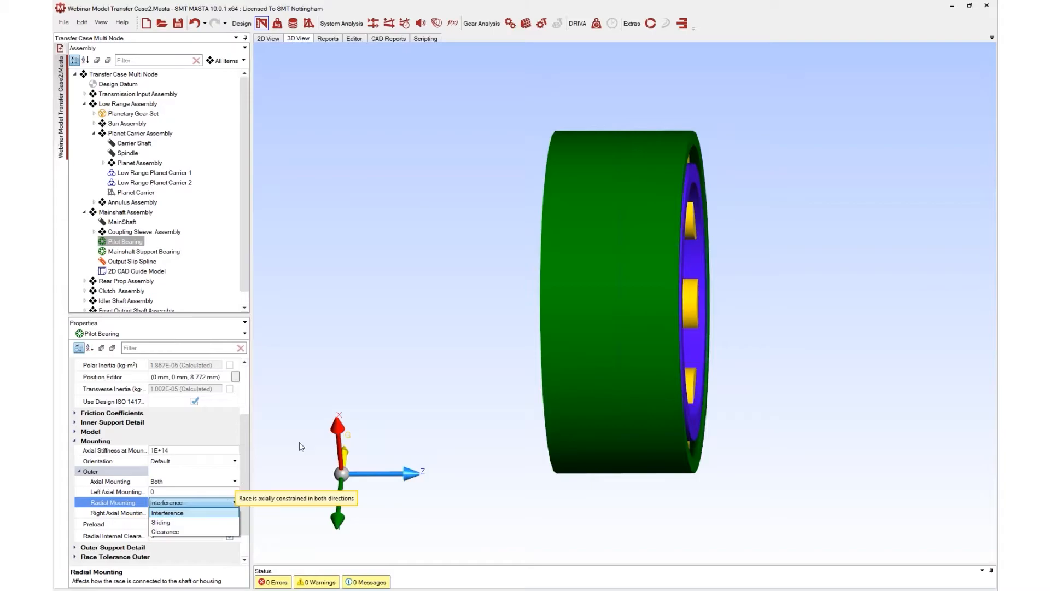
{"action": "left_click", "coordinate": [245, 494]}
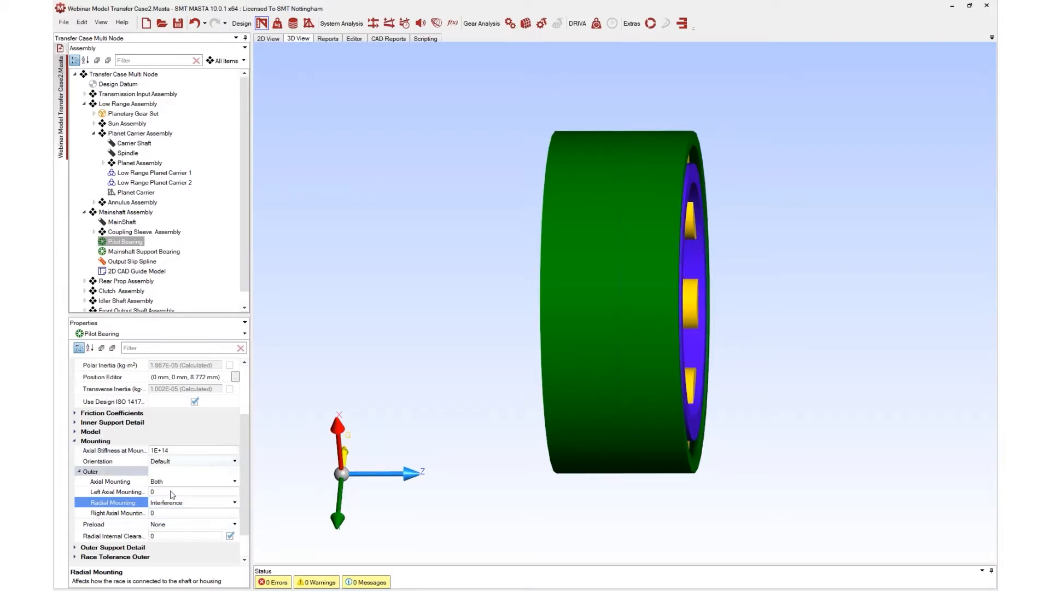
{"action": "scroll", "coordinate": [171, 494], "scroll_direction": "down", "scroll_amount": 1}
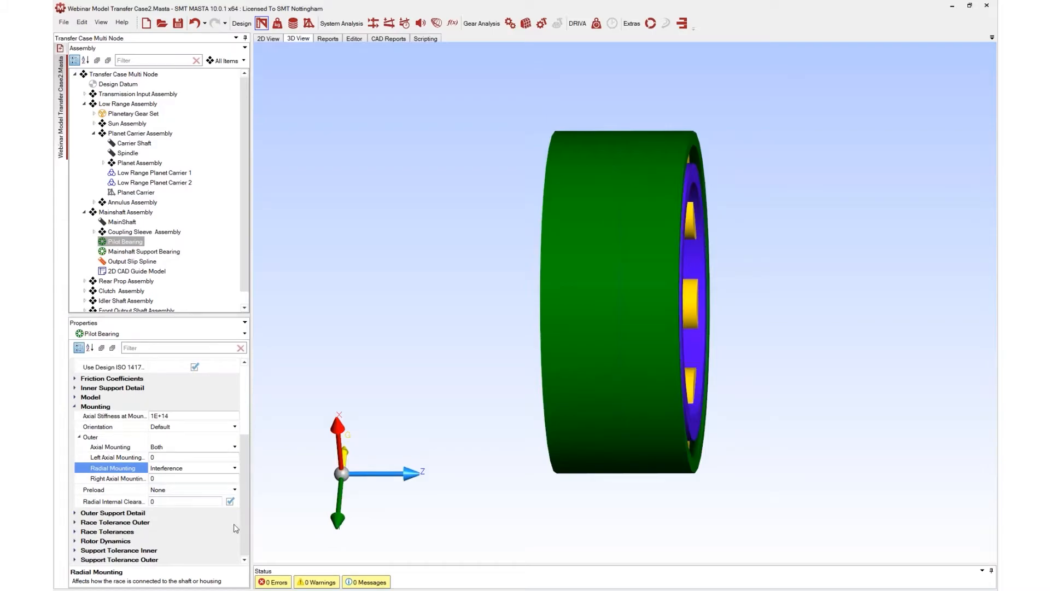
{"action": "scroll", "coordinate": [180, 489], "scroll_direction": "up", "scroll_amount": 1}
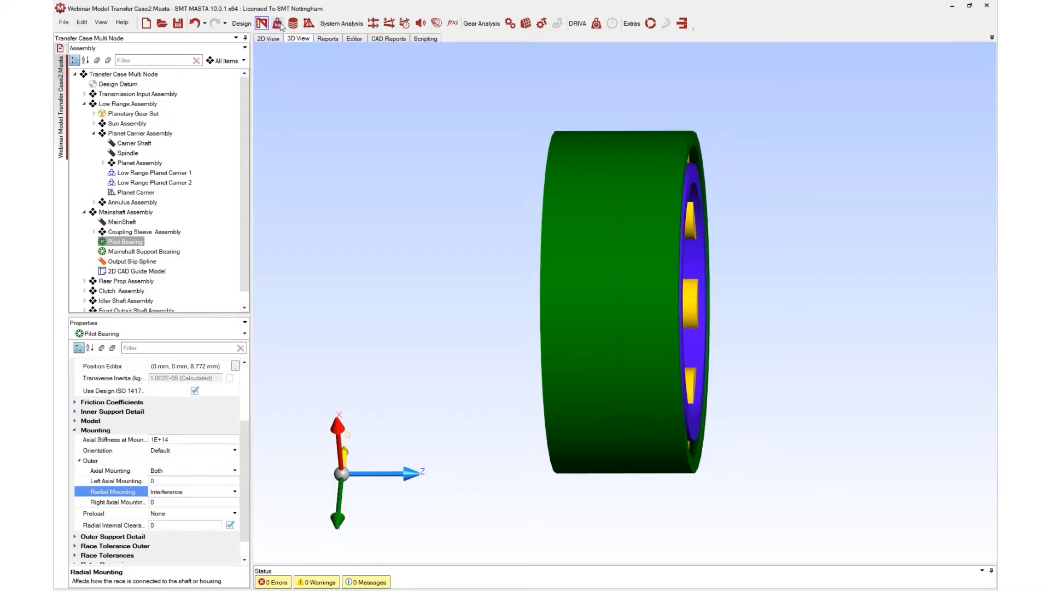
Review the Load Case Settings and expand the Thermal Effects duty cycle to select Load Case with No Housing
{"action": "left_click", "coordinate": [277, 24]}
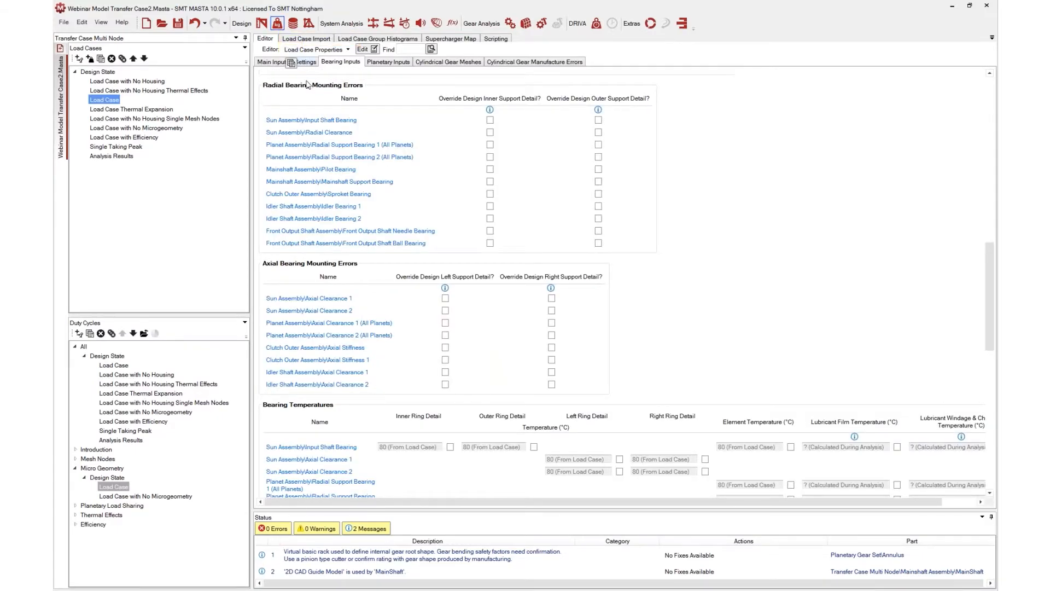
{"action": "left_click", "coordinate": [304, 62]}
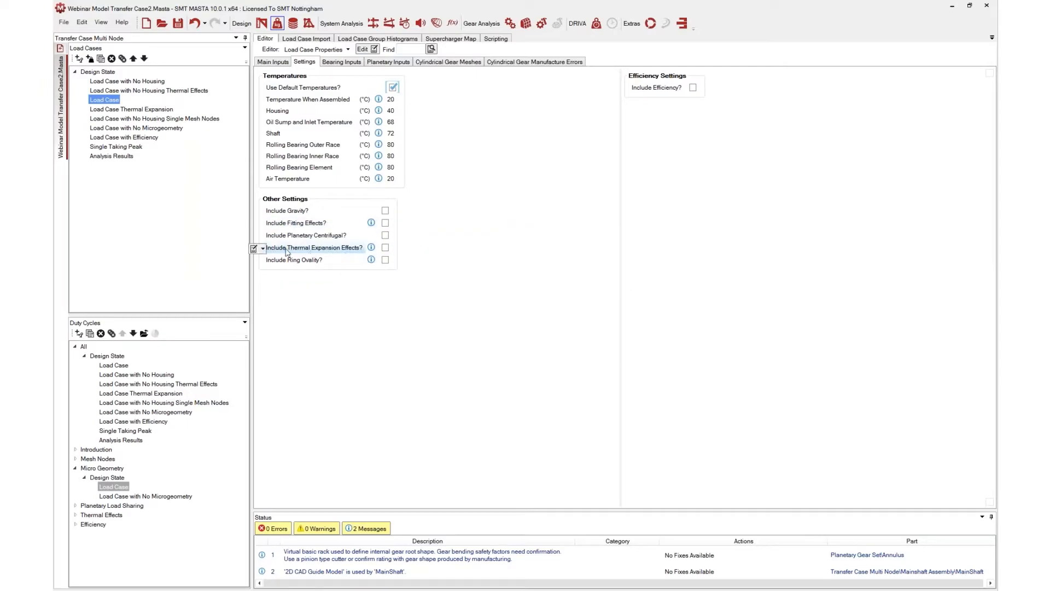
{"action": "mouse_move", "coordinate": [287, 252]}
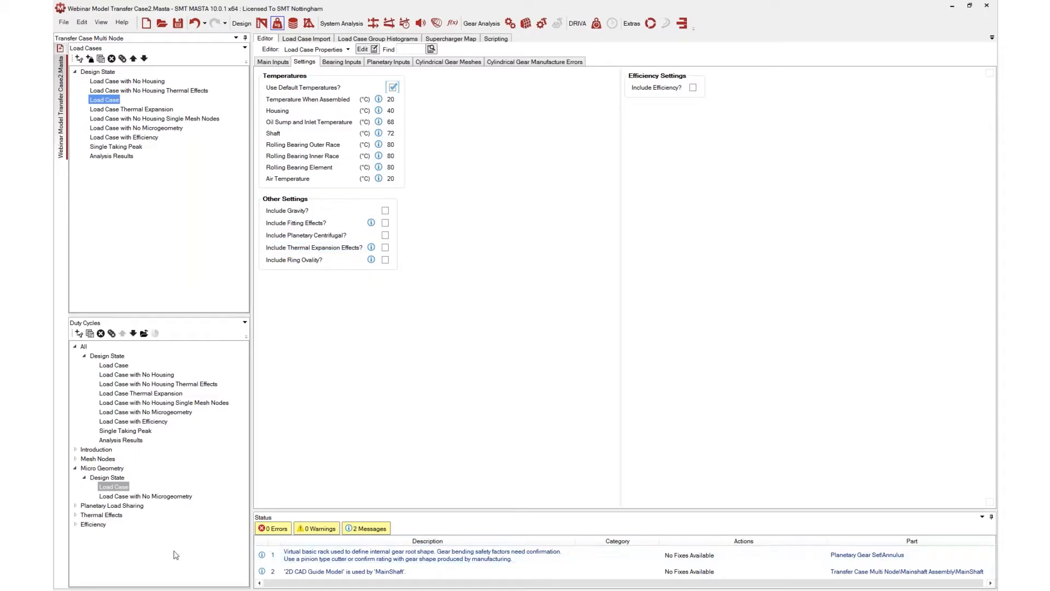
{"action": "left_click", "coordinate": [108, 517]}
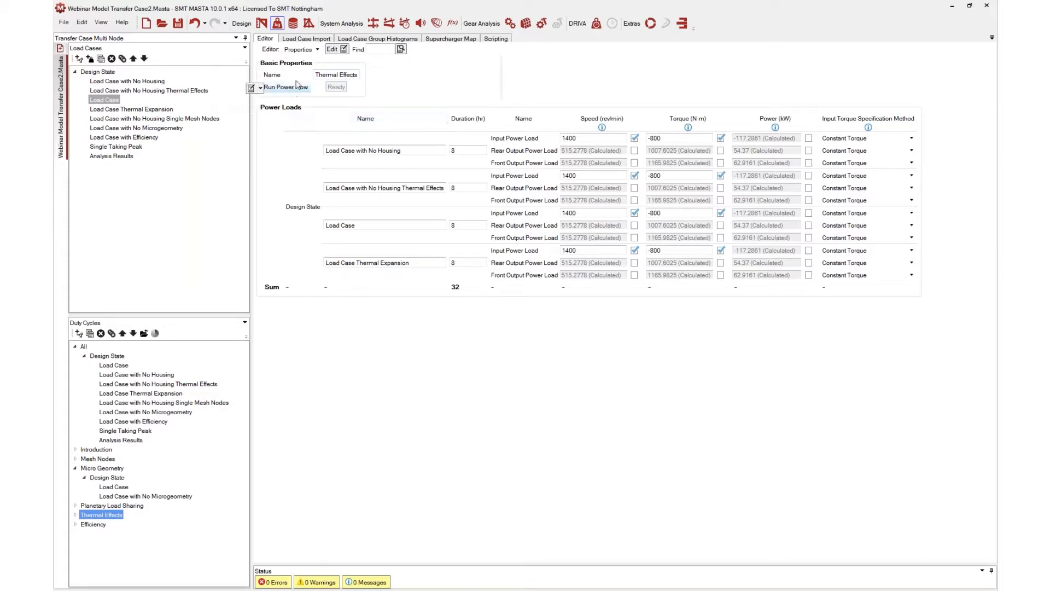
{"action": "left_click", "coordinate": [115, 487]}
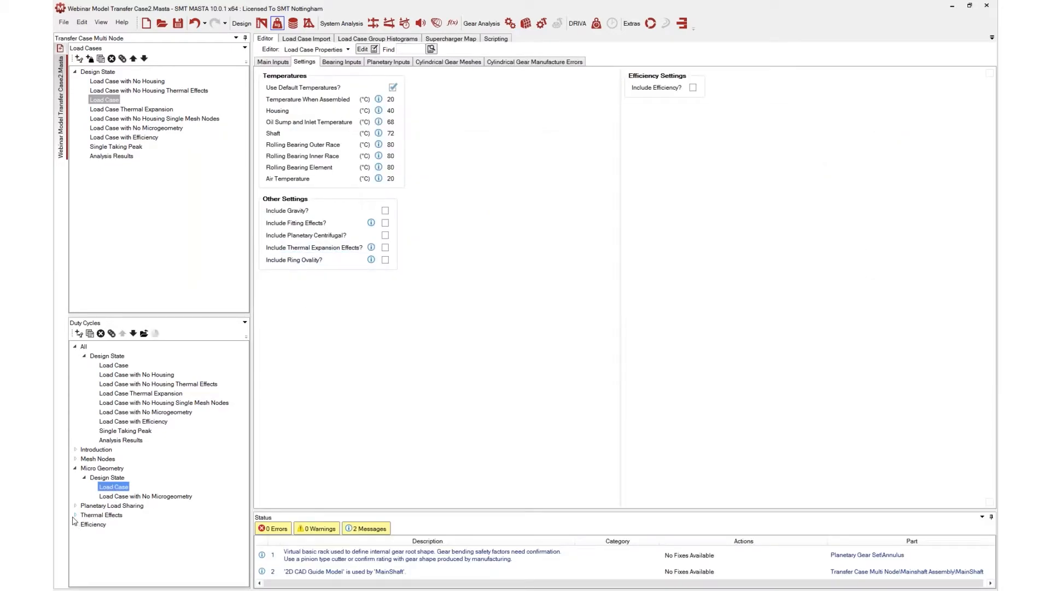
{"action": "double_click", "coordinate": [101, 515]}
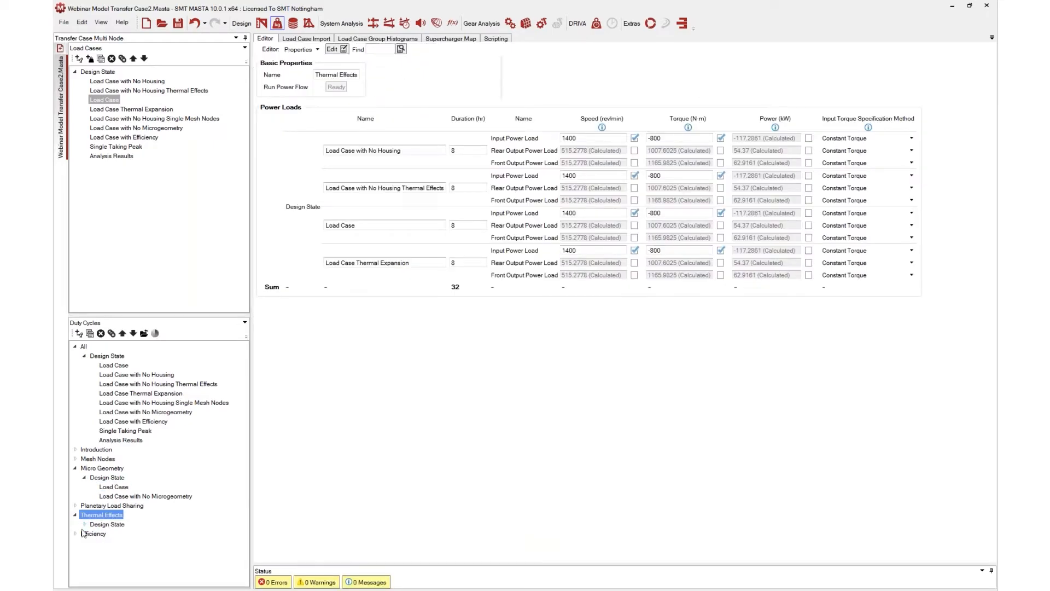
{"action": "left_click", "coordinate": [85, 524]}
{"action": "left_click", "coordinate": [114, 534]}
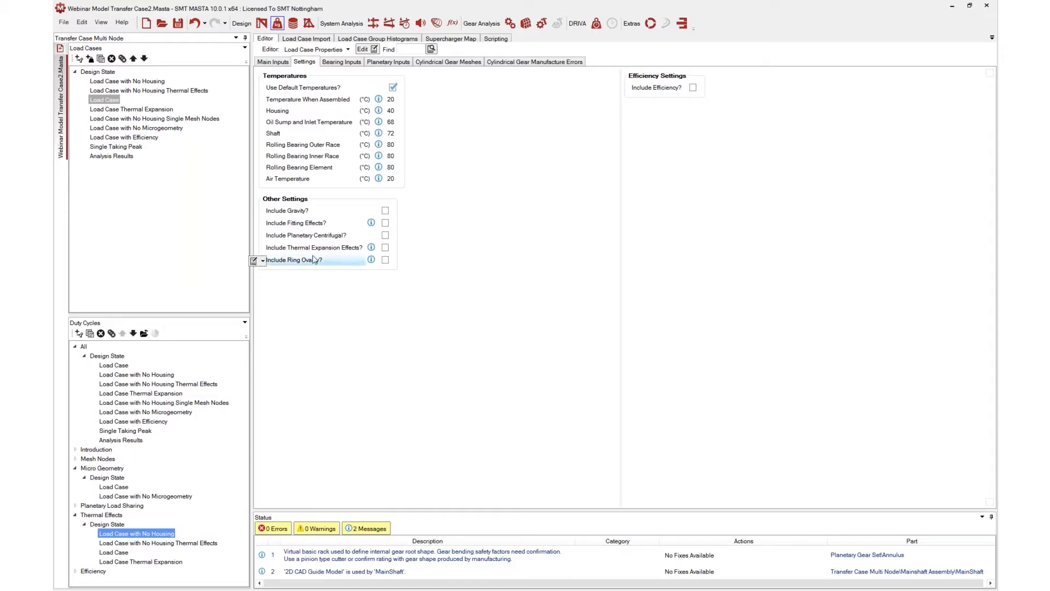
{"action": "mouse_move", "coordinate": [307, 254]}
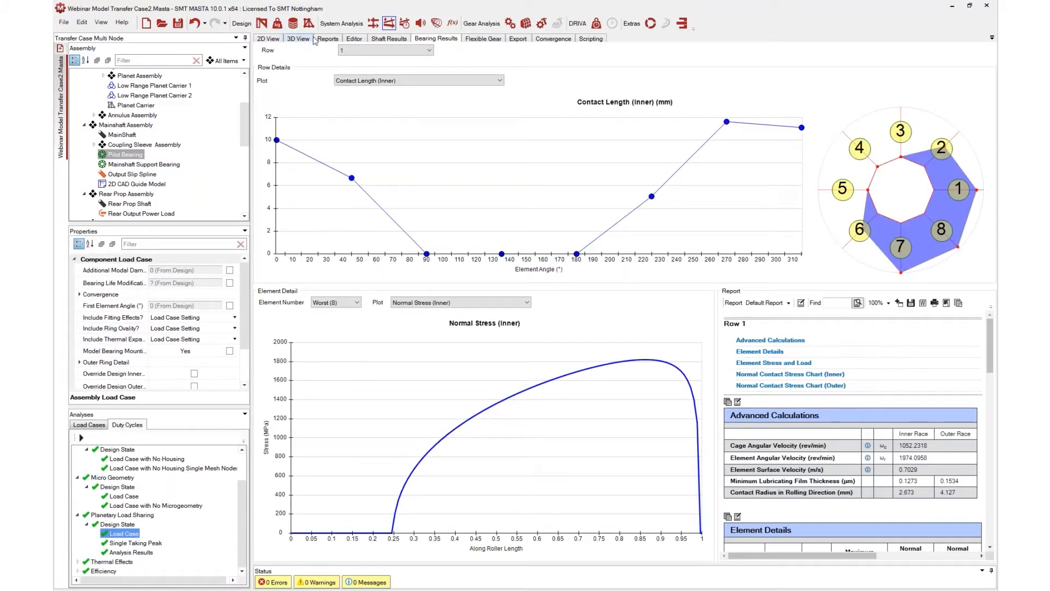
Open the Pilot Bearing report and switch it to the Thermal Effects Load Case with No Housing
{"action": "left_click", "coordinate": [330, 40]}
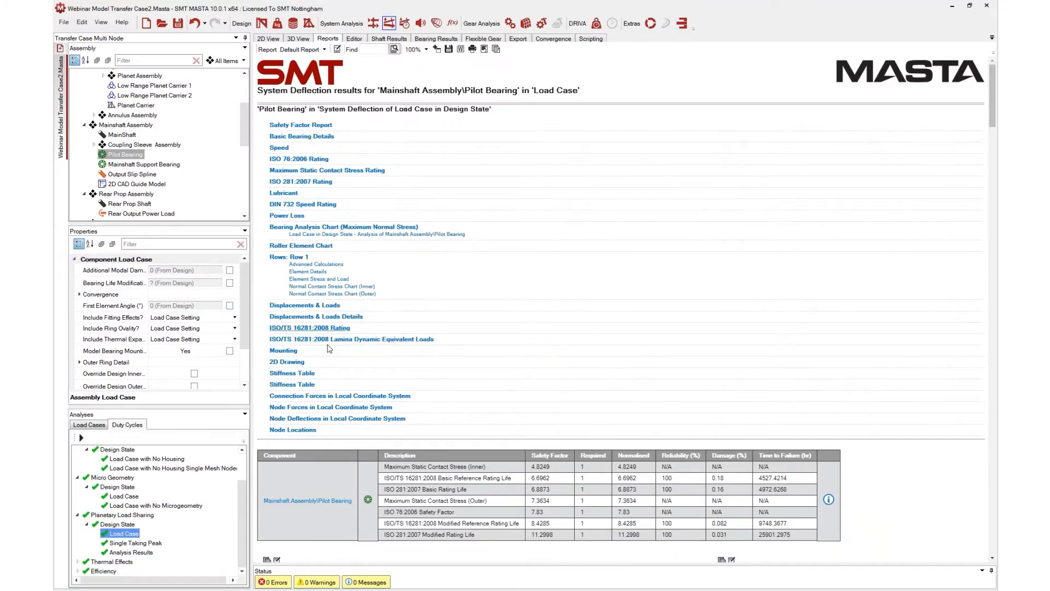
{"action": "scroll", "coordinate": [298, 331], "scroll_direction": "down", "scroll_amount": 1}
{"action": "left_click", "coordinate": [78, 562]}
{"action": "left_click", "coordinate": [87, 561]}
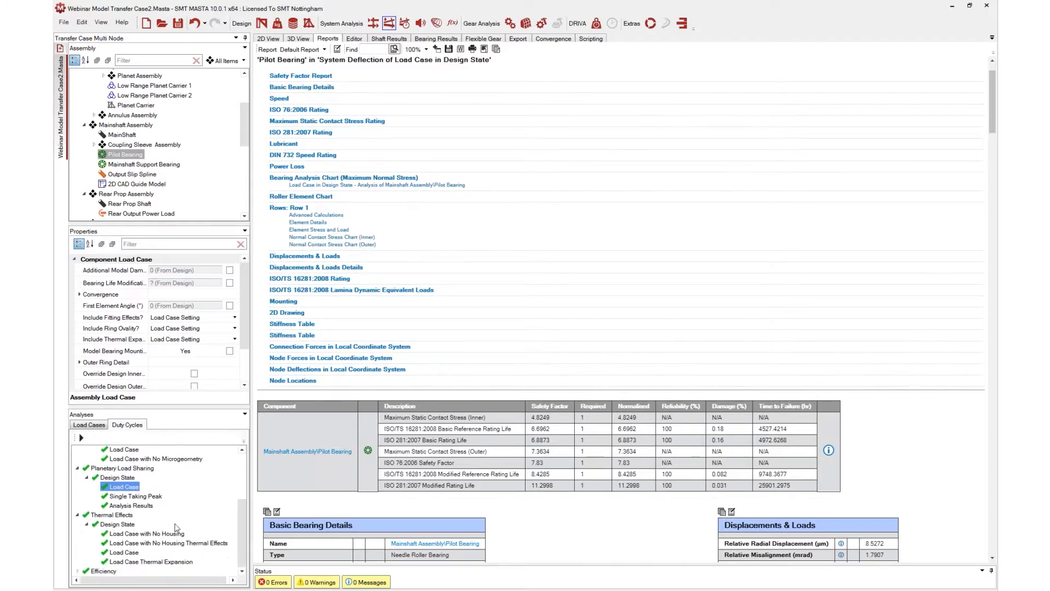
{"action": "left_click", "coordinate": [146, 534]}
Scroll the report, then switch it to Load Case with No Housing Thermal Effects for comparison
{"action": "scroll", "coordinate": [486, 345], "scroll_direction": "down", "scroll_amount": 8}
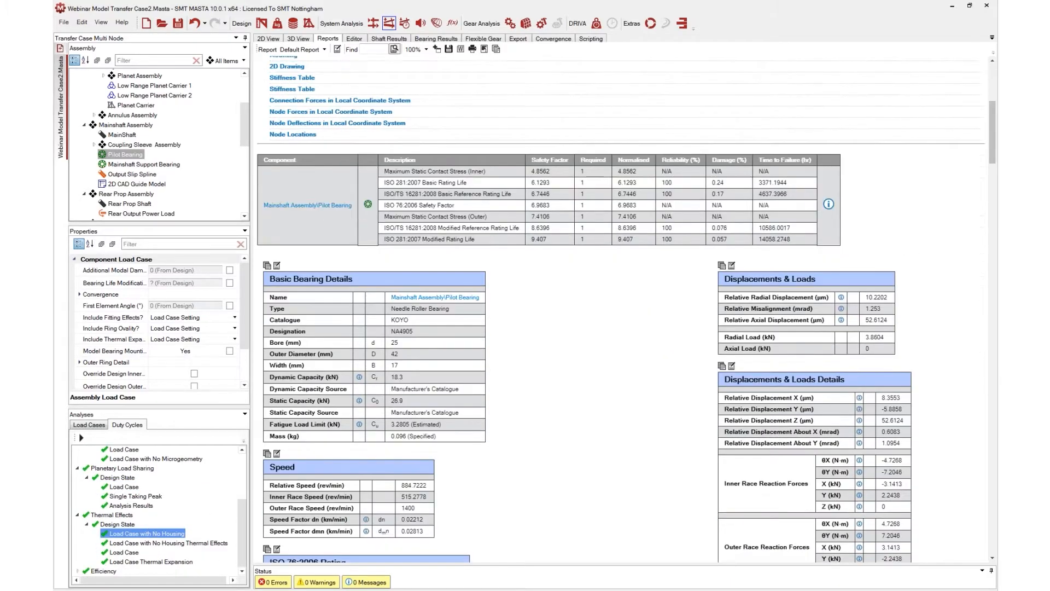
{"action": "scroll", "coordinate": [416, 338], "scroll_direction": "down", "scroll_amount": 3}
{"action": "scroll", "coordinate": [468, 323], "scroll_direction": "up", "scroll_amount": 1}
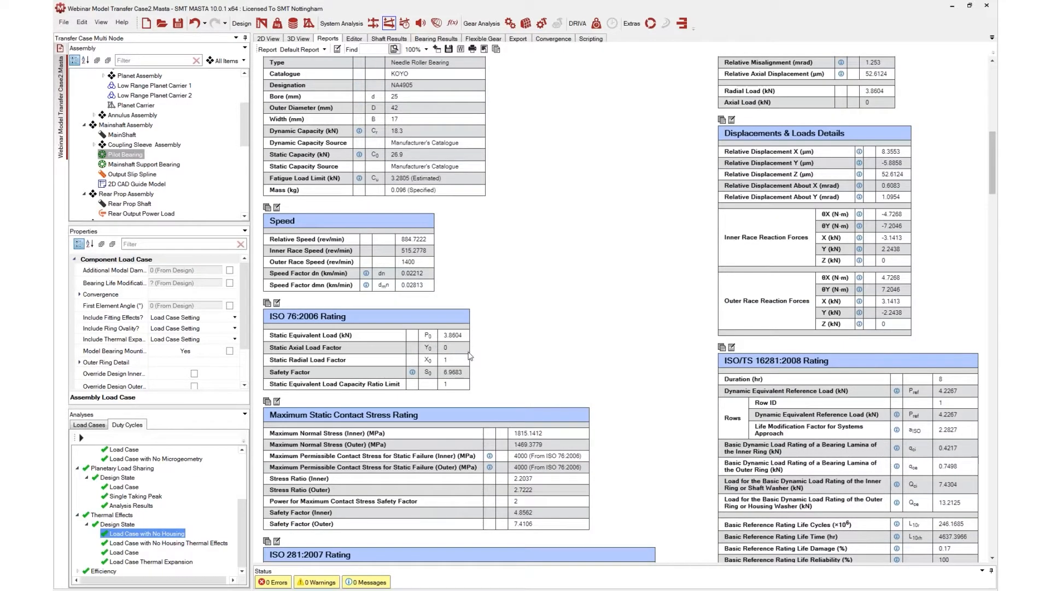
{"action": "scroll", "coordinate": [484, 315], "scroll_direction": "up", "scroll_amount": 1}
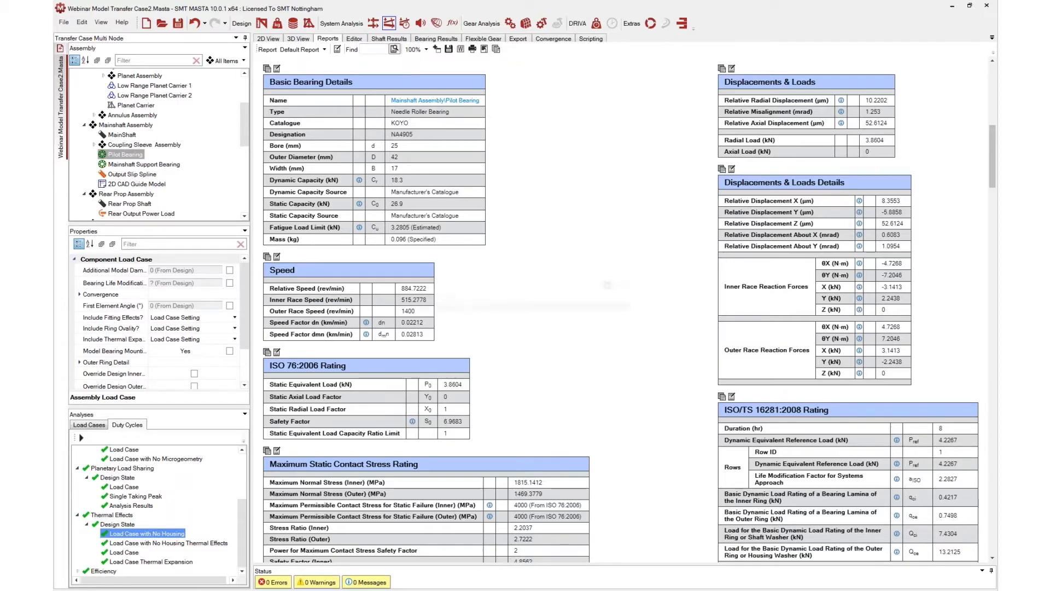
{"action": "left_click", "coordinate": [144, 544]}
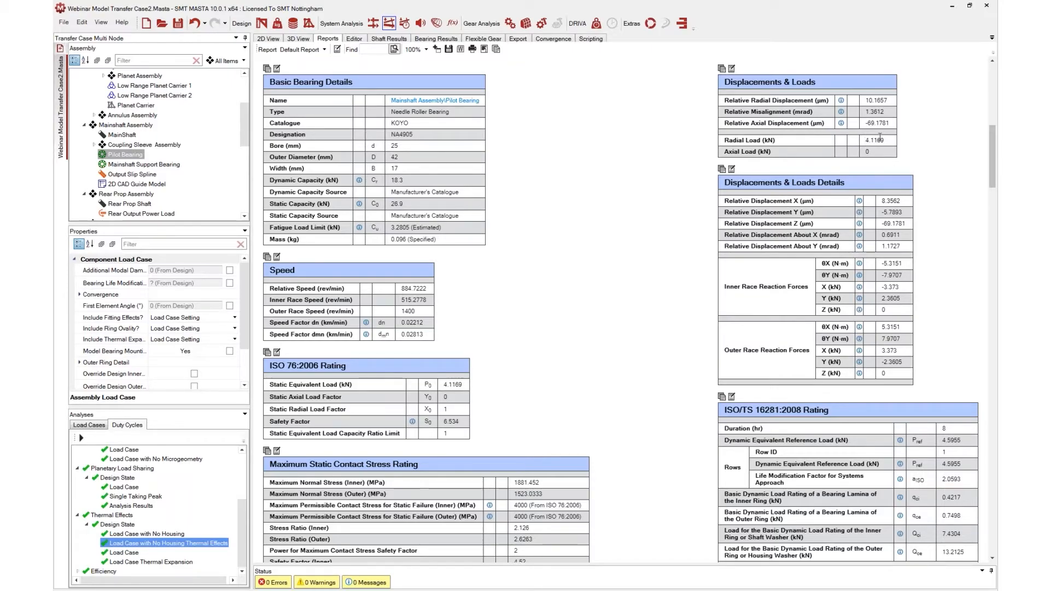
Switch the results back to Load Case with No Housing and examine the whole transfer case assembly in the 2D view
{"action": "left_click", "coordinate": [171, 534]}
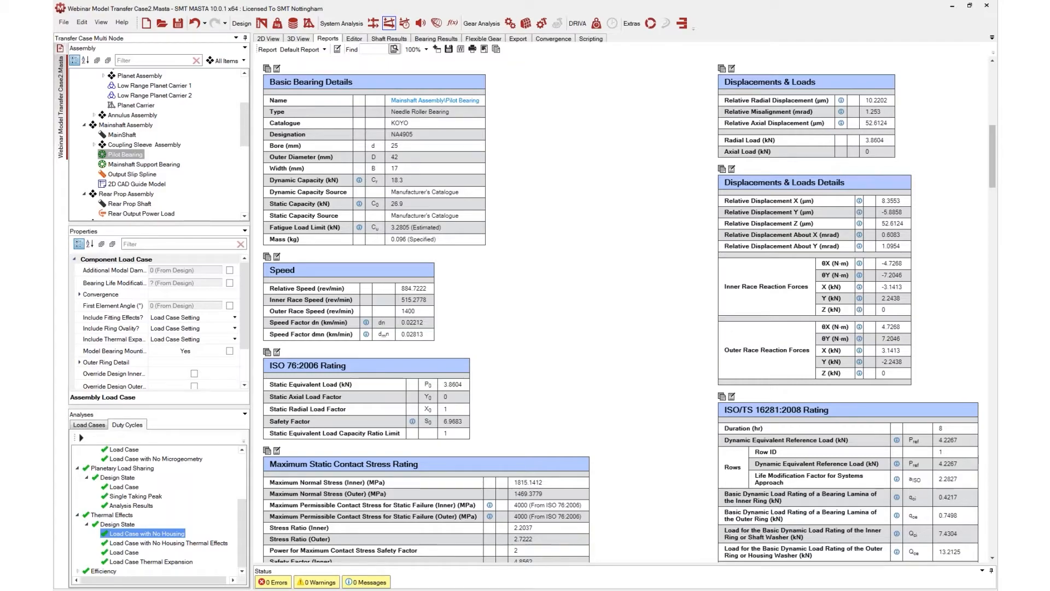
{"action": "left_click", "coordinate": [271, 39]}
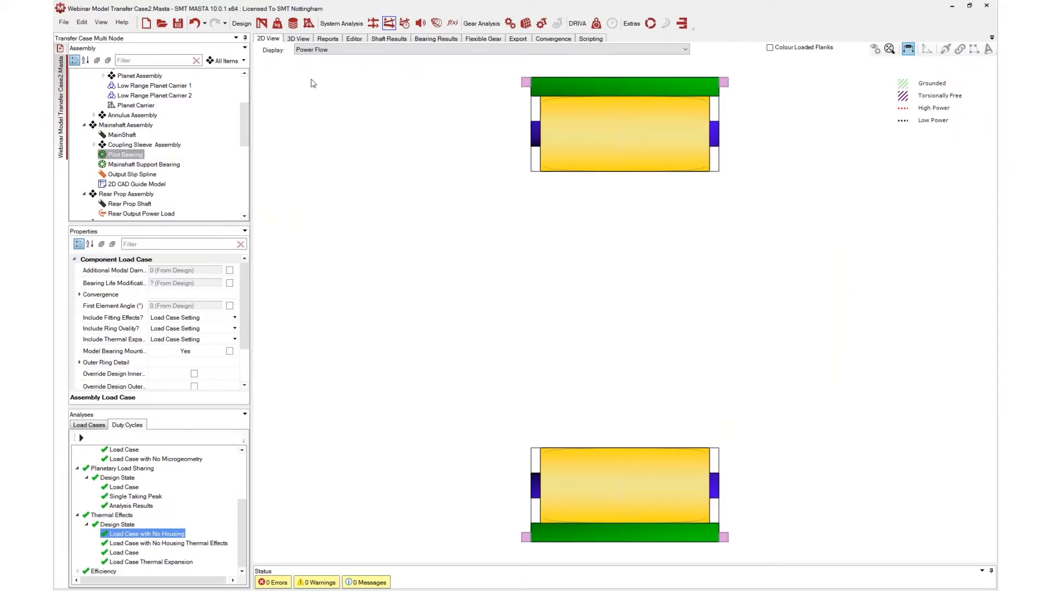
{"action": "scroll", "coordinate": [108, 86], "scroll_direction": "up", "scroll_amount": 3}
{"action": "double_click", "coordinate": [112, 75]}
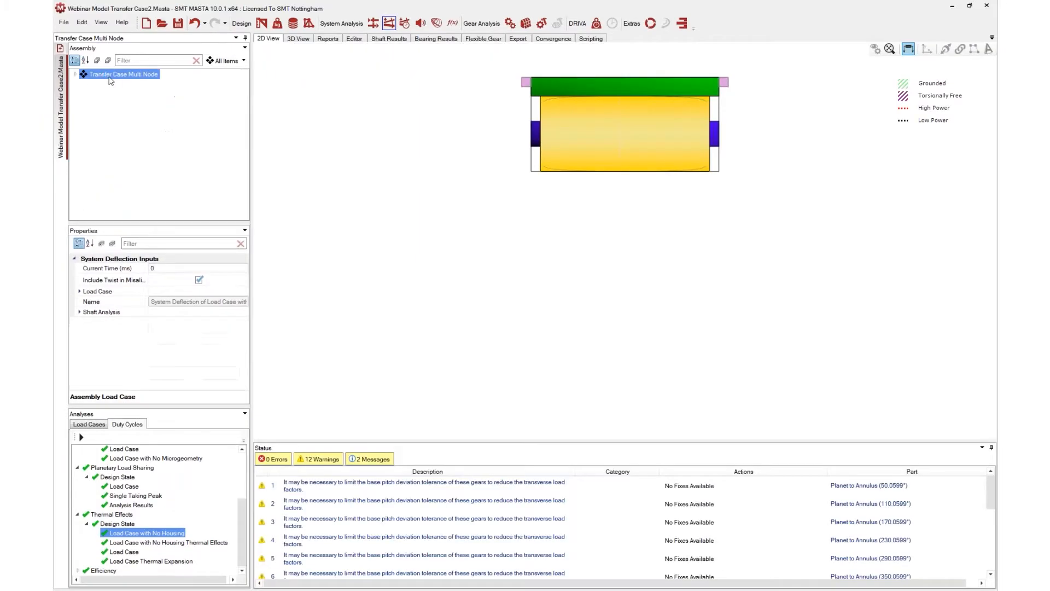
{"action": "left_click_drag", "start_coordinate": [356, 317], "coordinate": [330, 298]}
{"action": "scroll", "coordinate": [426, 264], "scroll_direction": "down", "scroll_amount": 2}
{"action": "left_click_drag", "start_coordinate": [594, 301], "coordinate": [614, 285]}
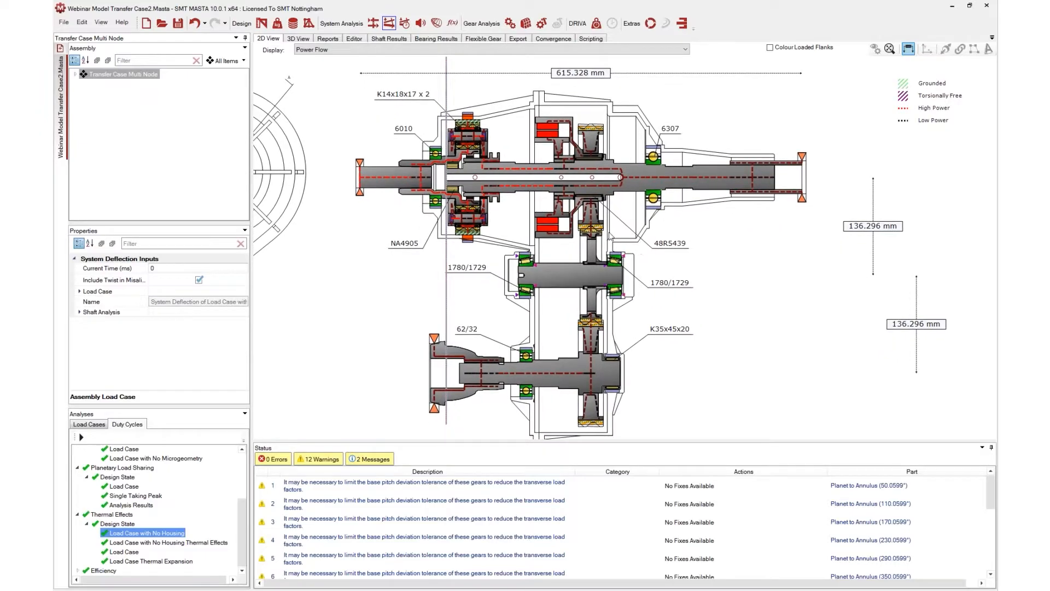
{"action": "scroll", "coordinate": [662, 154], "scroll_direction": "up", "scroll_amount": 2}
{"action": "scroll", "coordinate": [691, 166], "scroll_direction": "up", "scroll_amount": 4}
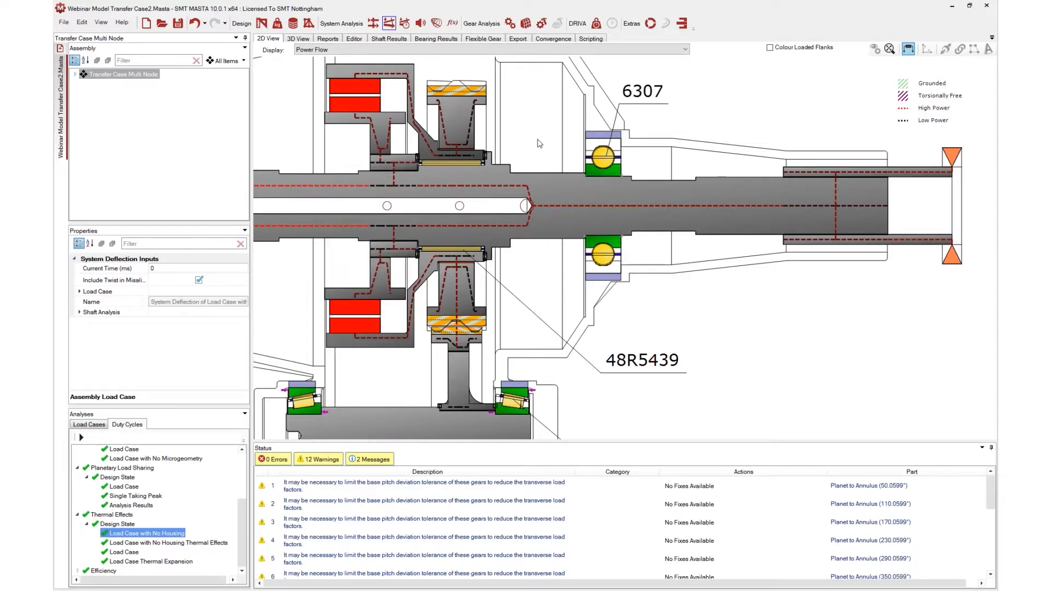
{"action": "scroll", "coordinate": [538, 138], "scroll_direction": "down", "scroll_amount": 3}
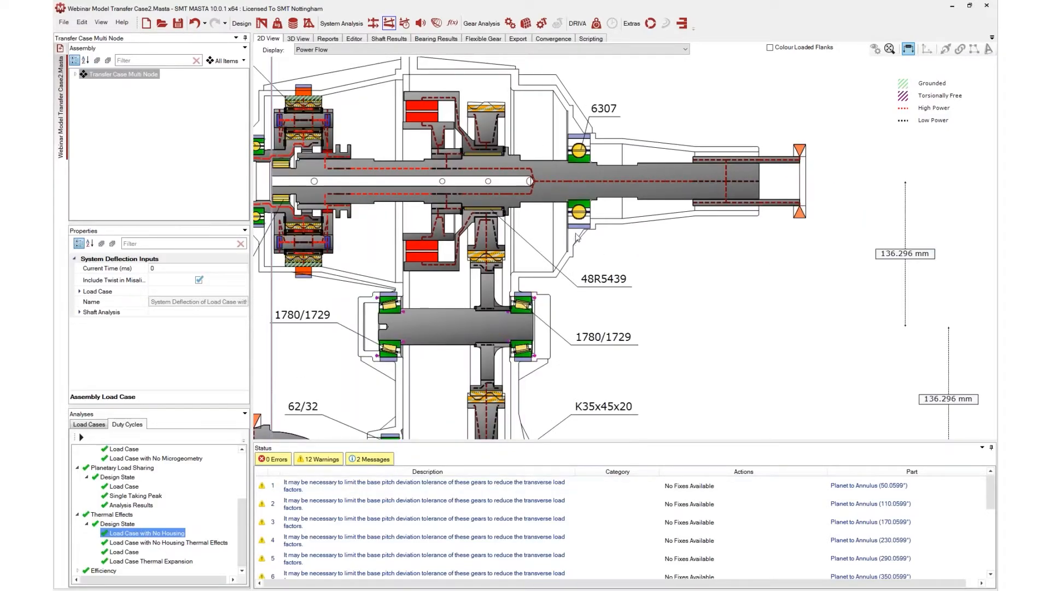
{"action": "scroll", "coordinate": [588, 255], "scroll_direction": "down", "scroll_amount": 1}
{"action": "left_click_drag", "start_coordinate": [586, 283], "coordinate": [637, 238]}
{"action": "scroll", "coordinate": [636, 237], "scroll_direction": "down", "scroll_amount": 1}
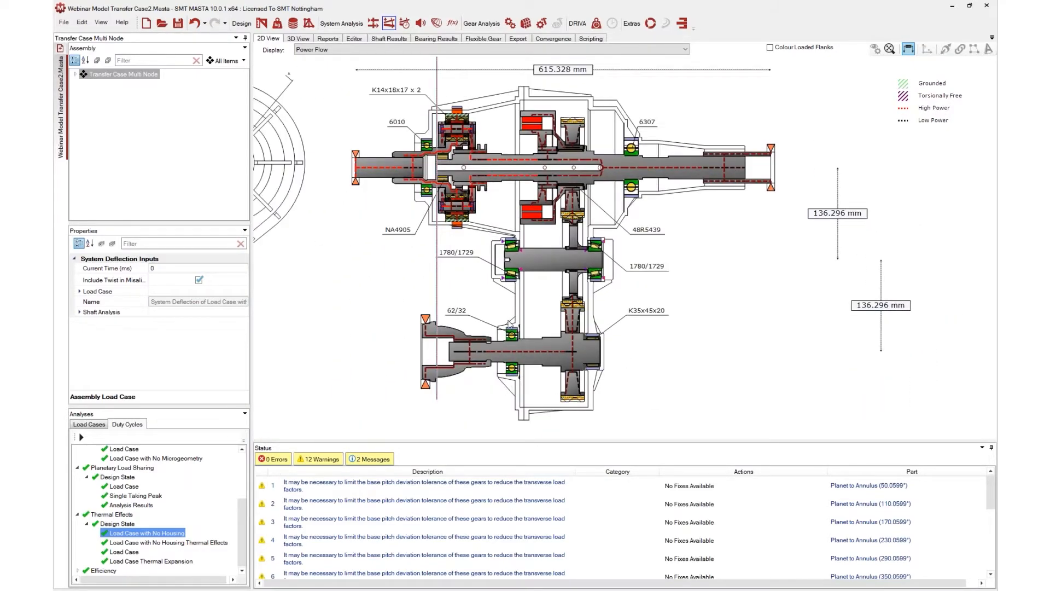
{"action": "scroll", "coordinate": [465, 271], "scroll_direction": "up", "scroll_amount": 1}
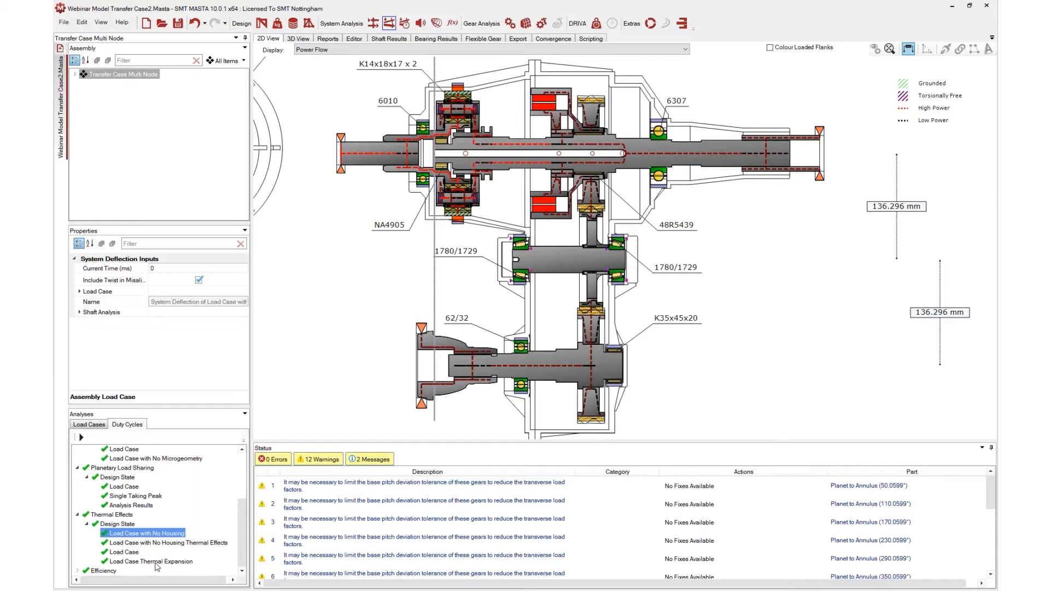
Open the report for the Thermal Effects design state and review the cylindrical gear mesh misalignments across its load cases
{"action": "left_click", "coordinate": [119, 525]}
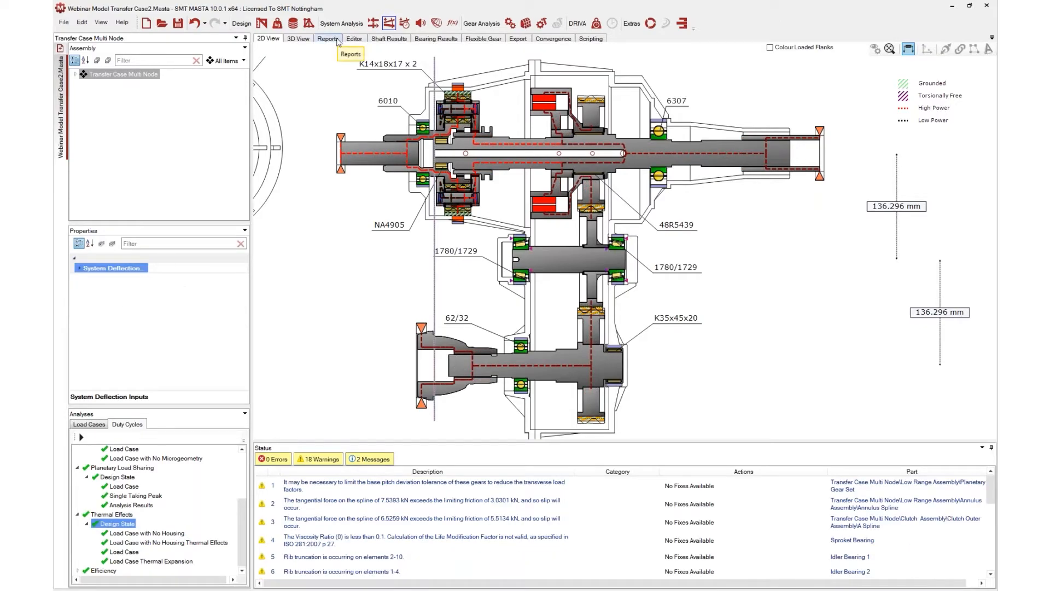
{"action": "left_click", "coordinate": [329, 39]}
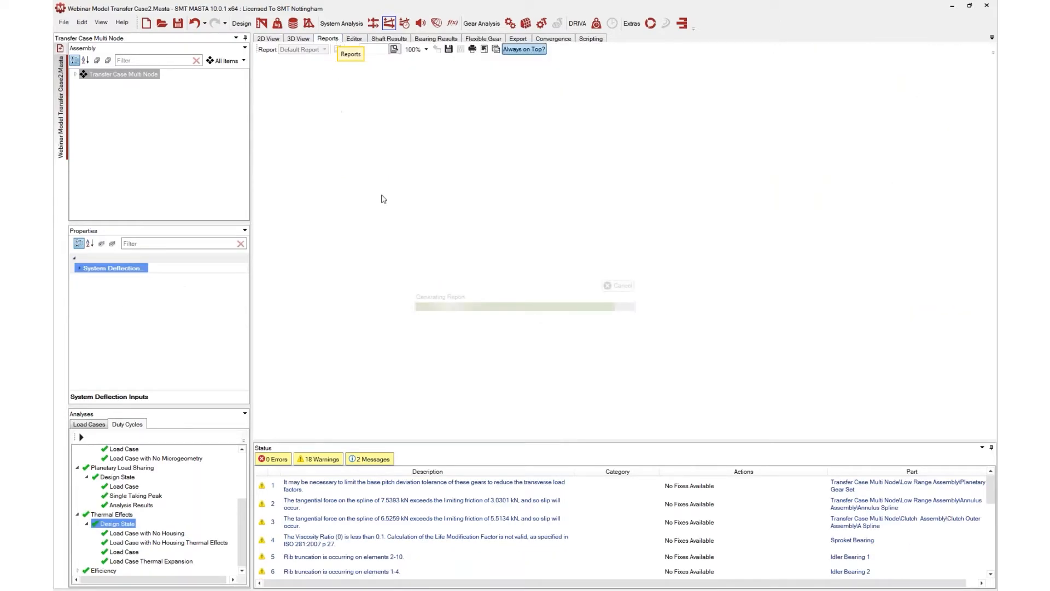
{"action": "scroll", "coordinate": [462, 241], "scroll_direction": "down", "scroll_amount": 15}
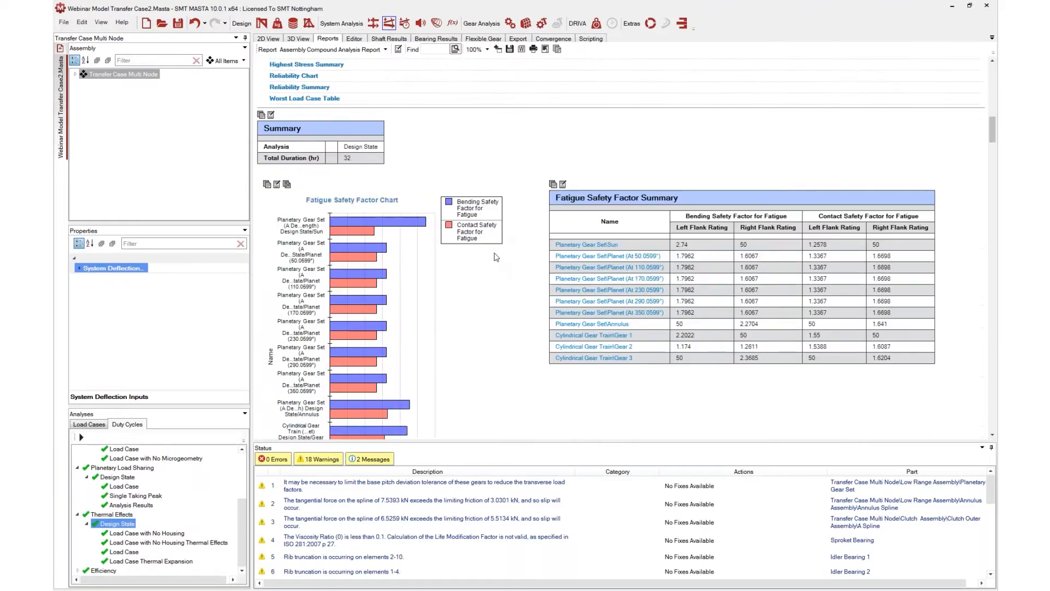
{"action": "scroll", "coordinate": [497, 266], "scroll_direction": "down", "scroll_amount": 15}
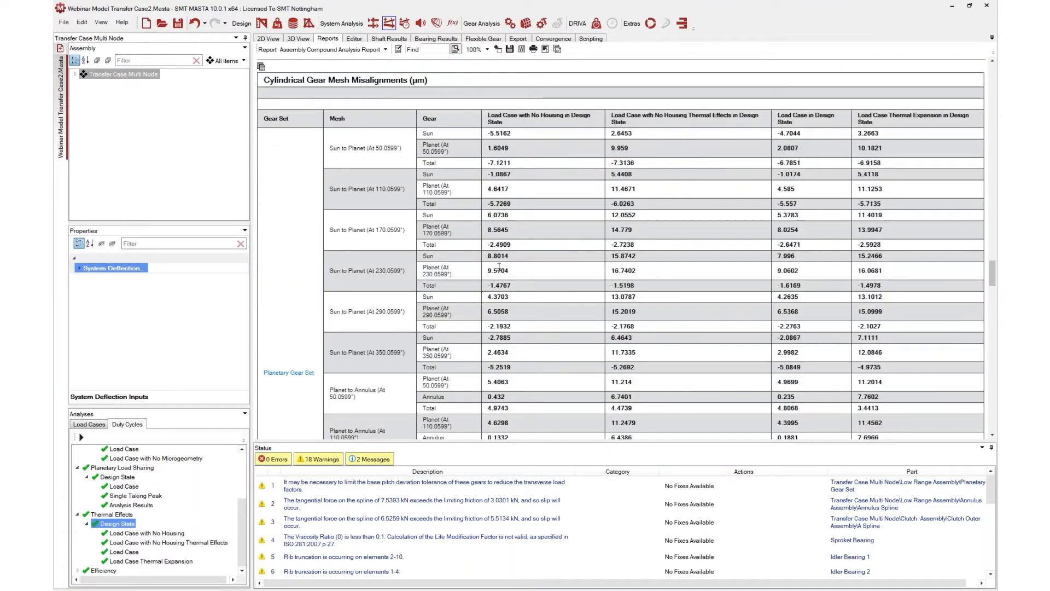
{"action": "scroll", "coordinate": [621, 246], "scroll_direction": "down", "scroll_amount": 8}
Open the Pilot Bearing report and review its load case comparison table and analysis chart
{"action": "left_click", "coordinate": [75, 73]}
{"action": "scroll", "coordinate": [125, 130], "scroll_direction": "down", "scroll_amount": 6}
{"action": "left_click", "coordinate": [125, 124]}
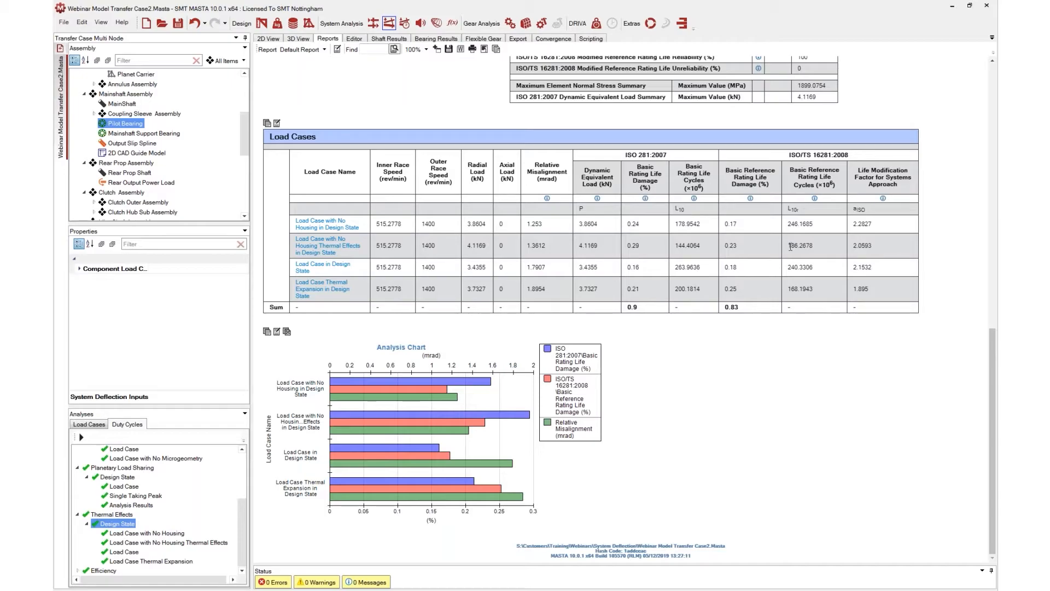
{"action": "scroll", "coordinate": [791, 246], "scroll_direction": "up", "scroll_amount": 1}
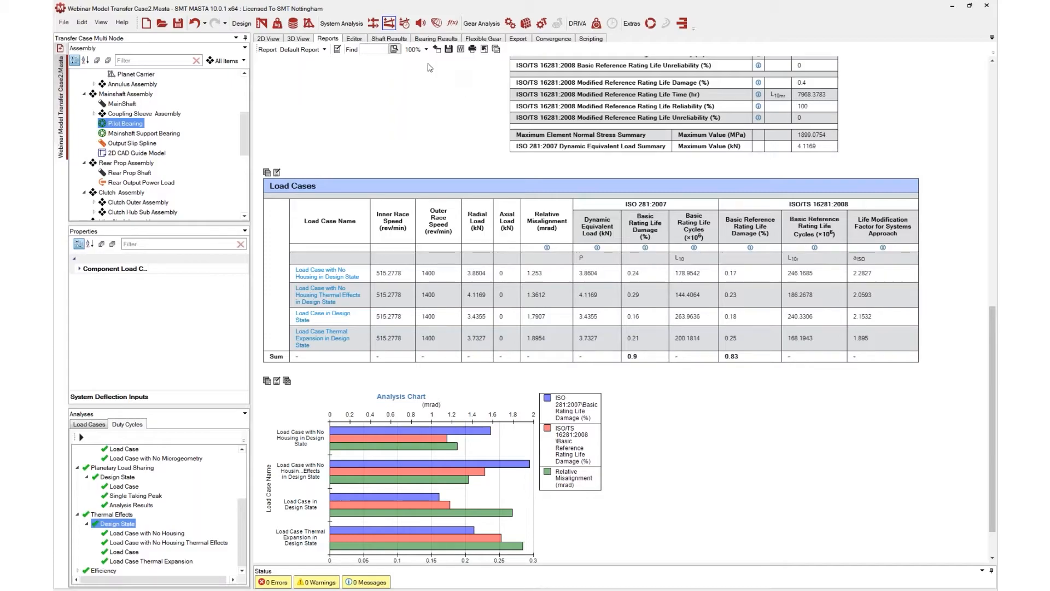
{"action": "scroll", "coordinate": [533, 344], "scroll_direction": "up", "scroll_amount": 6}
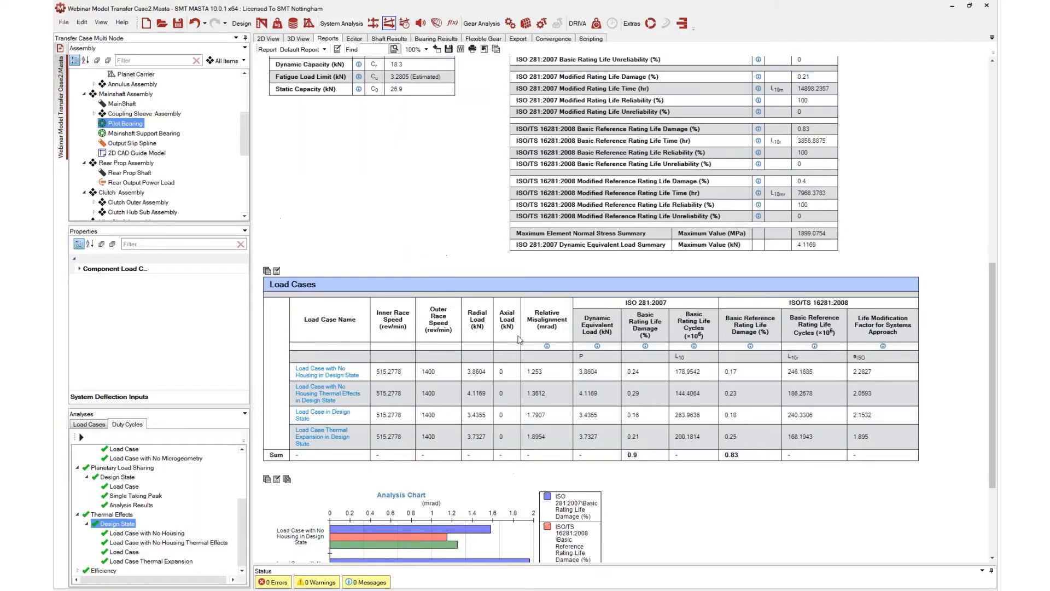
{"action": "scroll", "coordinate": [506, 261], "scroll_direction": "up", "scroll_amount": 5}
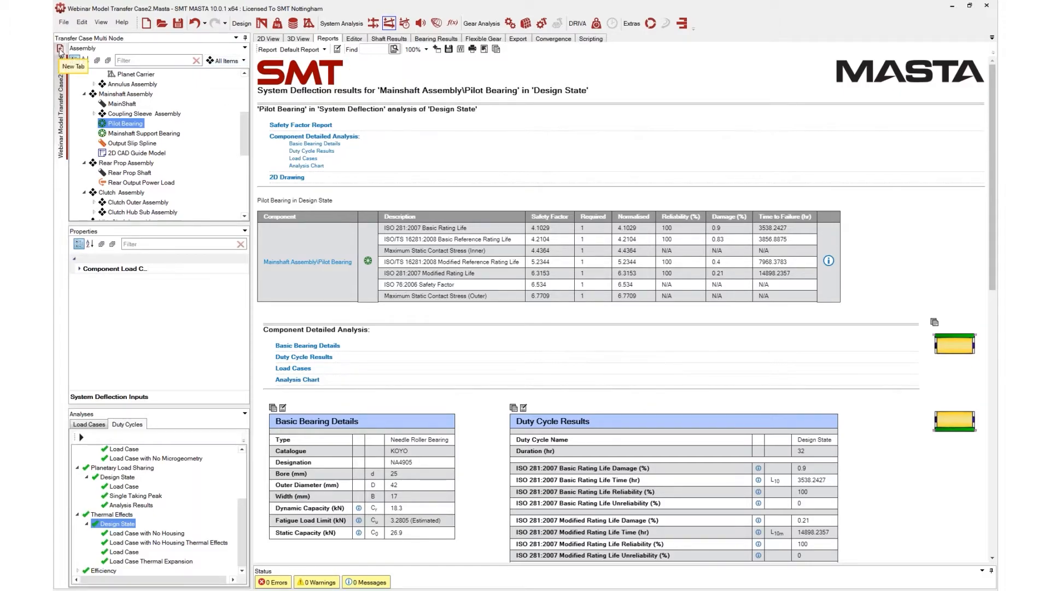
Open a new tab and load the Automotive example design Car Transaxle Gearbox, Full Model
{"action": "left_click", "coordinate": [61, 48]}
{"action": "left_click", "coordinate": [64, 22]}
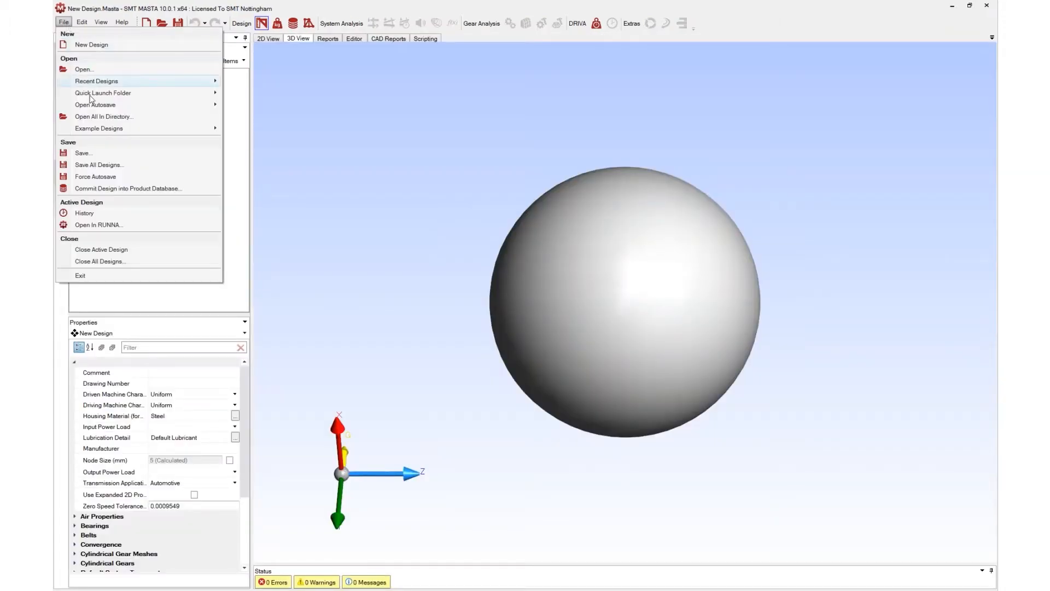
{"action": "mouse_move", "coordinate": [183, 133]}
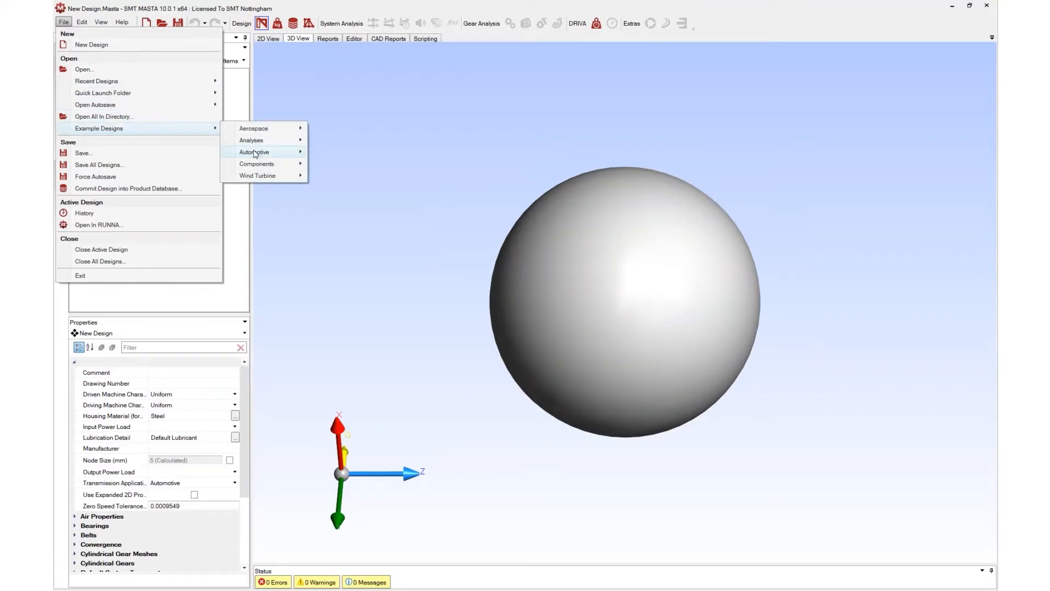
{"action": "mouse_move", "coordinate": [254, 153]}
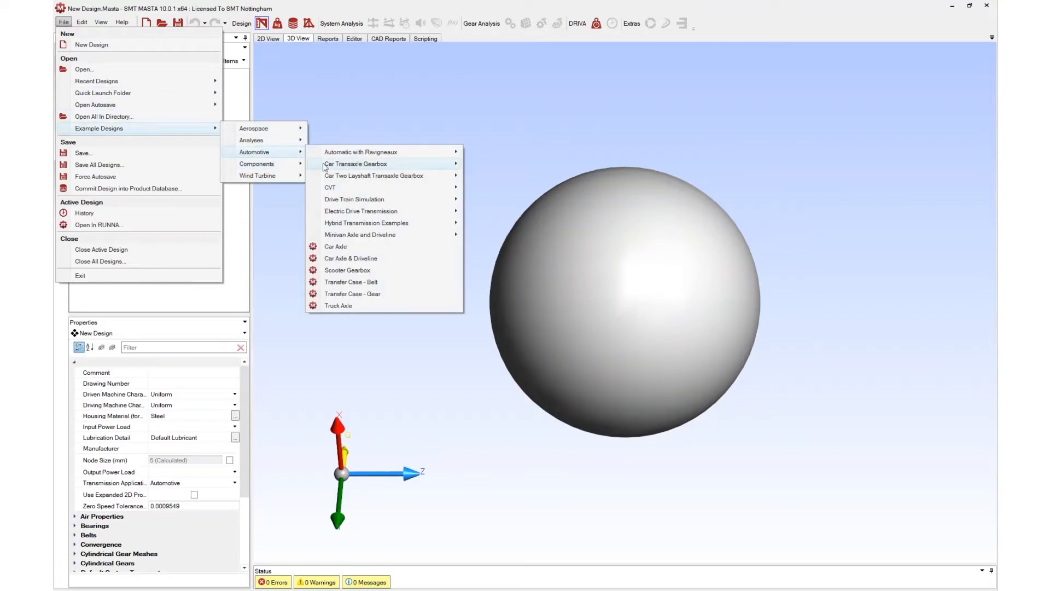
{"action": "mouse_move", "coordinate": [383, 175]}
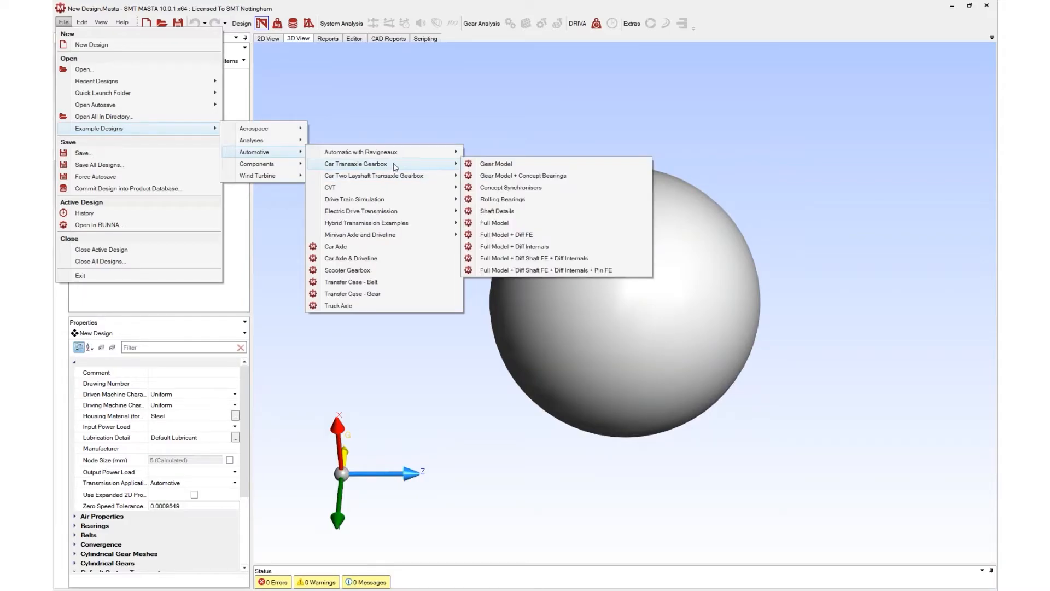
{"action": "left_click", "coordinate": [502, 223]}
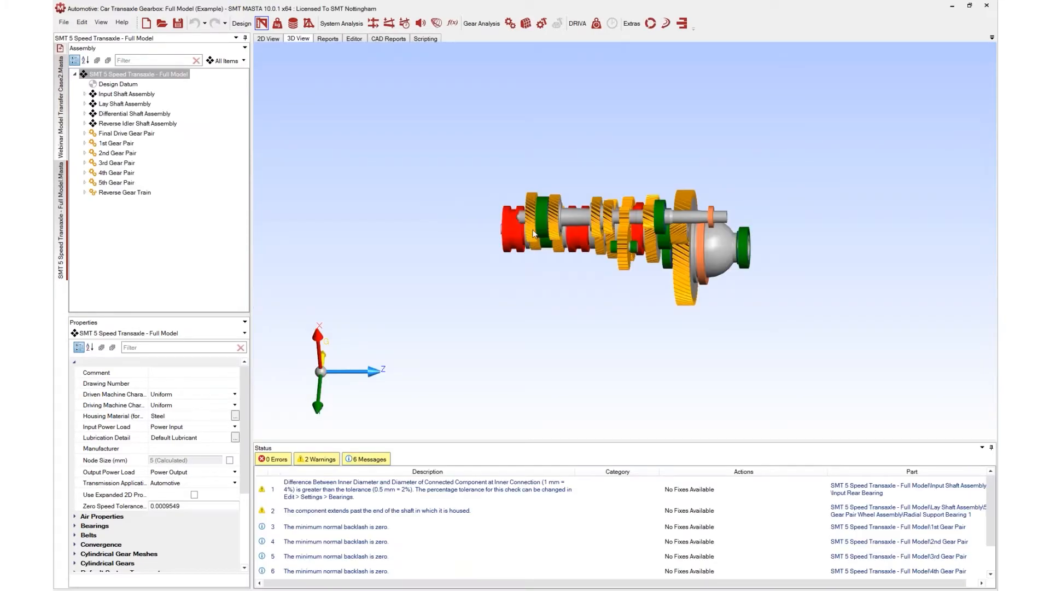
Examine the transaxle model in the 3D view, then in the 2D view around the lay shaft gear
{"action": "left_click_drag", "start_coordinate": [584, 199], "coordinate": [763, 301]}
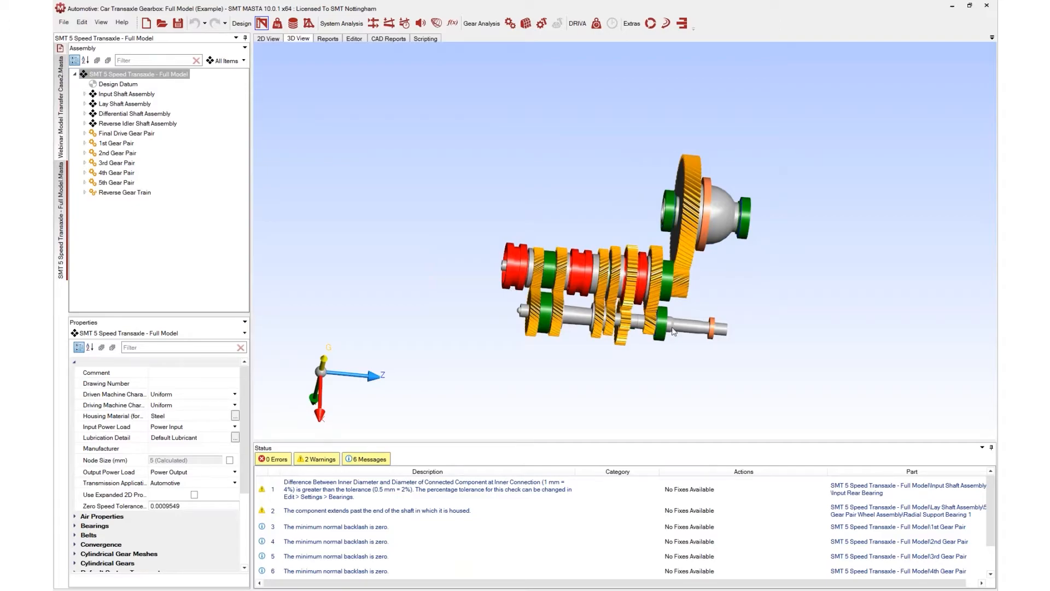
{"action": "left_click_drag", "start_coordinate": [711, 180], "coordinate": [323, 96]}
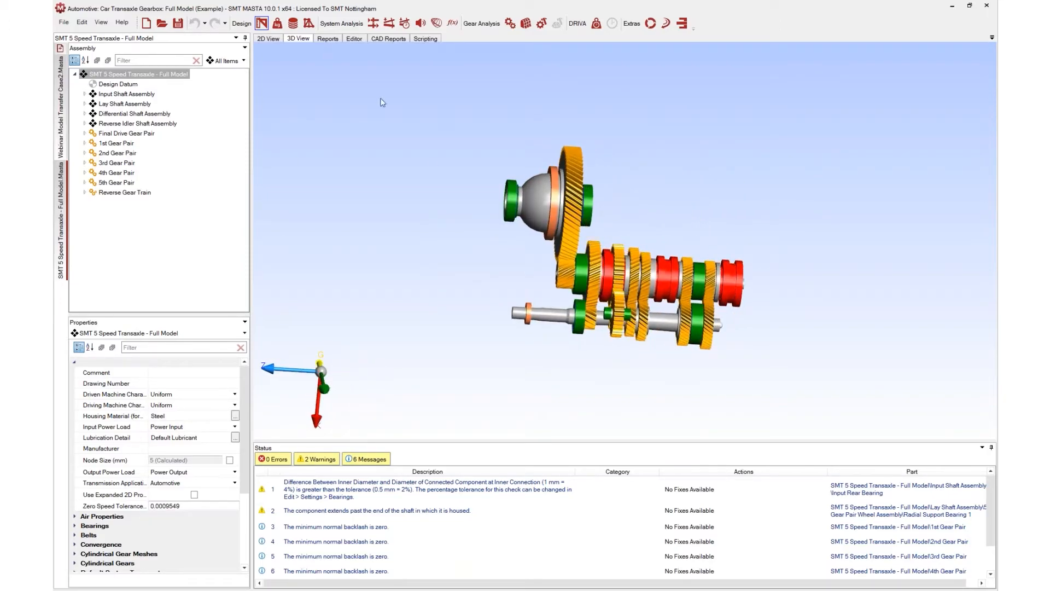
{"action": "left_click", "coordinate": [268, 38]}
{"action": "scroll", "coordinate": [636, 225], "scroll_direction": "up", "scroll_amount": 5}
{"action": "scroll", "coordinate": [634, 221], "scroll_direction": "up", "scroll_amount": 6}
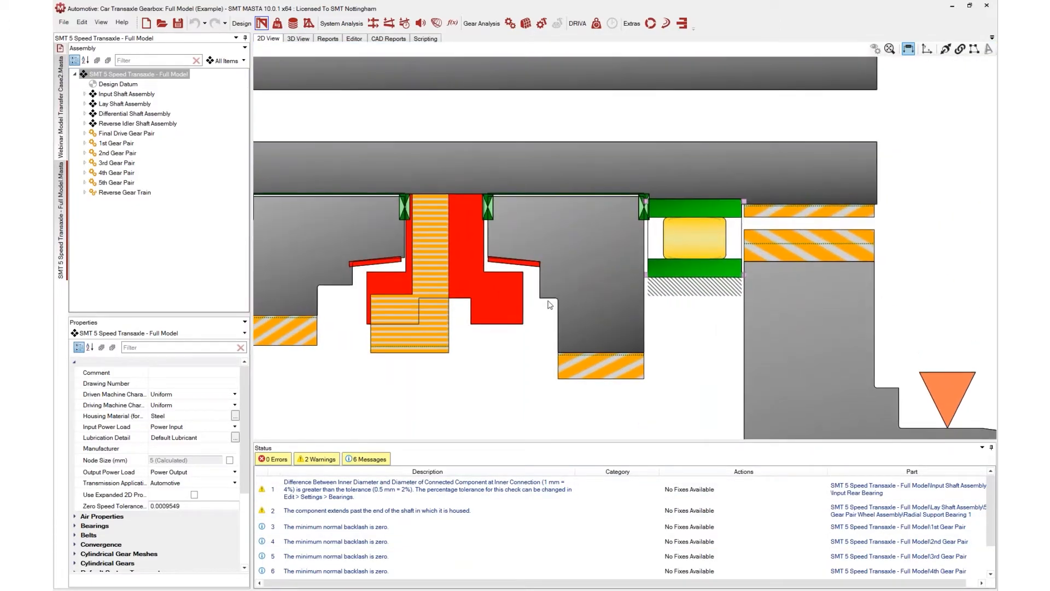
{"action": "scroll", "coordinate": [595, 309], "scroll_direction": "up", "scroll_amount": 2}
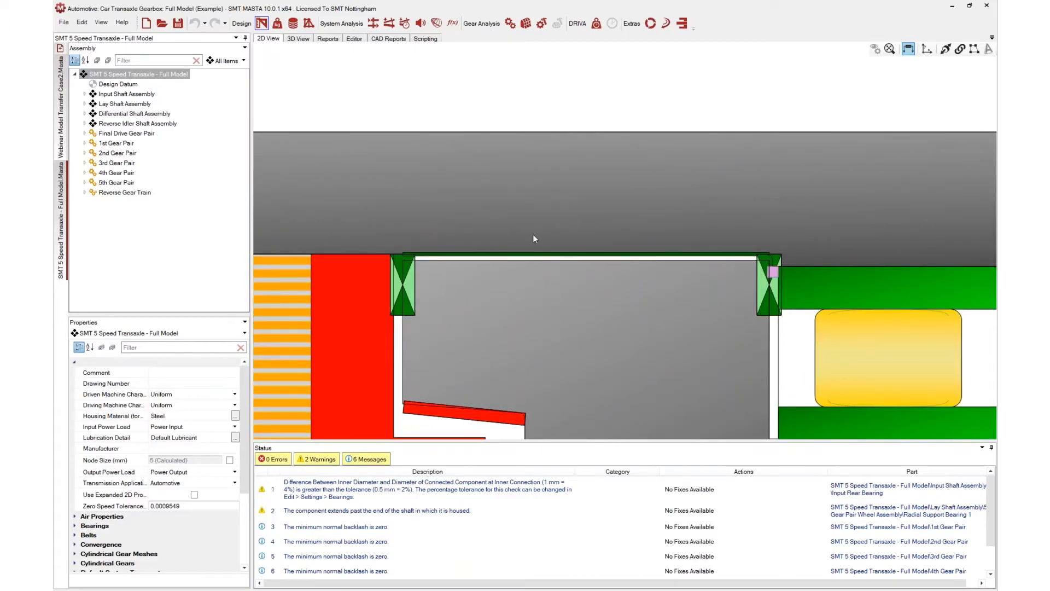
{"action": "scroll", "coordinate": [608, 319], "scroll_direction": "down", "scroll_amount": 4}
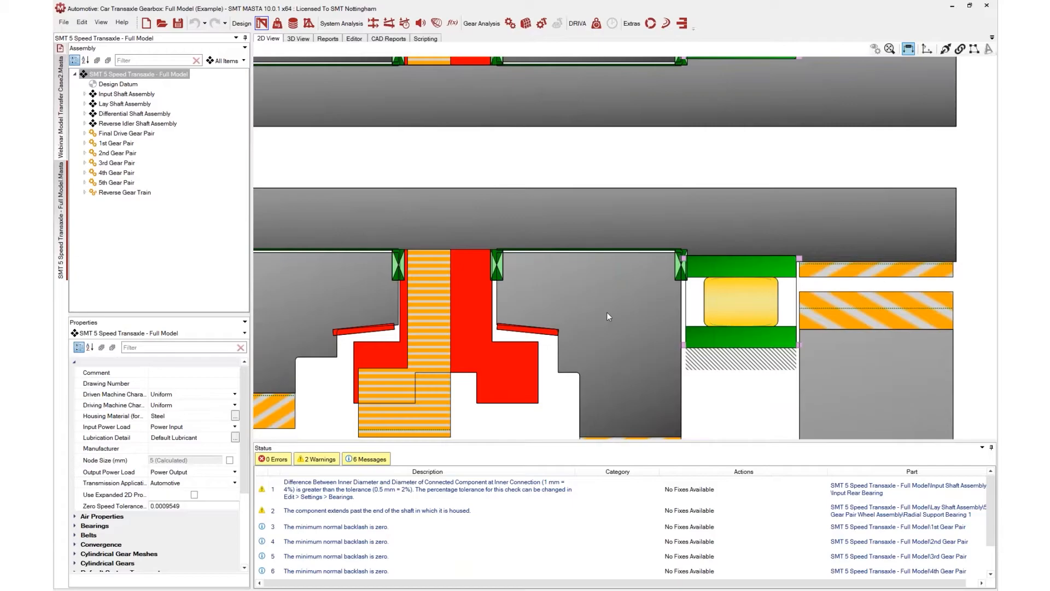
Select the 1st gear wheel's radial support bearing and right thrust pad, and inspect the thrust pad's Envelope and Model properties
{"action": "left_click", "coordinate": [630, 249]}
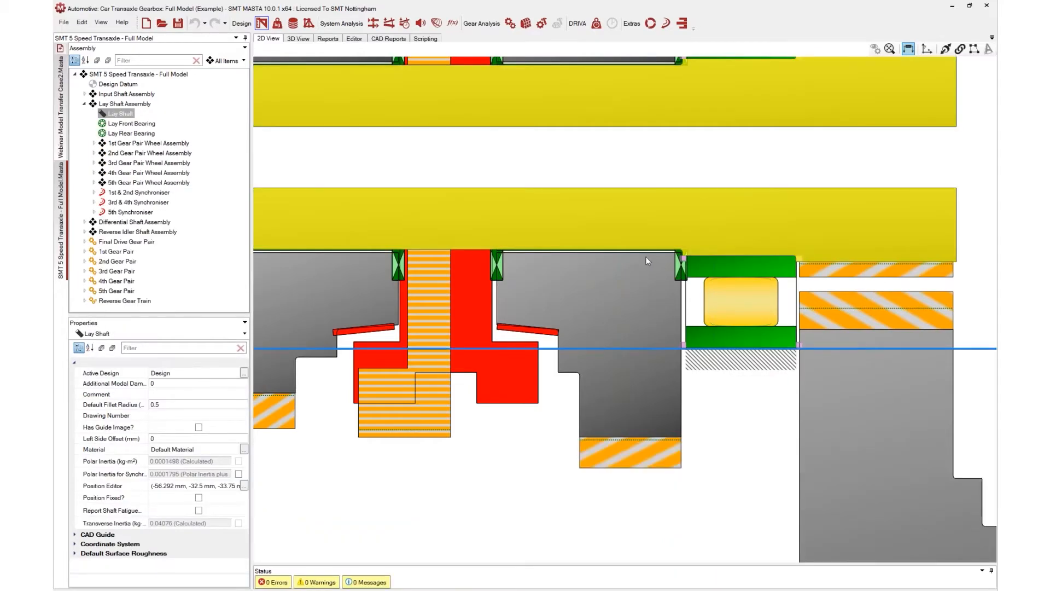
{"action": "scroll", "coordinate": [645, 257], "scroll_direction": "up", "scroll_amount": 2}
{"action": "left_click", "coordinate": [645, 250]}
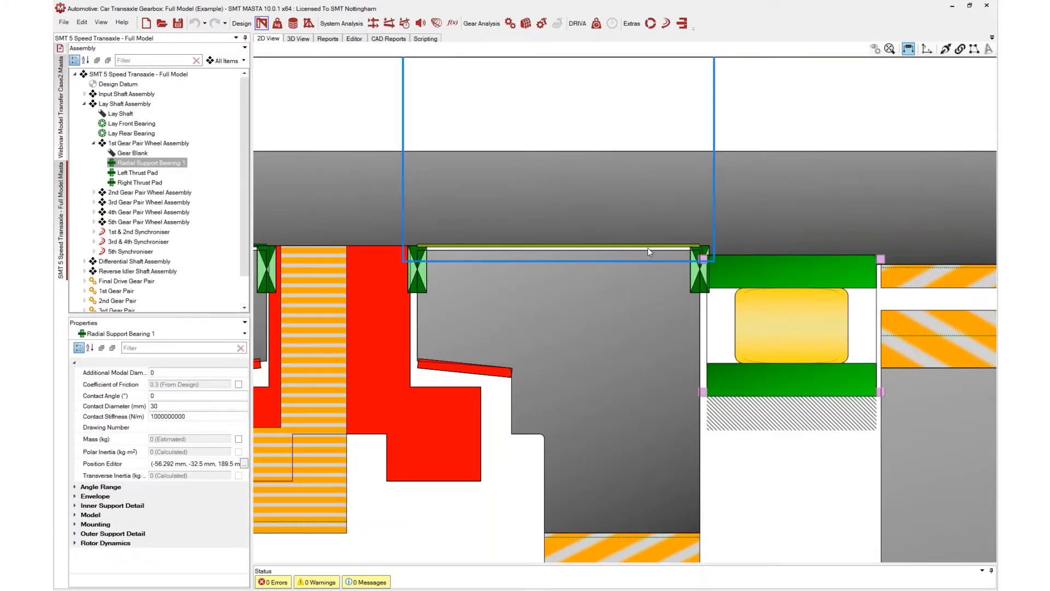
{"action": "left_click", "coordinate": [691, 271]}
{"action": "scroll", "coordinate": [691, 273], "scroll_direction": "up", "scroll_amount": 1}
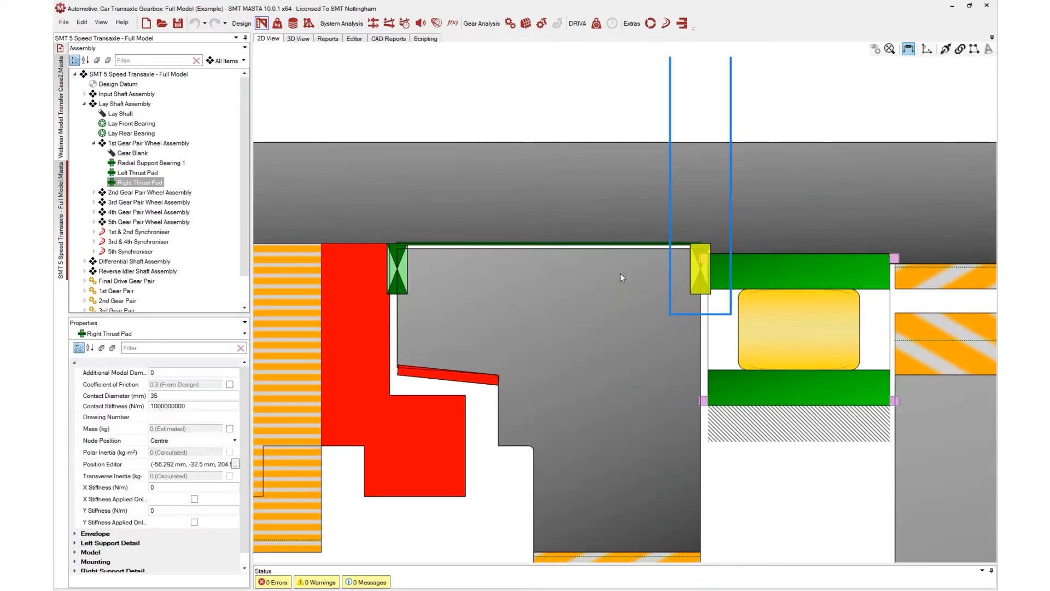
{"action": "left_click_drag", "start_coordinate": [536, 261], "coordinate": [549, 281]}
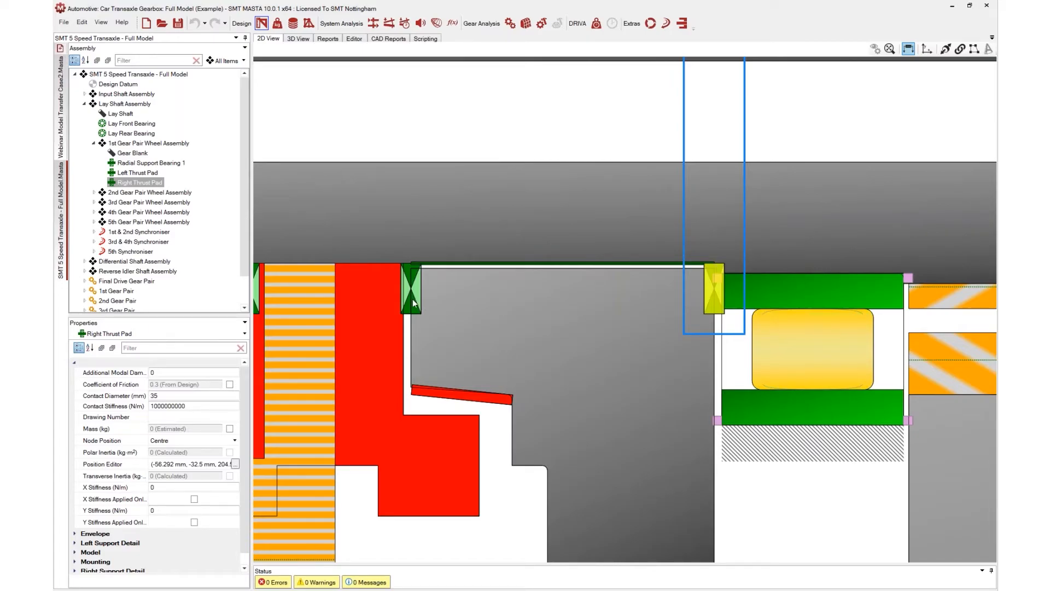
{"action": "scroll", "coordinate": [110, 522], "scroll_direction": "down", "scroll_amount": 1}
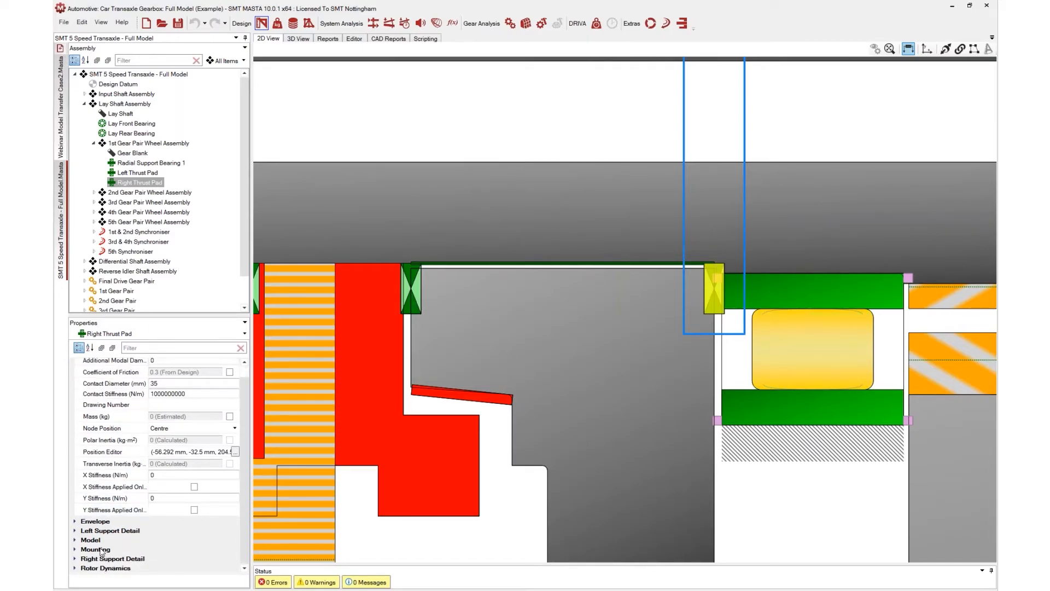
{"action": "double_click", "coordinate": [99, 523]}
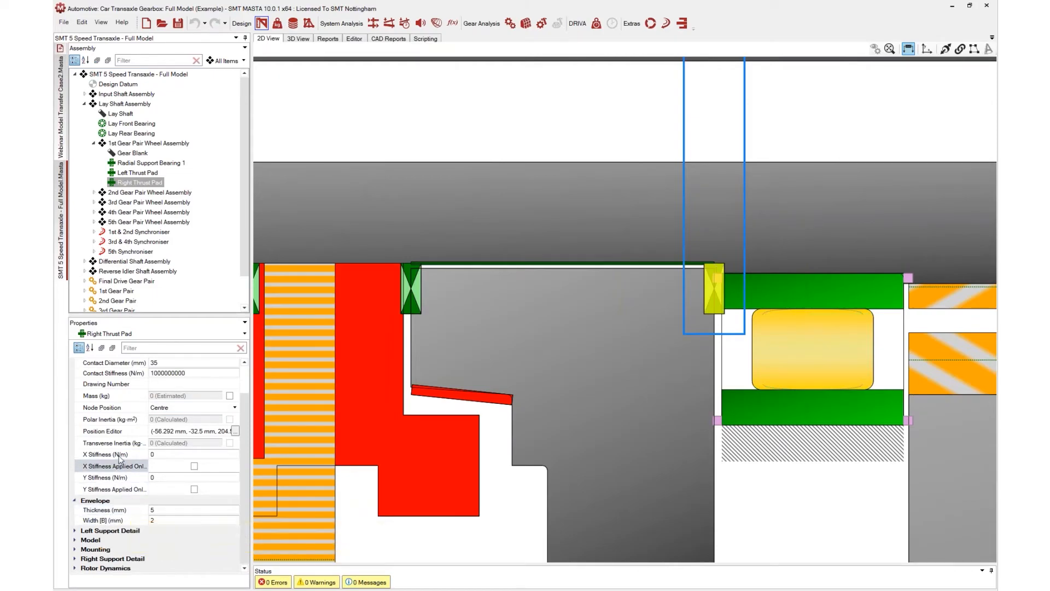
{"action": "scroll", "coordinate": [131, 437], "scroll_direction": "up", "scroll_amount": 1}
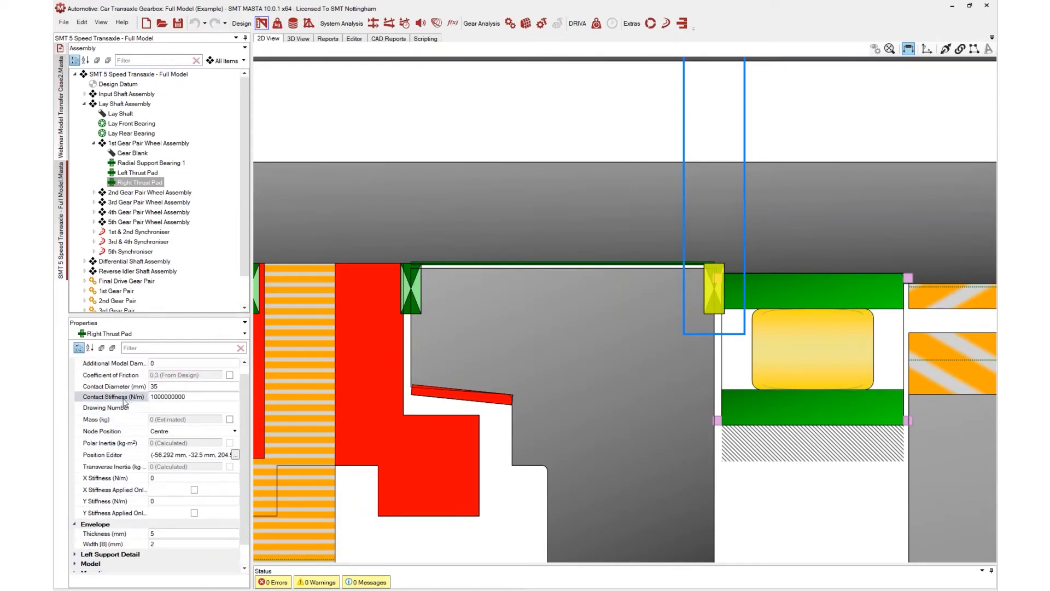
{"action": "scroll", "coordinate": [98, 410], "scroll_direction": "down", "scroll_amount": 1}
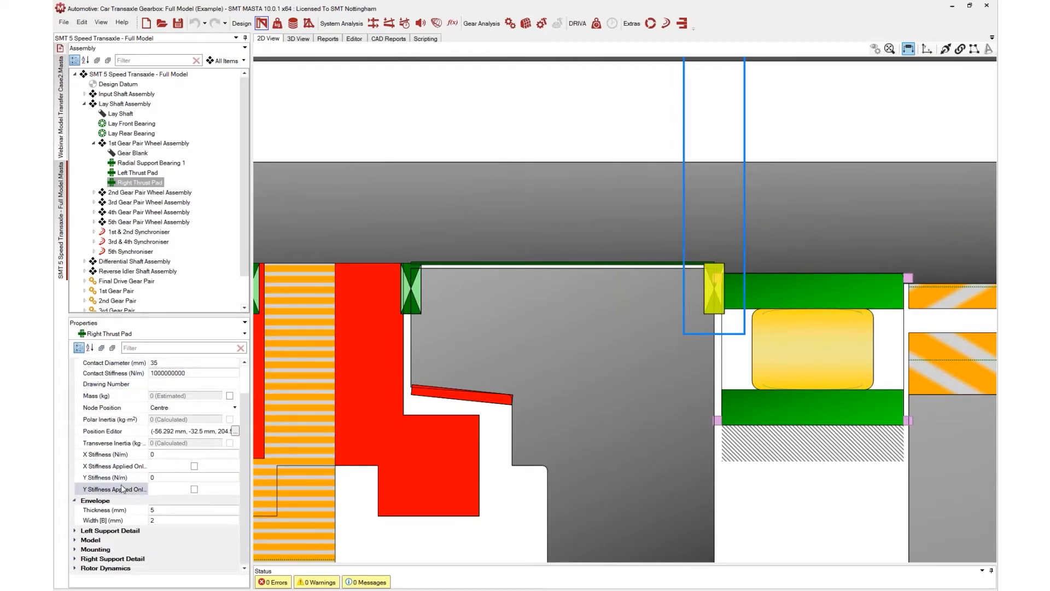
{"action": "double_click", "coordinate": [100, 549]}
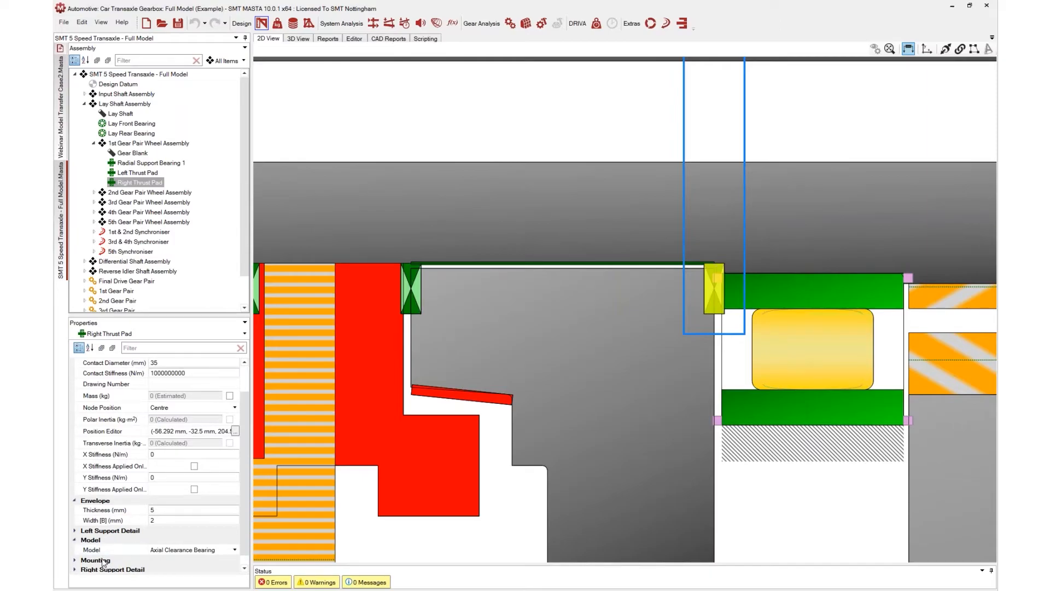
Inspect the right thrust pad's Mounting axial internal clearance and its contact stiffness setting, zooming into the 2D view
{"action": "double_click", "coordinate": [104, 561]}
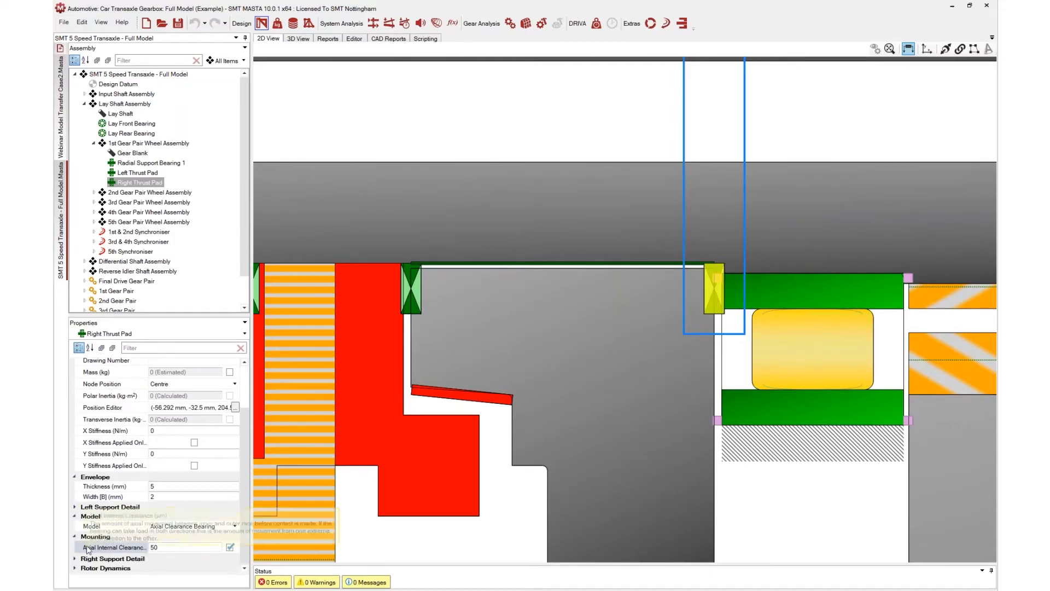
{"action": "left_click", "coordinate": [172, 547]}
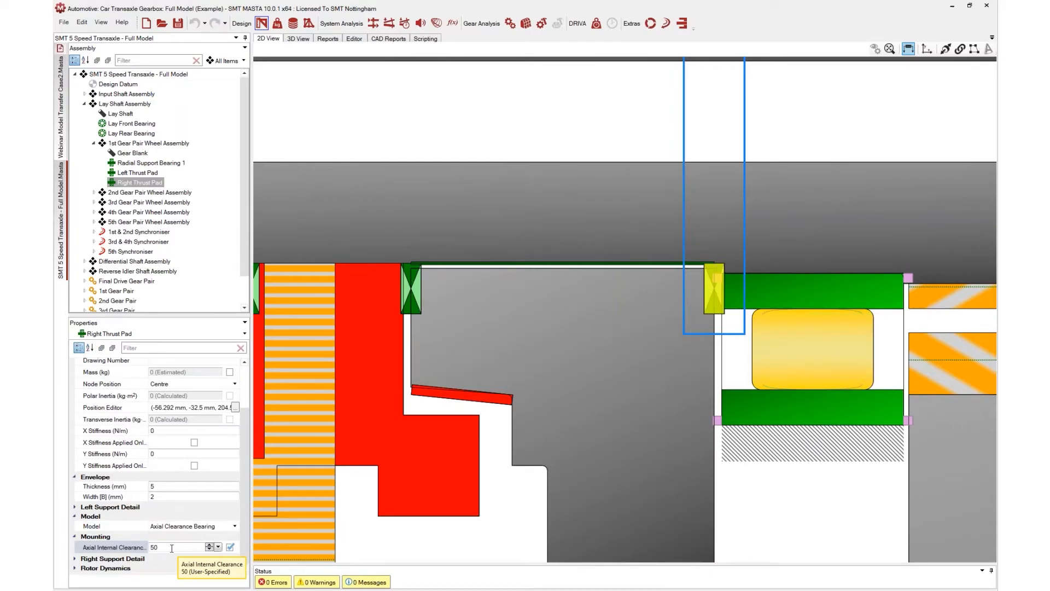
{"action": "scroll", "coordinate": [153, 432], "scroll_direction": "up", "scroll_amount": 2}
{"action": "left_click", "coordinate": [153, 405]}
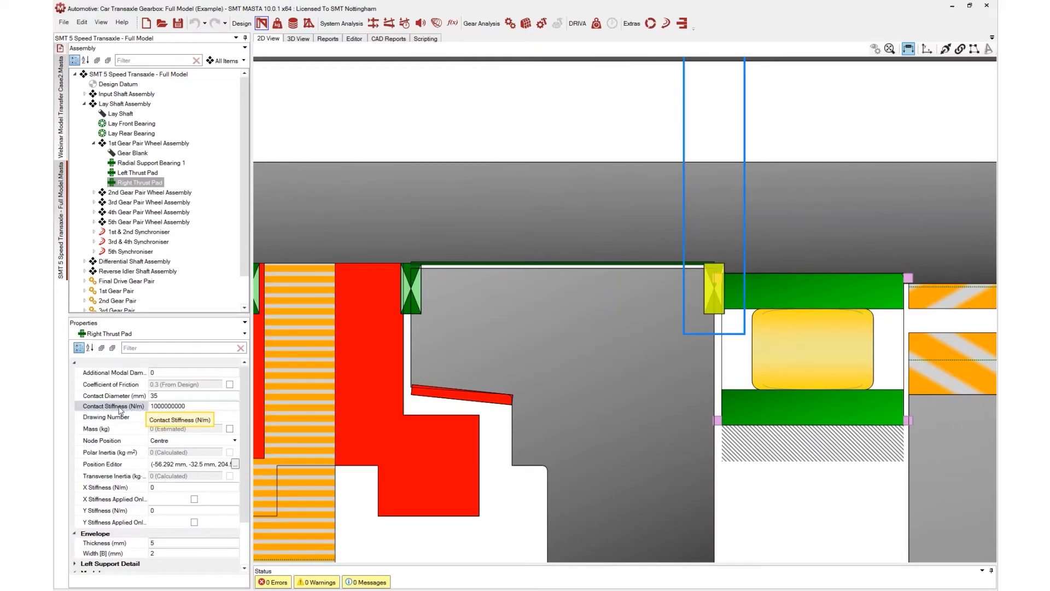
{"action": "left_click", "coordinate": [195, 441]}
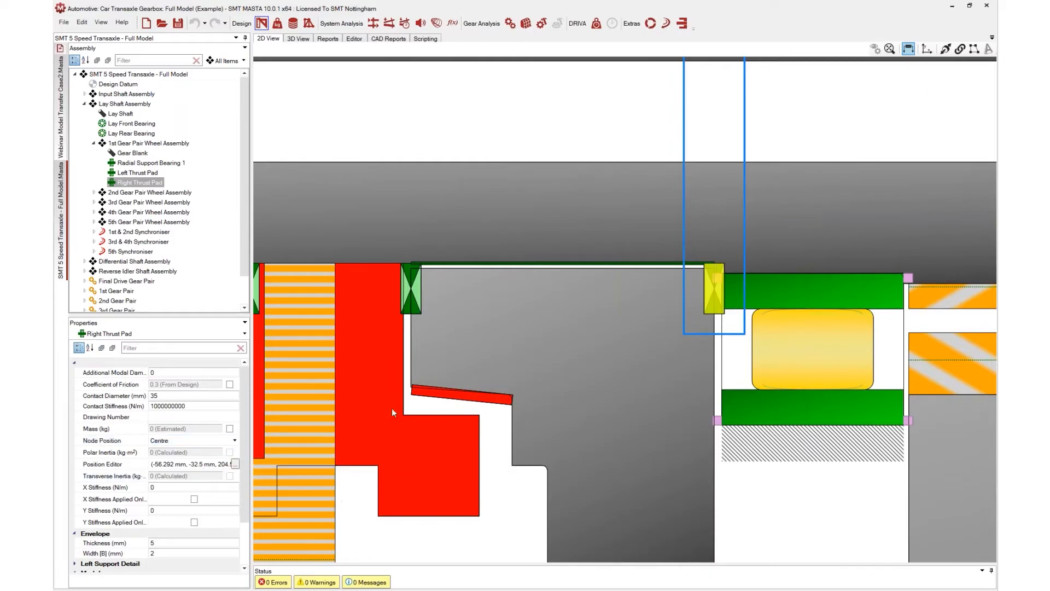
{"action": "scroll", "coordinate": [581, 357], "scroll_direction": "up", "scroll_amount": 2}
{"action": "scroll", "coordinate": [585, 366], "scroll_direction": "down", "scroll_amount": 3}
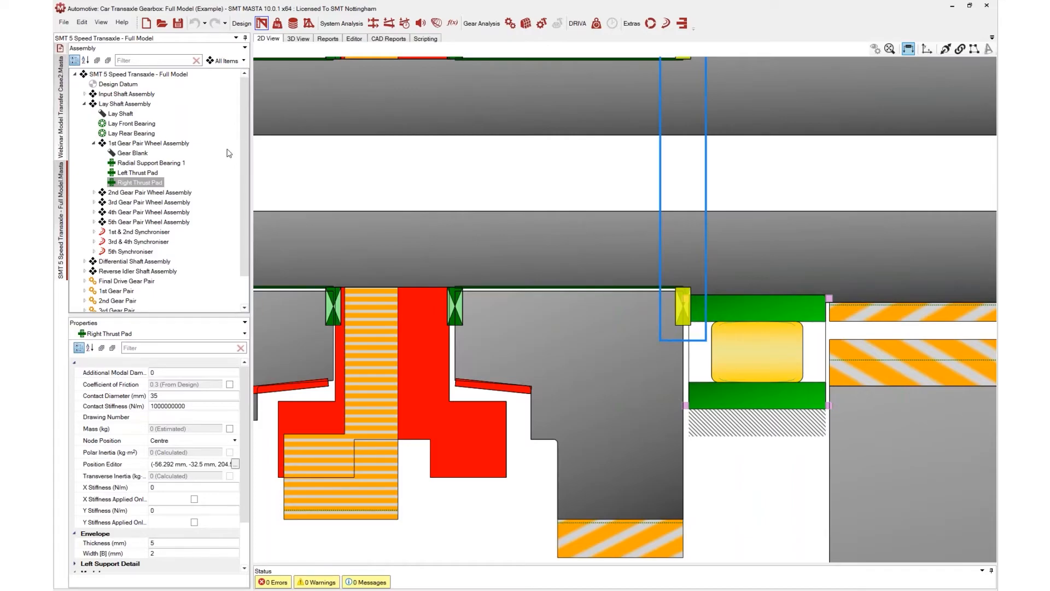
Switch to the transfer case model's load case settings and enable Include Efficiency
{"action": "left_click", "coordinate": [278, 24]}
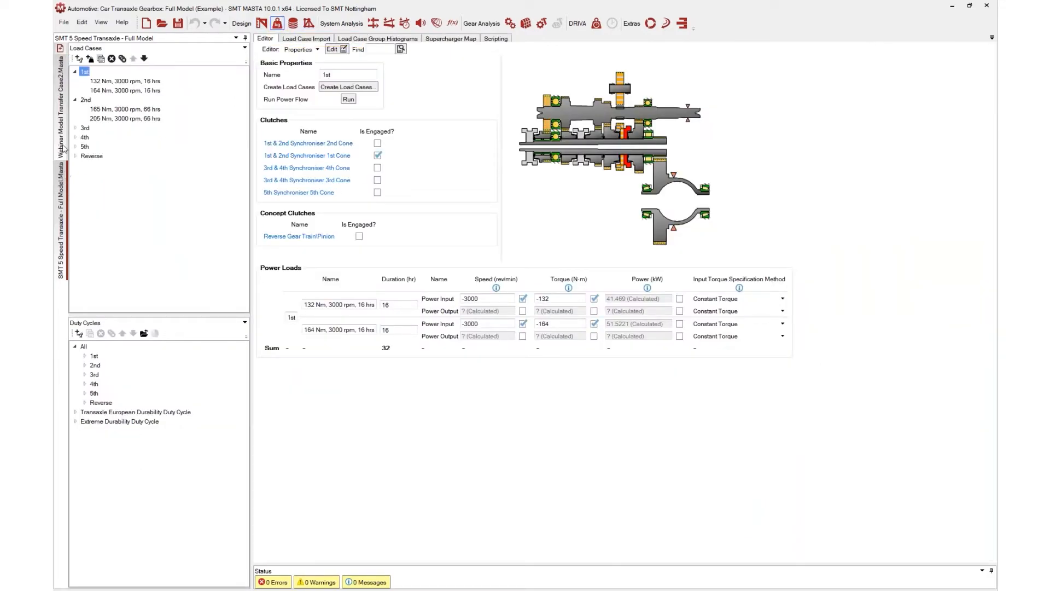
{"action": "left_click", "coordinate": [60, 130]}
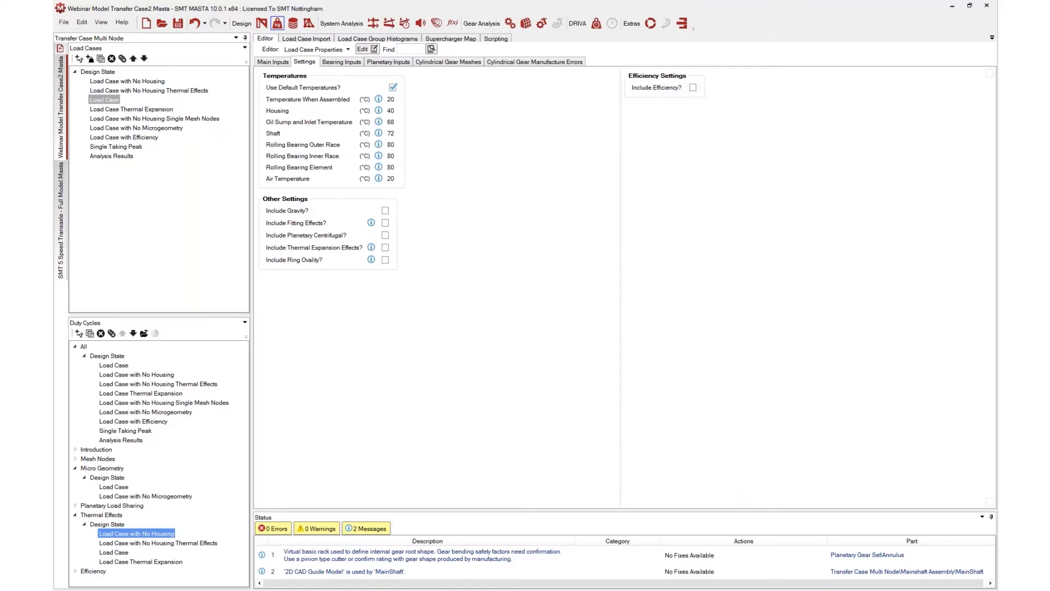
{"action": "left_click", "coordinate": [692, 87]}
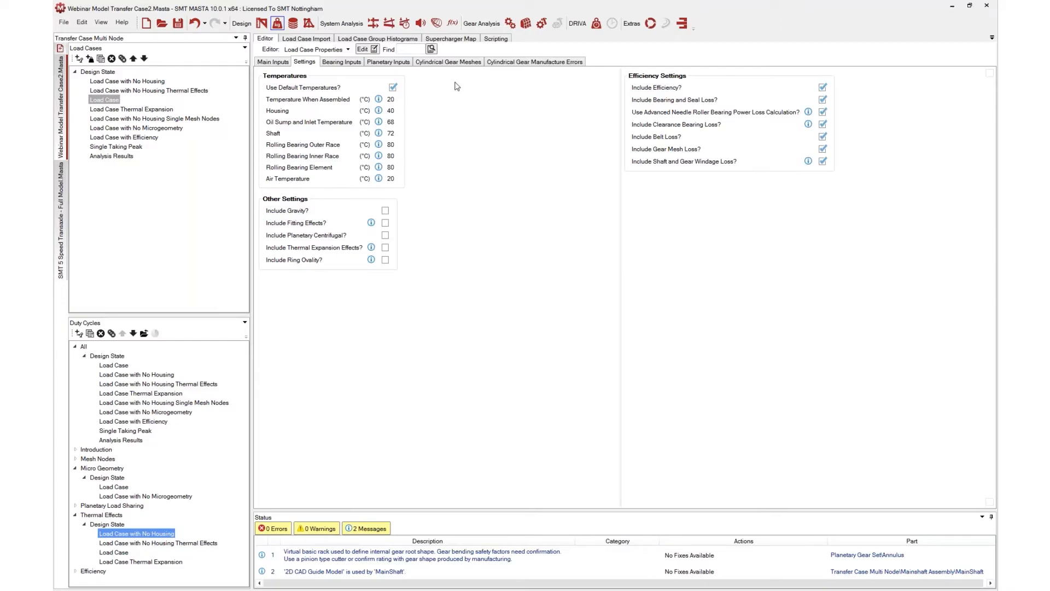
Select the Efficiency duty cycle for system deflection and examine its design state load cases and power loads
{"action": "left_click", "coordinate": [389, 24]}
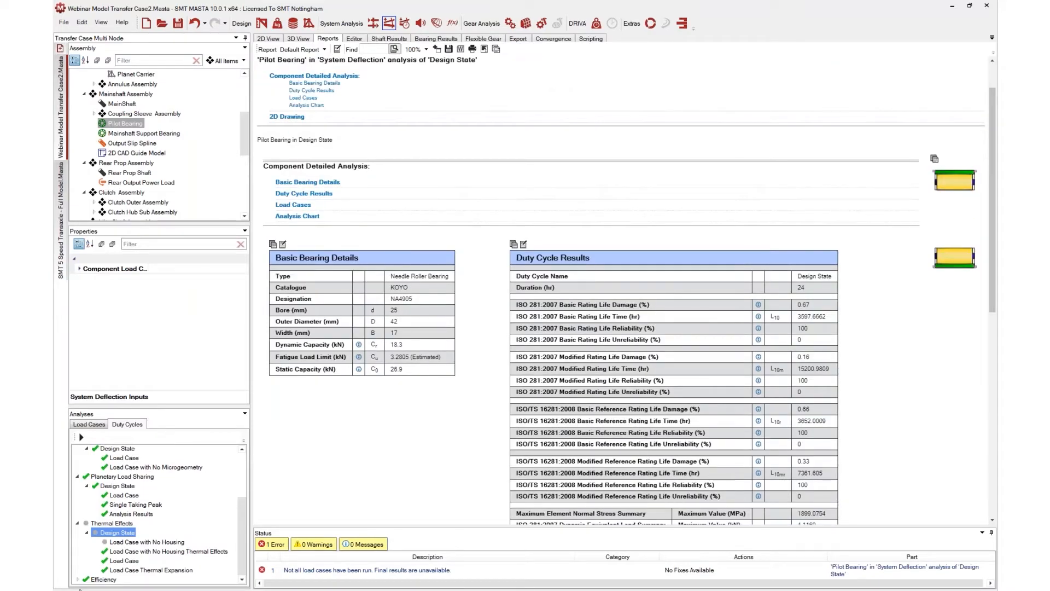
{"action": "left_click", "coordinate": [82, 581]}
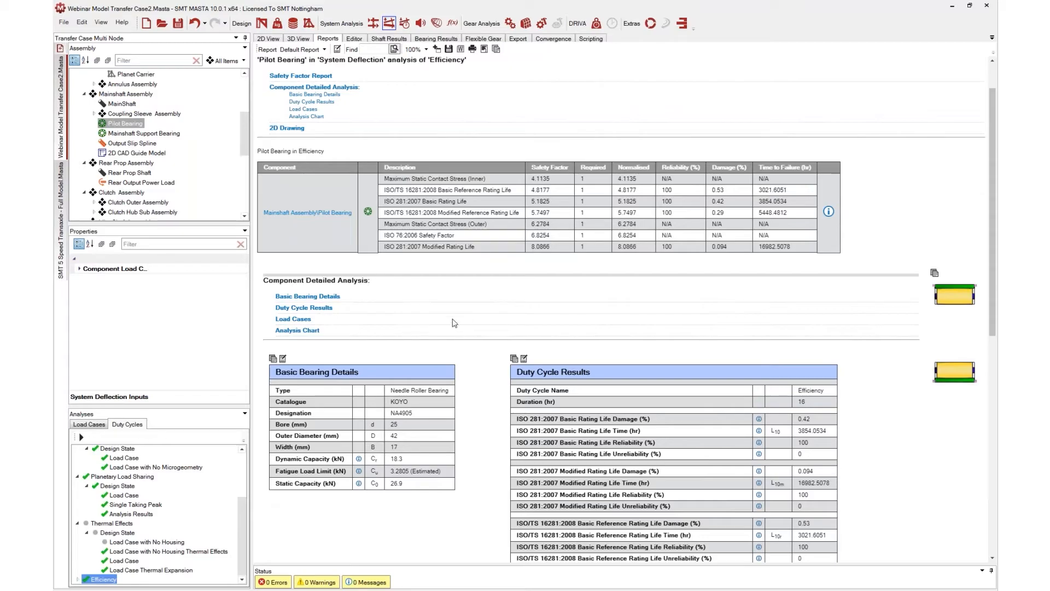
{"action": "left_click", "coordinate": [278, 24]}
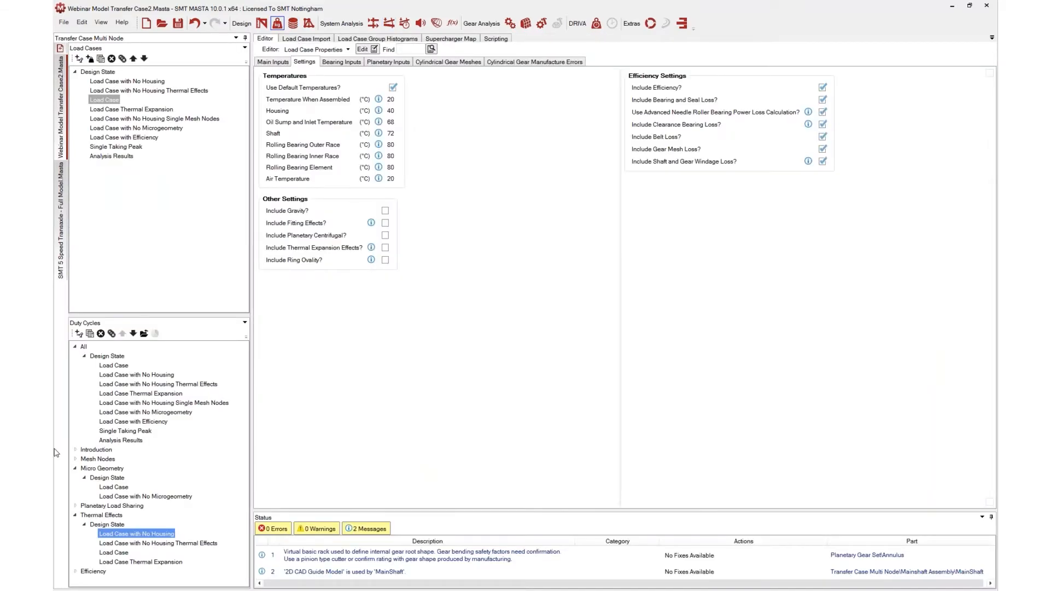
{"action": "left_click", "coordinate": [93, 571]}
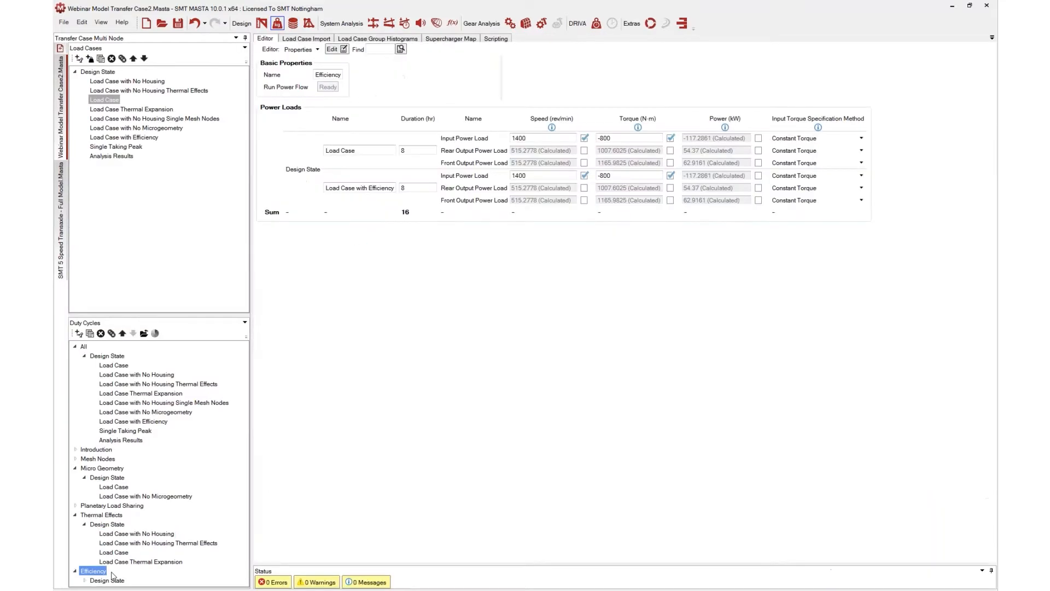
{"action": "double_click", "coordinate": [101, 580]}
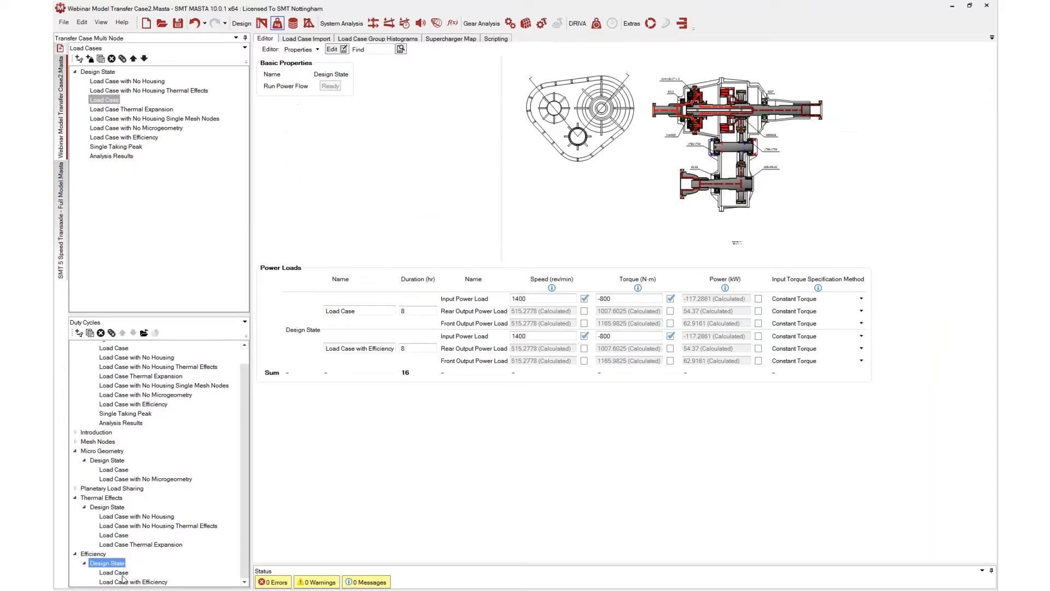
Review the Pilot Bearing report for the Efficiency duty cycle, down to its load cases table and analysis chart
{"action": "left_click", "coordinate": [389, 25]}
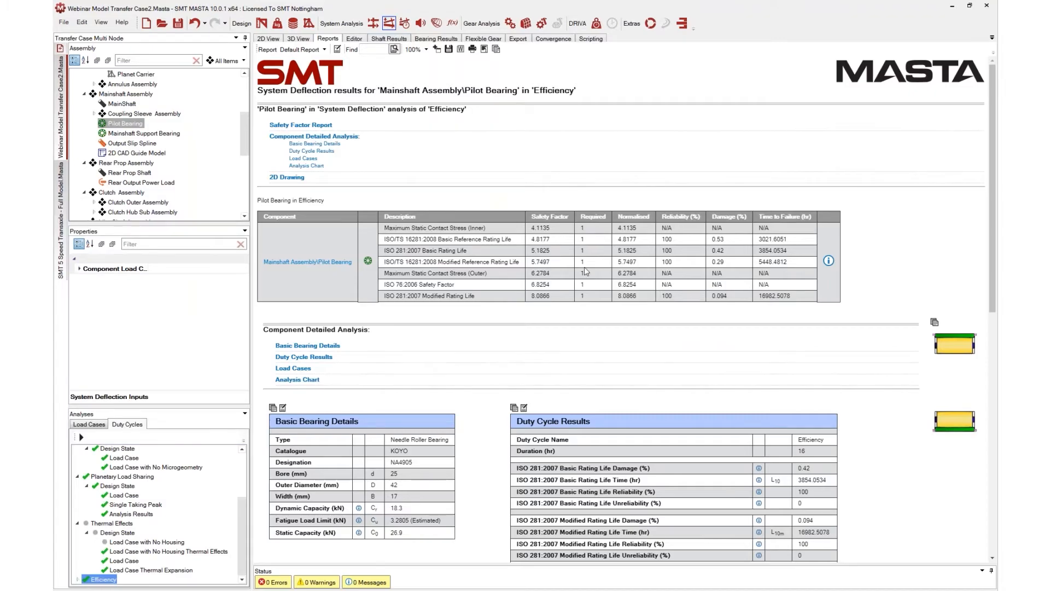
{"action": "scroll", "coordinate": [569, 301], "scroll_direction": "down", "scroll_amount": 3}
{"action": "scroll", "coordinate": [569, 302], "scroll_direction": "down", "scroll_amount": 12}
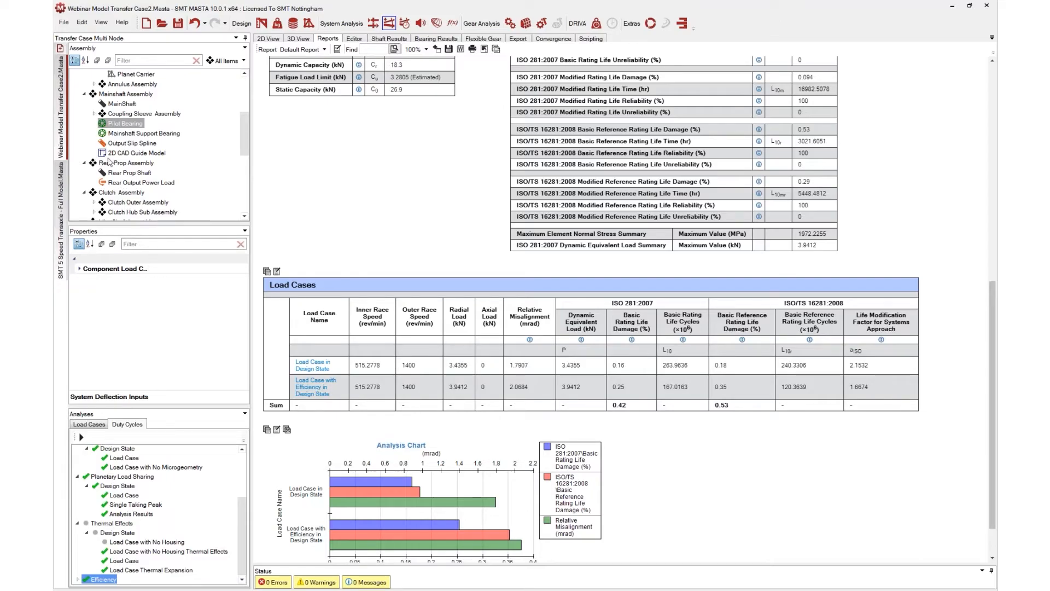
{"action": "scroll", "coordinate": [125, 122], "scroll_direction": "up", "scroll_amount": 1}
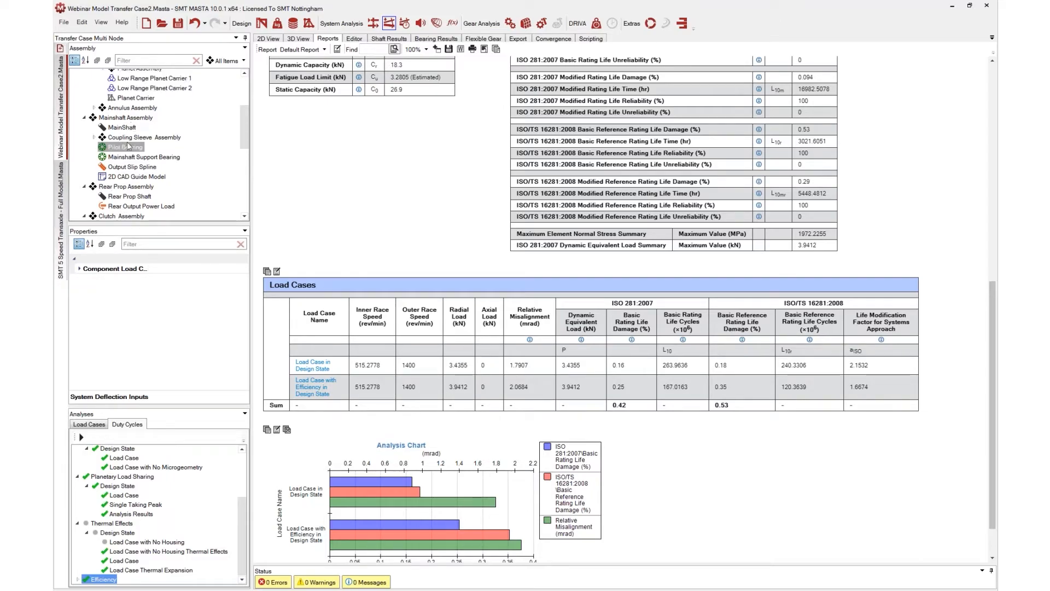
Select the 6010 input shaft bearing in the 2D view and review its report's load cases table and chart
{"action": "left_click", "coordinate": [268, 39]}
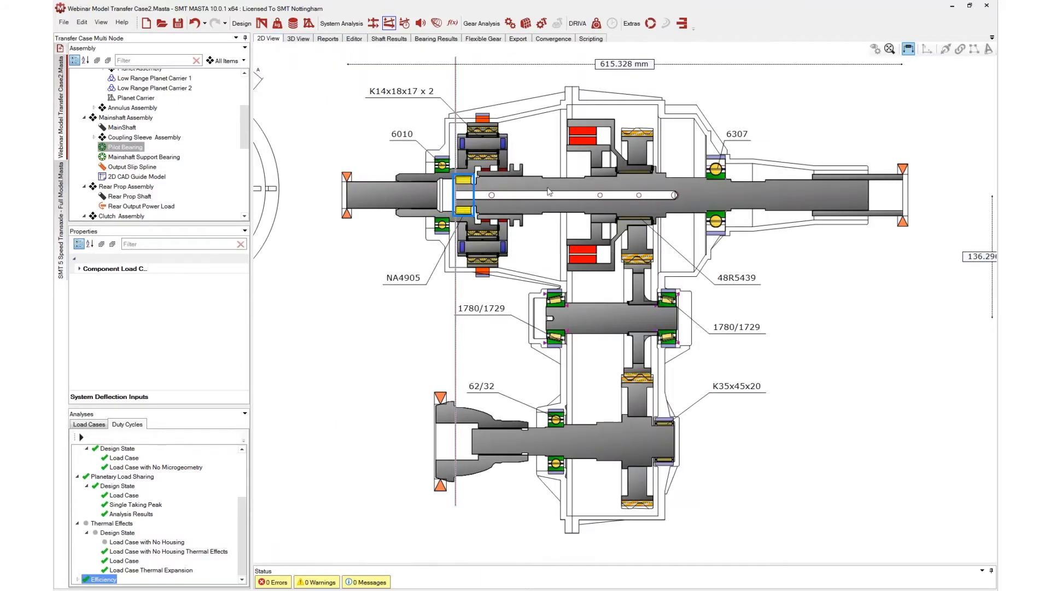
{"action": "scroll", "coordinate": [482, 194], "scroll_direction": "up", "scroll_amount": 3}
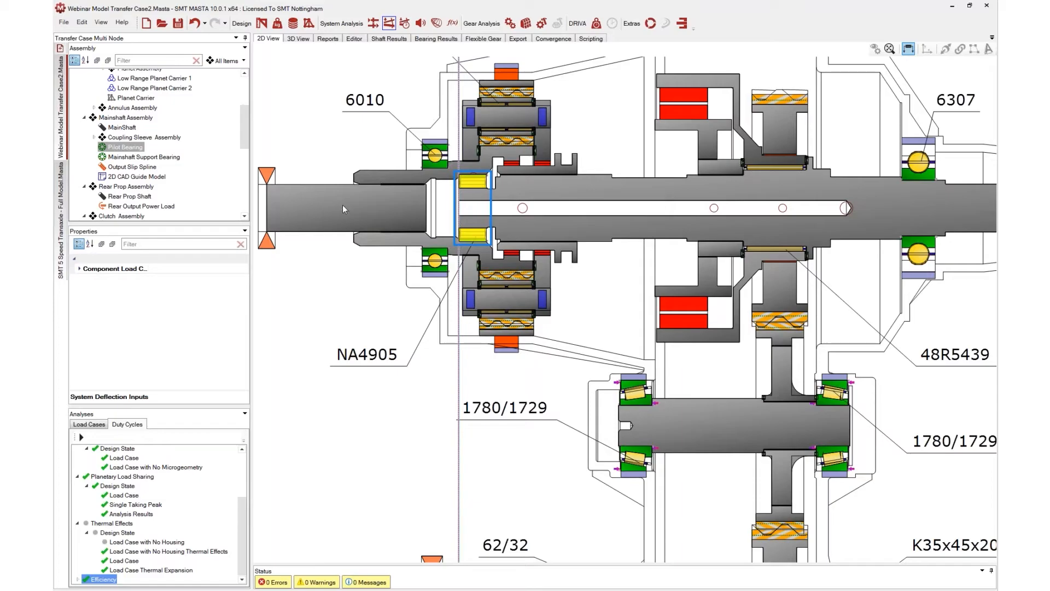
{"action": "left_click", "coordinate": [429, 157]}
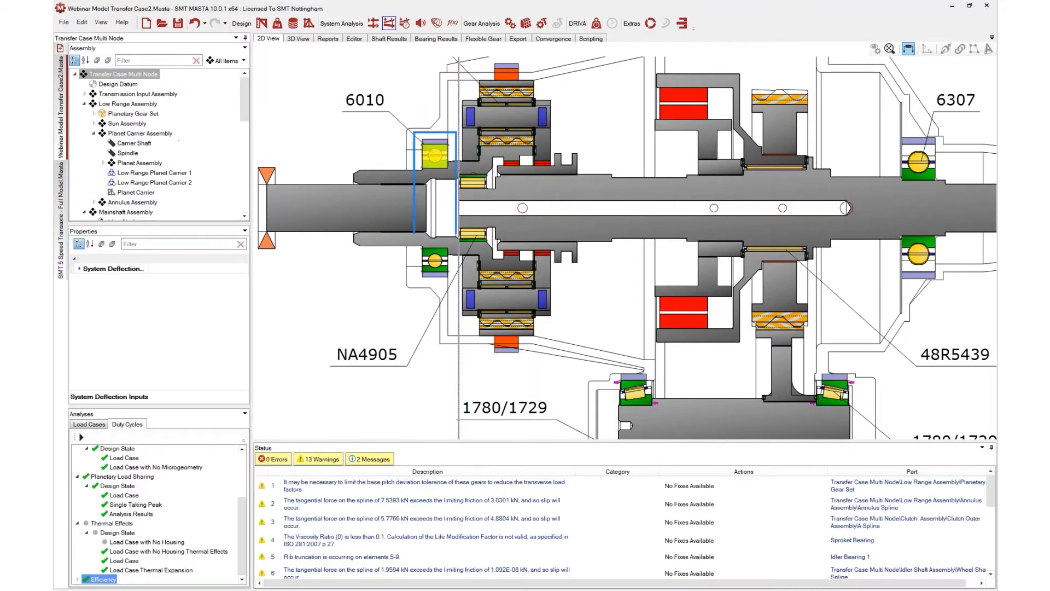
{"action": "left_click", "coordinate": [330, 39]}
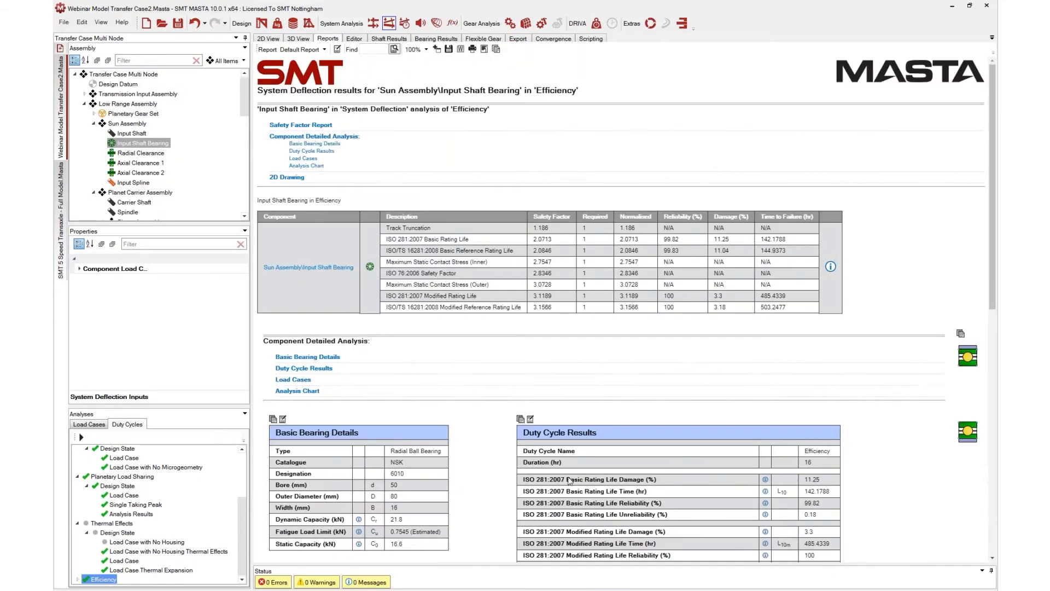
{"action": "scroll", "coordinate": [622, 482], "scroll_direction": "down", "scroll_amount": 4}
{"action": "scroll", "coordinate": [623, 482], "scroll_direction": "down", "scroll_amount": 4}
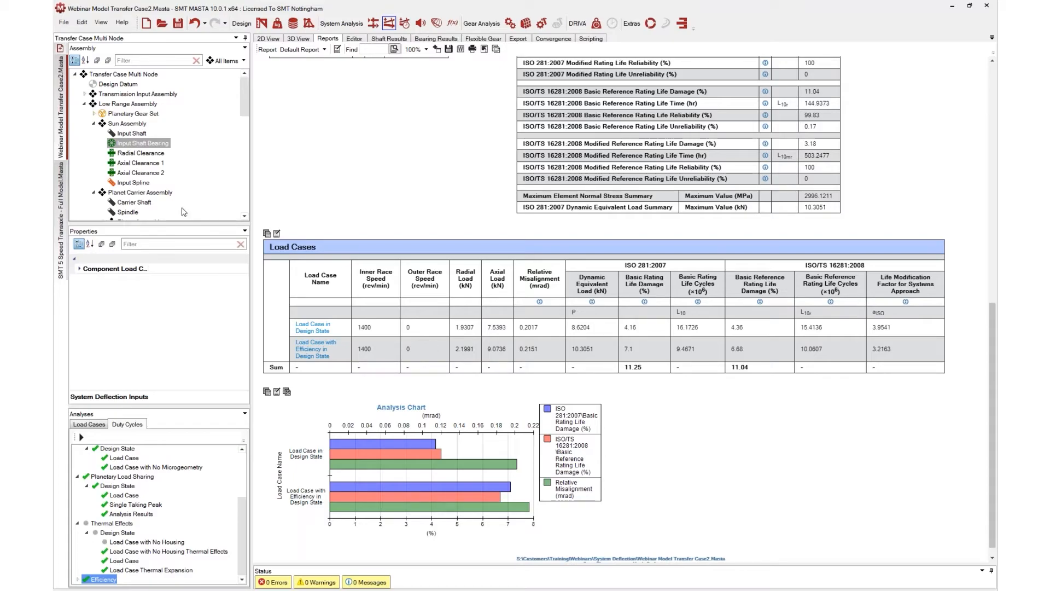
{"action": "left_click", "coordinate": [277, 24]}
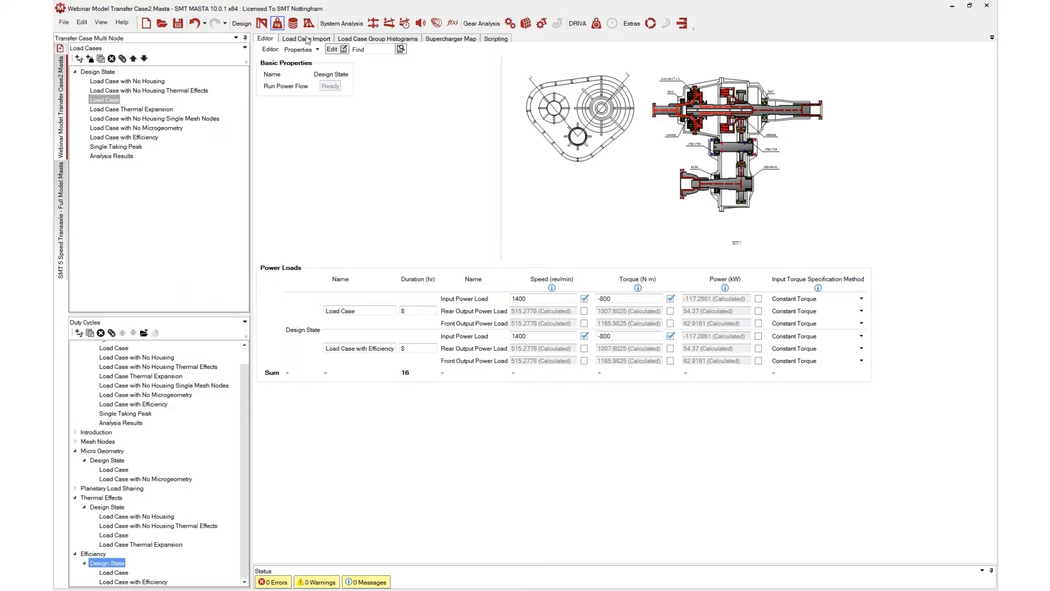
Run the system deflection load cases and view the deflected transfer case in the 3D view
{"action": "left_click", "coordinate": [386, 26]}
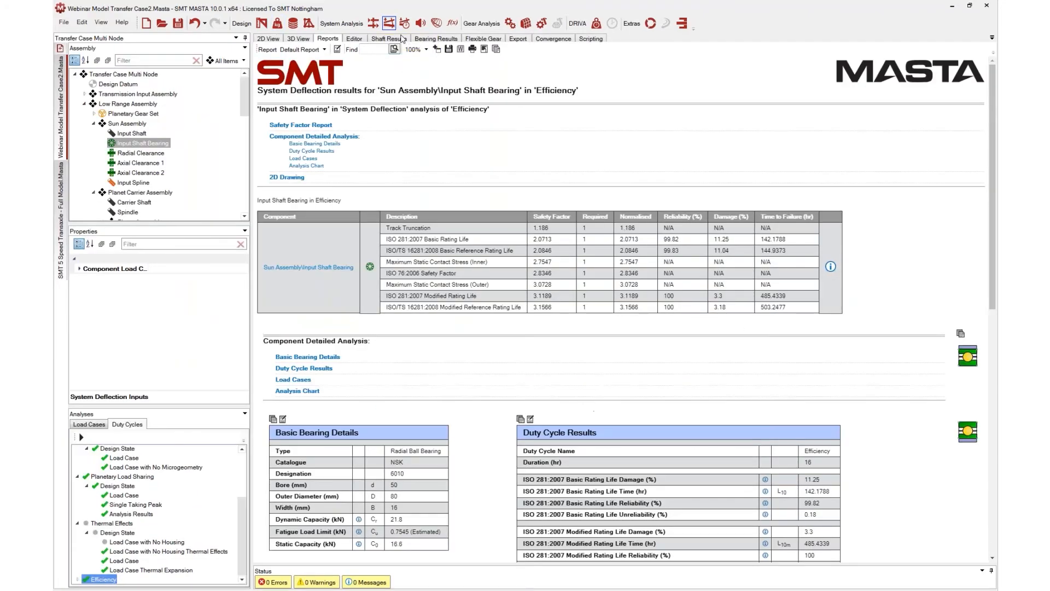
{"action": "left_click", "coordinate": [309, 43]}
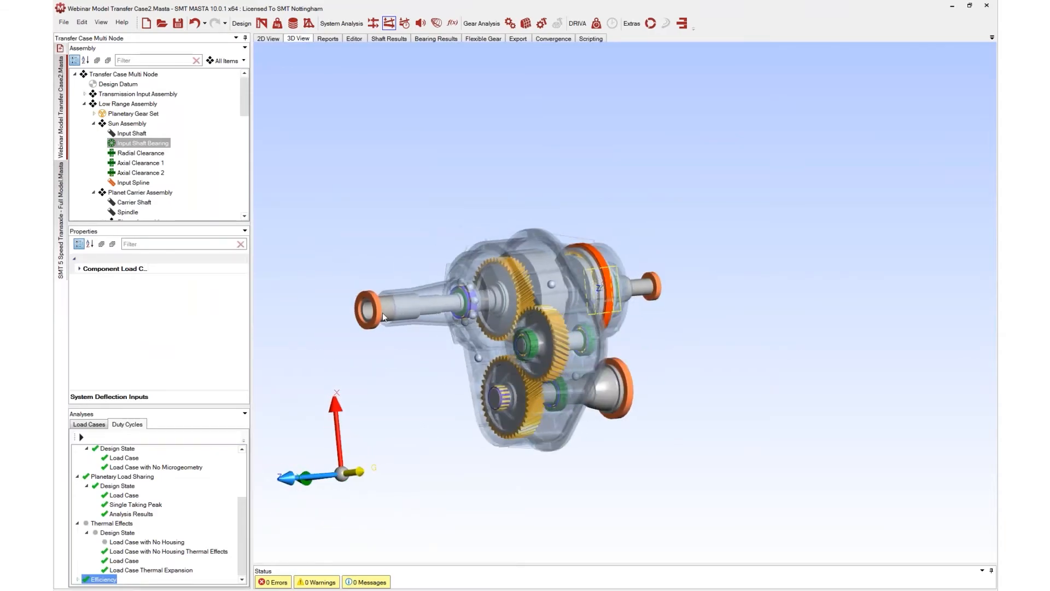
{"action": "scroll", "coordinate": [113, 521], "scroll_direction": "up", "scroll_amount": 3}
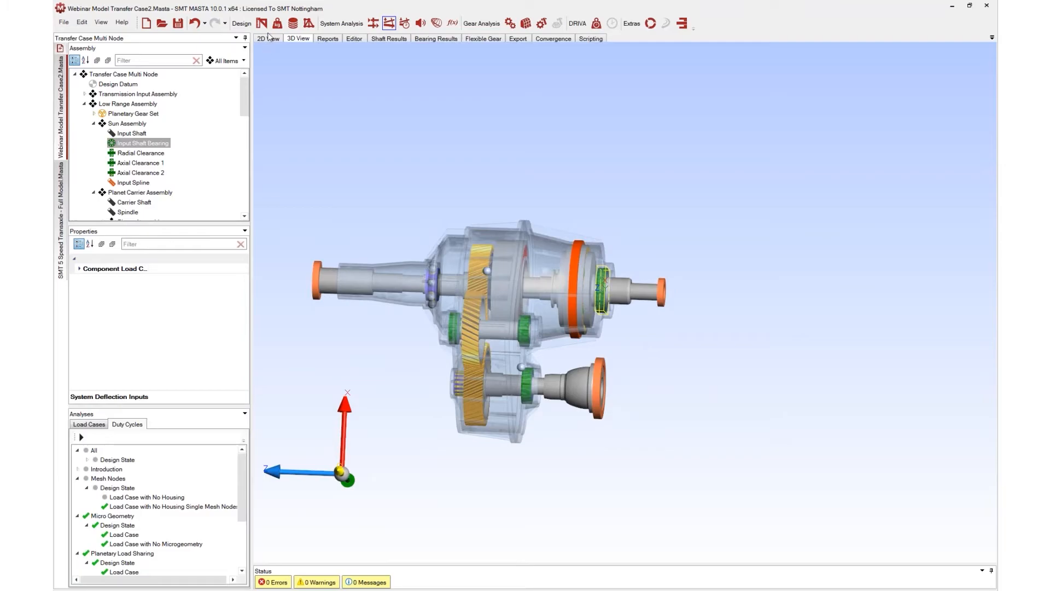
{"action": "left_click", "coordinate": [89, 425]}
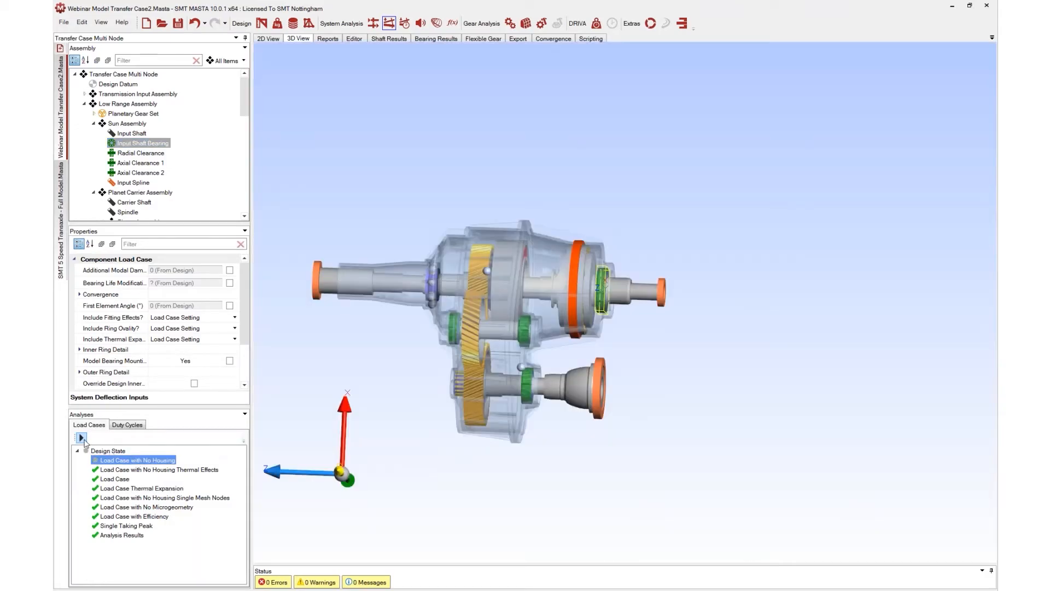
{"action": "left_click", "coordinate": [81, 437]}
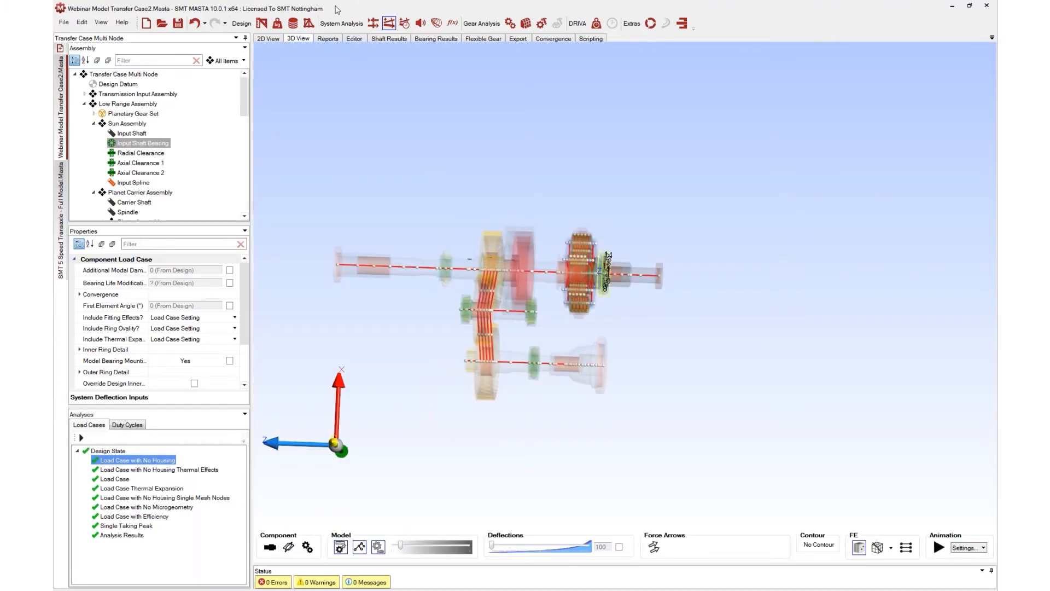
Review the Cylindrical Gear Train report for Load Case with No Housing and for Load Case
{"action": "left_click", "coordinate": [327, 39]}
{"action": "scroll", "coordinate": [154, 146], "scroll_direction": "down", "scroll_amount": 2}
{"action": "scroll", "coordinate": [155, 146], "scroll_direction": "down", "scroll_amount": 8}
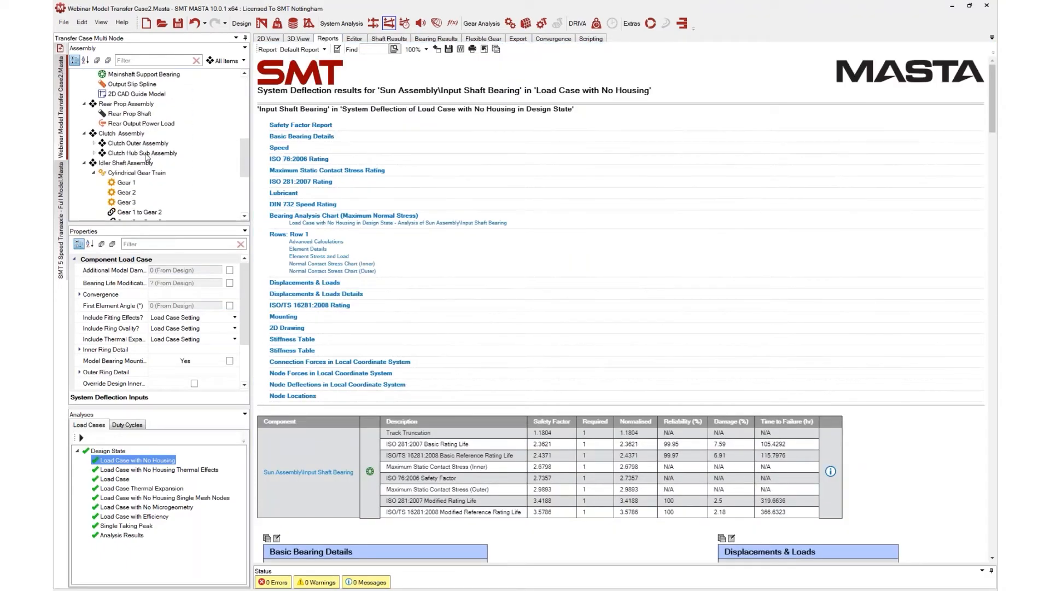
{"action": "left_click", "coordinate": [133, 173]}
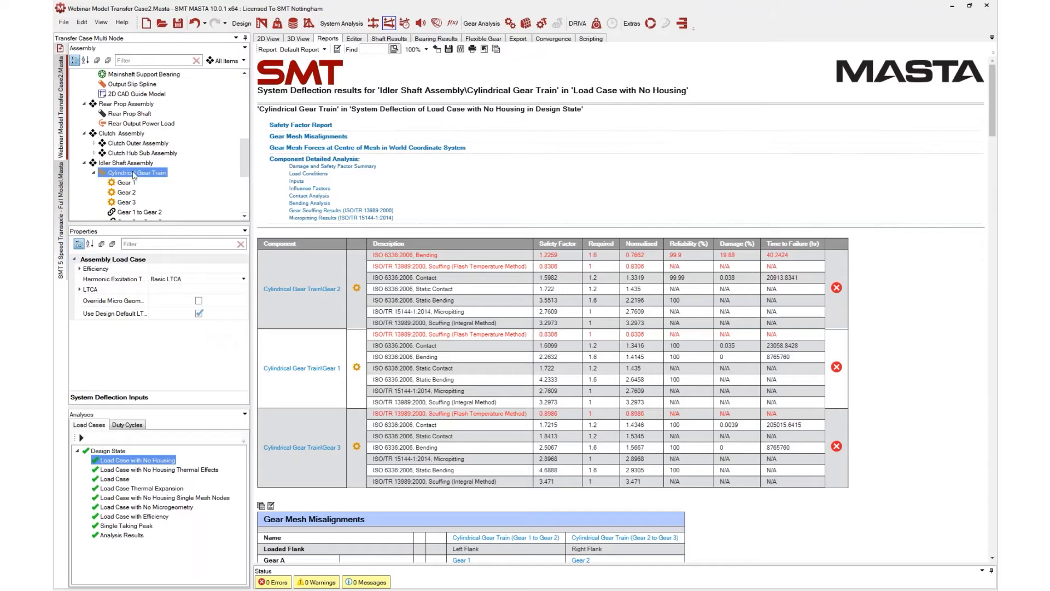
{"action": "scroll", "coordinate": [515, 332], "scroll_direction": "down", "scroll_amount": 3}
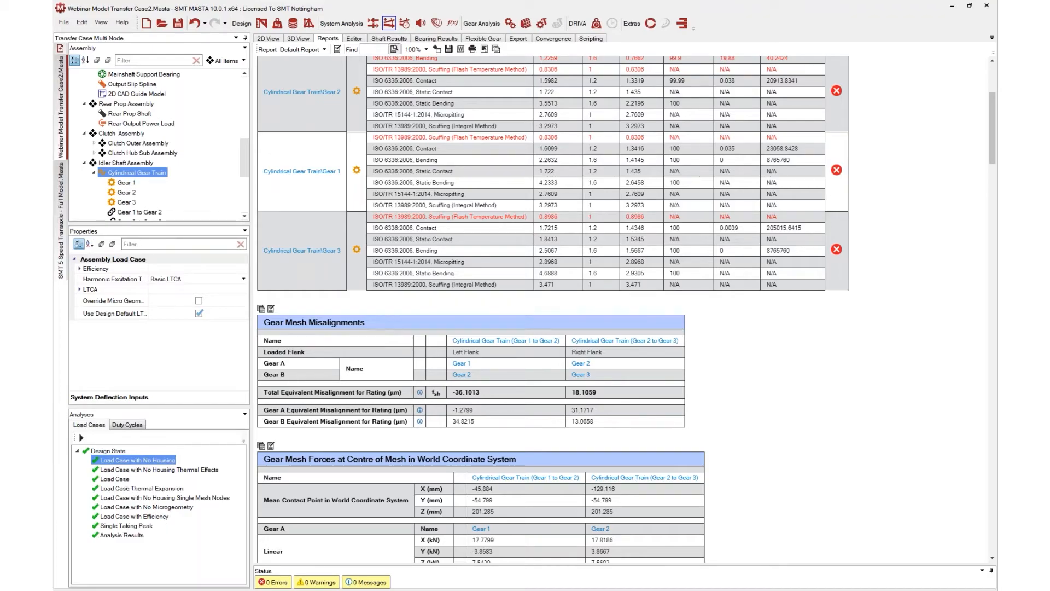
{"action": "left_click", "coordinate": [123, 479]}
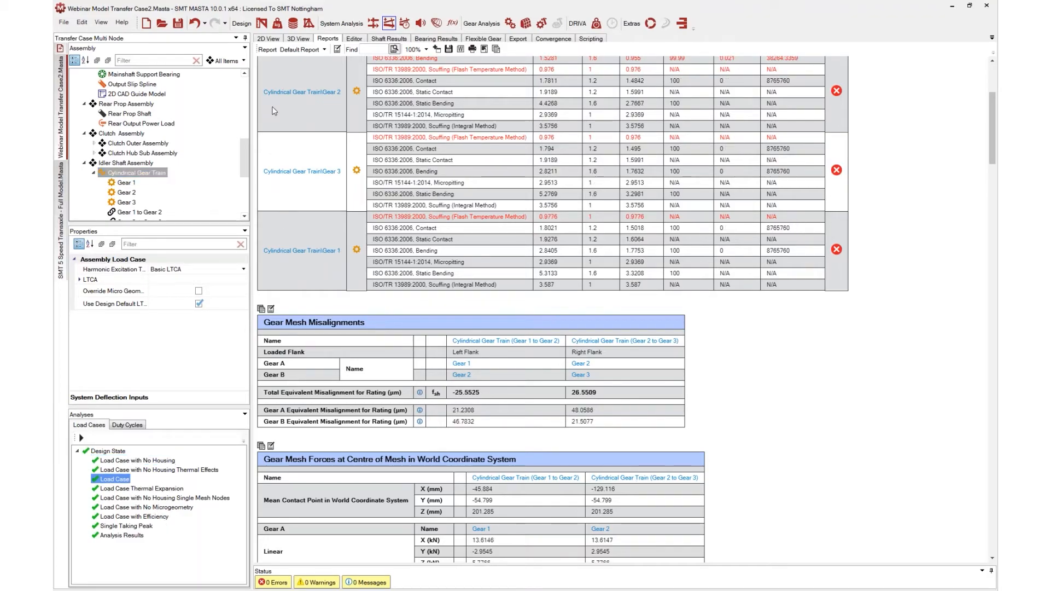
Open the Load Case in the load case editor and examine its settings and main inputs
{"action": "left_click", "coordinate": [277, 25]}
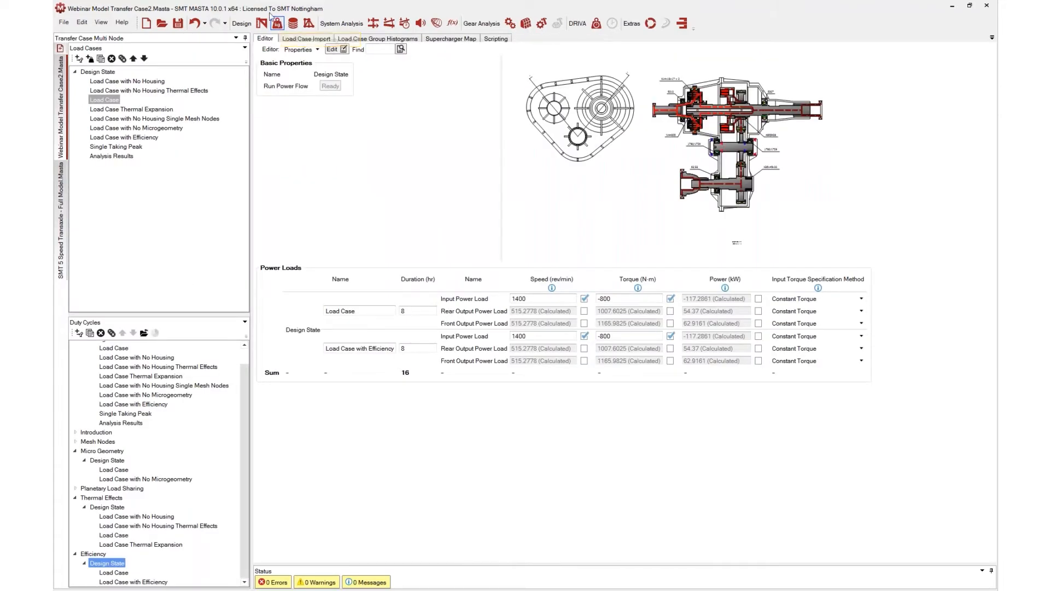
{"action": "left_click", "coordinate": [106, 100]}
{"action": "left_click", "coordinate": [114, 101]}
{"action": "left_click", "coordinate": [118, 101]}
{"action": "left_click", "coordinate": [120, 110]}
{"action": "left_click", "coordinate": [115, 101]}
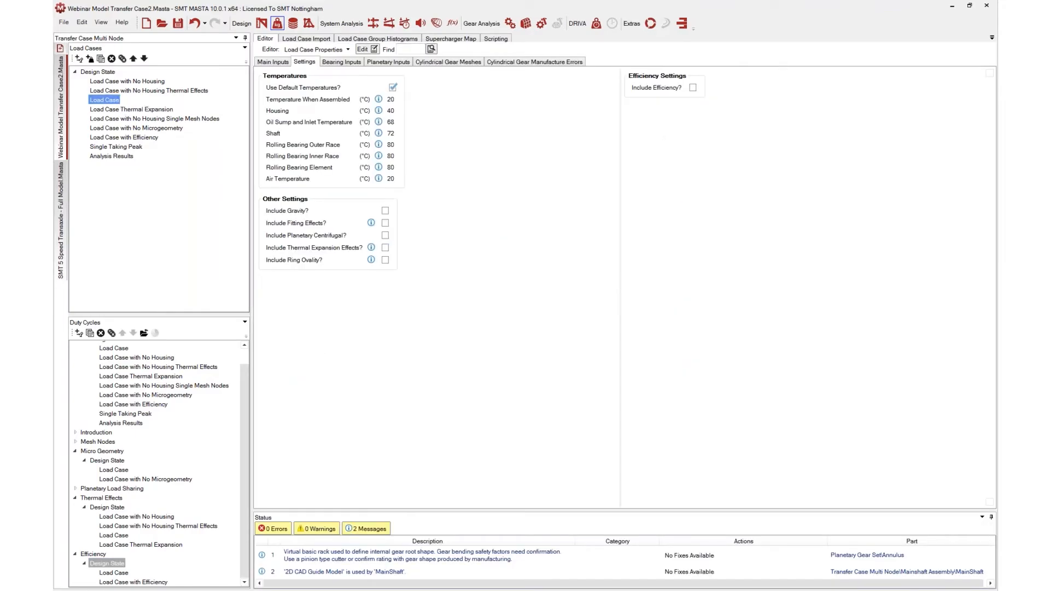
{"action": "left_click", "coordinate": [276, 63]}
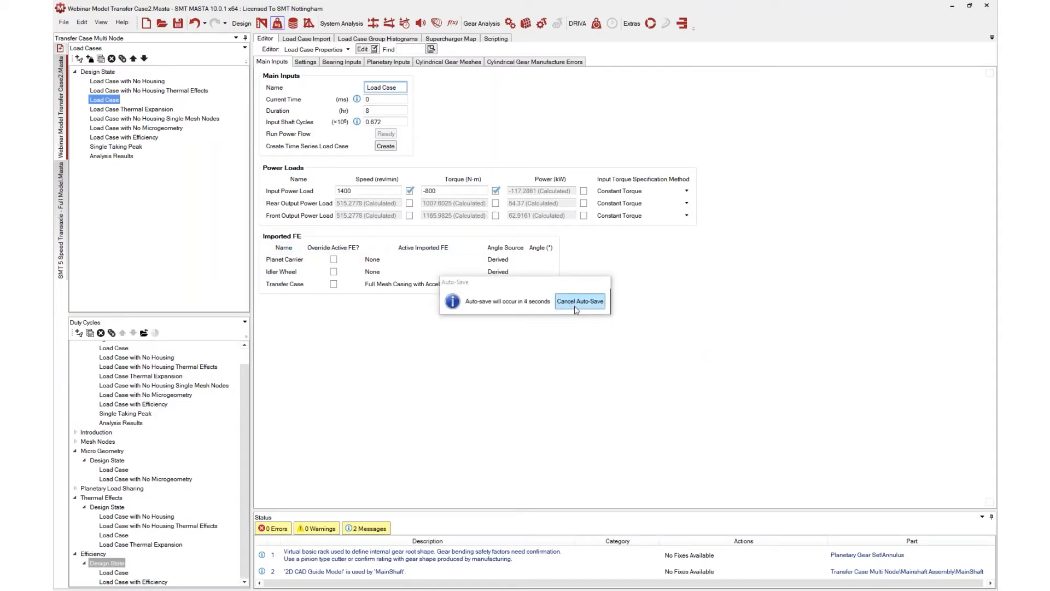
{"action": "left_click", "coordinate": [579, 301]}
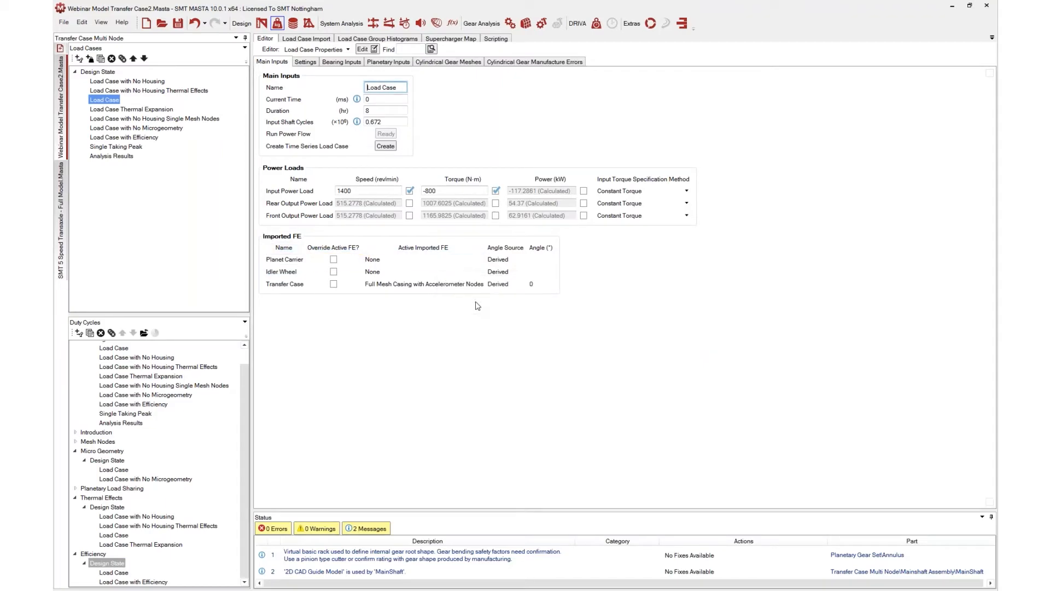
{"action": "left_click", "coordinate": [334, 259]}
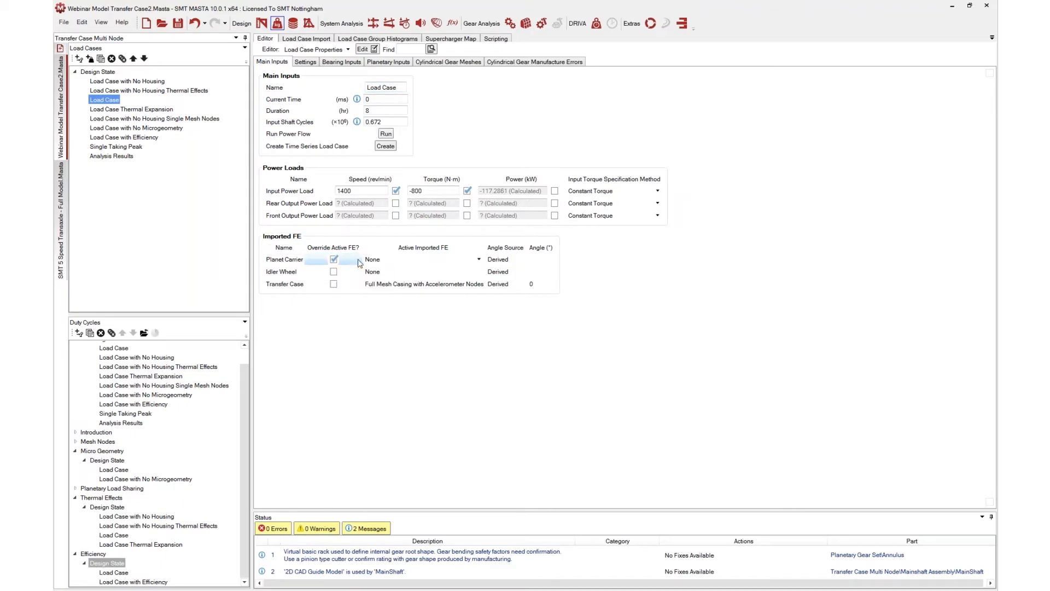
{"action": "left_click", "coordinate": [385, 259]}
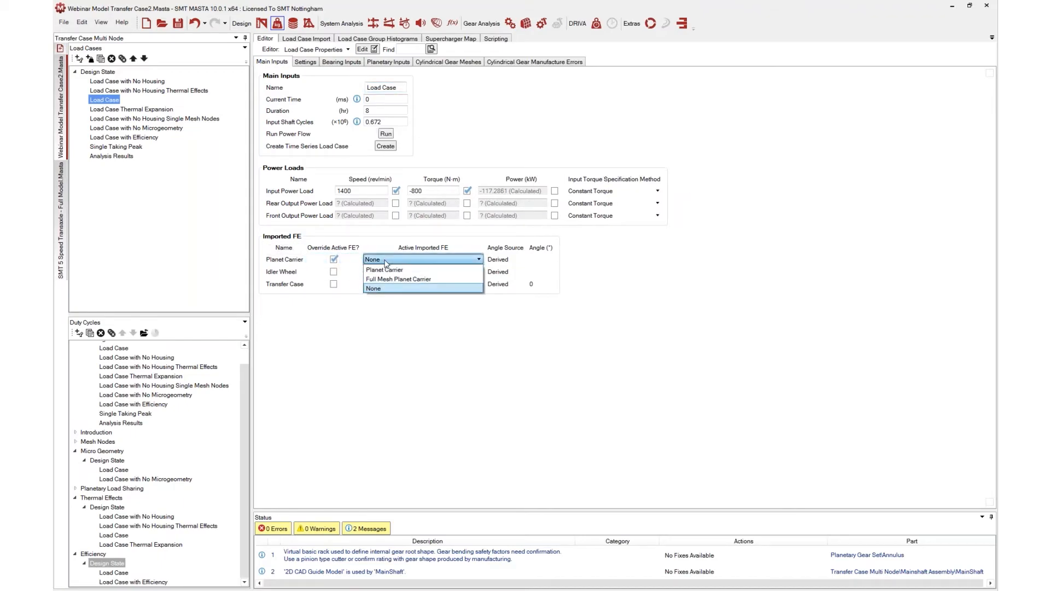
{"action": "left_click", "coordinate": [334, 262]}
{"action": "left_click", "coordinate": [334, 262]}
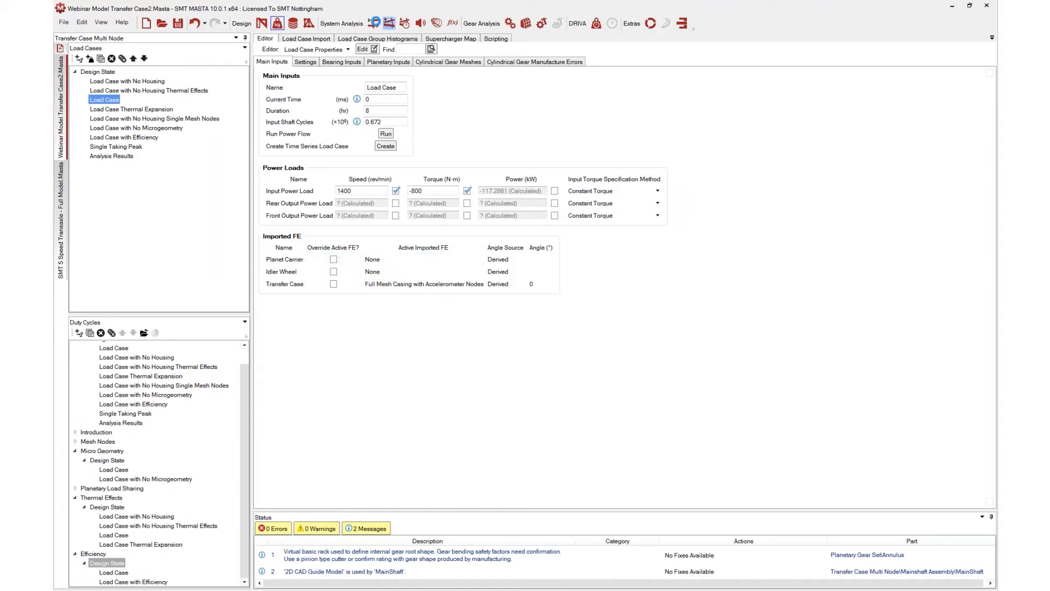
Rerun the system deflection and review the Cylindrical Gear Train report for Load Case
{"action": "left_click", "coordinate": [374, 22]}
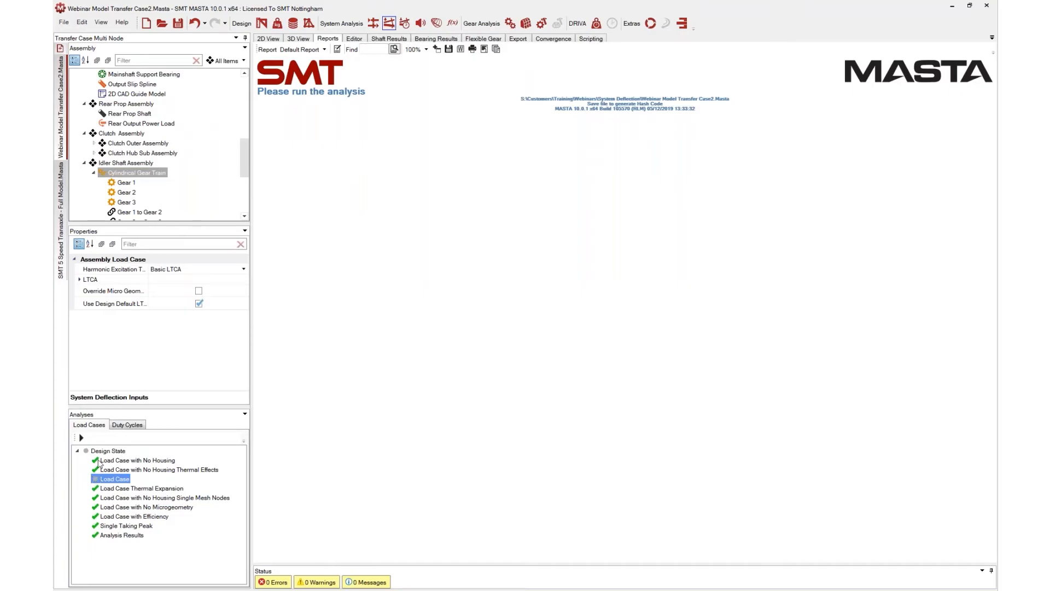
{"action": "left_click", "coordinate": [80, 437]}
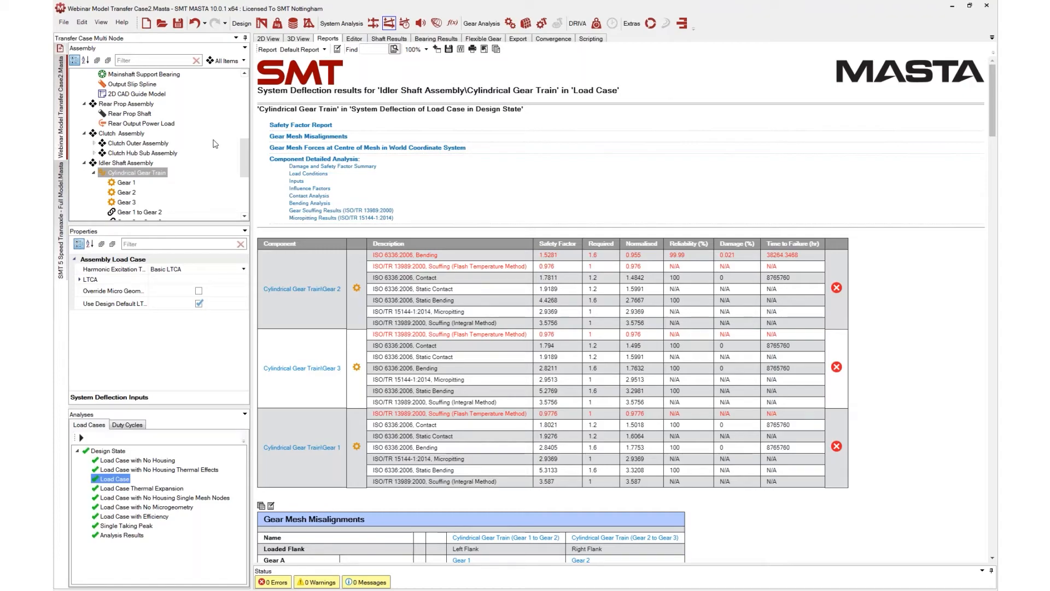
{"action": "scroll", "coordinate": [535, 309], "scroll_direction": "down", "scroll_amount": 1}
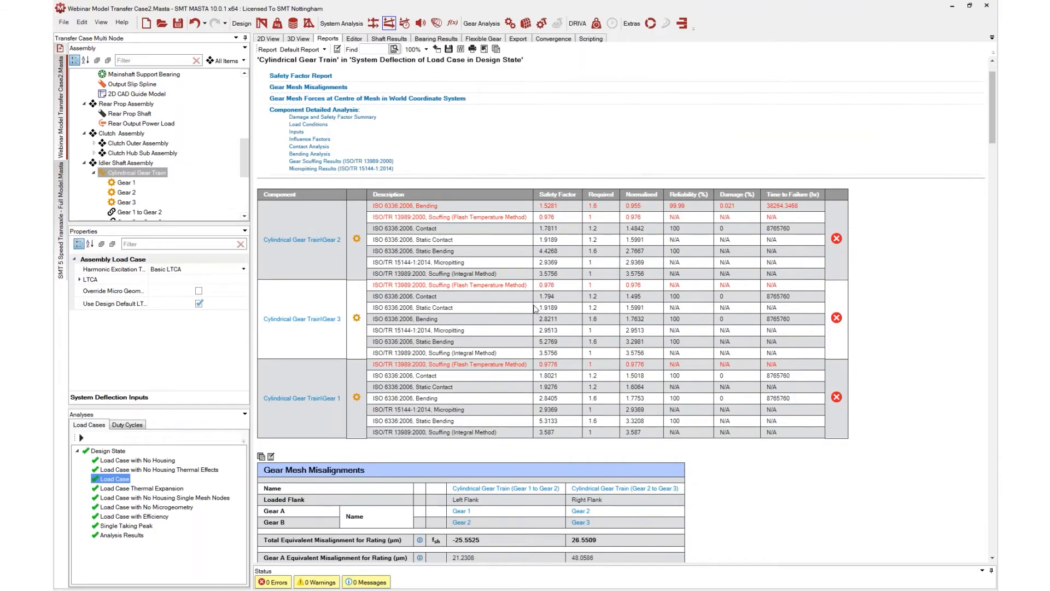
{"action": "scroll", "coordinate": [536, 309], "scroll_direction": "down", "scroll_amount": 2}
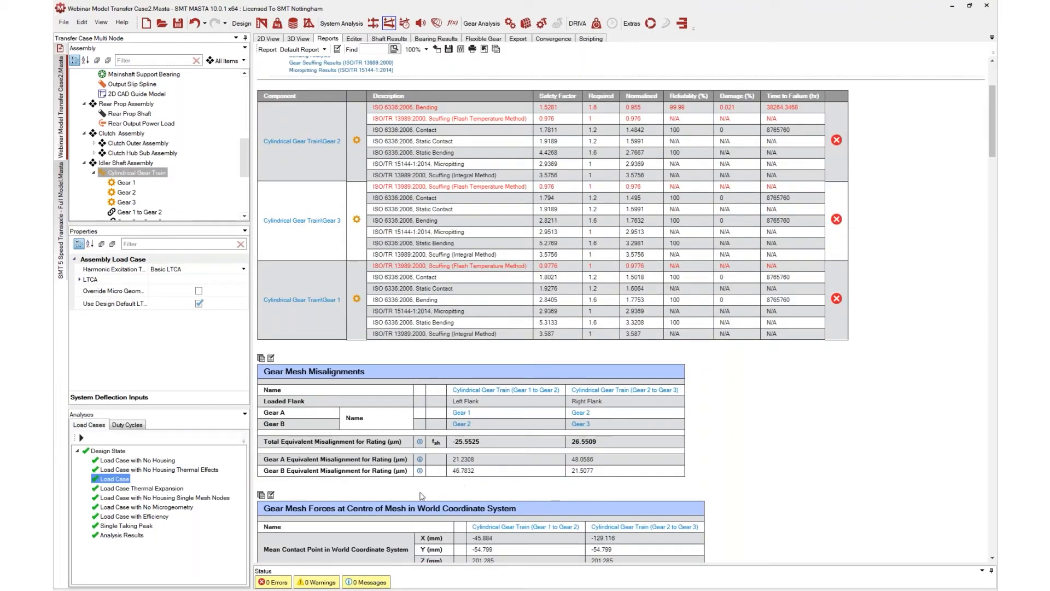
Compare the Cylindrical Gear Train results between Load Case with No Housing and Load Case
{"action": "left_click", "coordinate": [153, 462]}
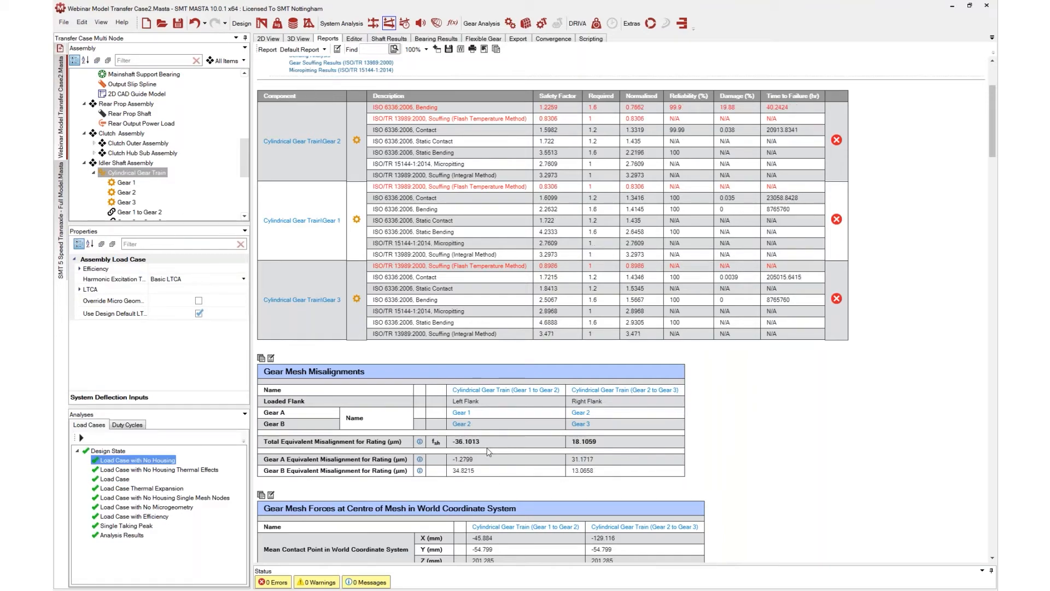
{"action": "left_click", "coordinate": [112, 479]}
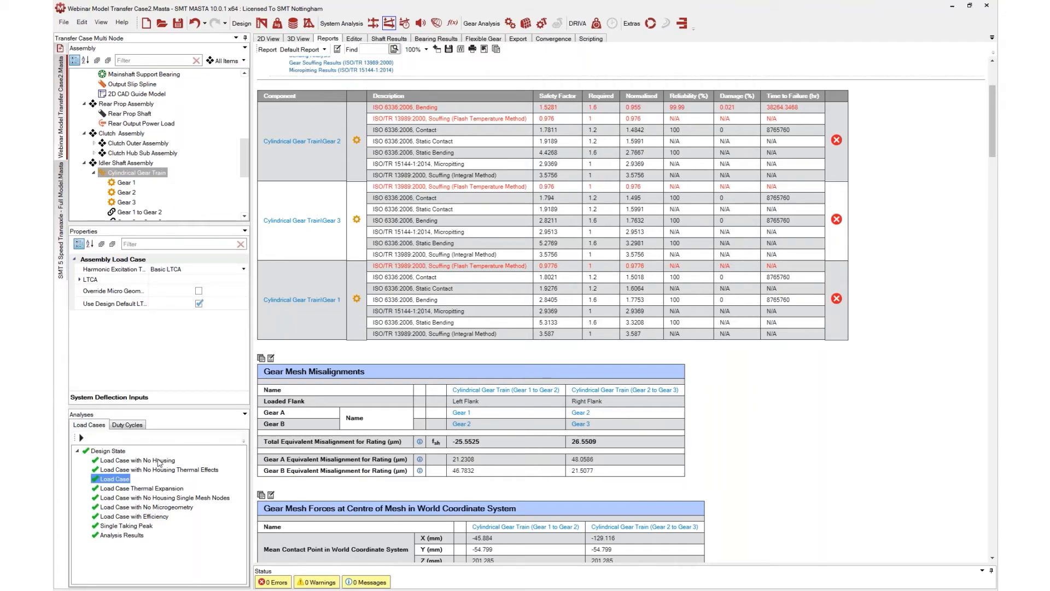
{"action": "left_click", "coordinate": [159, 461]}
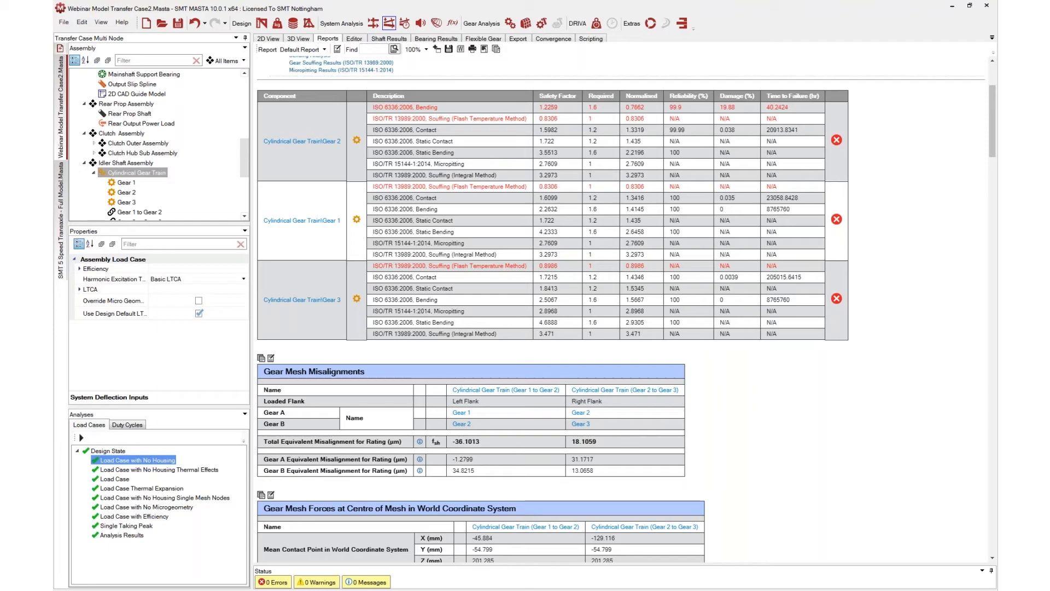
{"action": "left_click", "coordinate": [120, 480]}
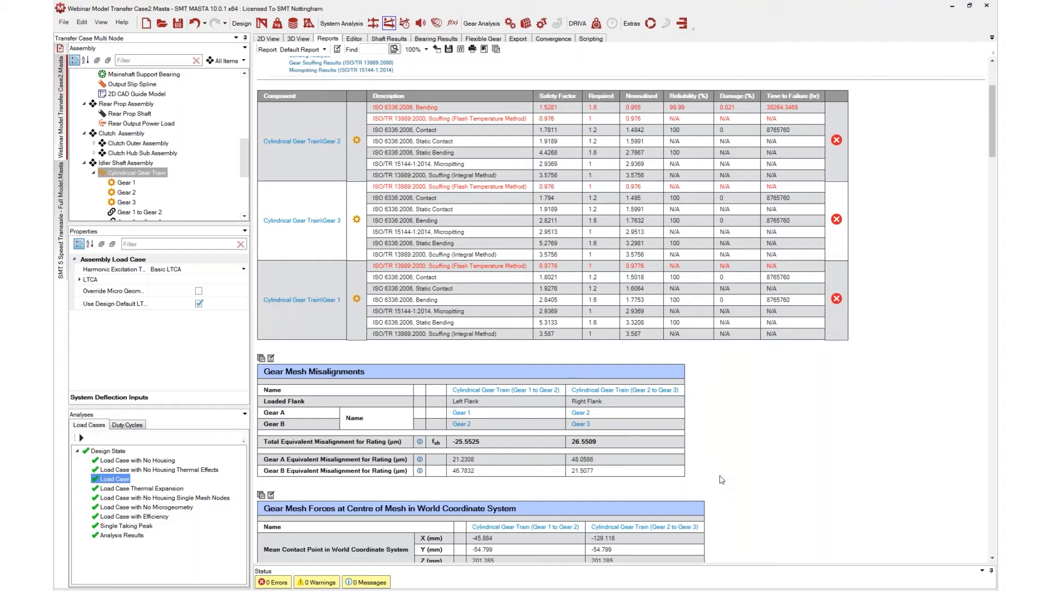
{"action": "scroll", "coordinate": [696, 405], "scroll_direction": "down", "scroll_amount": 3}
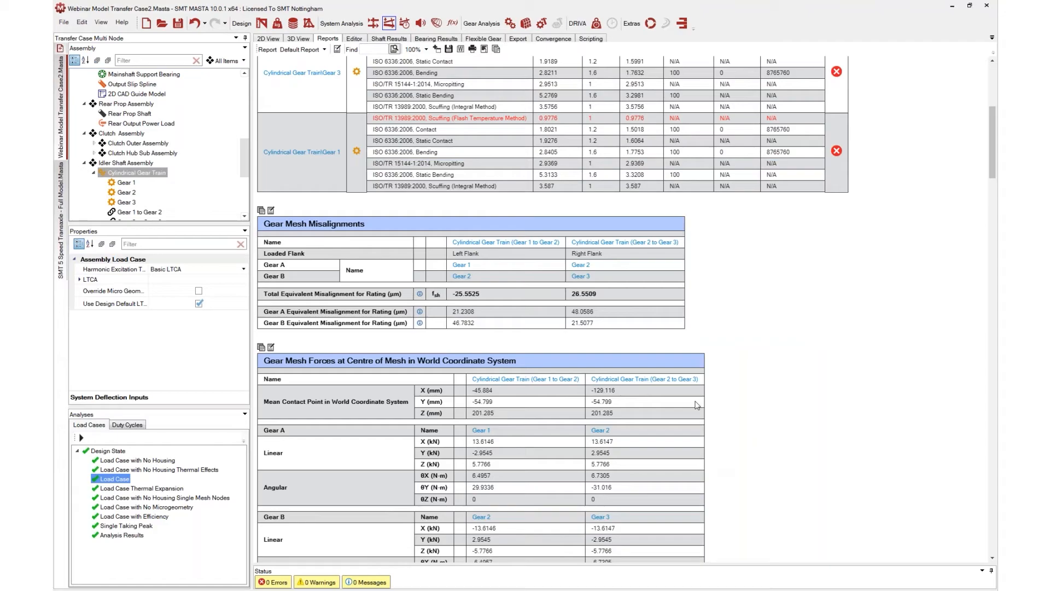
Examine the Load Case's cylindrical gear mesh settings in the load case editor
{"action": "left_click", "coordinate": [278, 26]}
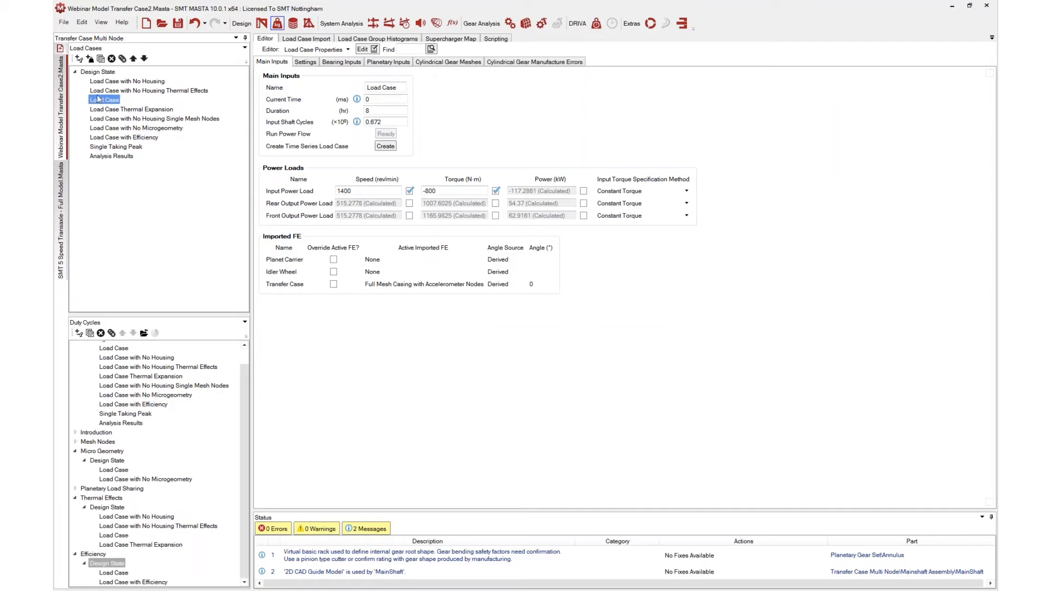
{"action": "left_click_drag", "start_coordinate": [90, 102], "coordinate": [440, 64]}
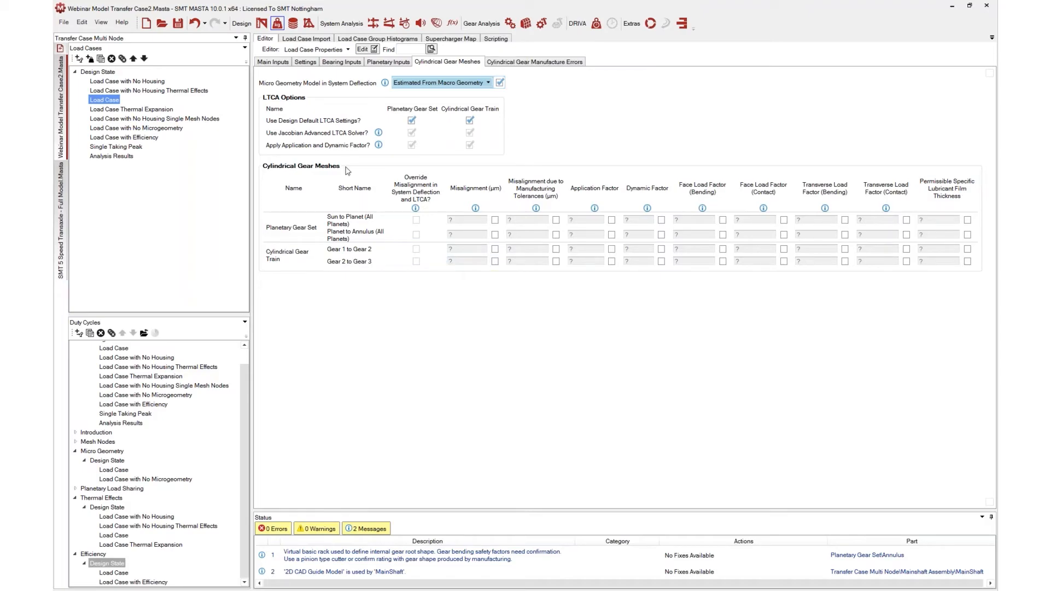
Review the system deflection report for the Gear 1 to Gear 2 mesh in Load Case
{"action": "left_click", "coordinate": [391, 27]}
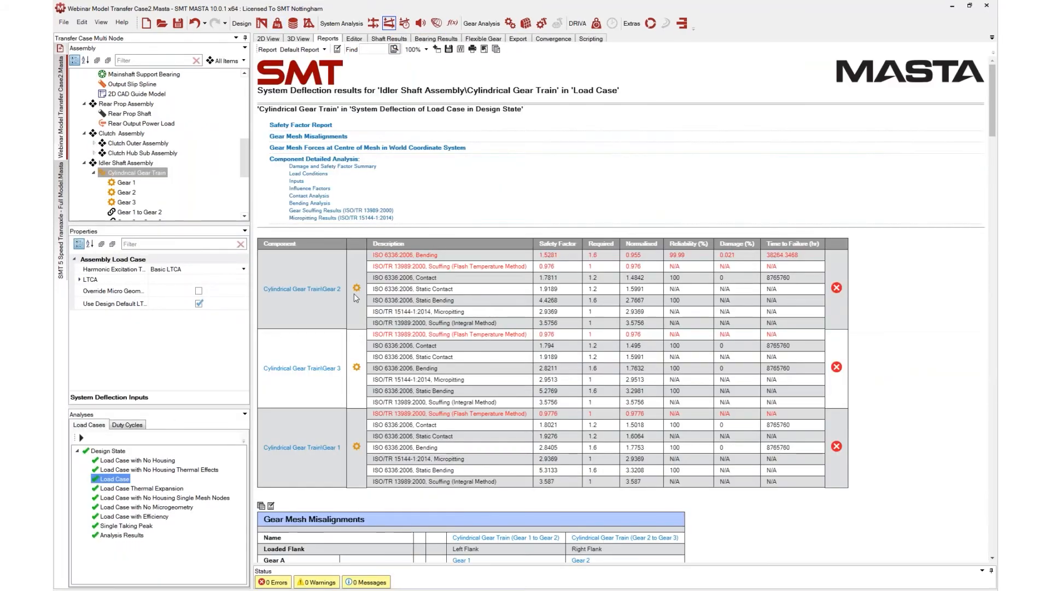
{"action": "scroll", "coordinate": [126, 93], "scroll_direction": "up", "scroll_amount": 3}
{"action": "scroll", "coordinate": [126, 93], "scroll_direction": "down", "scroll_amount": 8}
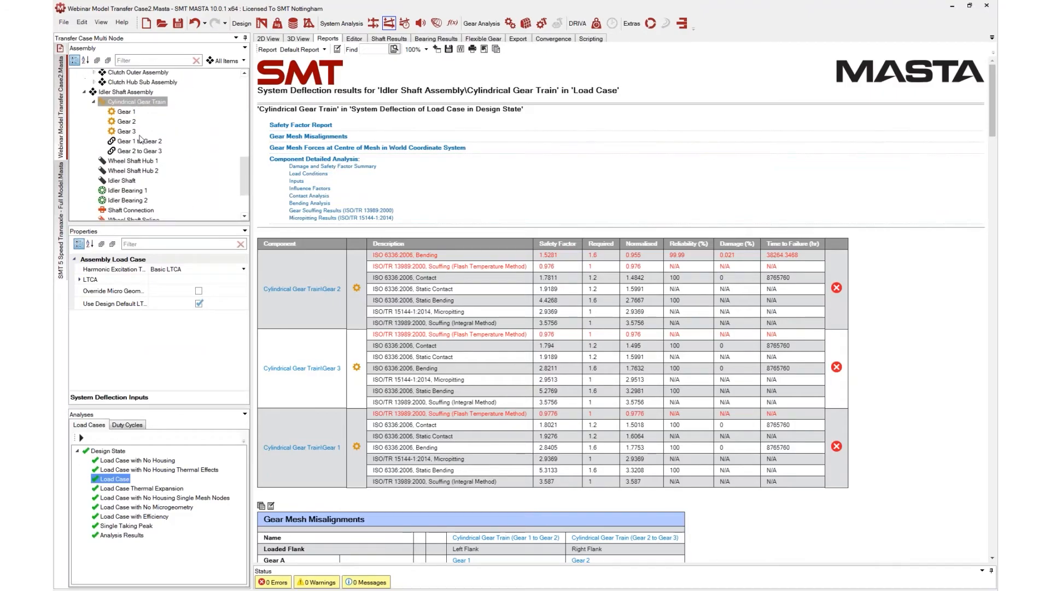
{"action": "left_click", "coordinate": [140, 141]}
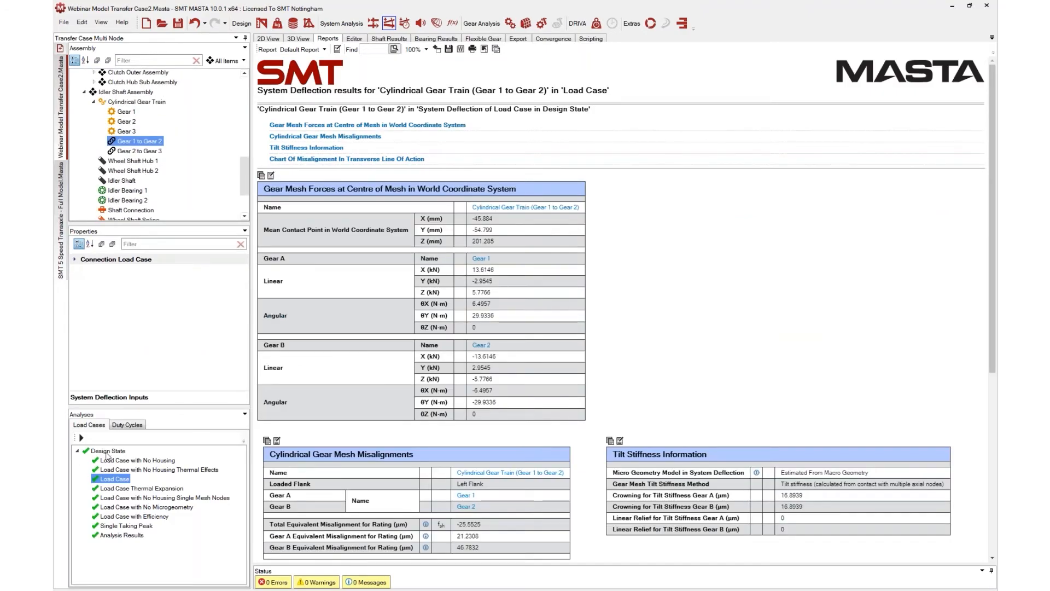
Select the All duty cycle and examine the Gear 1 to Gear 2 mesh's connection load case properties
{"action": "left_click", "coordinate": [131, 425]}
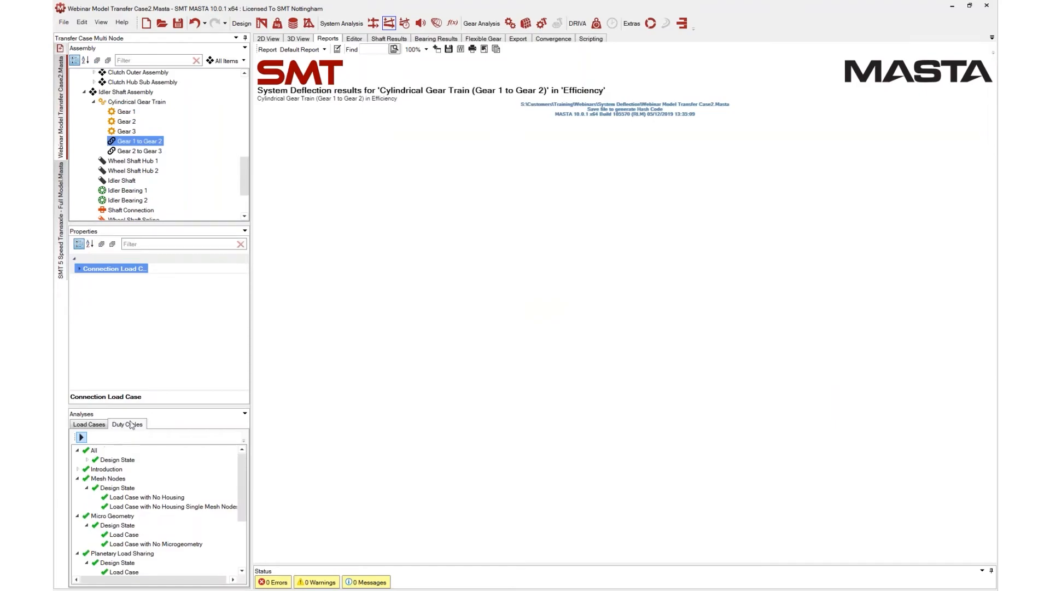
{"action": "left_click", "coordinate": [94, 450]}
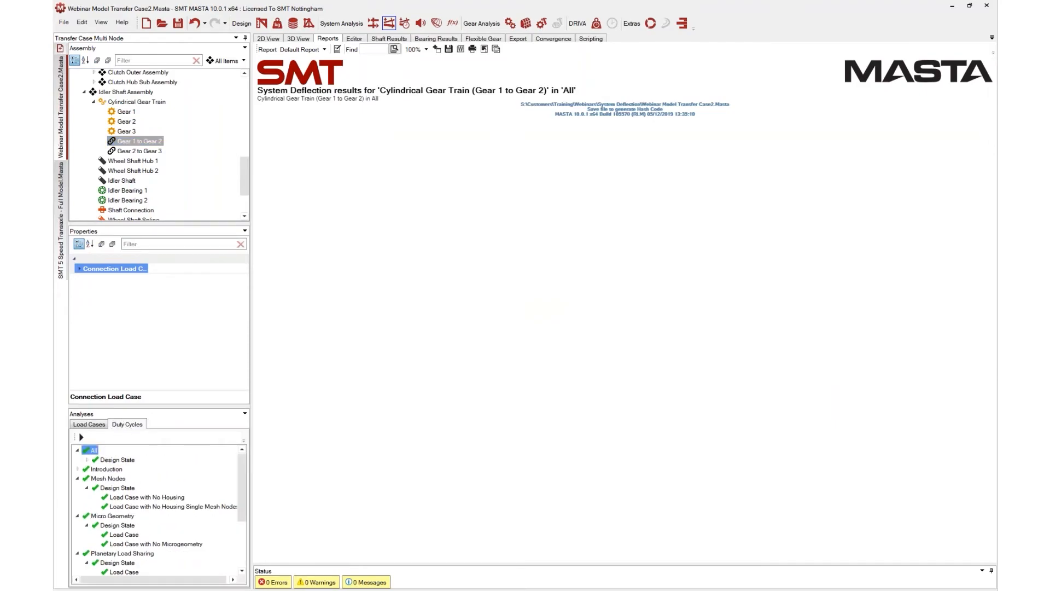
{"action": "left_click", "coordinate": [80, 269]}
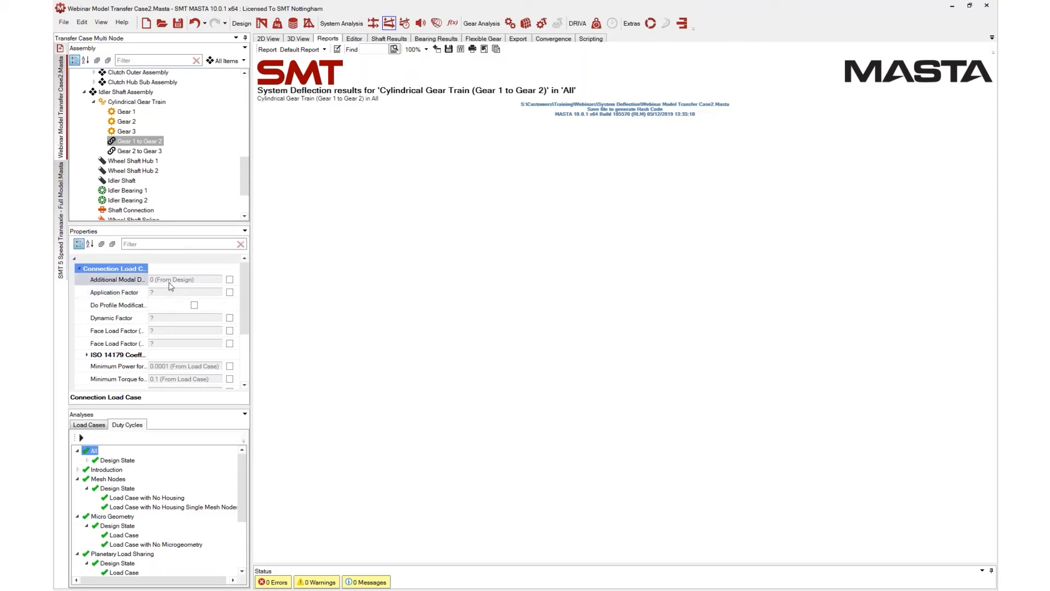
{"action": "scroll", "coordinate": [171, 286], "scroll_direction": "down", "scroll_amount": 1}
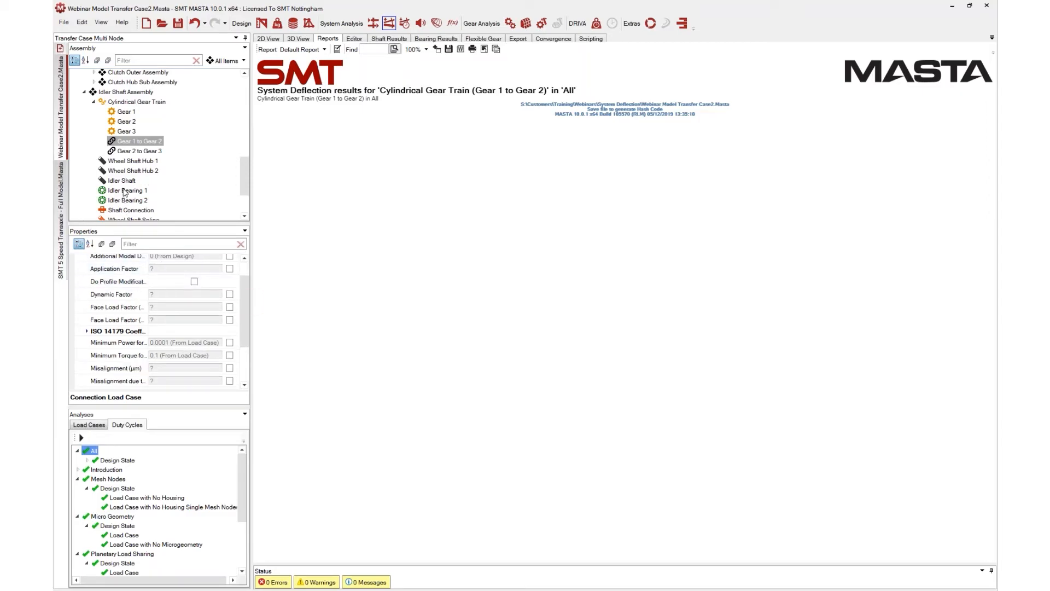
Select Idler Bearing 1 and examine its Inner Ring Detail properties and report for the All duty cycle
{"action": "left_click", "coordinate": [124, 191]}
{"action": "scroll", "coordinate": [136, 326], "scroll_direction": "down", "scroll_amount": 1}
{"action": "double_click", "coordinate": [130, 325]}
{"action": "scroll", "coordinate": [132, 327], "scroll_direction": "down", "scroll_amount": 1}
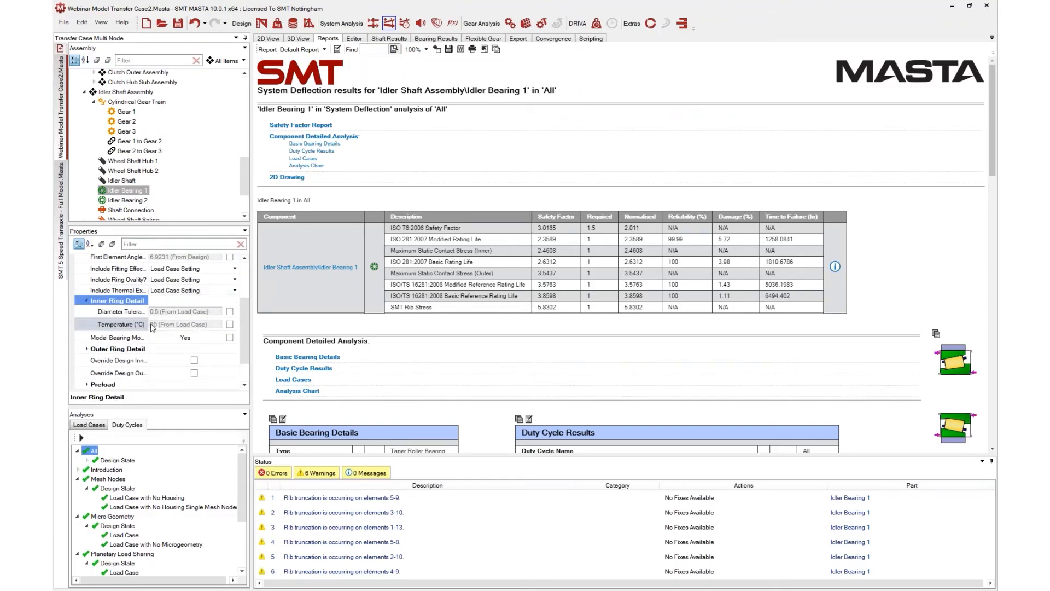
Show the 2D view power flow for the Mesh Nodes 'Load Case with No Housing' load case
{"action": "scroll", "coordinate": [154, 356], "scroll_direction": "down", "scroll_amount": 1}
{"action": "scroll", "coordinate": [131, 323], "scroll_direction": "up", "scroll_amount": 3}
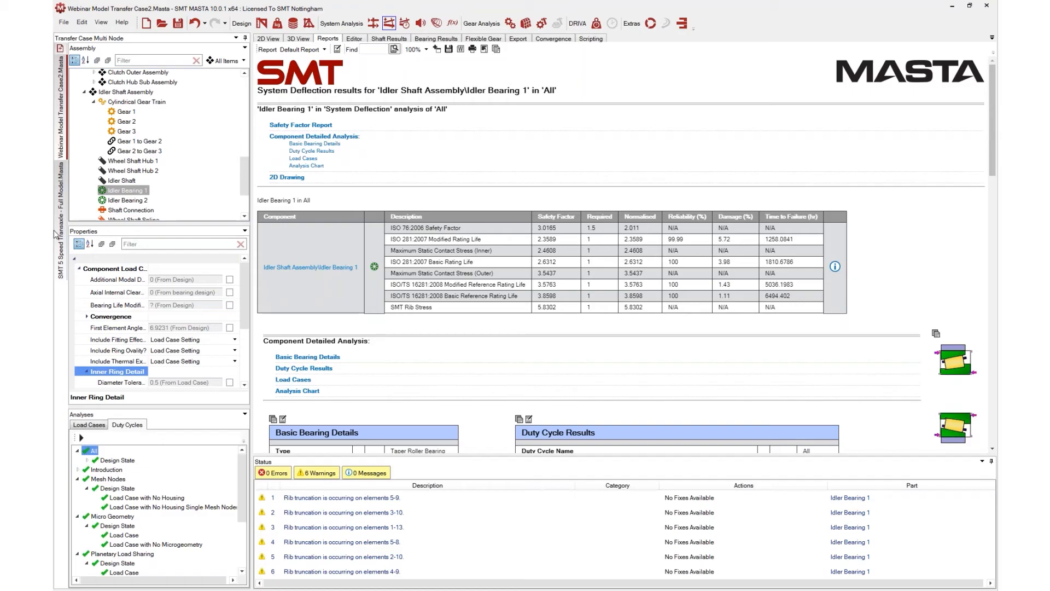
{"action": "left_click", "coordinate": [268, 38]}
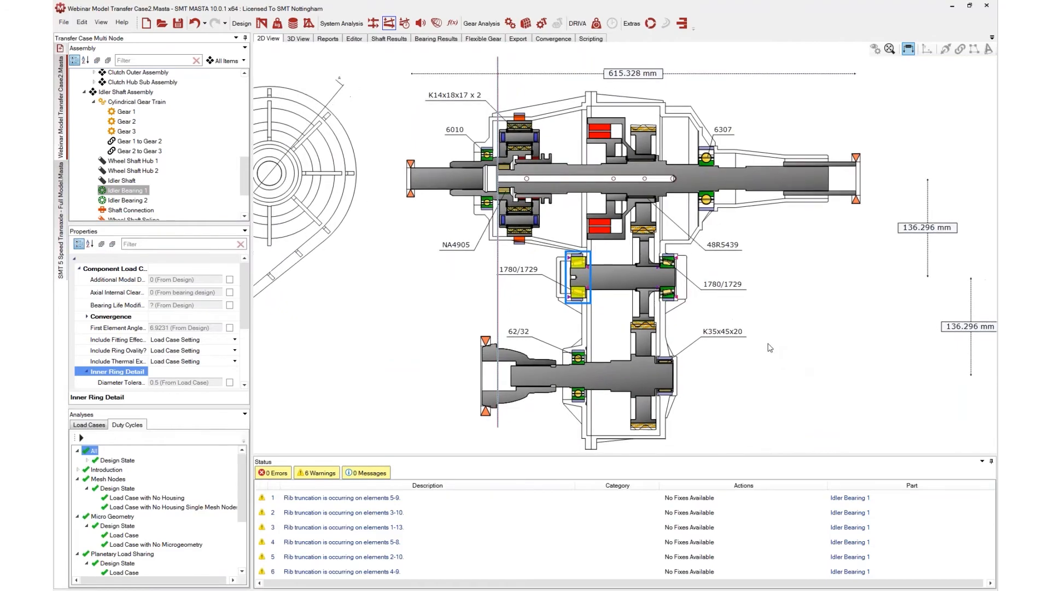
{"action": "scroll", "coordinate": [785, 349], "scroll_direction": "up", "scroll_amount": 1}
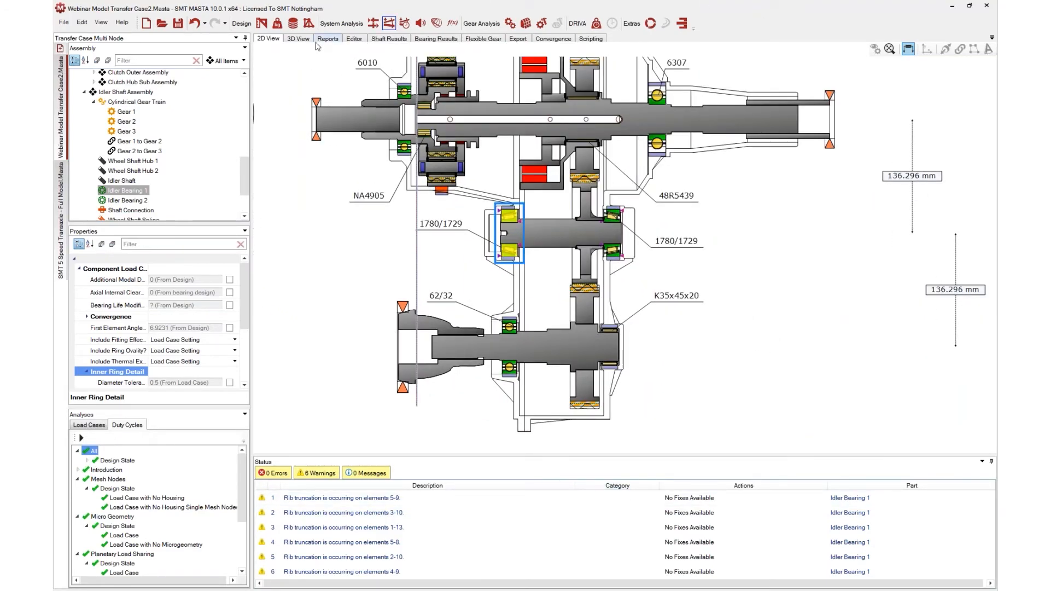
{"action": "left_click", "coordinate": [115, 497]}
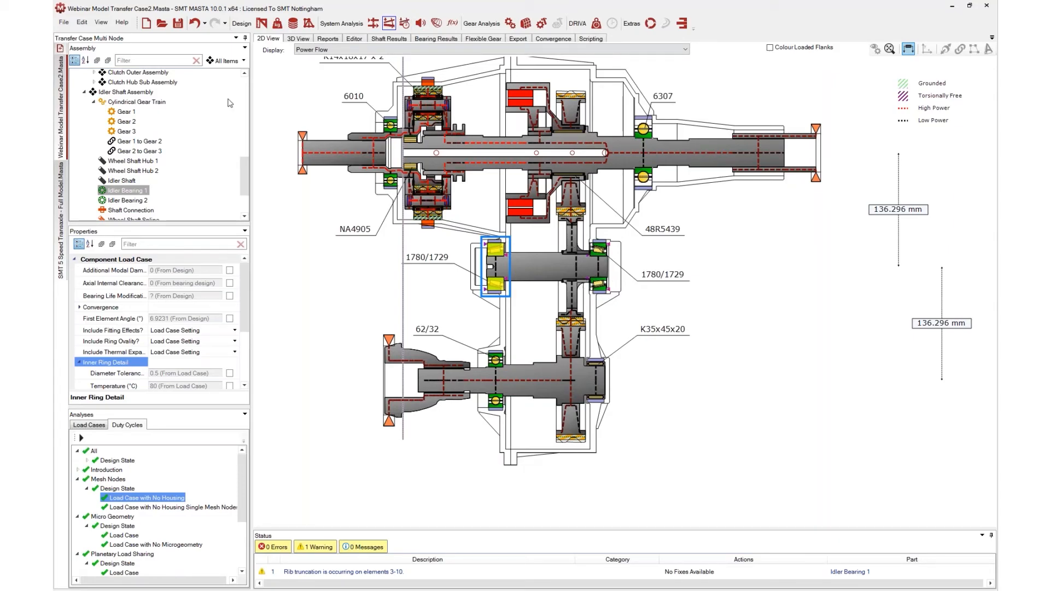
Display the 2D view power flow for the Efficiency duty cycle's 'Load Case with Efficiency'
{"action": "scroll", "coordinate": [134, 503], "scroll_direction": "down", "scroll_amount": 3}
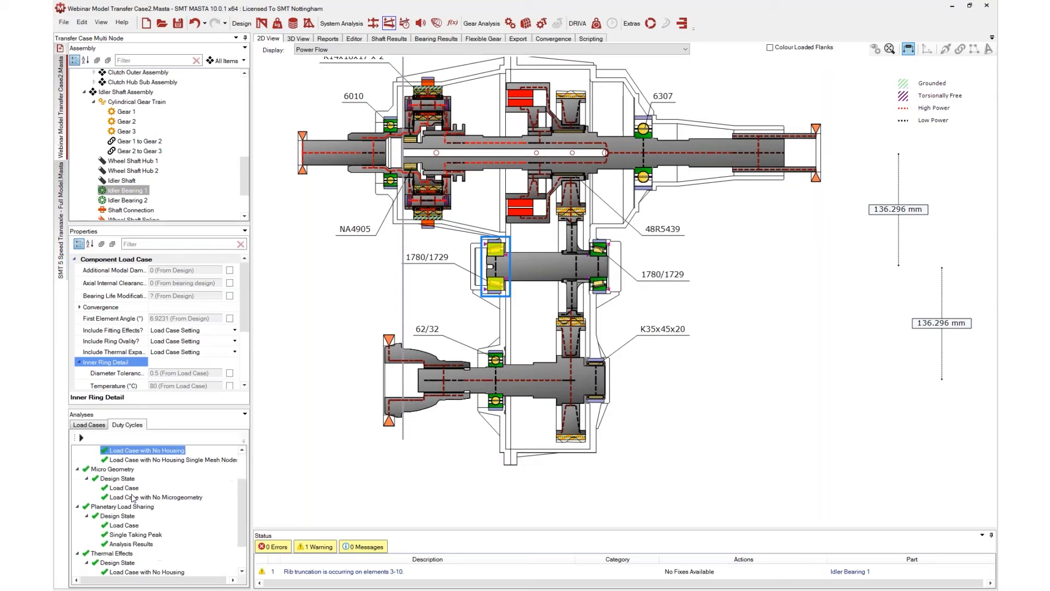
{"action": "left_click", "coordinate": [101, 572]}
{"action": "left_click", "coordinate": [78, 571]}
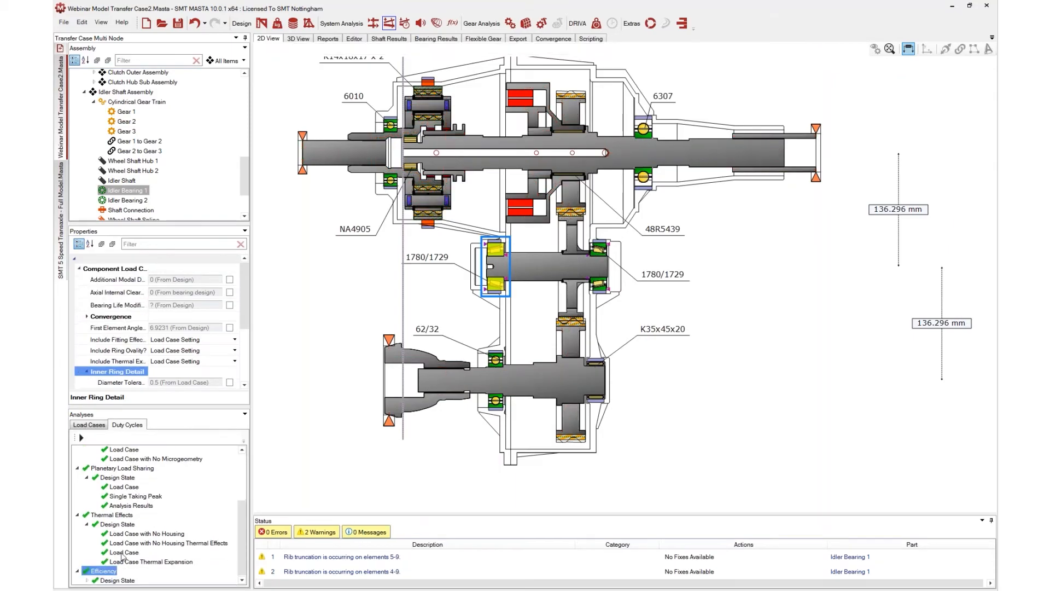
{"action": "scroll", "coordinate": [99, 581], "scroll_direction": "down", "scroll_amount": 1}
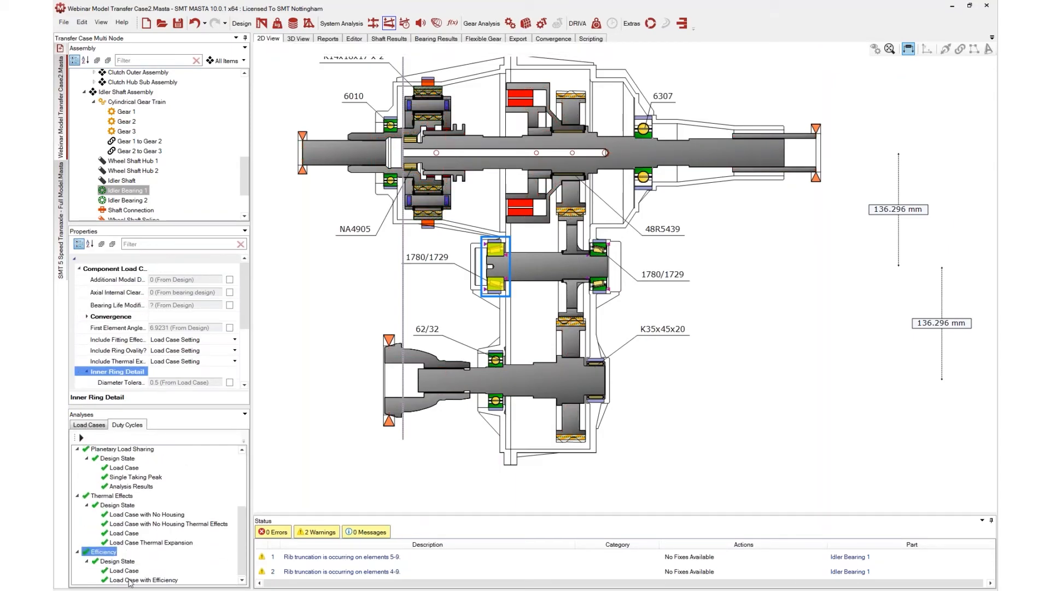
{"action": "left_click", "coordinate": [130, 581]}
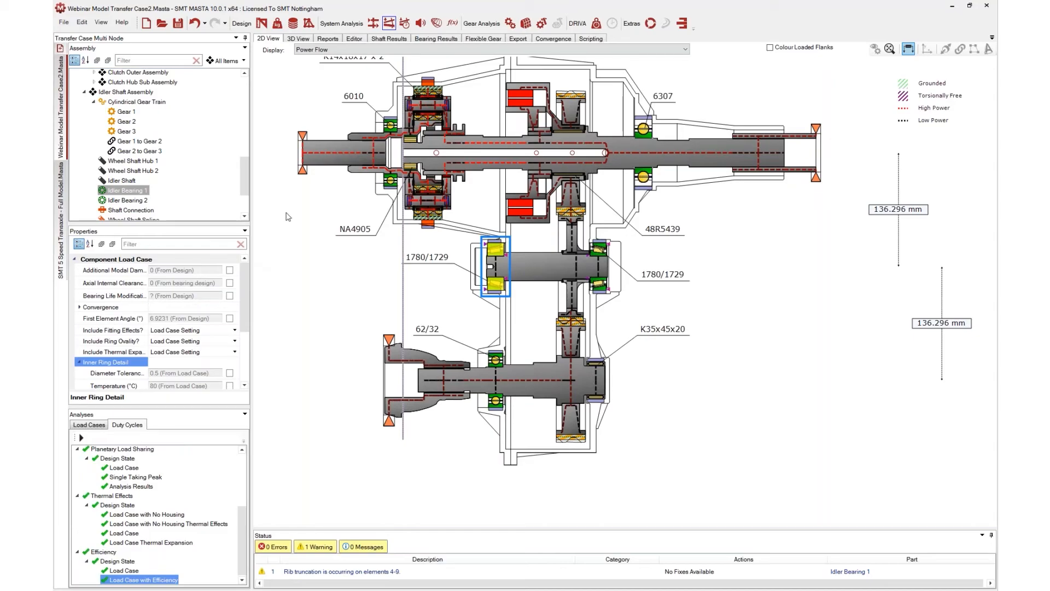
Open the Idler Bearing 1 system deflection report for 'Load Case with Efficiency' and review its bearing details
{"action": "left_click", "coordinate": [328, 40]}
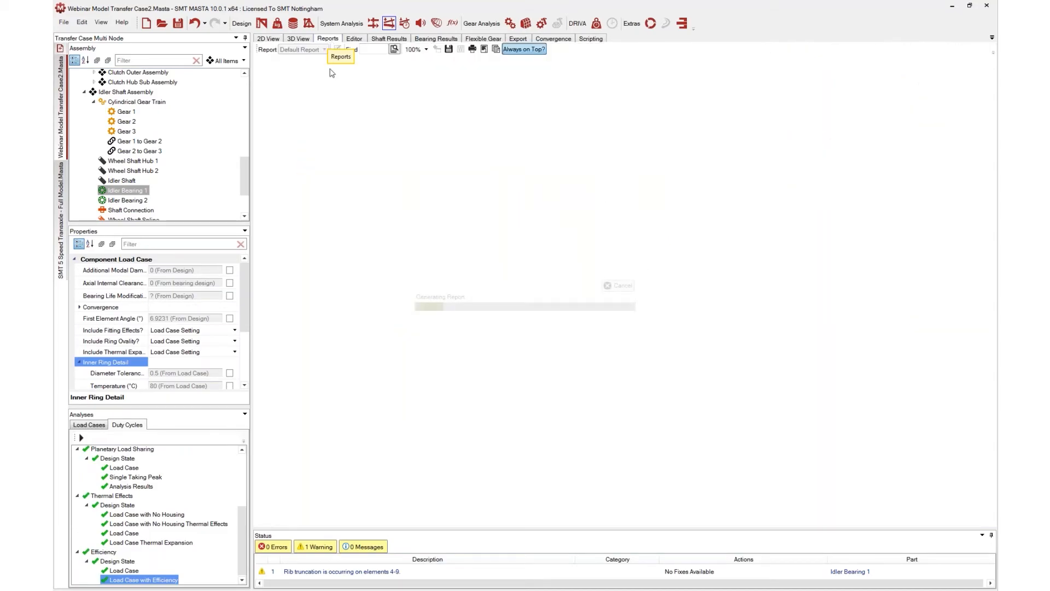
{"action": "scroll", "coordinate": [626, 248], "scroll_direction": "down", "scroll_amount": 3}
{"action": "scroll", "coordinate": [625, 248], "scroll_direction": "down", "scroll_amount": 5}
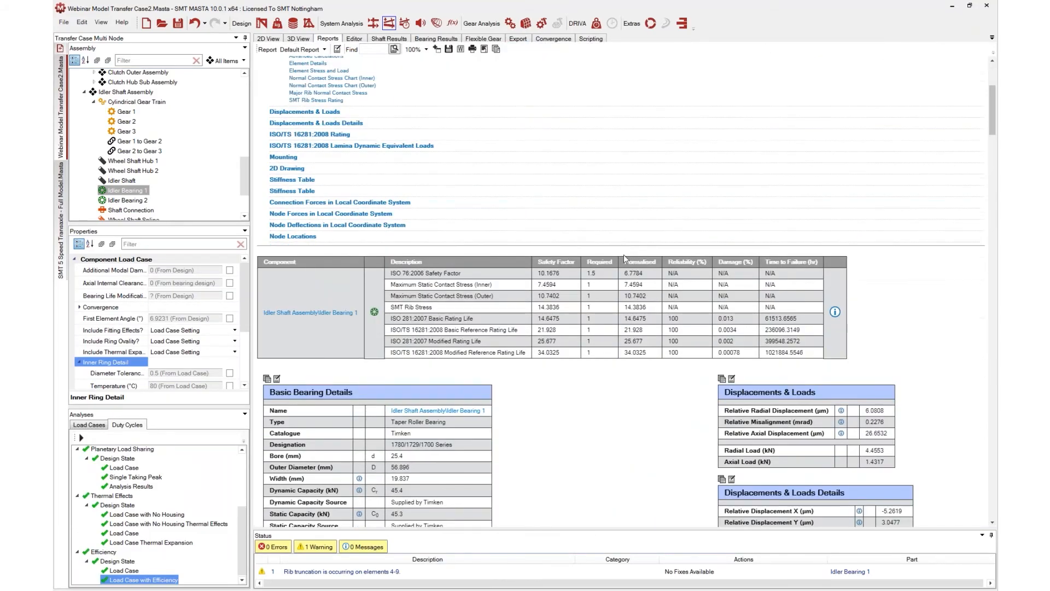
{"action": "scroll", "coordinate": [212, 215], "scroll_direction": "up", "scroll_amount": 1}
{"action": "scroll", "coordinate": [614, 329], "scroll_direction": "down", "scroll_amount": 2}
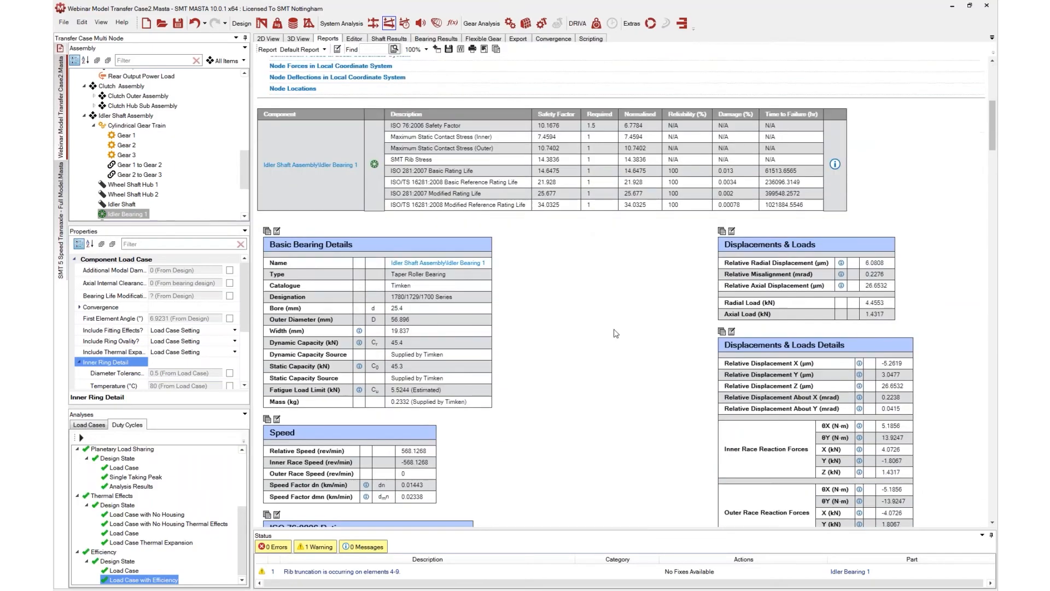
{"action": "scroll", "coordinate": [117, 116], "scroll_direction": "up", "scroll_amount": 7}
{"action": "scroll", "coordinate": [117, 116], "scroll_direction": "up", "scroll_amount": 3}
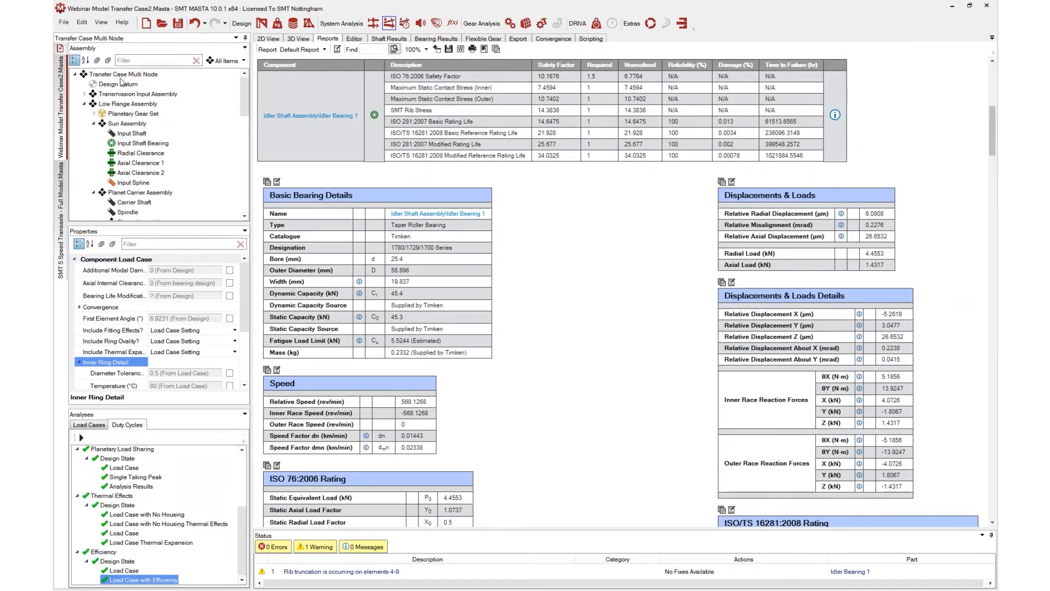
Select Transfer Case Multi Node and review its analysis summary, power load and power loss details in the report
{"action": "left_click", "coordinate": [118, 75]}
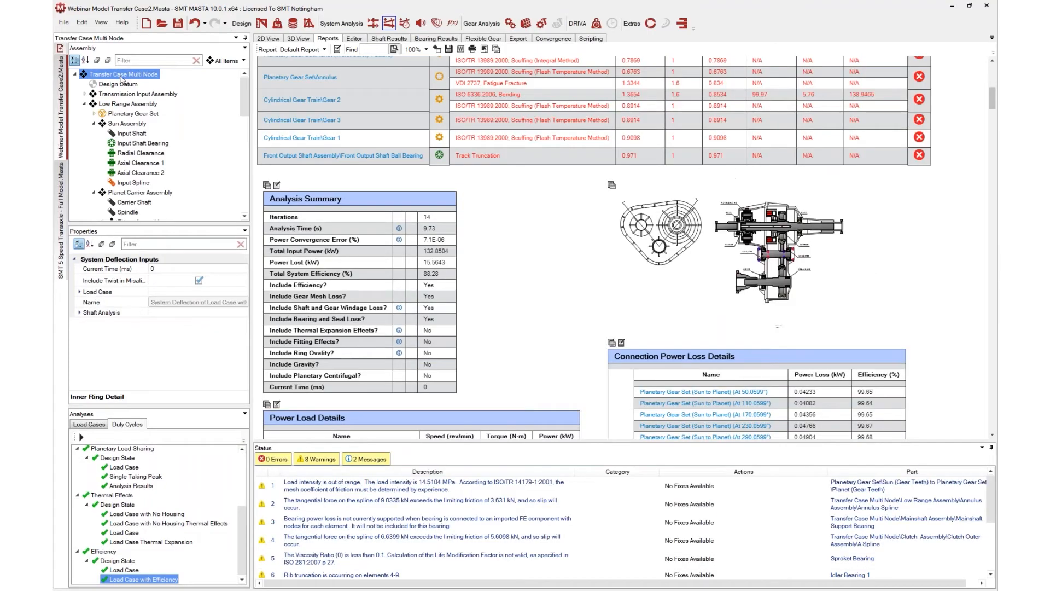
{"action": "scroll", "coordinate": [514, 279], "scroll_direction": "down", "scroll_amount": 2}
{"action": "scroll", "coordinate": [514, 279], "scroll_direction": "down", "scroll_amount": 1}
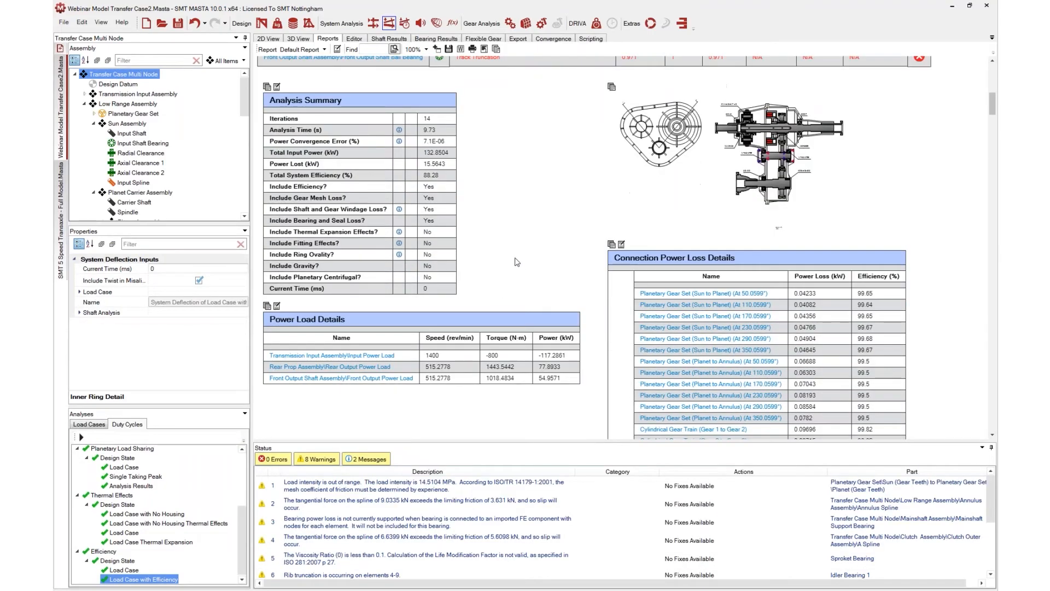
{"action": "scroll", "coordinate": [548, 251], "scroll_direction": "down", "scroll_amount": 2}
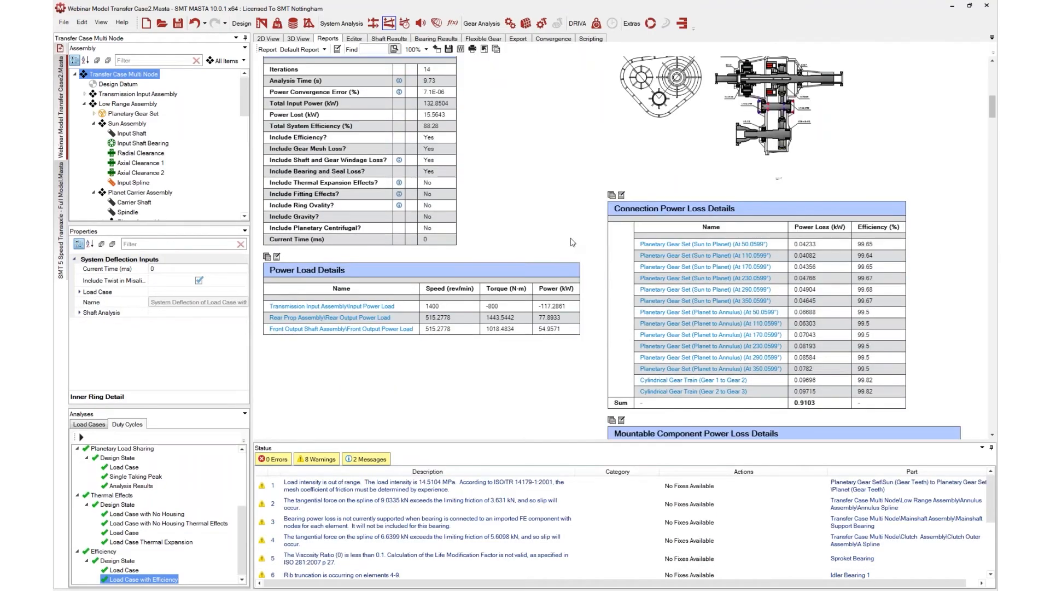
{"action": "scroll", "coordinate": [578, 240], "scroll_direction": "down", "scroll_amount": 1}
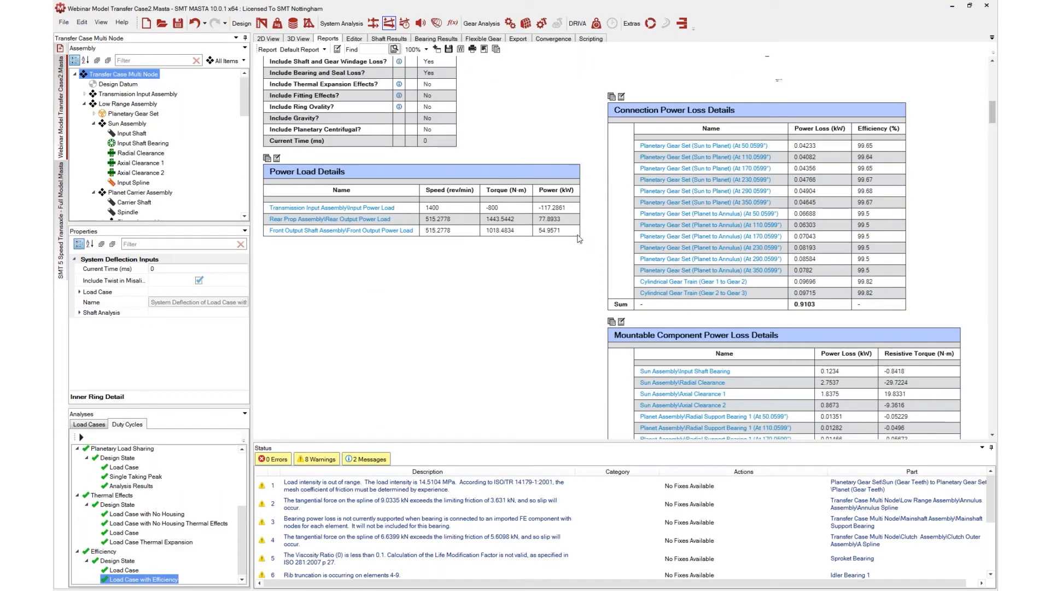
{"action": "scroll", "coordinate": [612, 240], "scroll_direction": "down", "scroll_amount": 2}
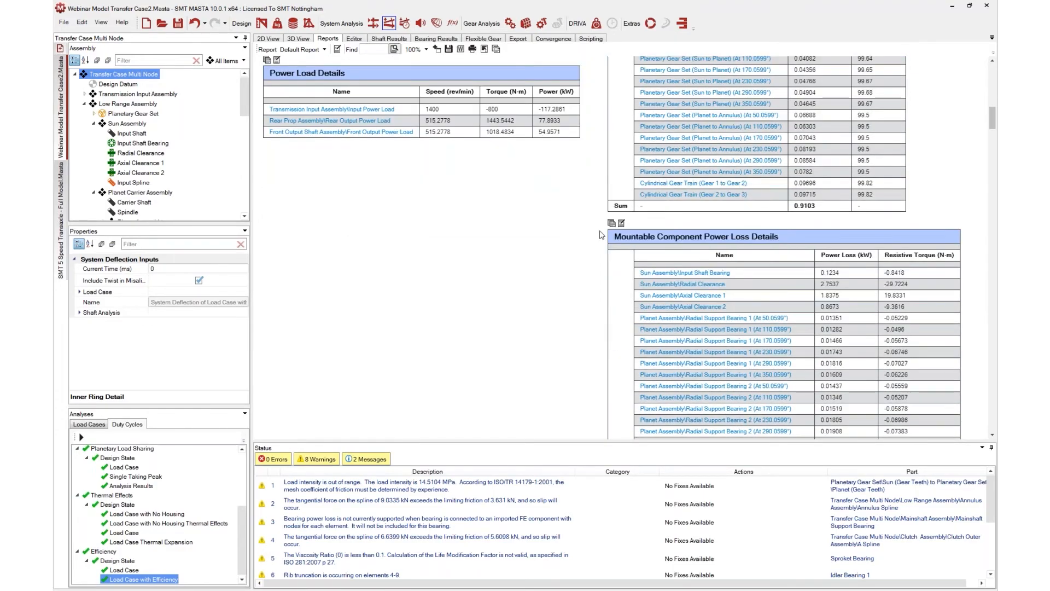
{"action": "scroll", "coordinate": [602, 235], "scroll_direction": "down", "scroll_amount": 3}
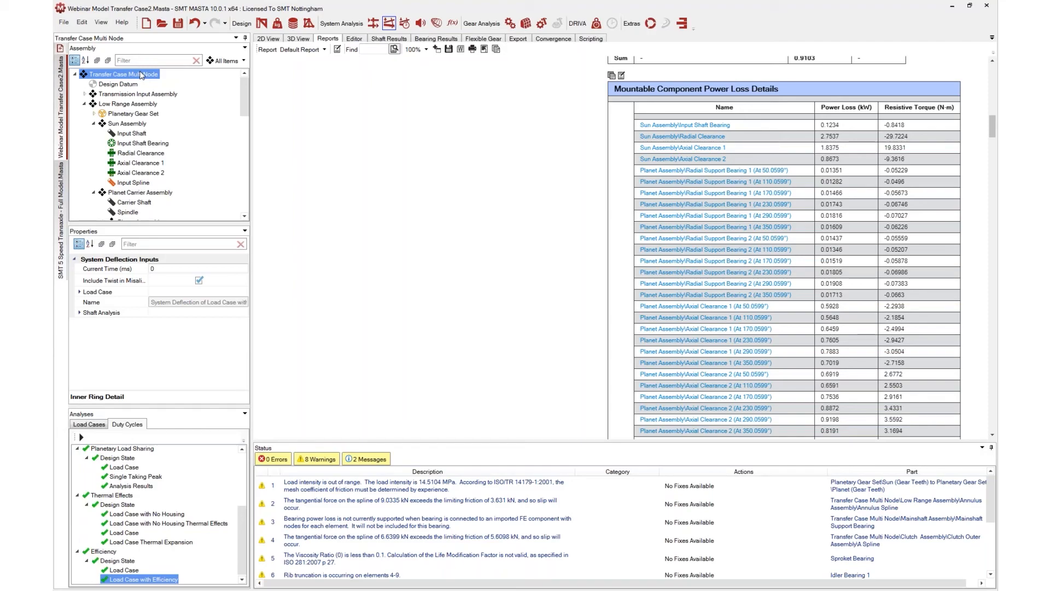
{"action": "scroll", "coordinate": [162, 556], "scroll_direction": "up", "scroll_amount": 4}
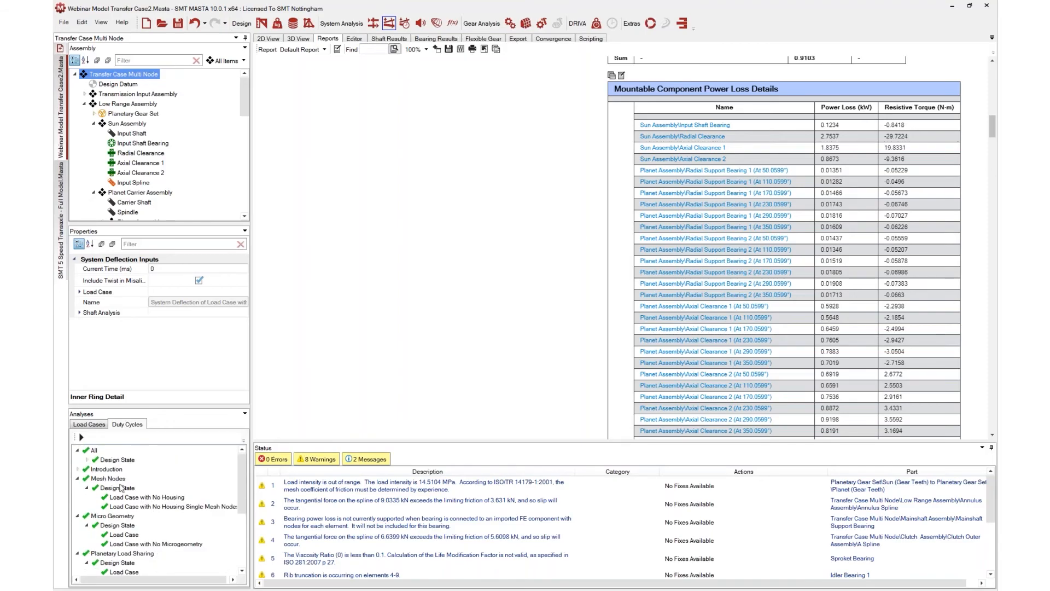
Select the All duty cycle and expand its System Deflection Load Case properties
{"action": "left_click", "coordinate": [93, 451]}
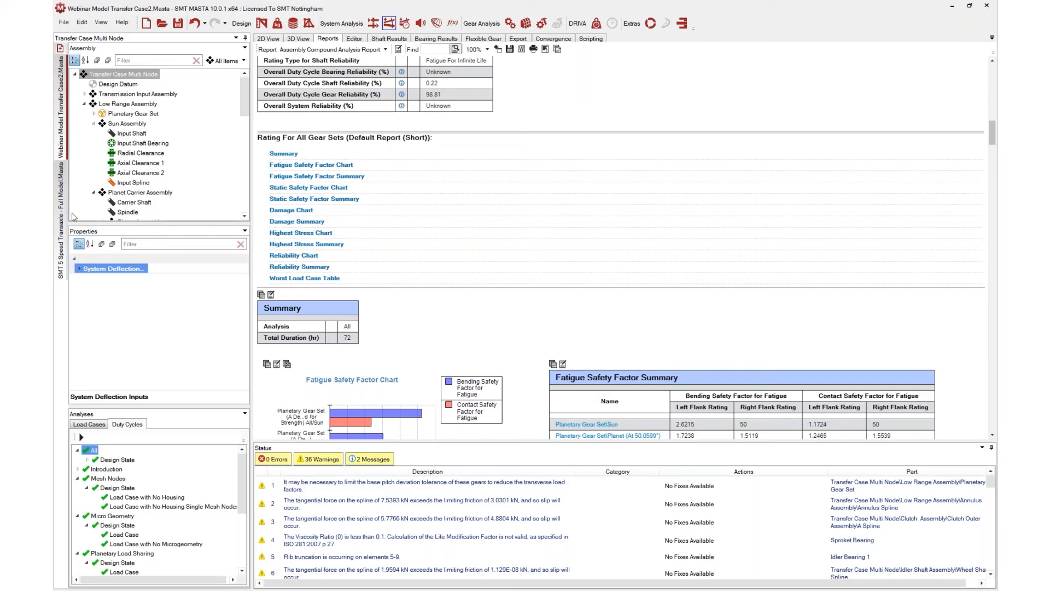
{"action": "left_click", "coordinate": [79, 269]}
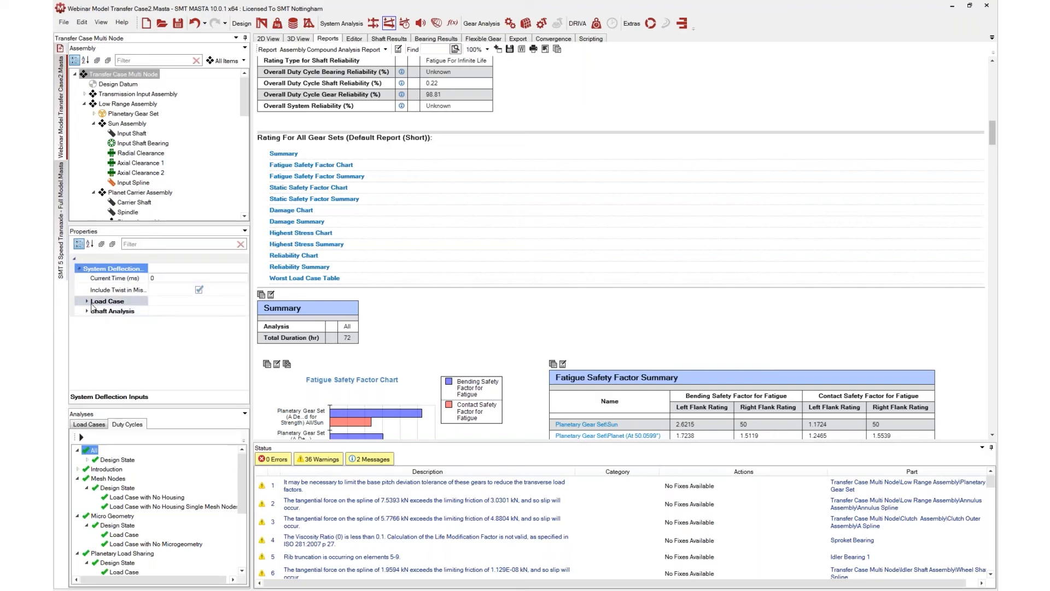
{"action": "left_click", "coordinate": [89, 301]}
{"action": "left_click", "coordinate": [87, 301]}
Browse the duty cycle's Load Case properties, including the Transmission Efficiency settings
{"action": "scroll", "coordinate": [153, 316], "scroll_direction": "down", "scroll_amount": 2}
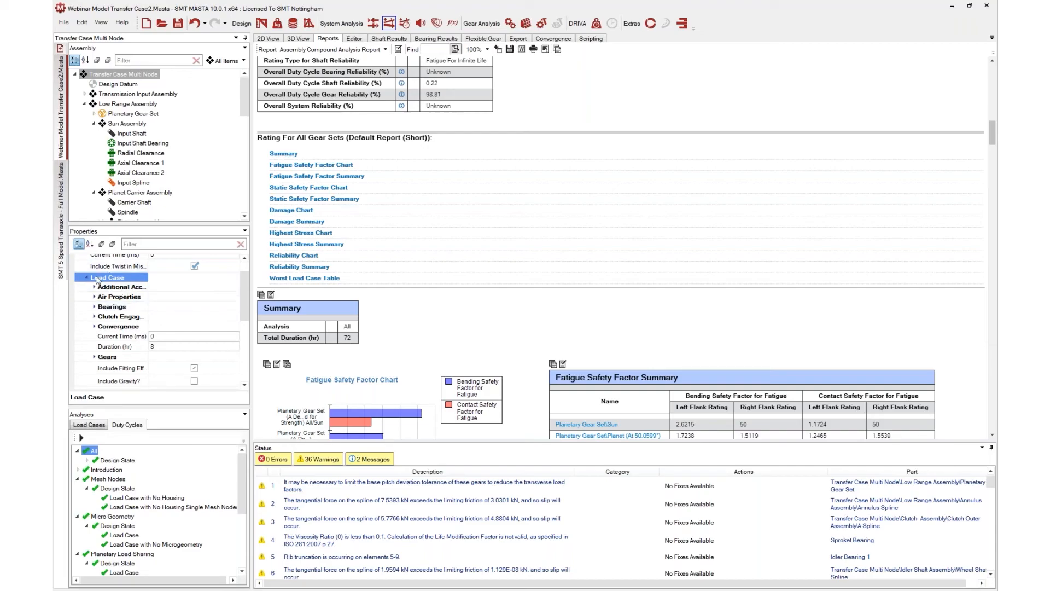
{"action": "scroll", "coordinate": [153, 316], "scroll_direction": "down", "scroll_amount": 1}
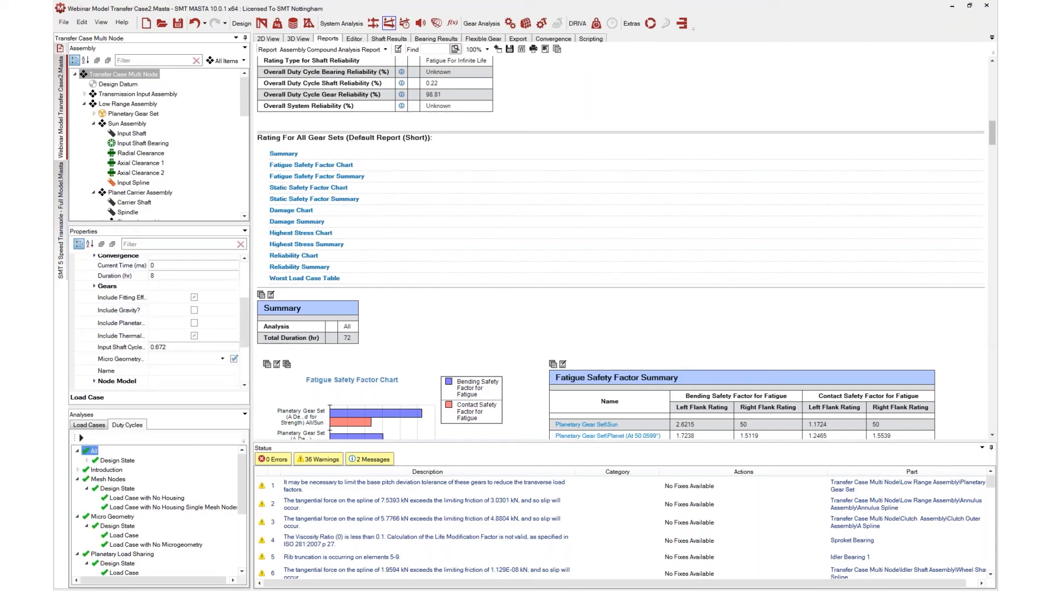
{"action": "scroll", "coordinate": [97, 285], "scroll_direction": "up", "scroll_amount": 3}
{"action": "left_click_drag", "start_coordinate": [244, 294], "coordinate": [244, 362]}
{"action": "left_click", "coordinate": [94, 360]}
{"action": "scroll", "coordinate": [152, 317], "scroll_direction": "down", "scroll_amount": 1}
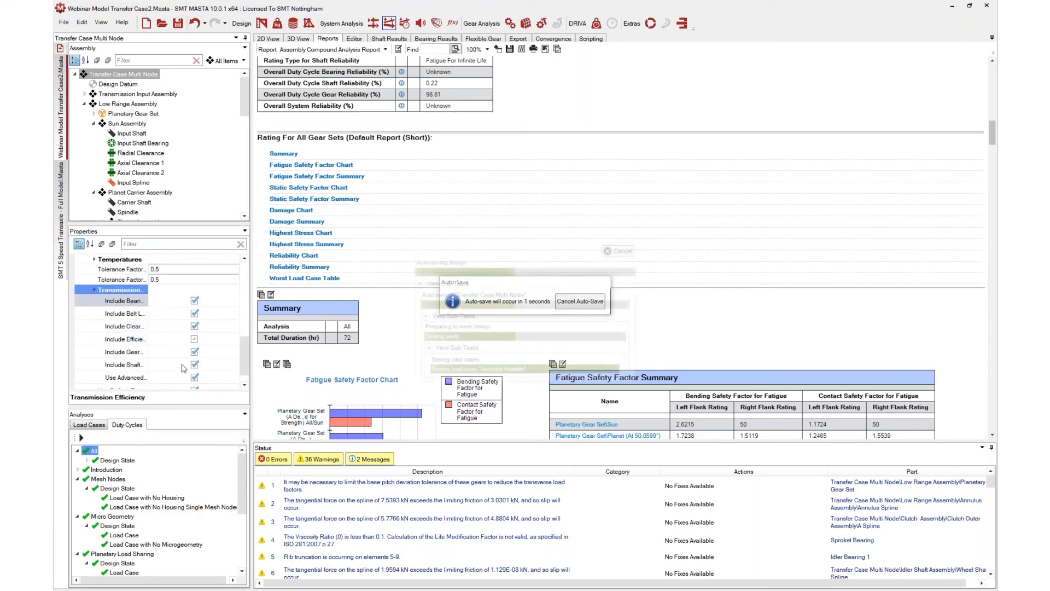
{"action": "scroll", "coordinate": [183, 331], "scroll_direction": "up", "scroll_amount": 2}
{"action": "scroll", "coordinate": [181, 335], "scroll_direction": "down", "scroll_amount": 1}
{"action": "scroll", "coordinate": [178, 339], "scroll_direction": "up", "scroll_amount": 1}
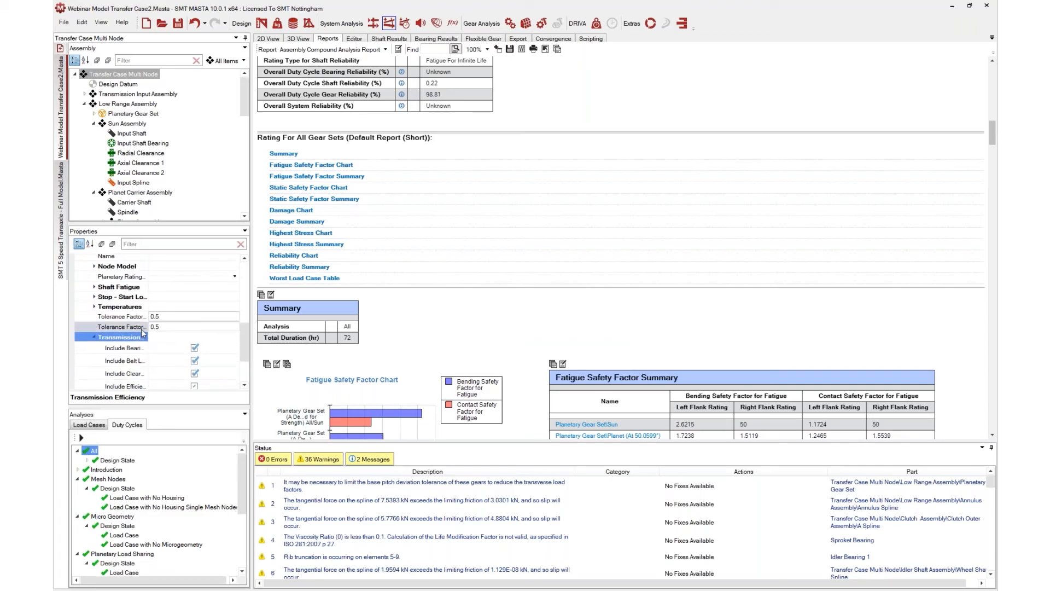
{"action": "scroll", "coordinate": [173, 339], "scroll_direction": "up", "scroll_amount": 4}
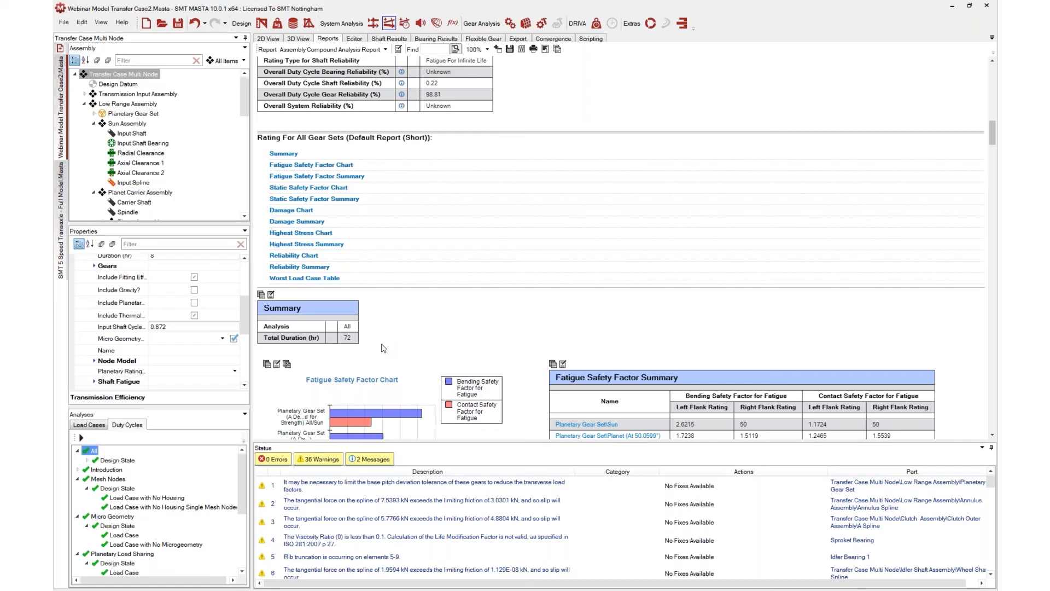
Switch to the SMT 5 Speed Transaxle - Full Model and show its 2D view
{"action": "left_click", "coordinate": [61, 222]}
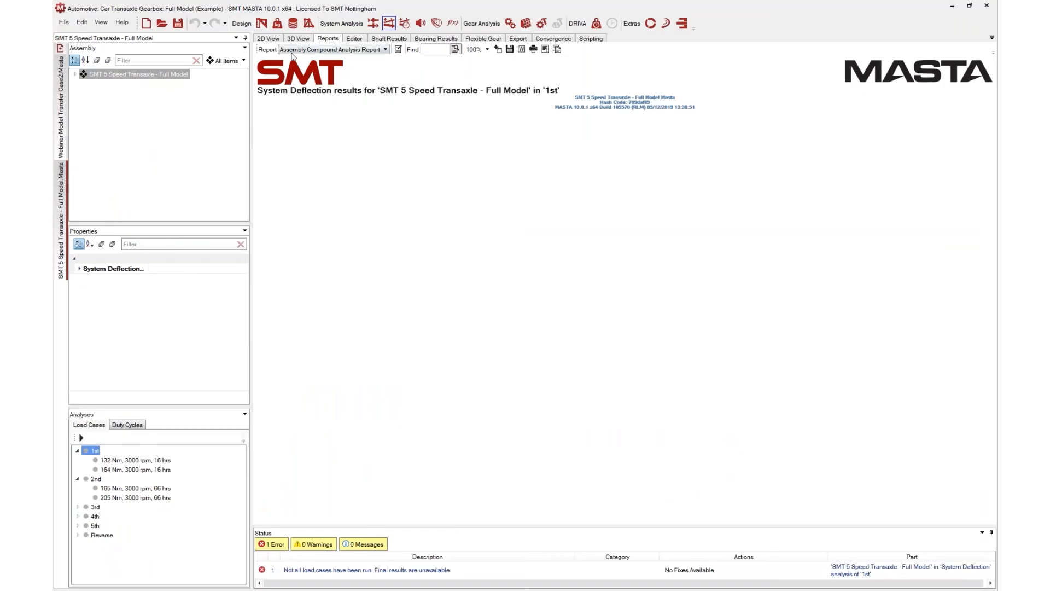
{"action": "left_click", "coordinate": [276, 40]}
{"action": "scroll", "coordinate": [760, 322], "scroll_direction": "up", "scroll_amount": 4}
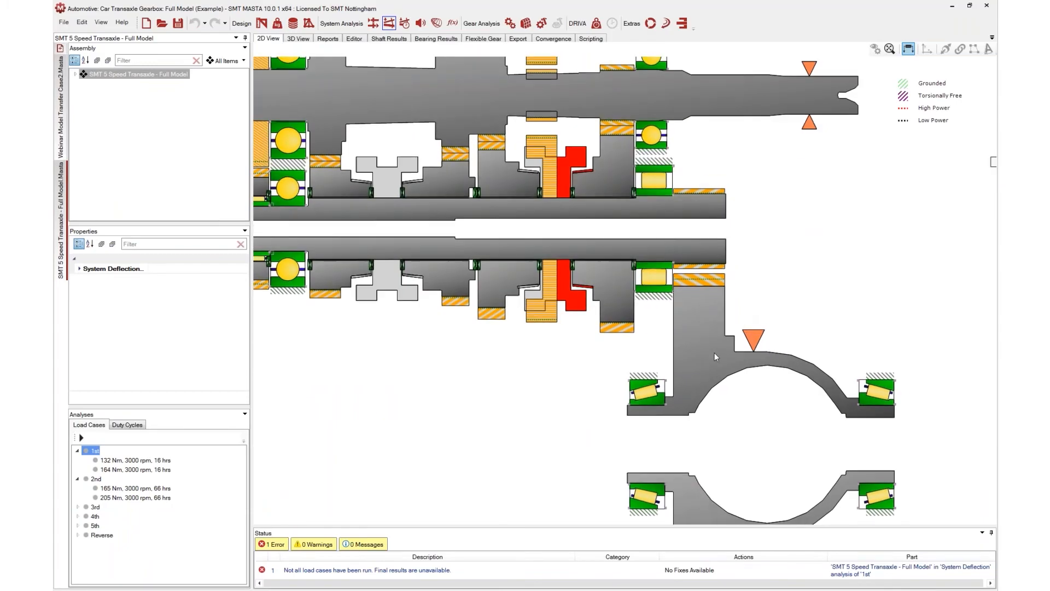
Inspect the transaxle's shafts, gears and bearings up close in the 2D view
{"action": "left_click_drag", "start_coordinate": [573, 283], "coordinate": [517, 316]}
{"action": "scroll", "coordinate": [517, 316], "scroll_direction": "up", "scroll_amount": 1}
{"action": "scroll", "coordinate": [518, 317], "scroll_direction": "up", "scroll_amount": 5}
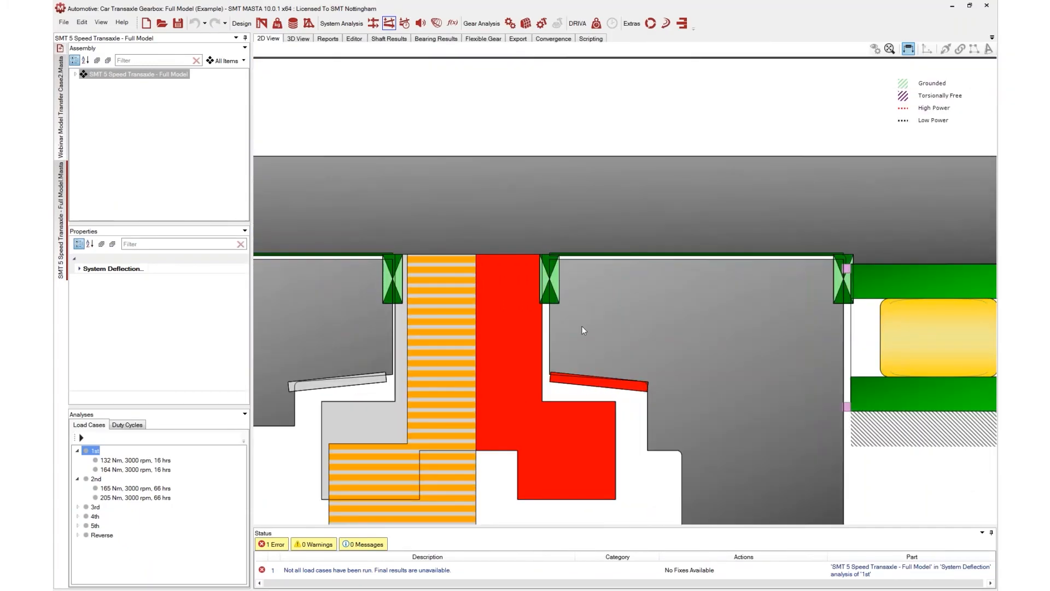
{"action": "left_click_drag", "start_coordinate": [583, 330], "coordinate": [462, 342]}
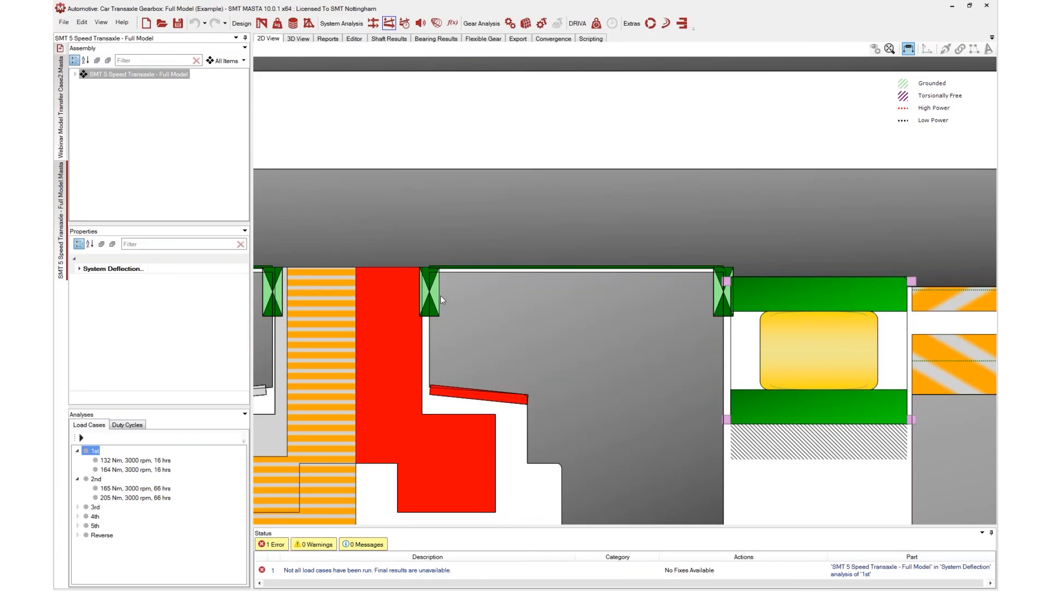
{"action": "left_click_drag", "start_coordinate": [533, 339], "coordinate": [624, 370]}
{"action": "scroll", "coordinate": [509, 293], "scroll_direction": "down", "scroll_amount": 2}
{"action": "scroll", "coordinate": [543, 317], "scroll_direction": "down", "scroll_amount": 2}
{"action": "scroll", "coordinate": [582, 326], "scroll_direction": "down", "scroll_amount": 1}
{"action": "left_click_drag", "start_coordinate": [537, 249], "coordinate": [699, 286]}
{"action": "scroll", "coordinate": [686, 251], "scroll_direction": "down", "scroll_amount": 1}
{"action": "scroll", "coordinate": [671, 291], "scroll_direction": "down", "scroll_amount": 1}
{"action": "scroll", "coordinate": [698, 286], "scroll_direction": "down", "scroll_amount": 1}
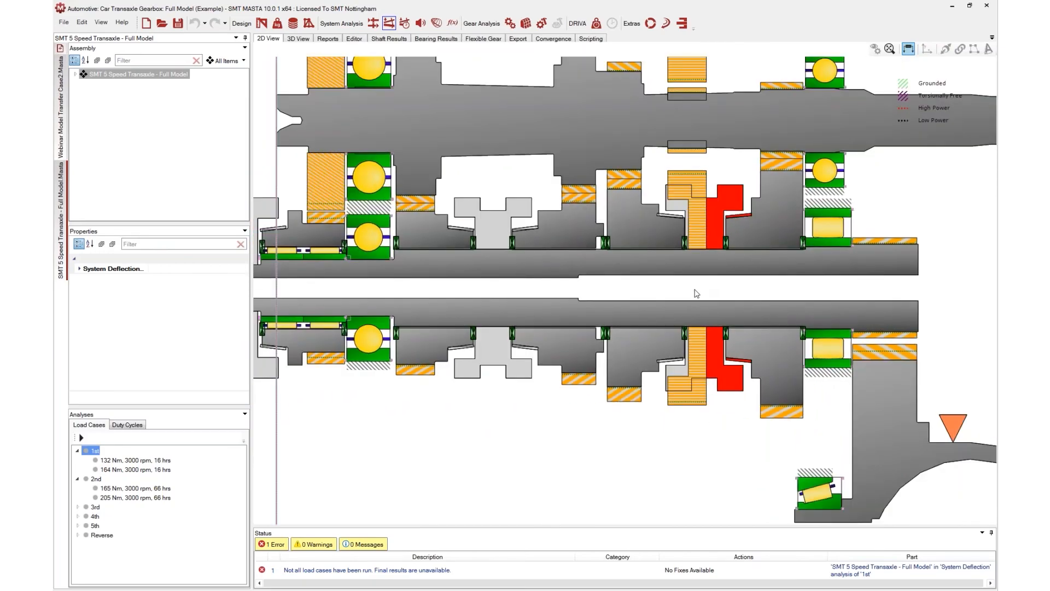